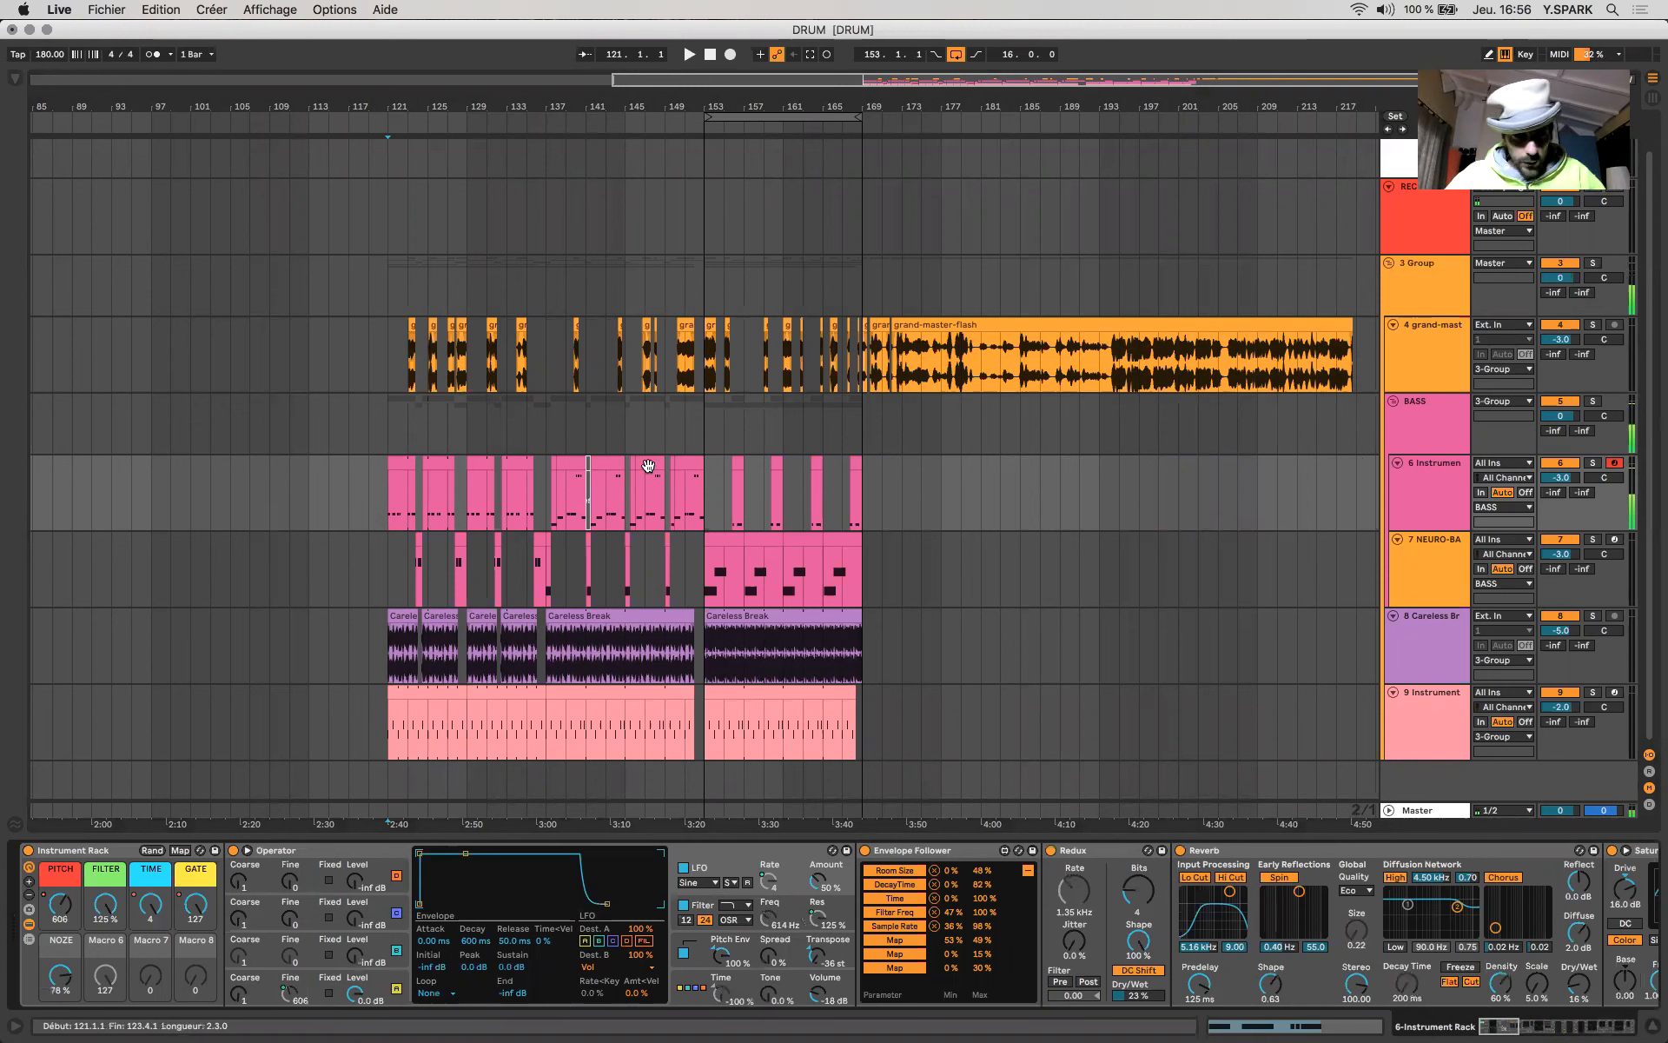
- Select the clip section starting at bar 138 on track 6, solo that track and play the selection
click(571, 487)
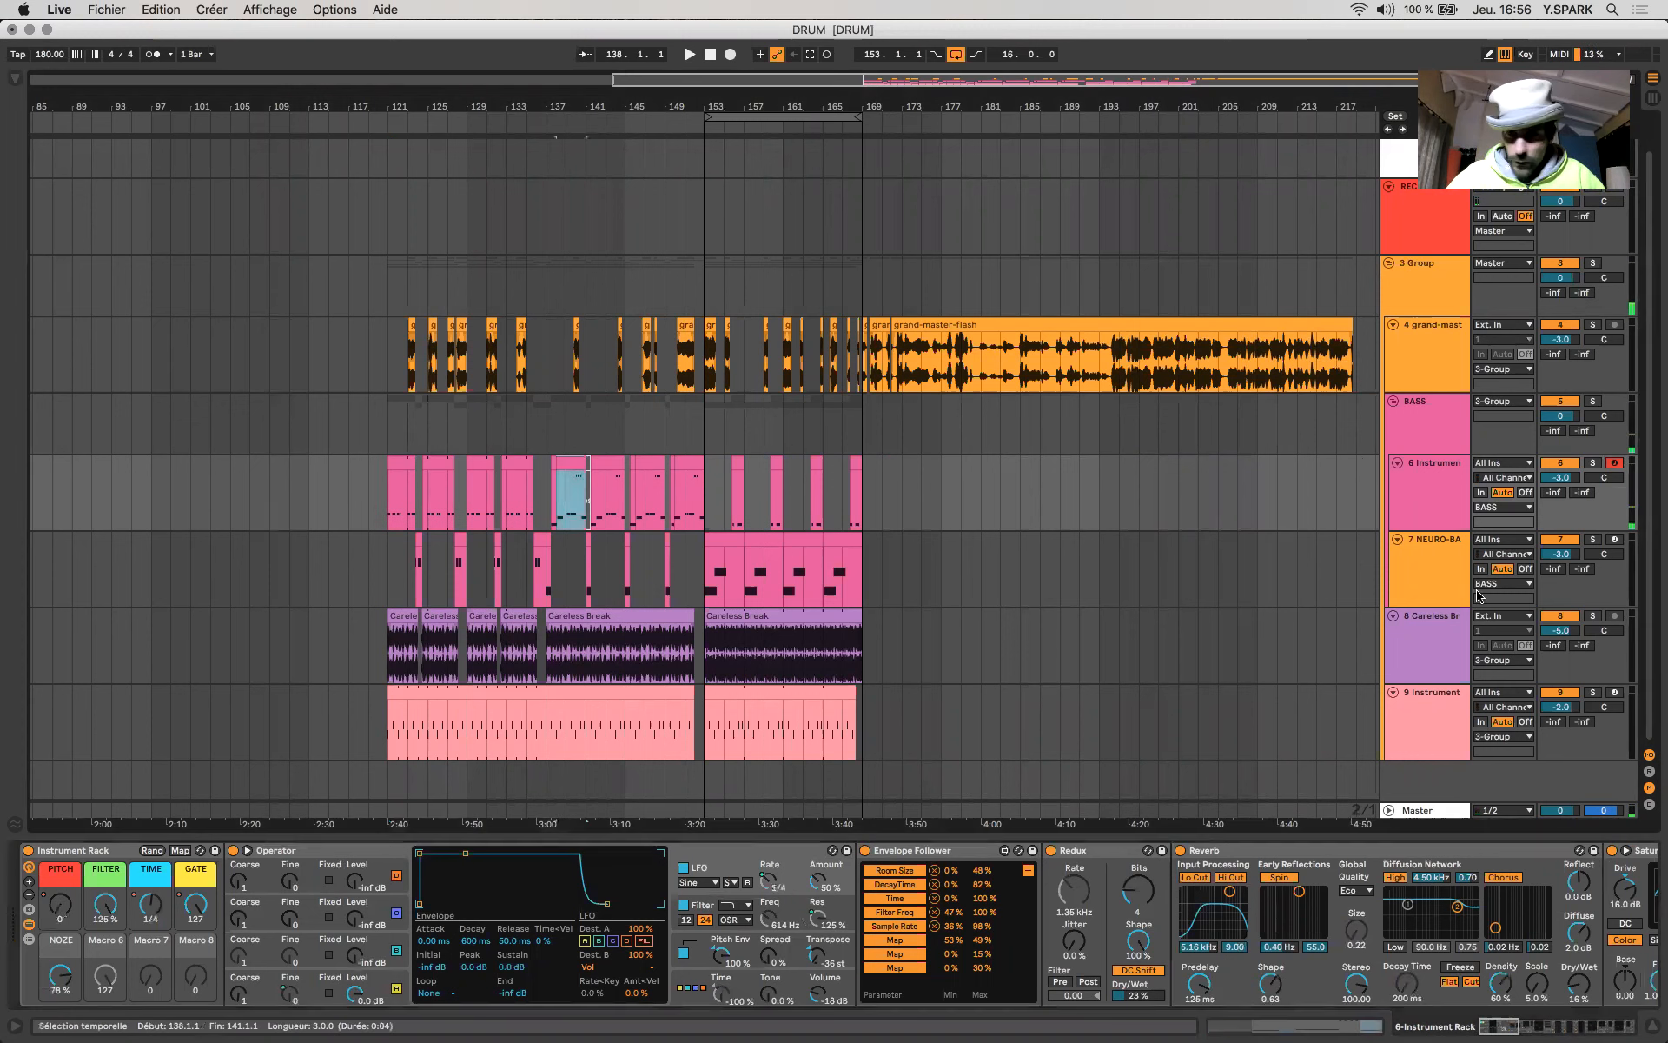
click(1590, 462)
key(space)
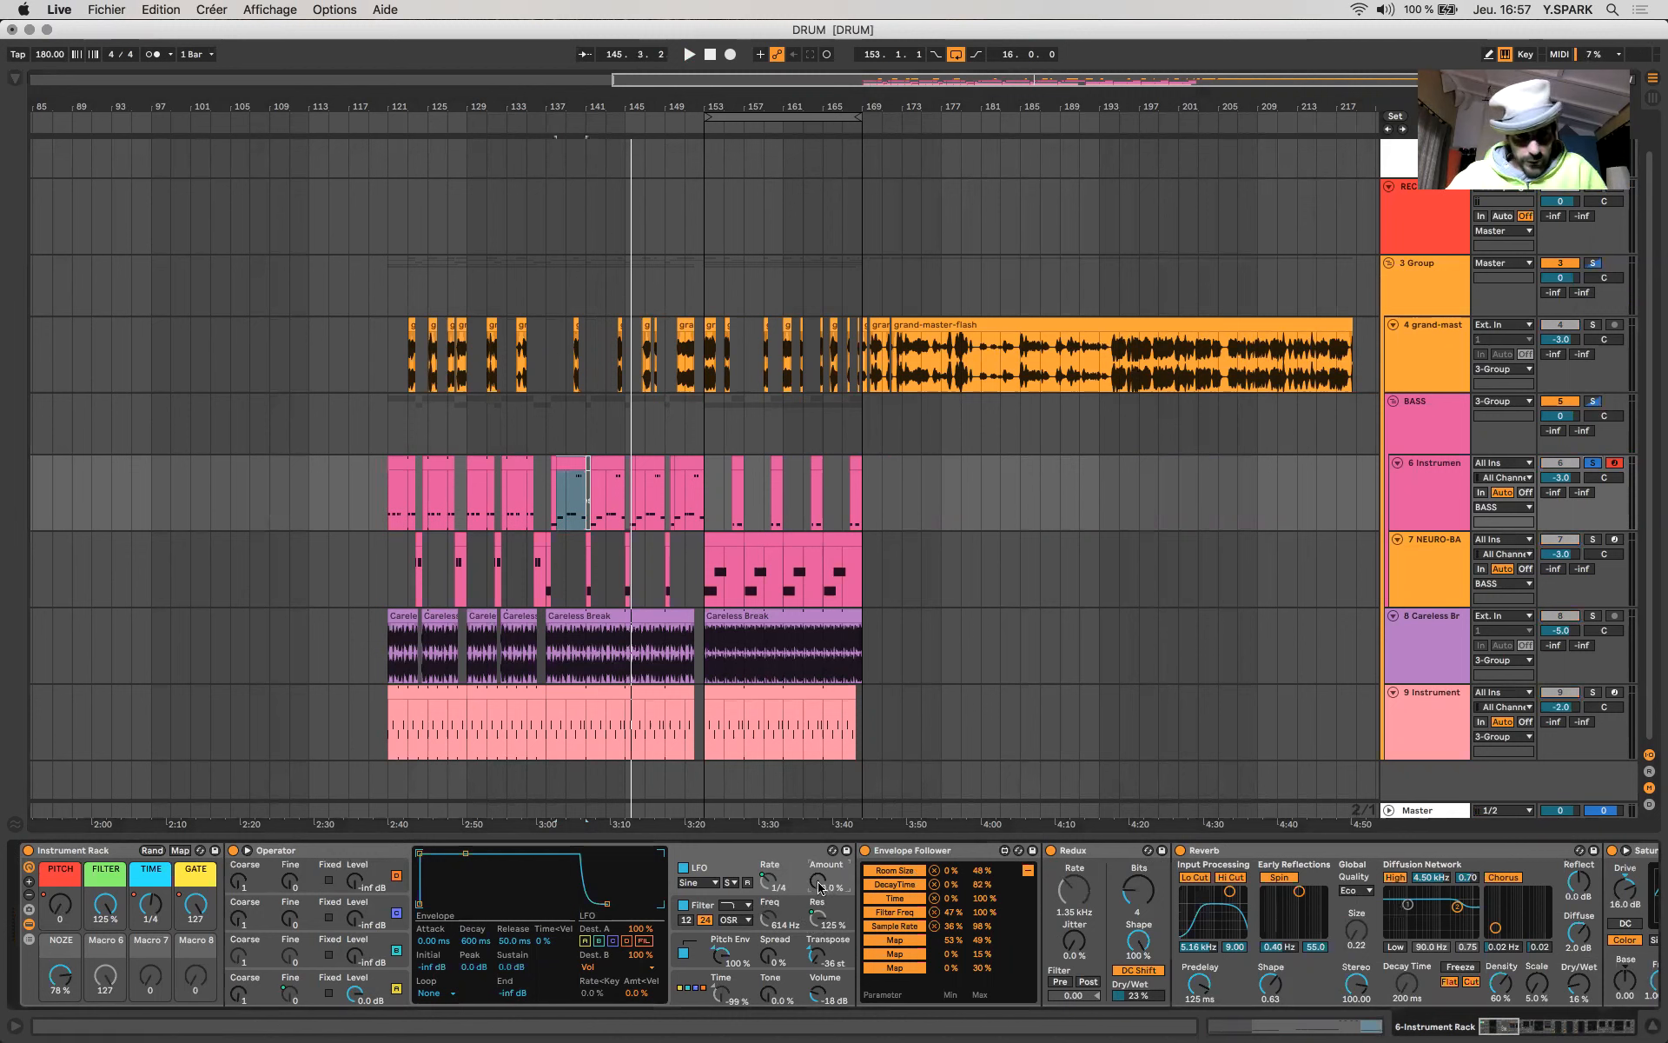
key(space)
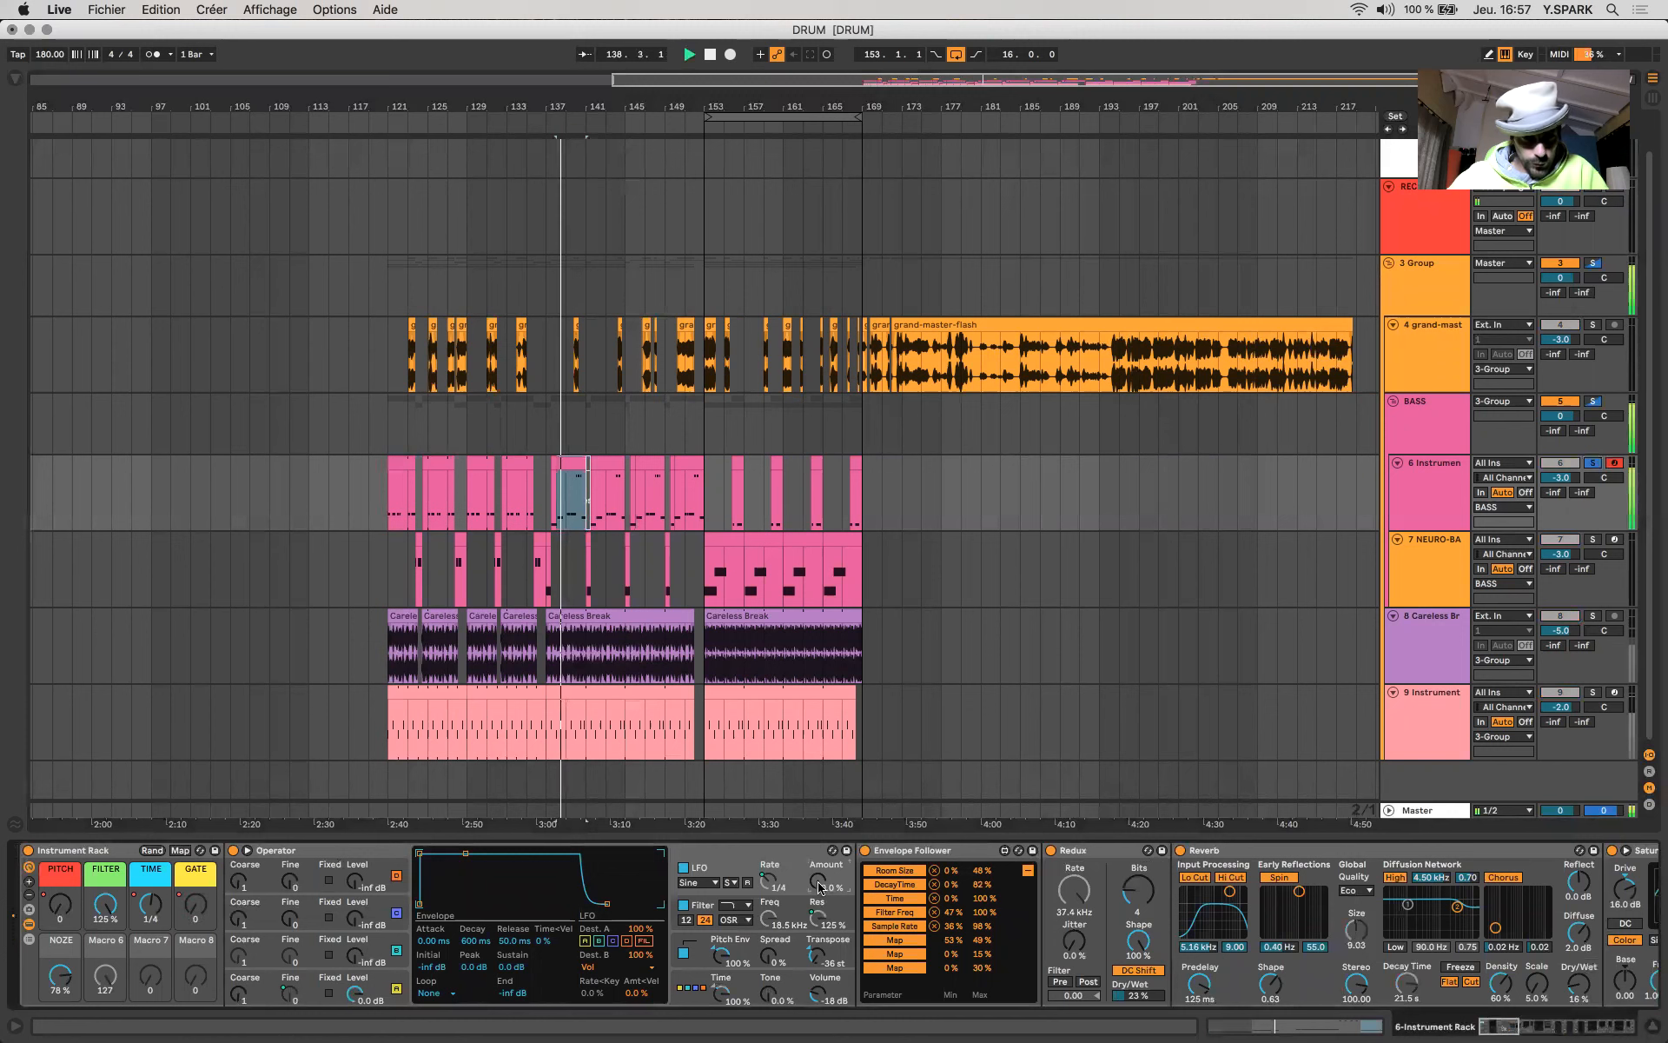
- Raise Operator's LFO amount to 100 % and audition the soloed bass section
key(space)
drag(819, 886, 818, 765)
key(space)
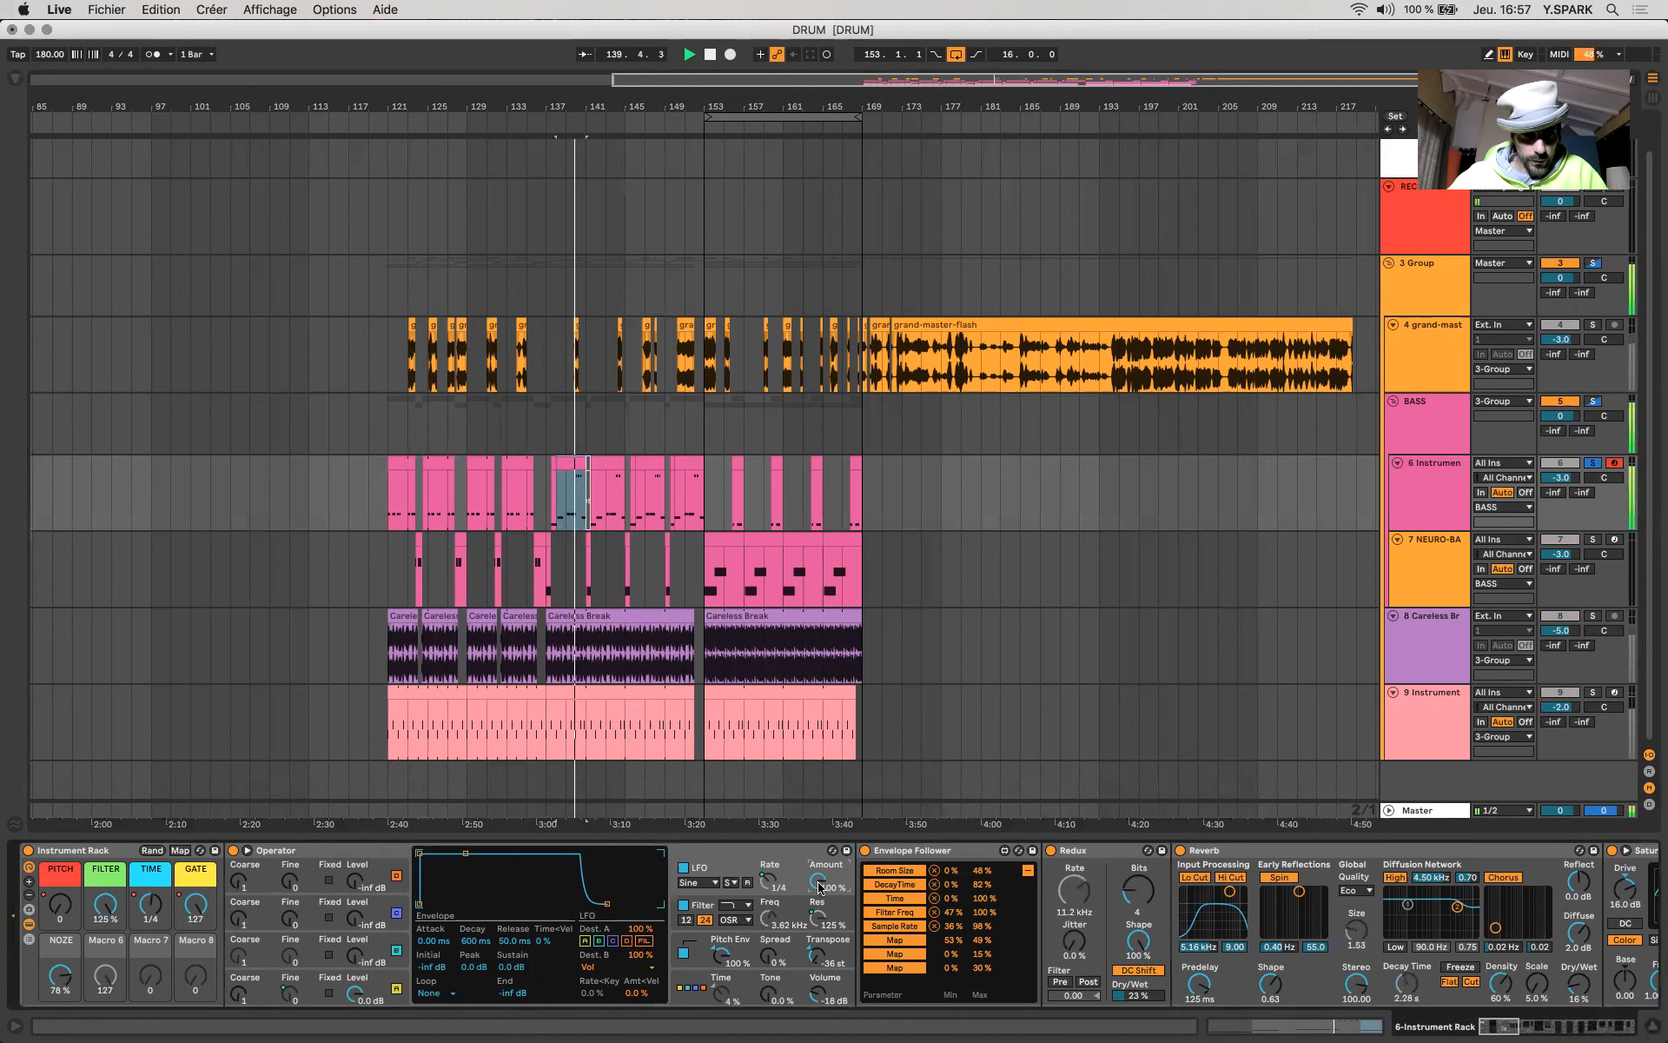
key(space)
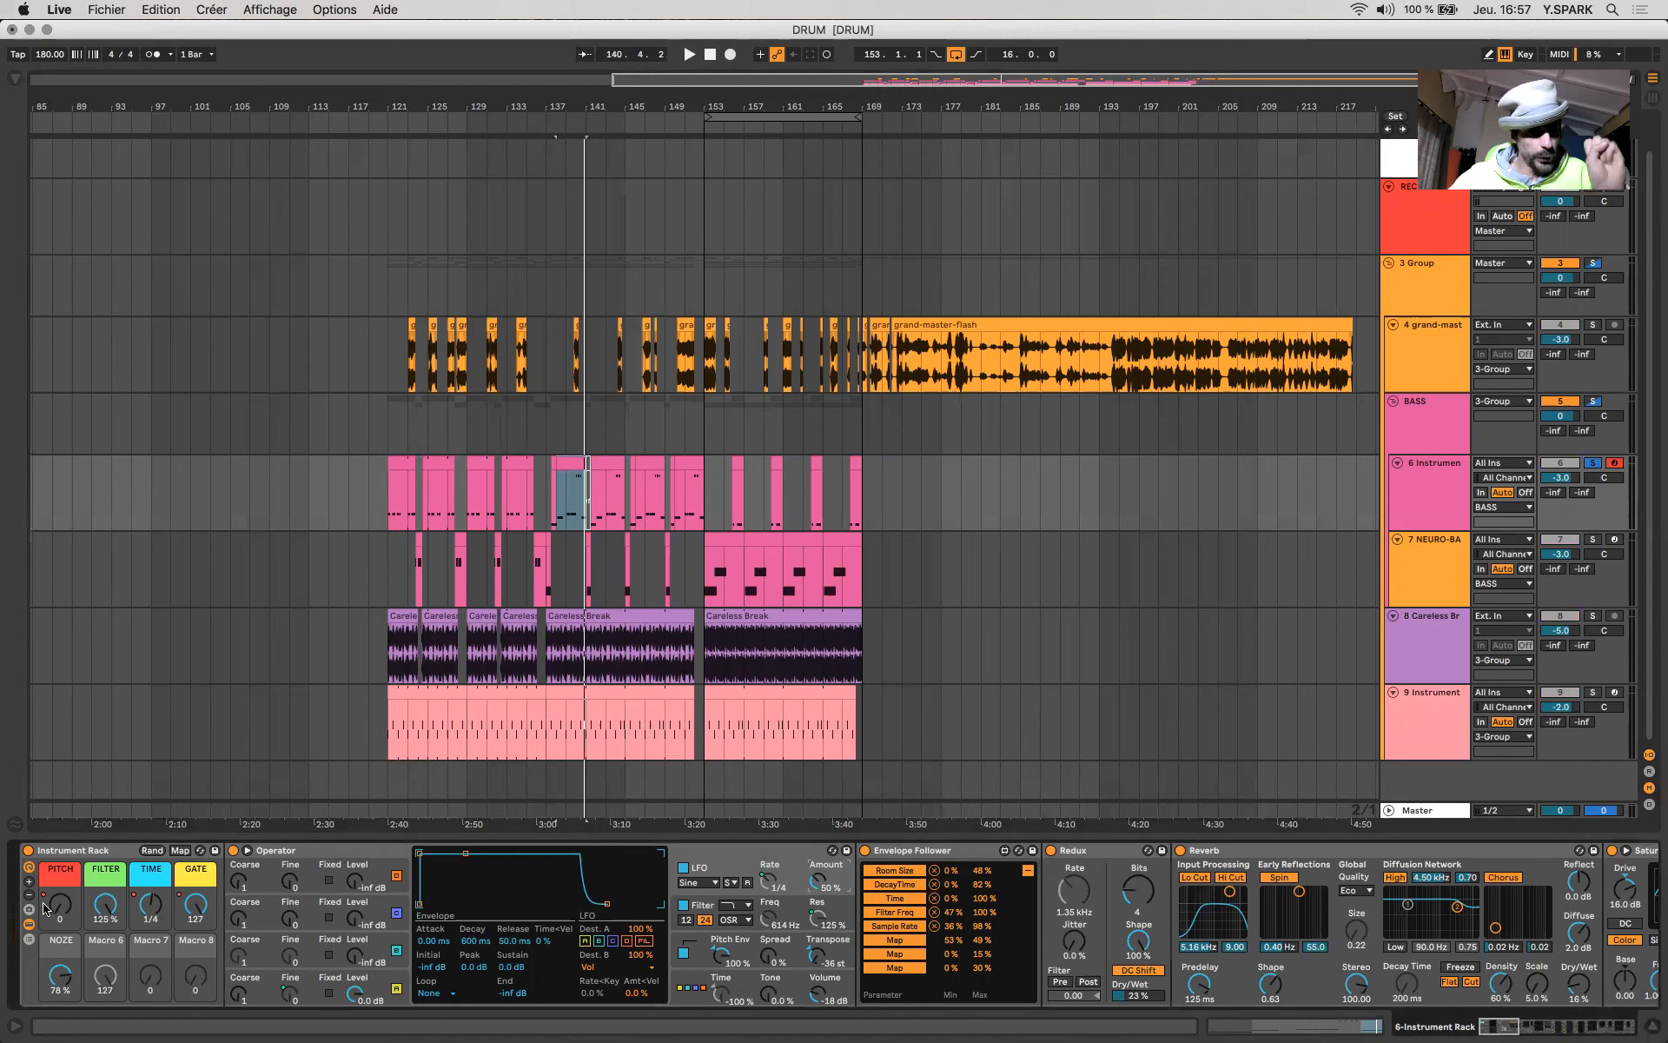
- Display Operator's pitch envelope and set its decay to 113 ms
mouse_move(195, 905)
mouse_down()
mouse_move(195, 991)
mouse_move(196, 904)
mouse_up()
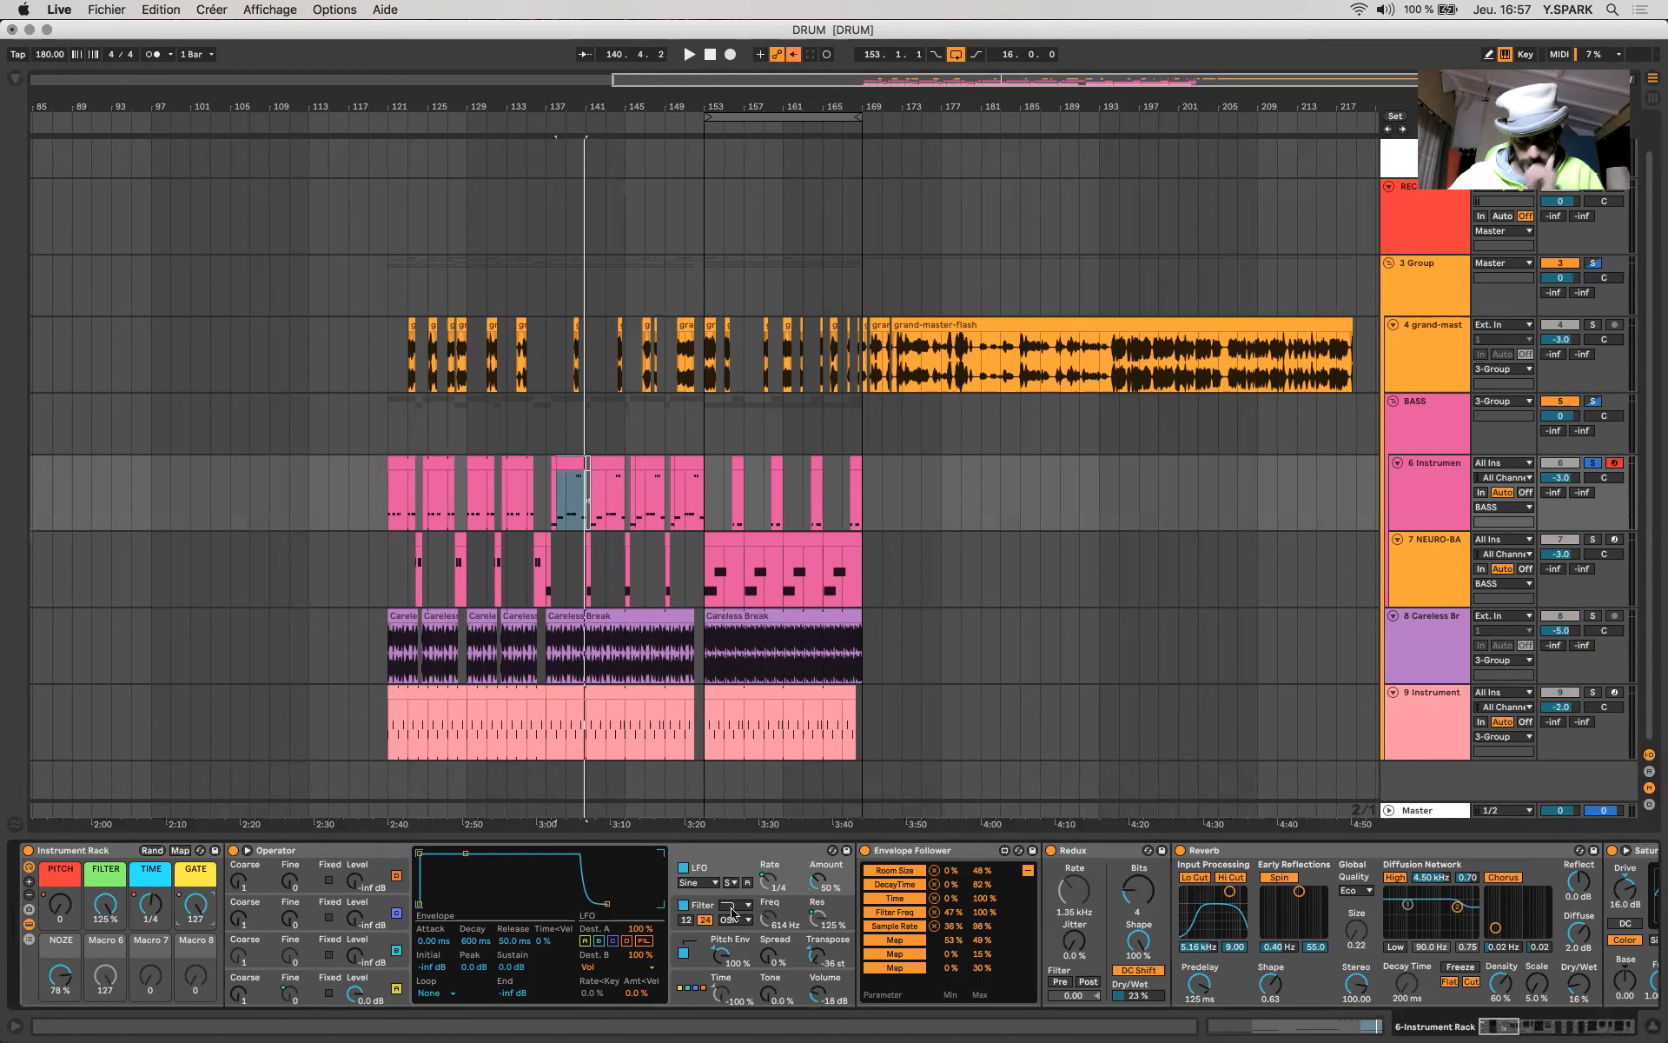
right_click(195, 906)
click(196, 906)
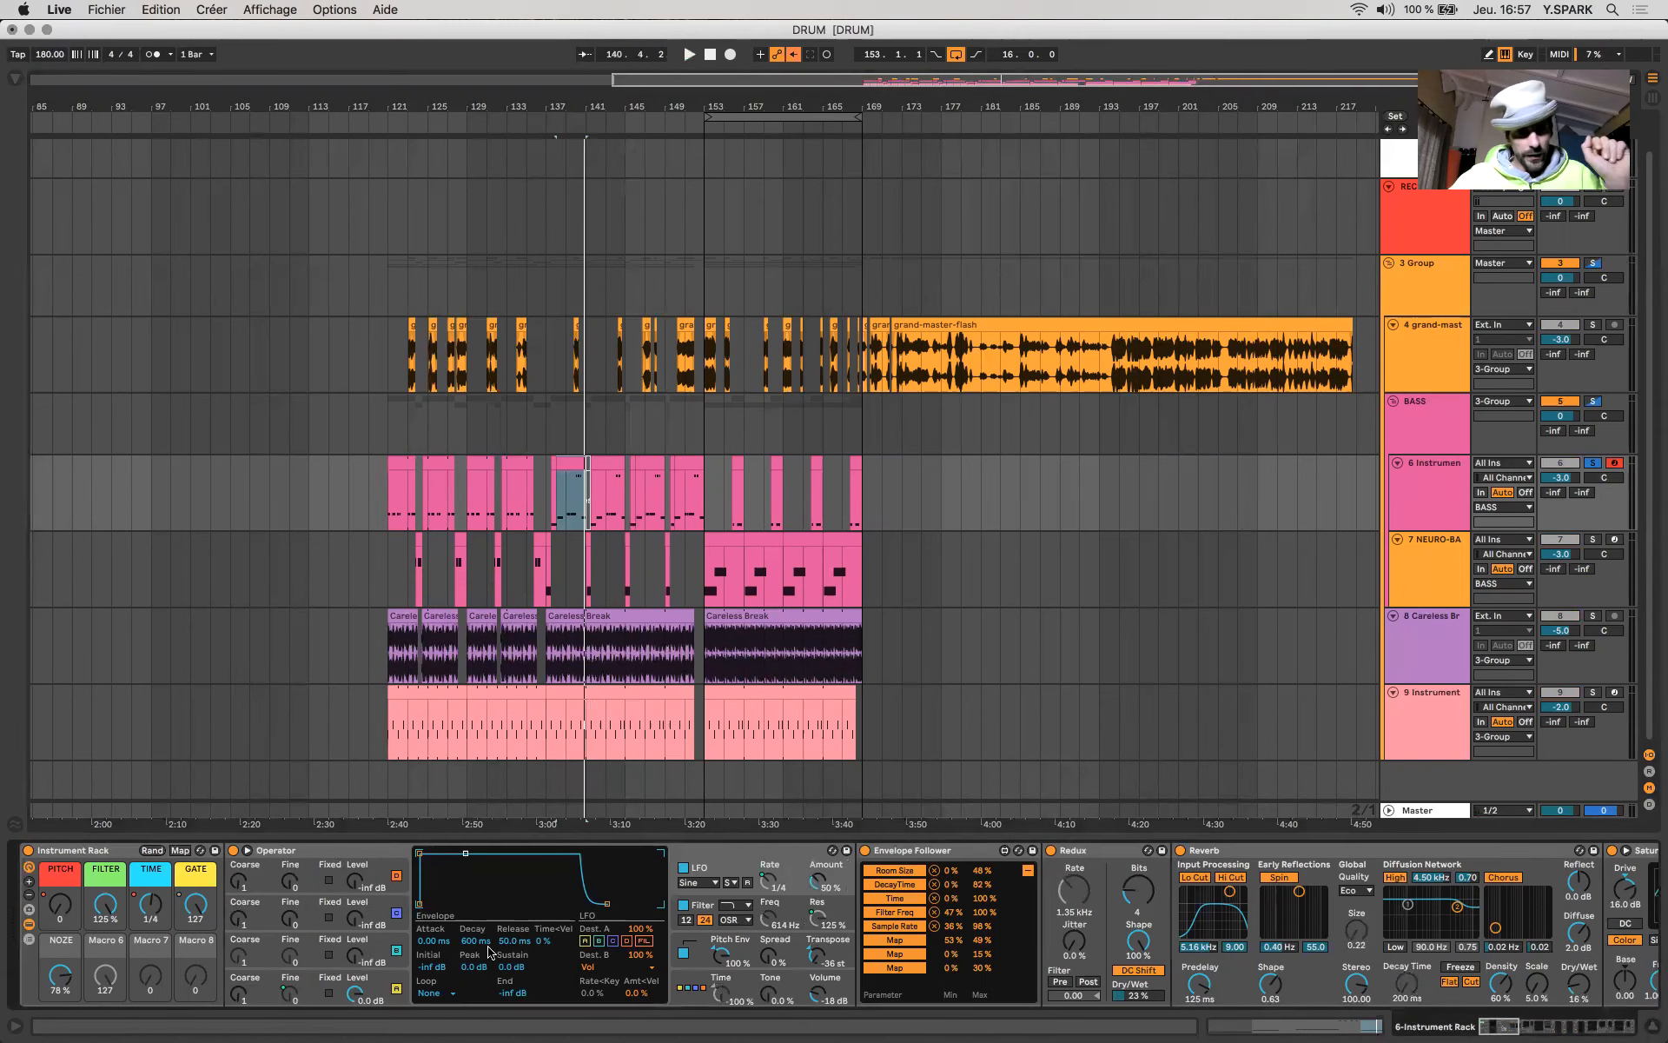
click(806, 963)
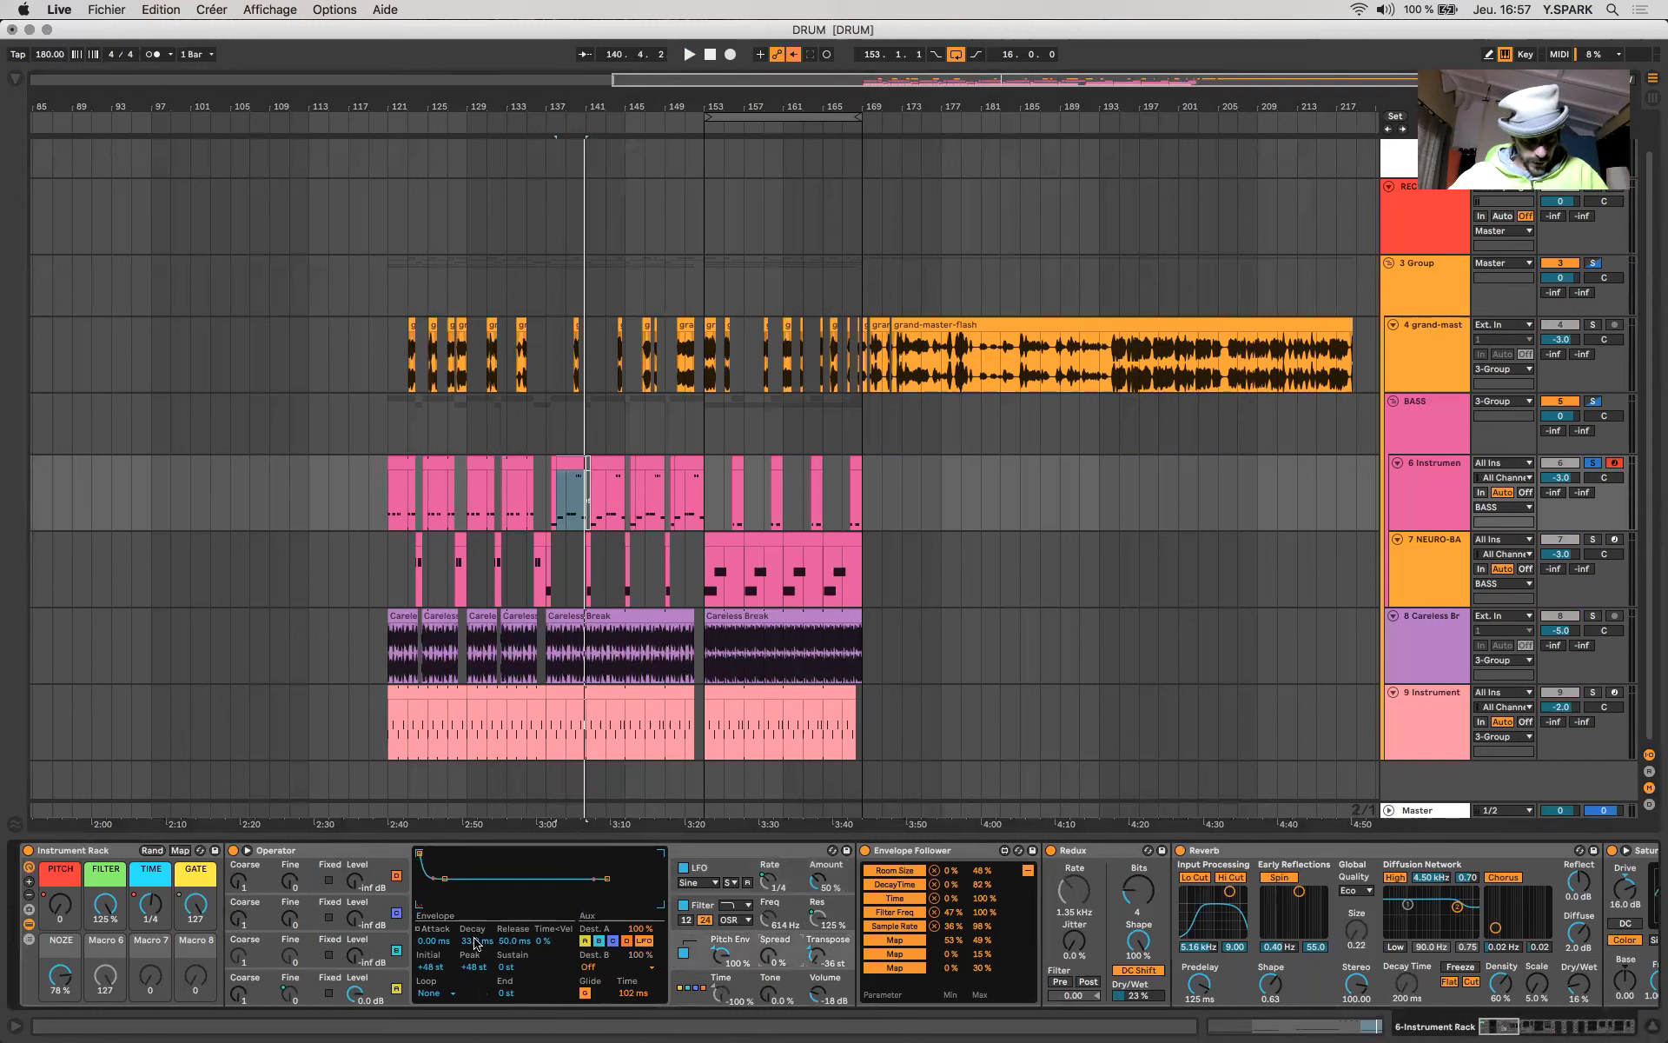
mouse_move(475, 943)
mouse_down()
mouse_move(475, 915)
mouse_move(480, 955)
mouse_up()
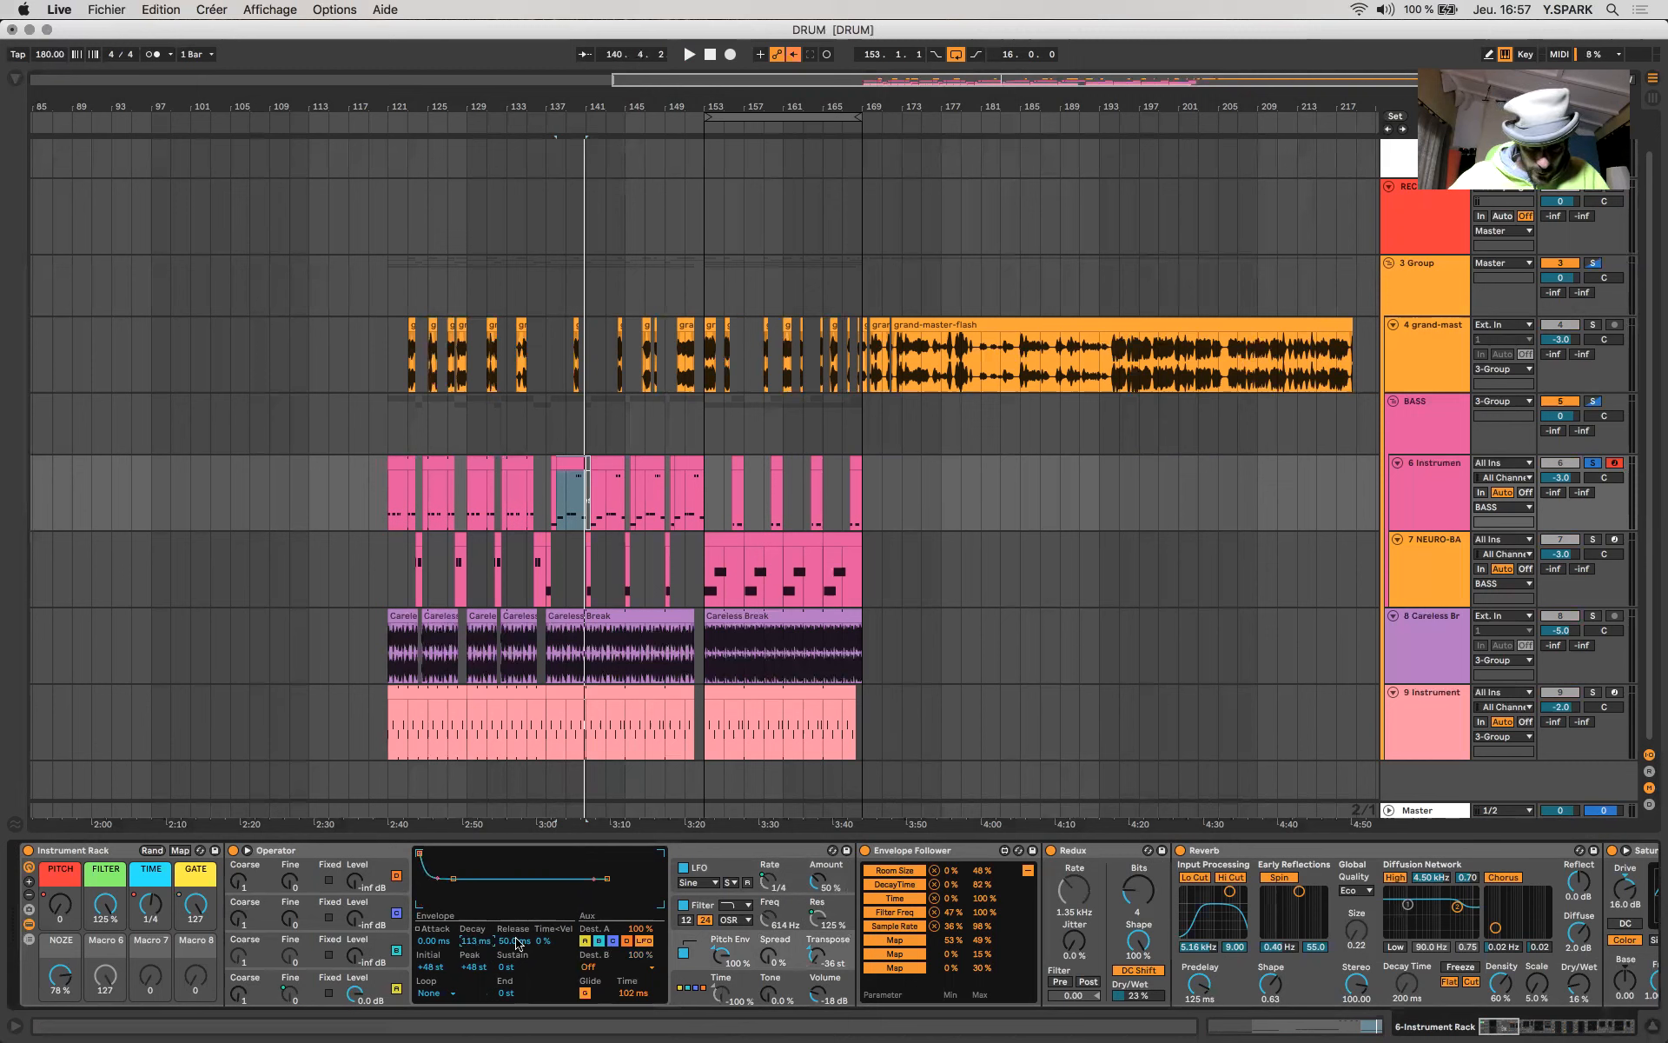
click(758, 985)
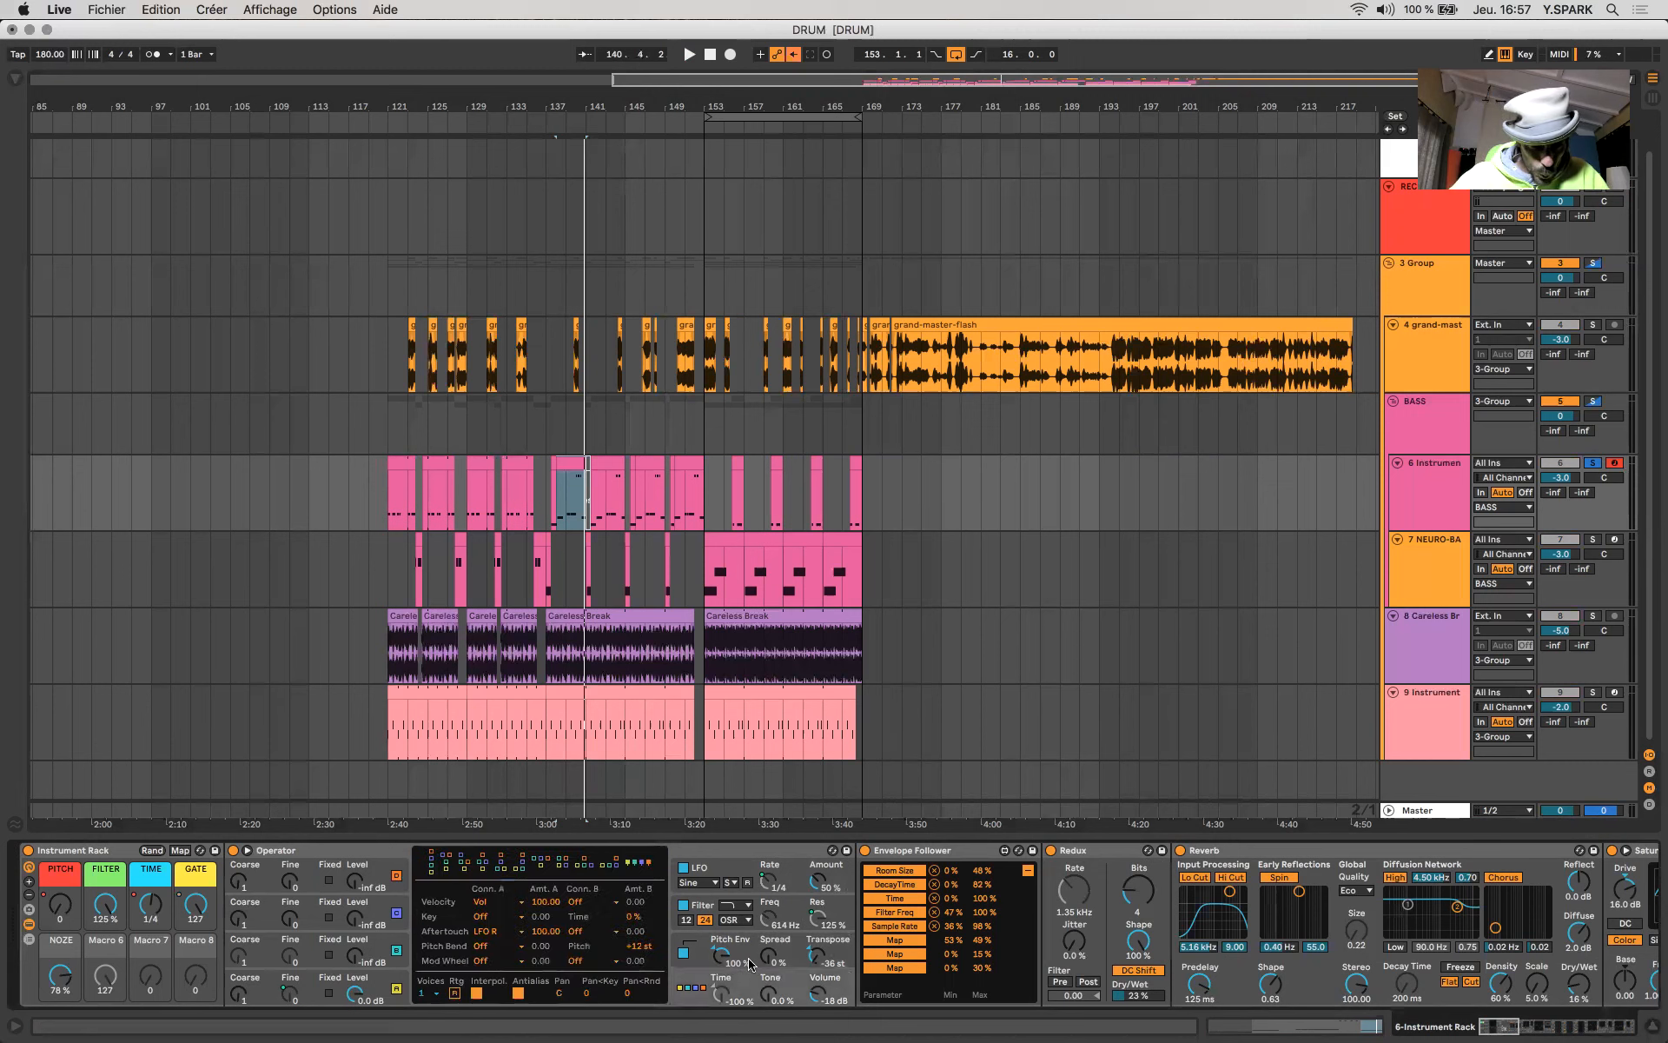
click(749, 963)
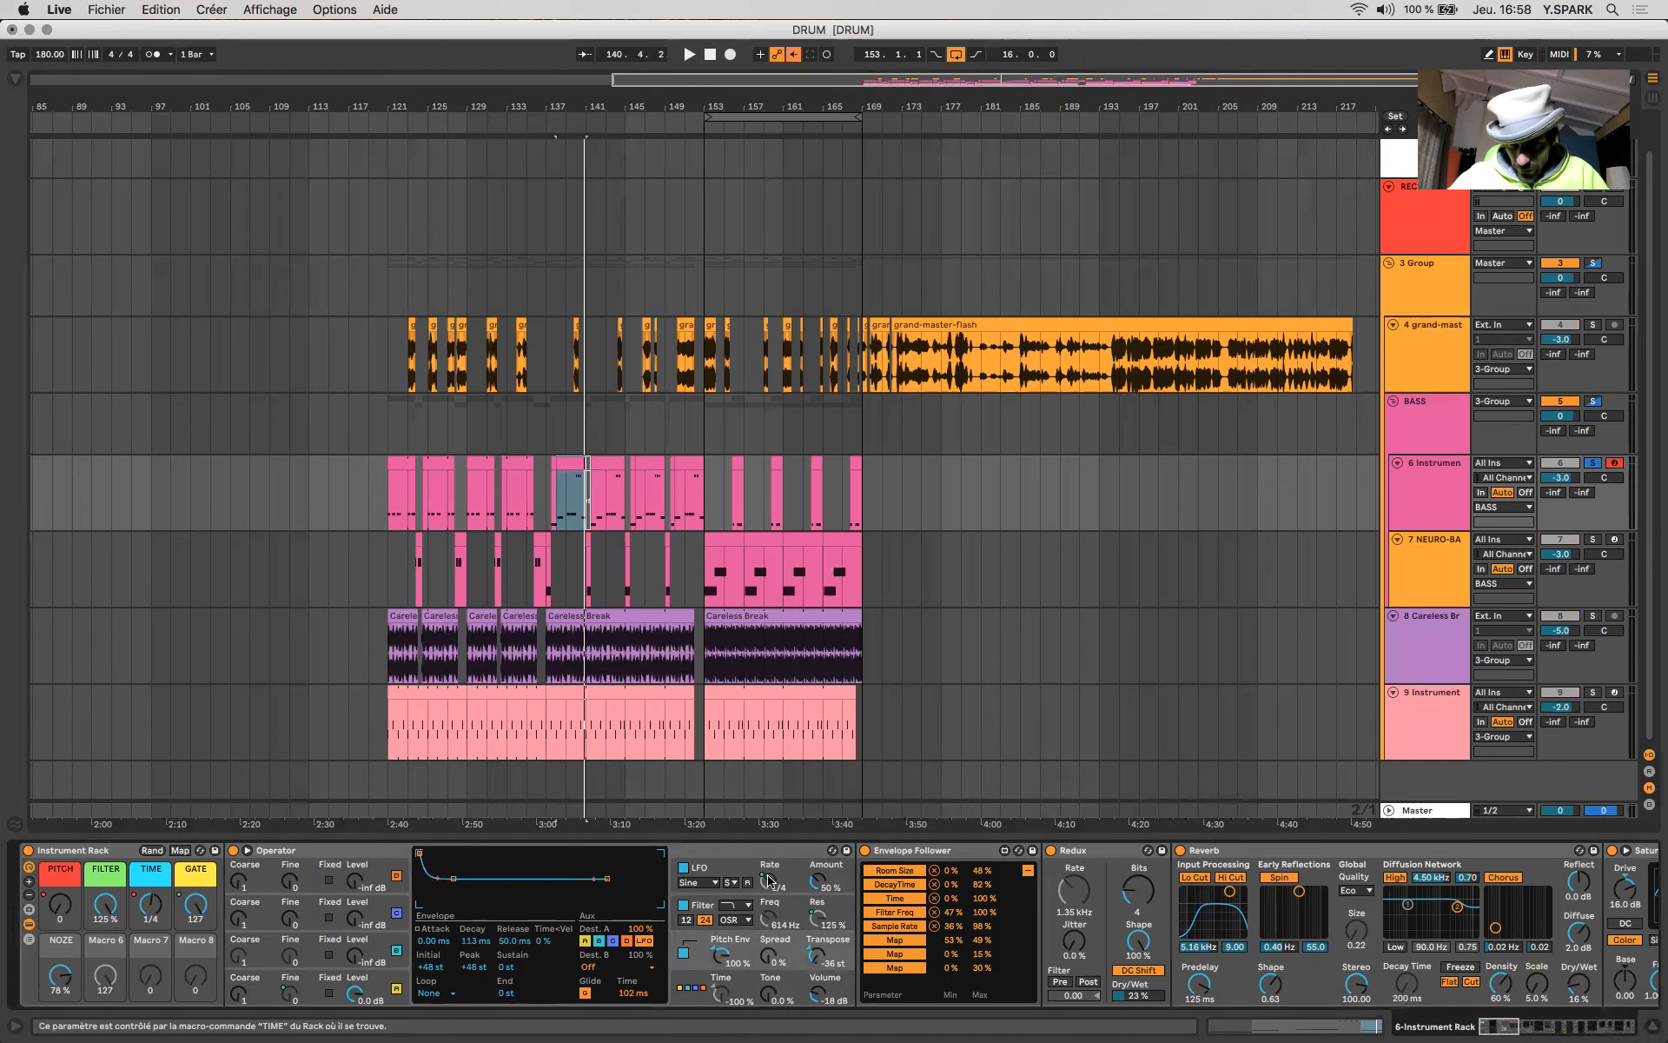
- Examine the Envelope Follower mappings and the rack's effects chain from Redux through Reverb, Saturator, Overdrive, Amp, OTT and Multiband Dynamics
scroll(661, 861, right, 5)
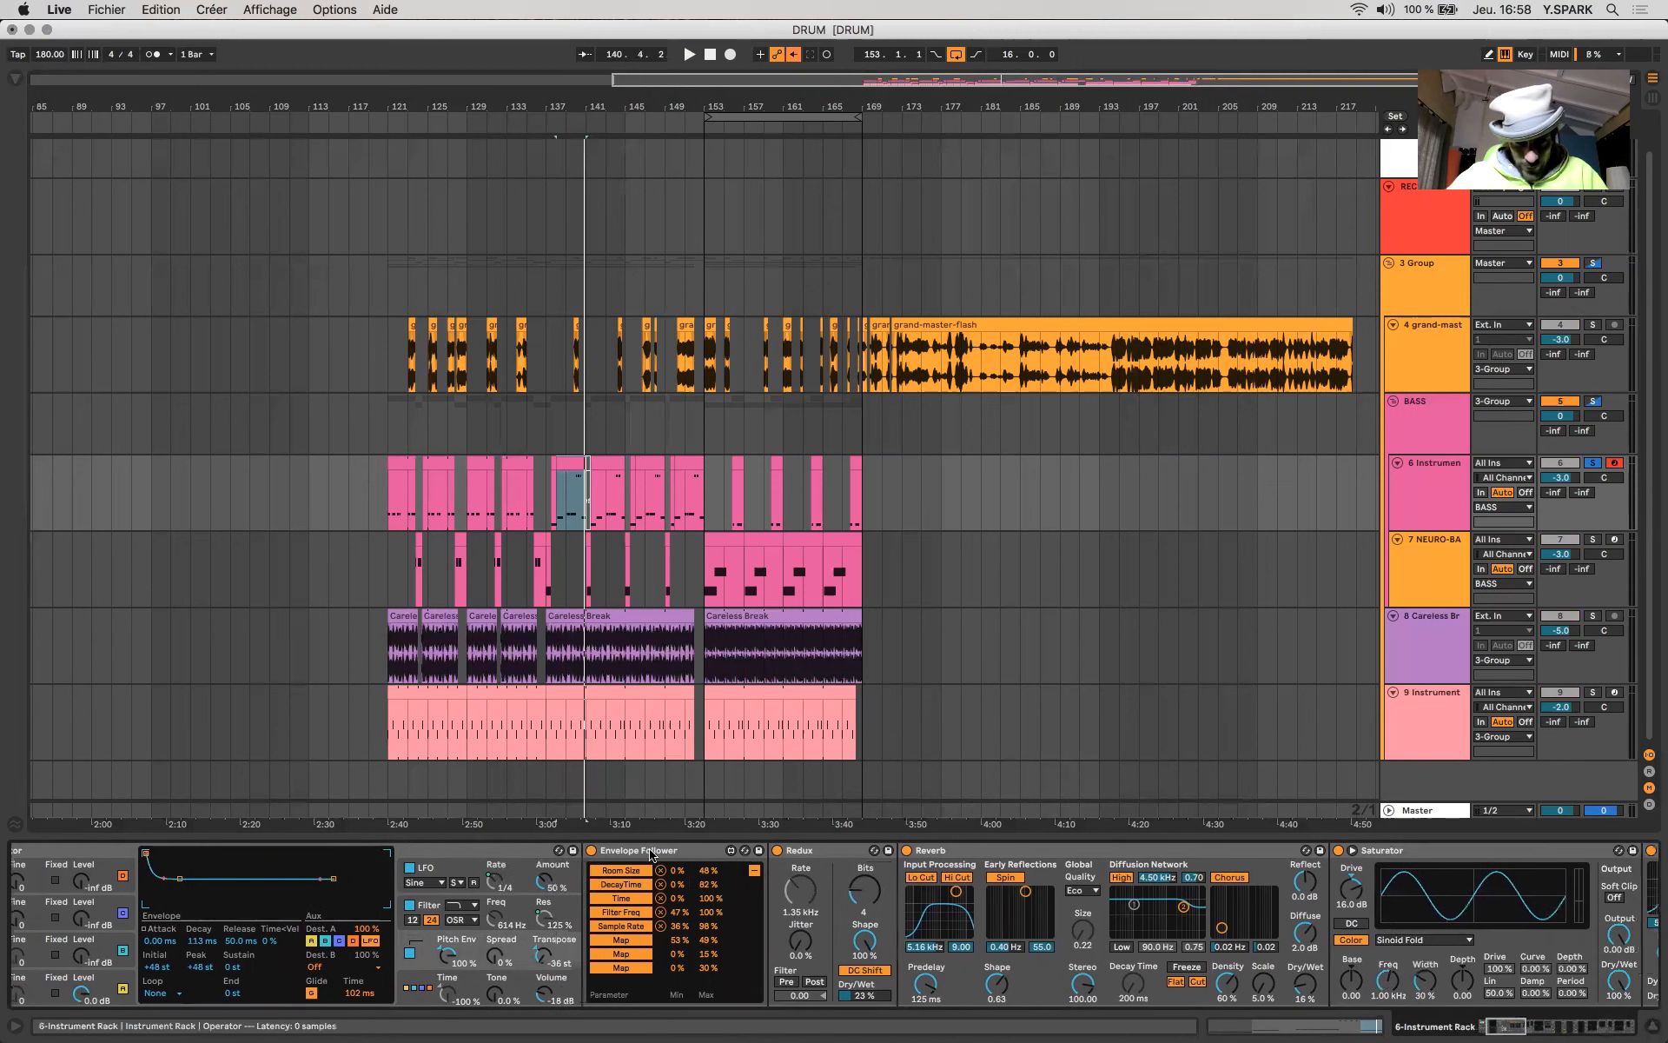
click(650, 854)
scroll(728, 878, right, 2)
scroll(728, 878, right, 18)
scroll(728, 878, left, 18)
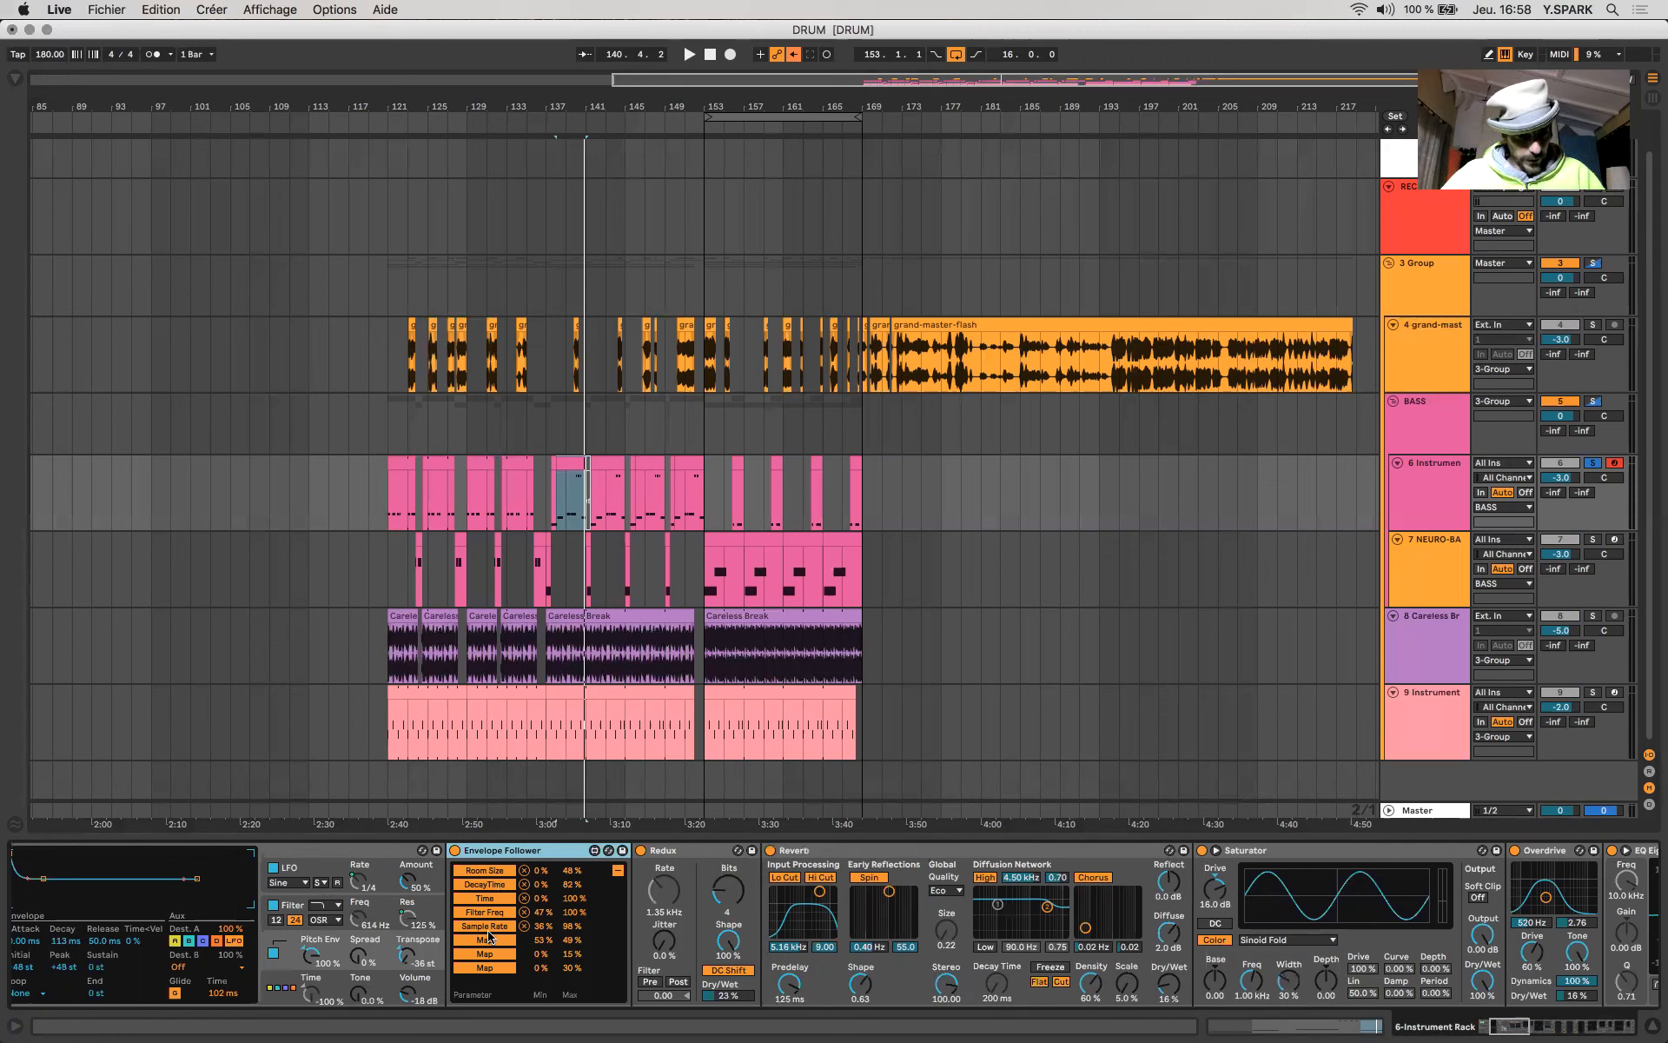
scroll(513, 919, left, 4)
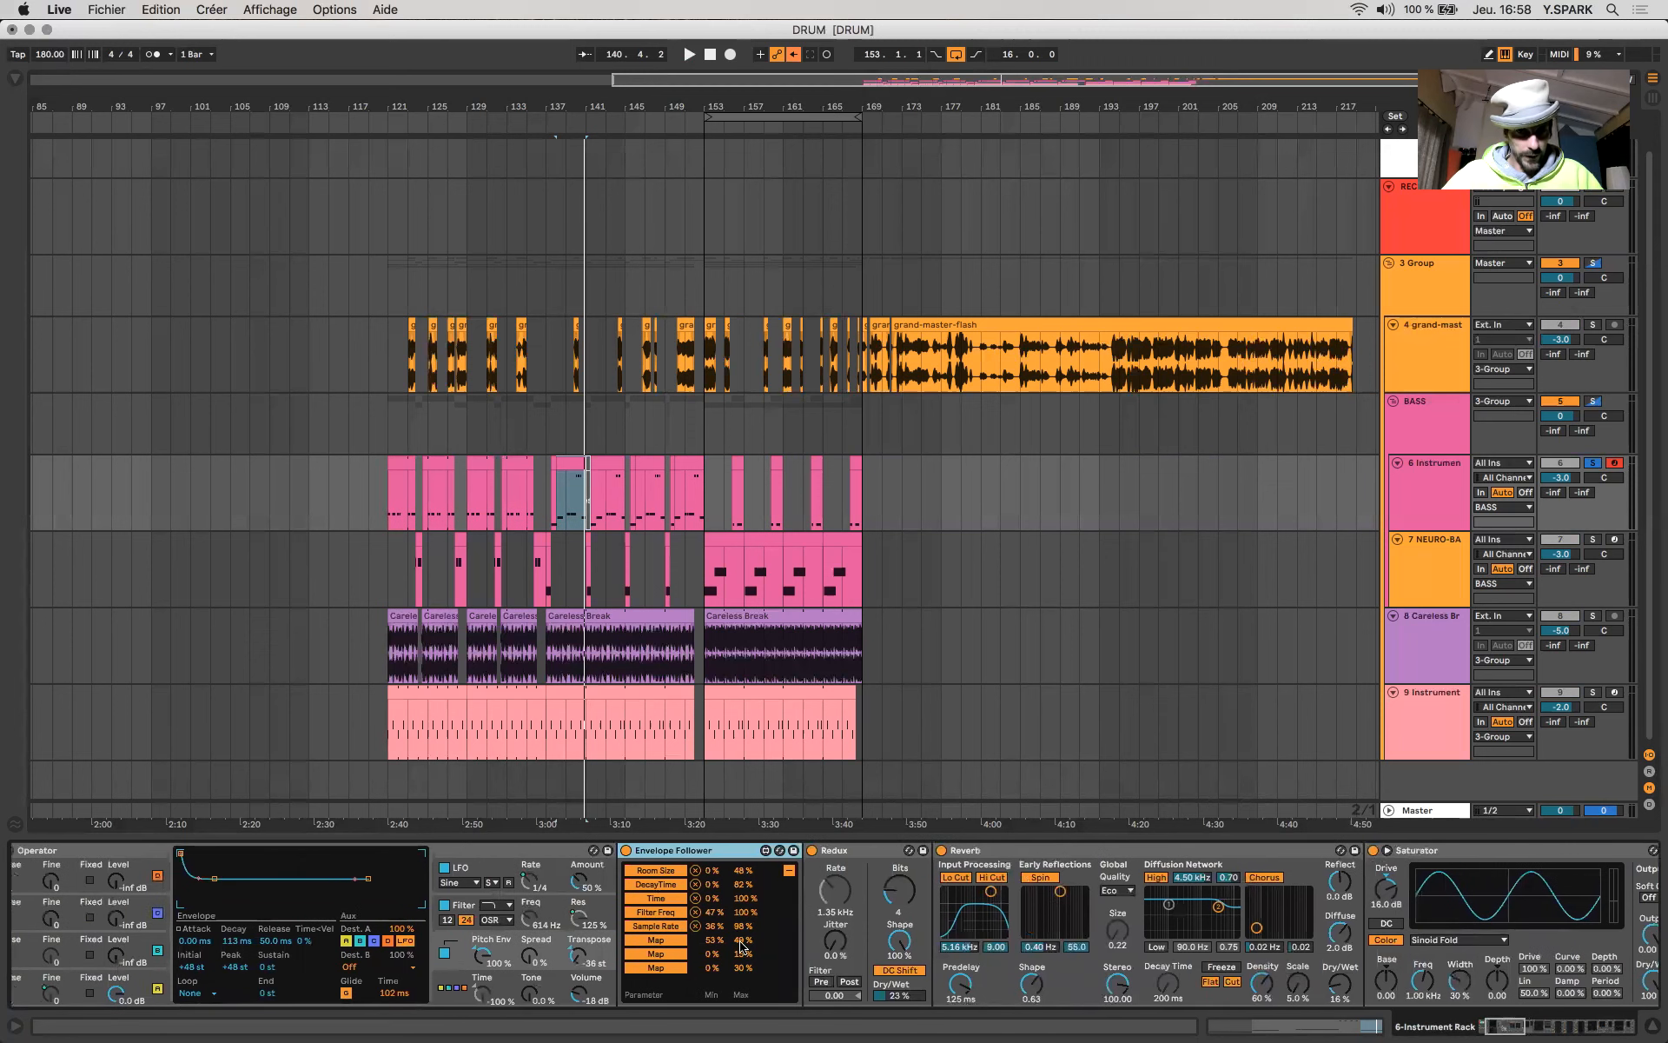
scroll(741, 947, left, 4)
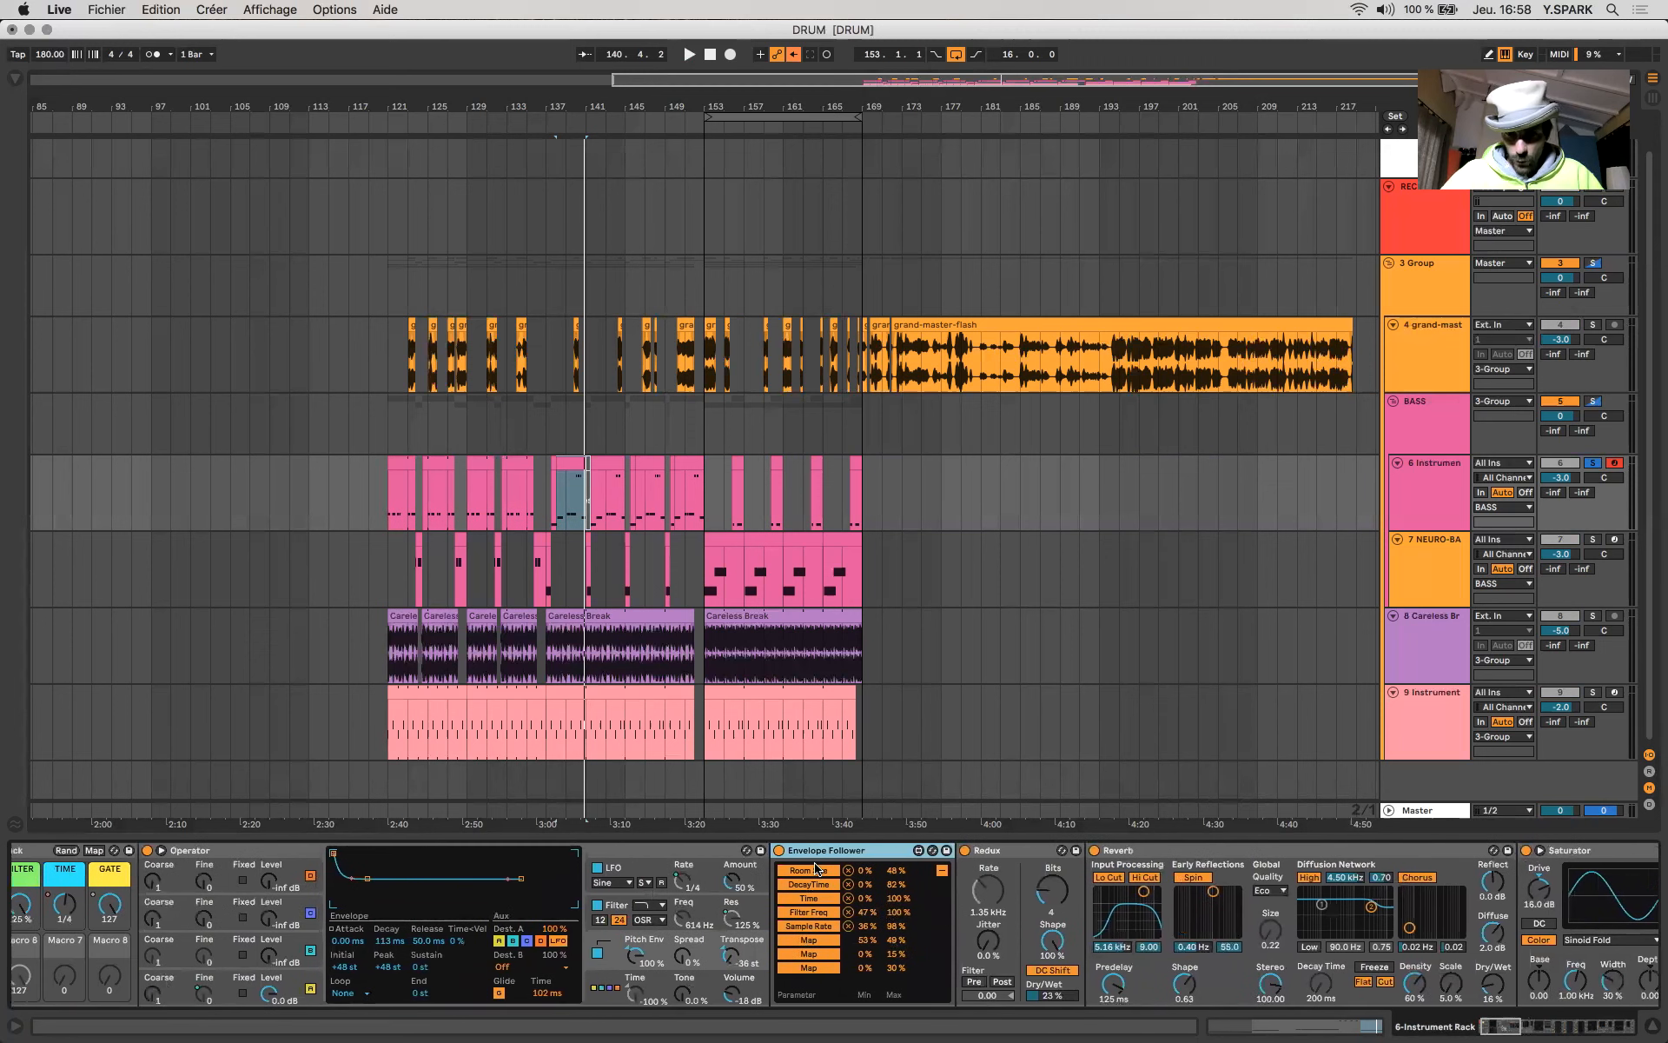
scroll(819, 868, right, 8)
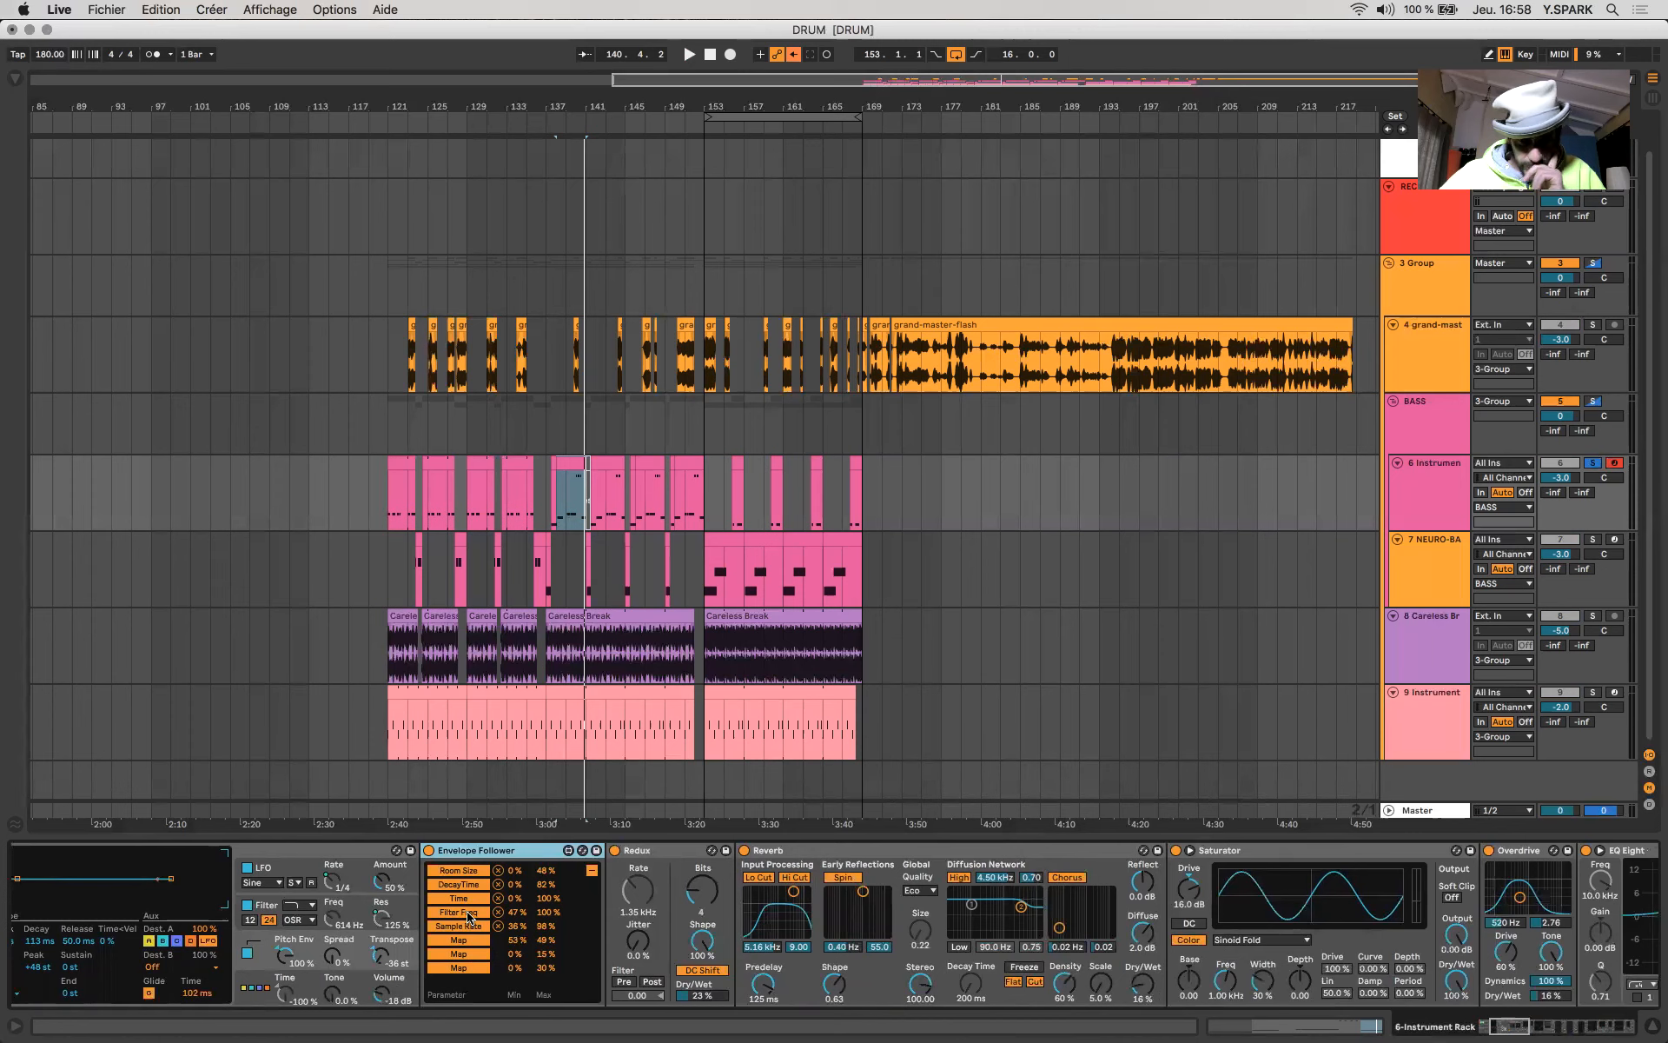
scroll(469, 916, right, 10)
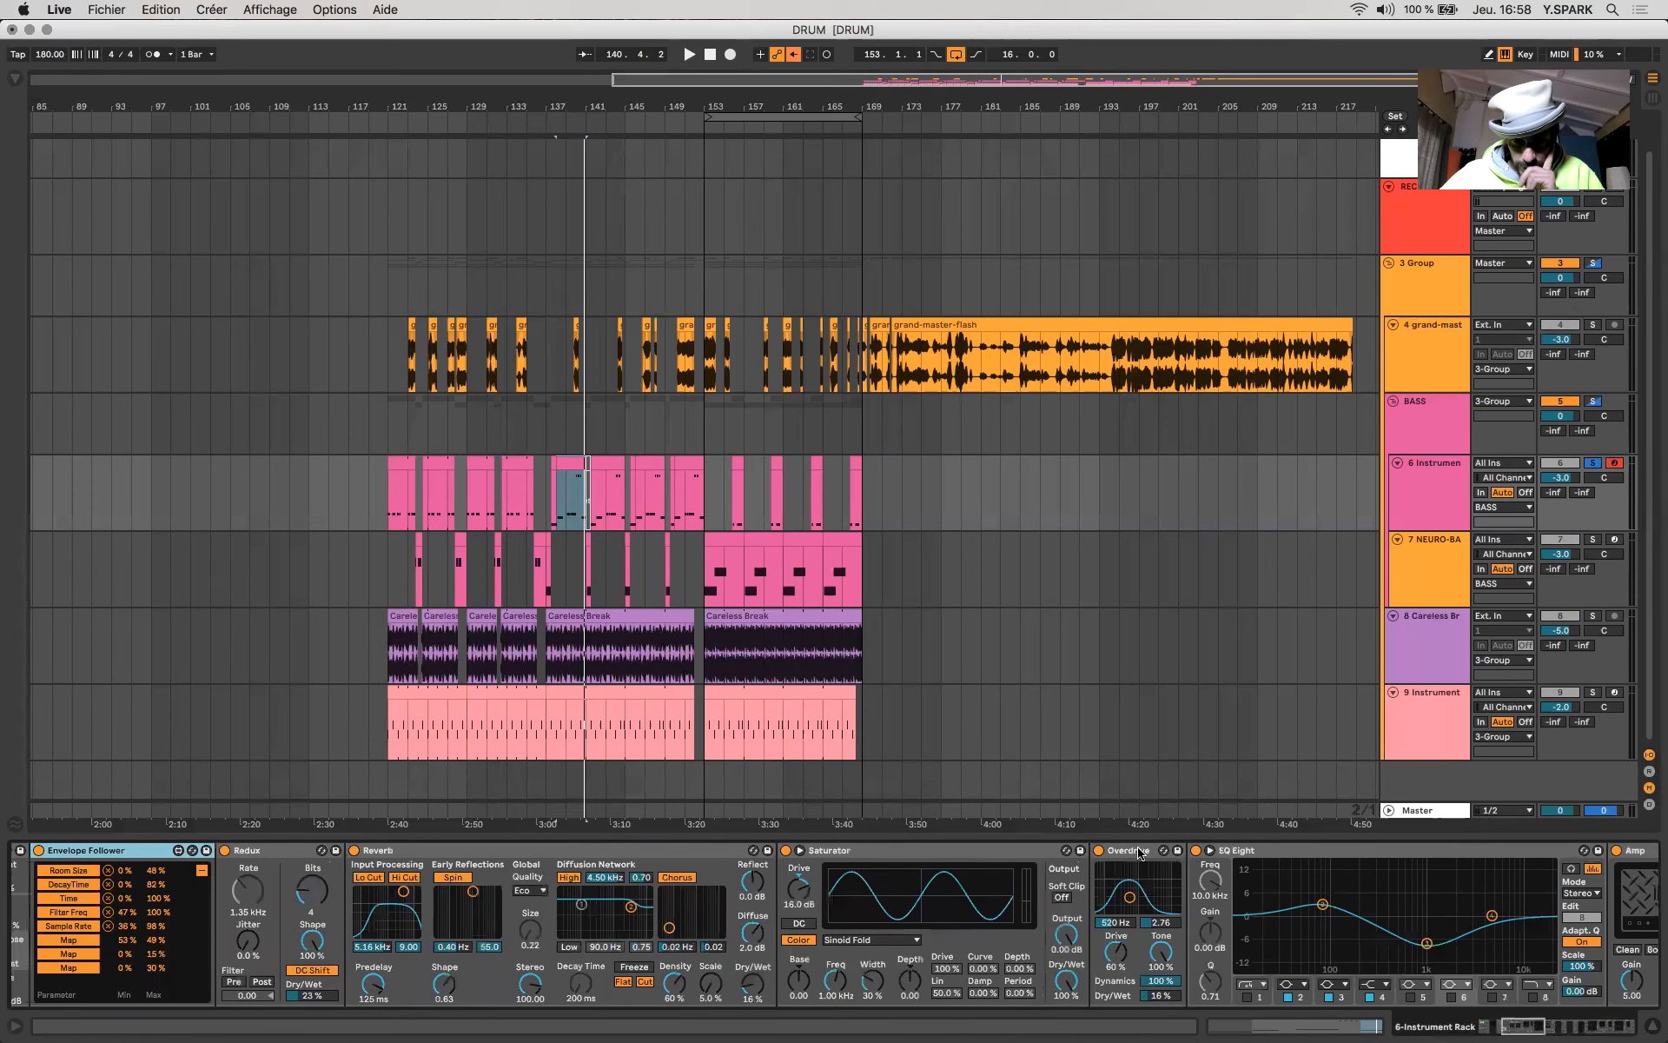
scroll(1141, 854, right, 15)
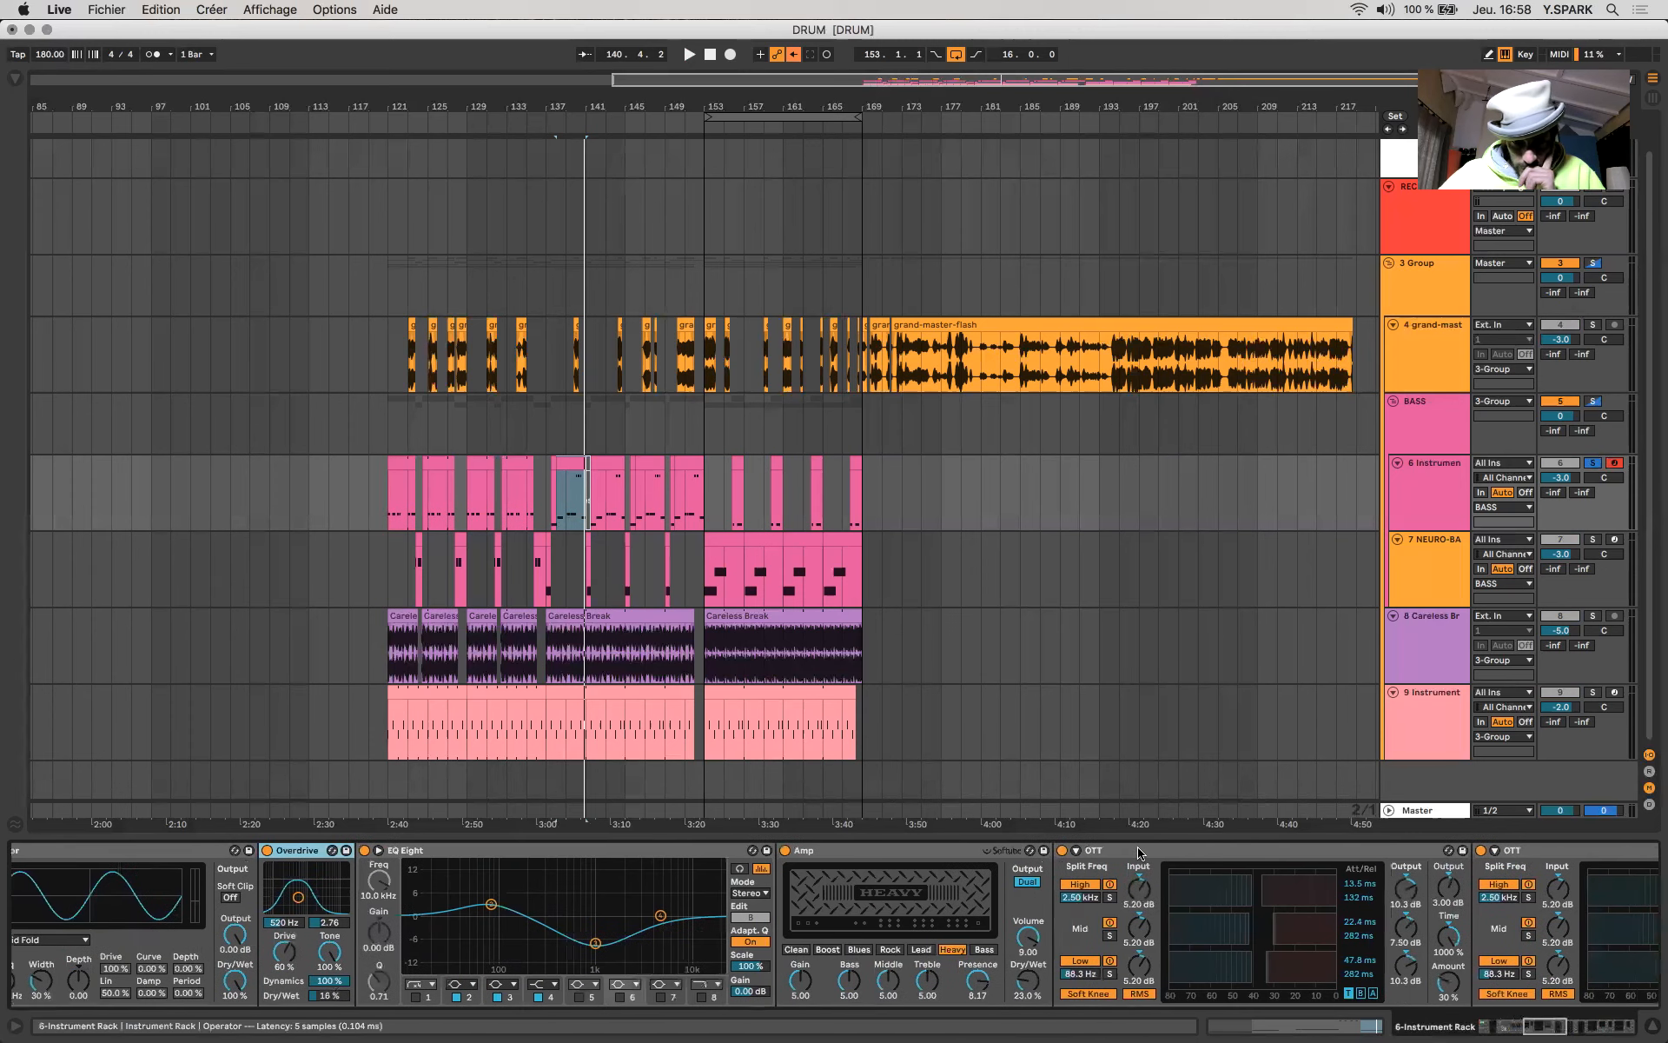
scroll(1141, 854, right, 18)
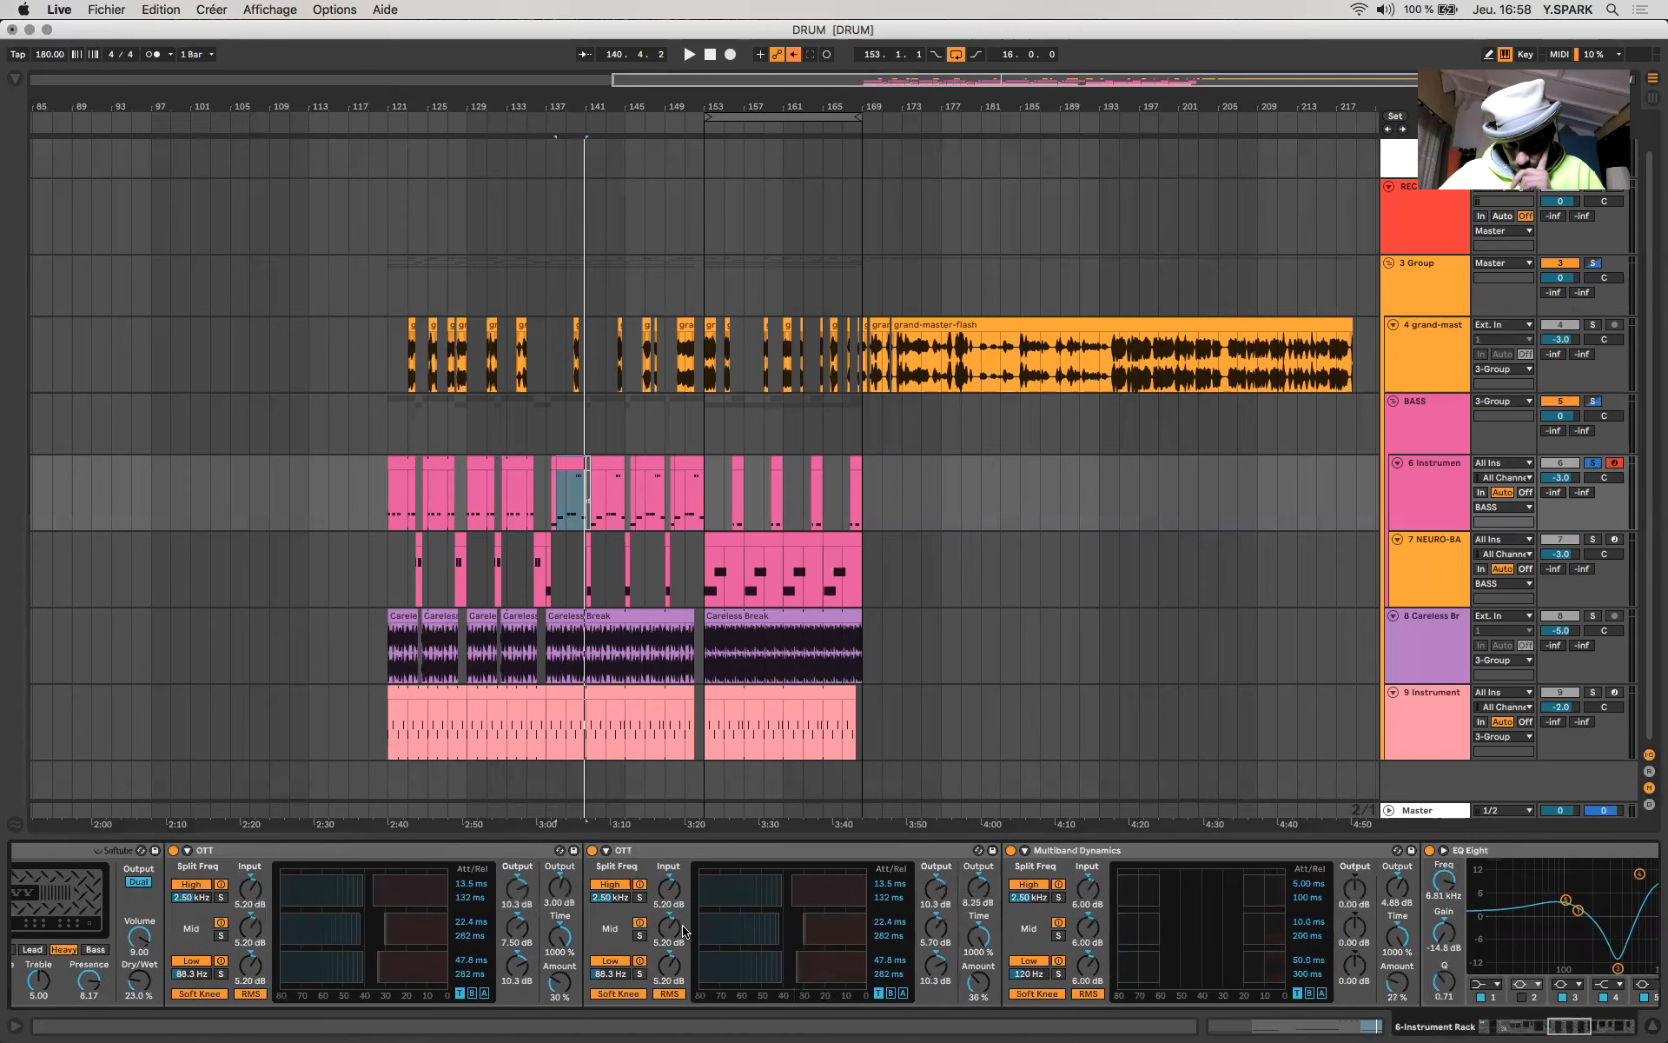
scroll(683, 930, right, 20)
scroll(683, 931, right, 20)
scroll(683, 931, left, 20)
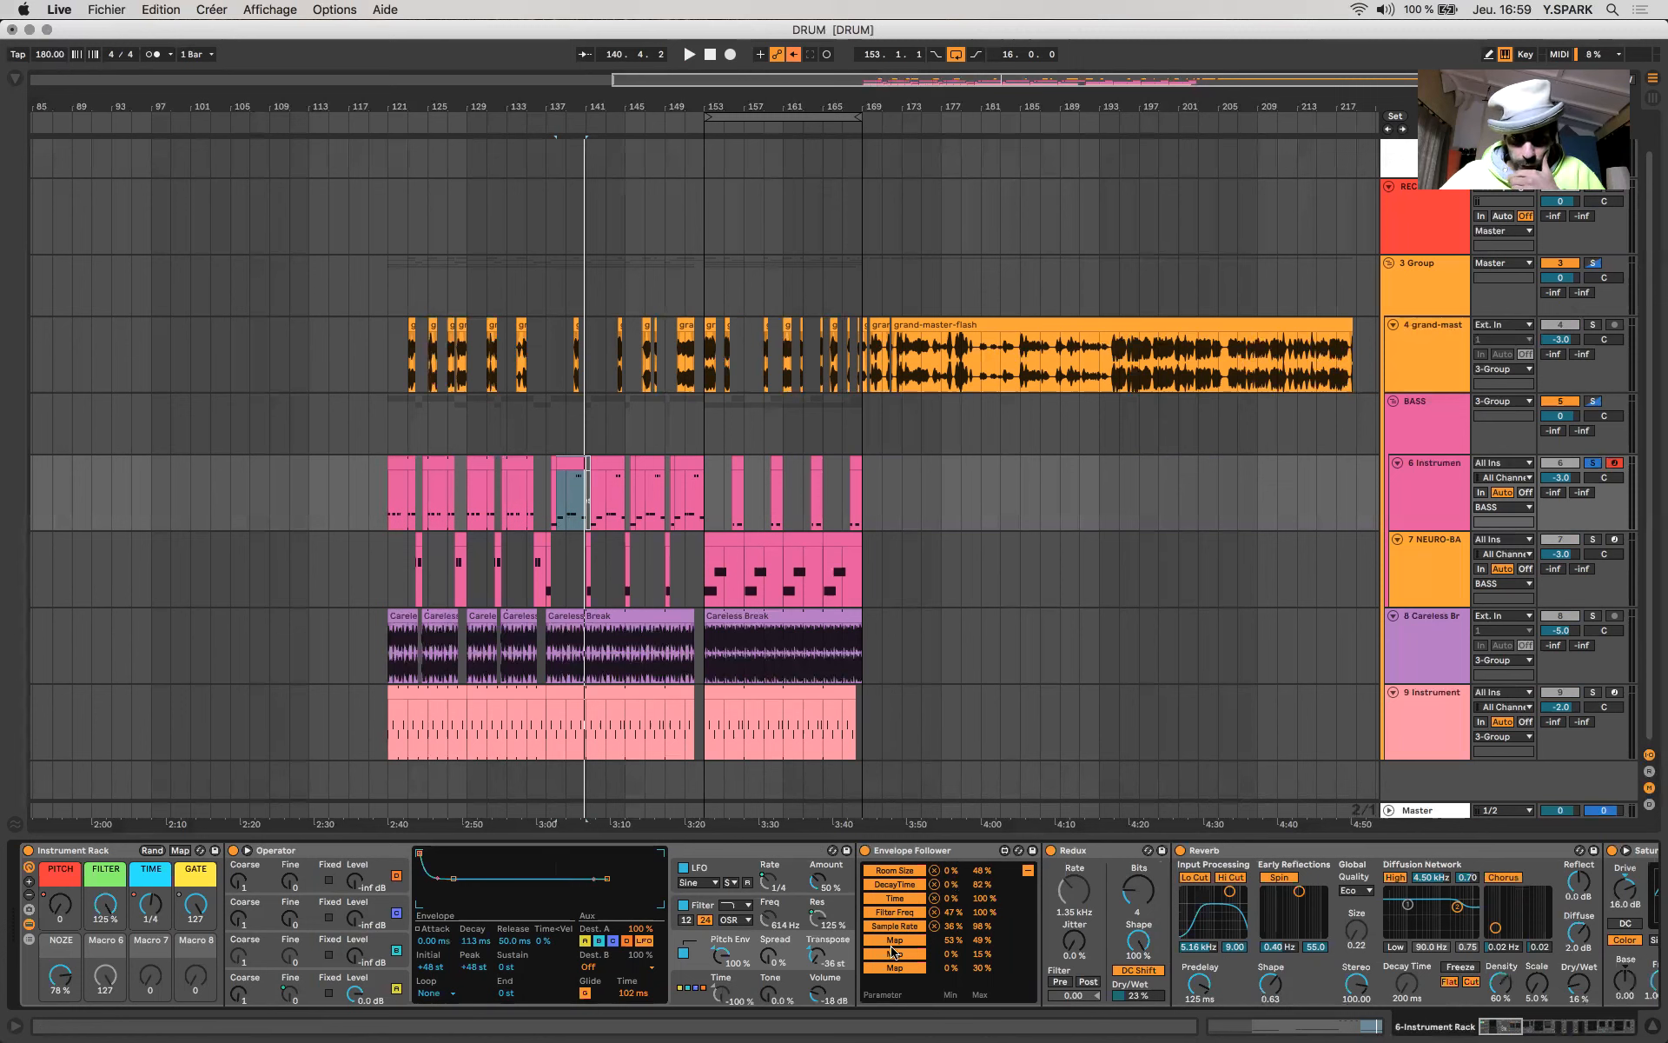
click(1119, 854)
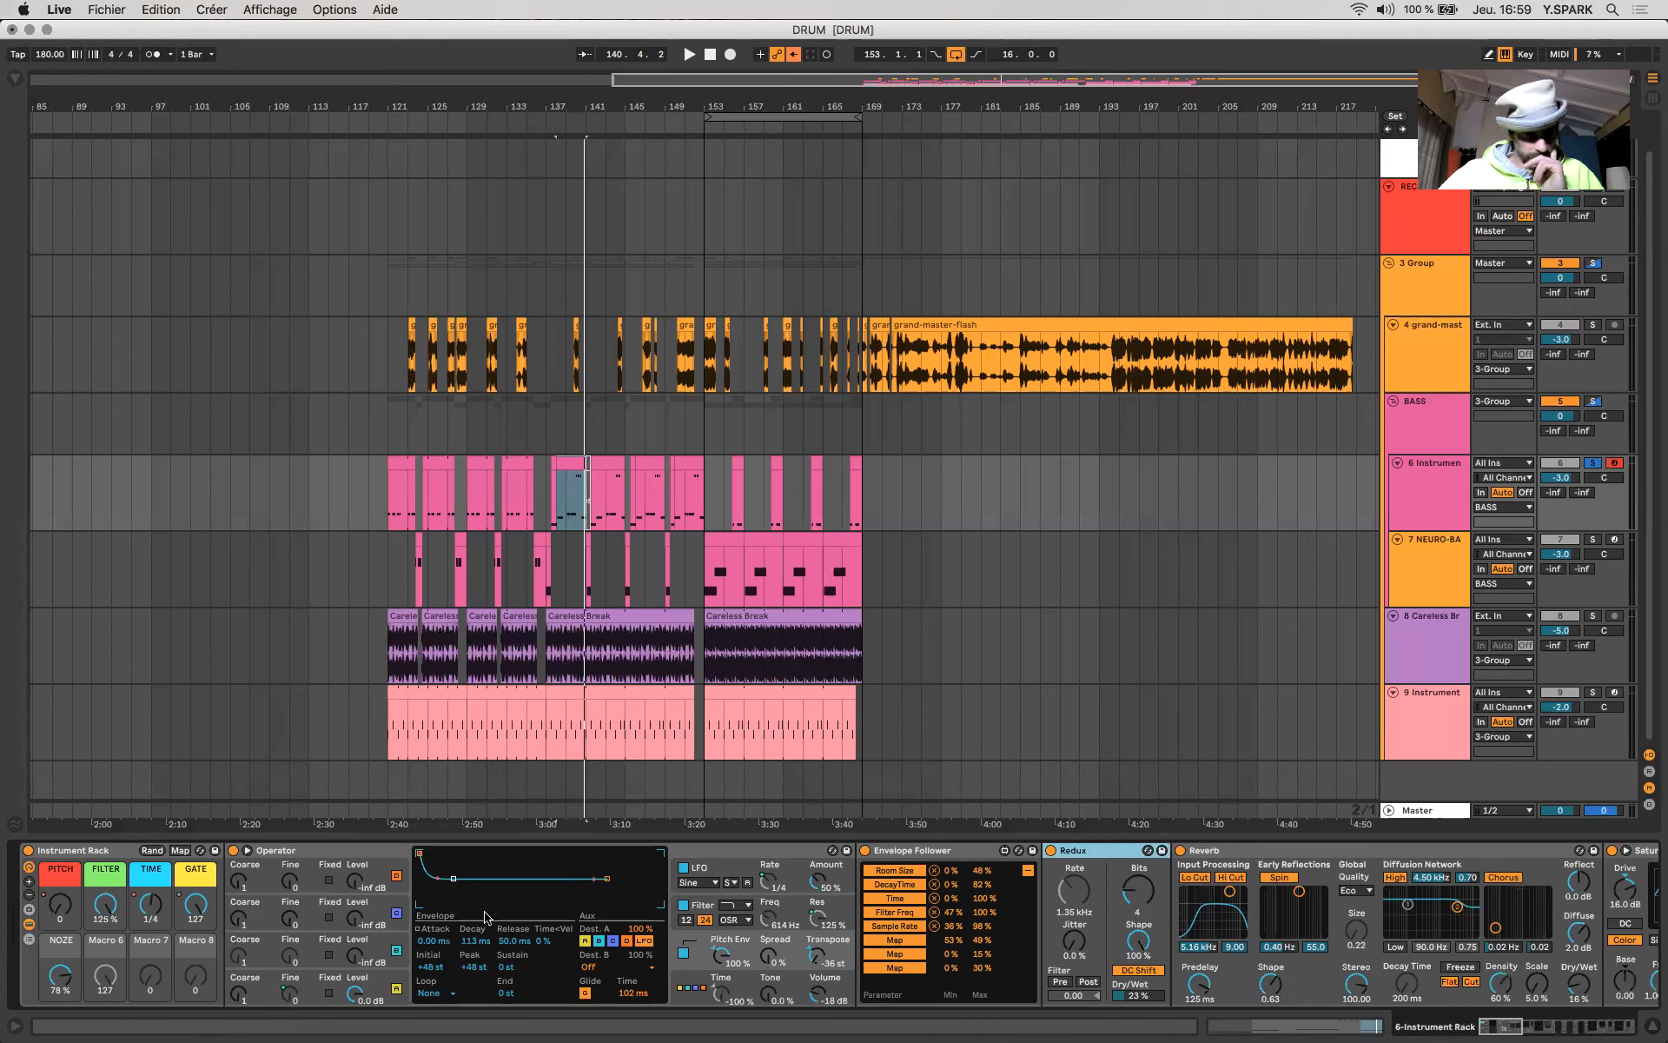
- Turn the GATE macro down to 0, display oscillator B's envelope and try raising and lowering its white-noise level
drag(196, 906, 196, 1013)
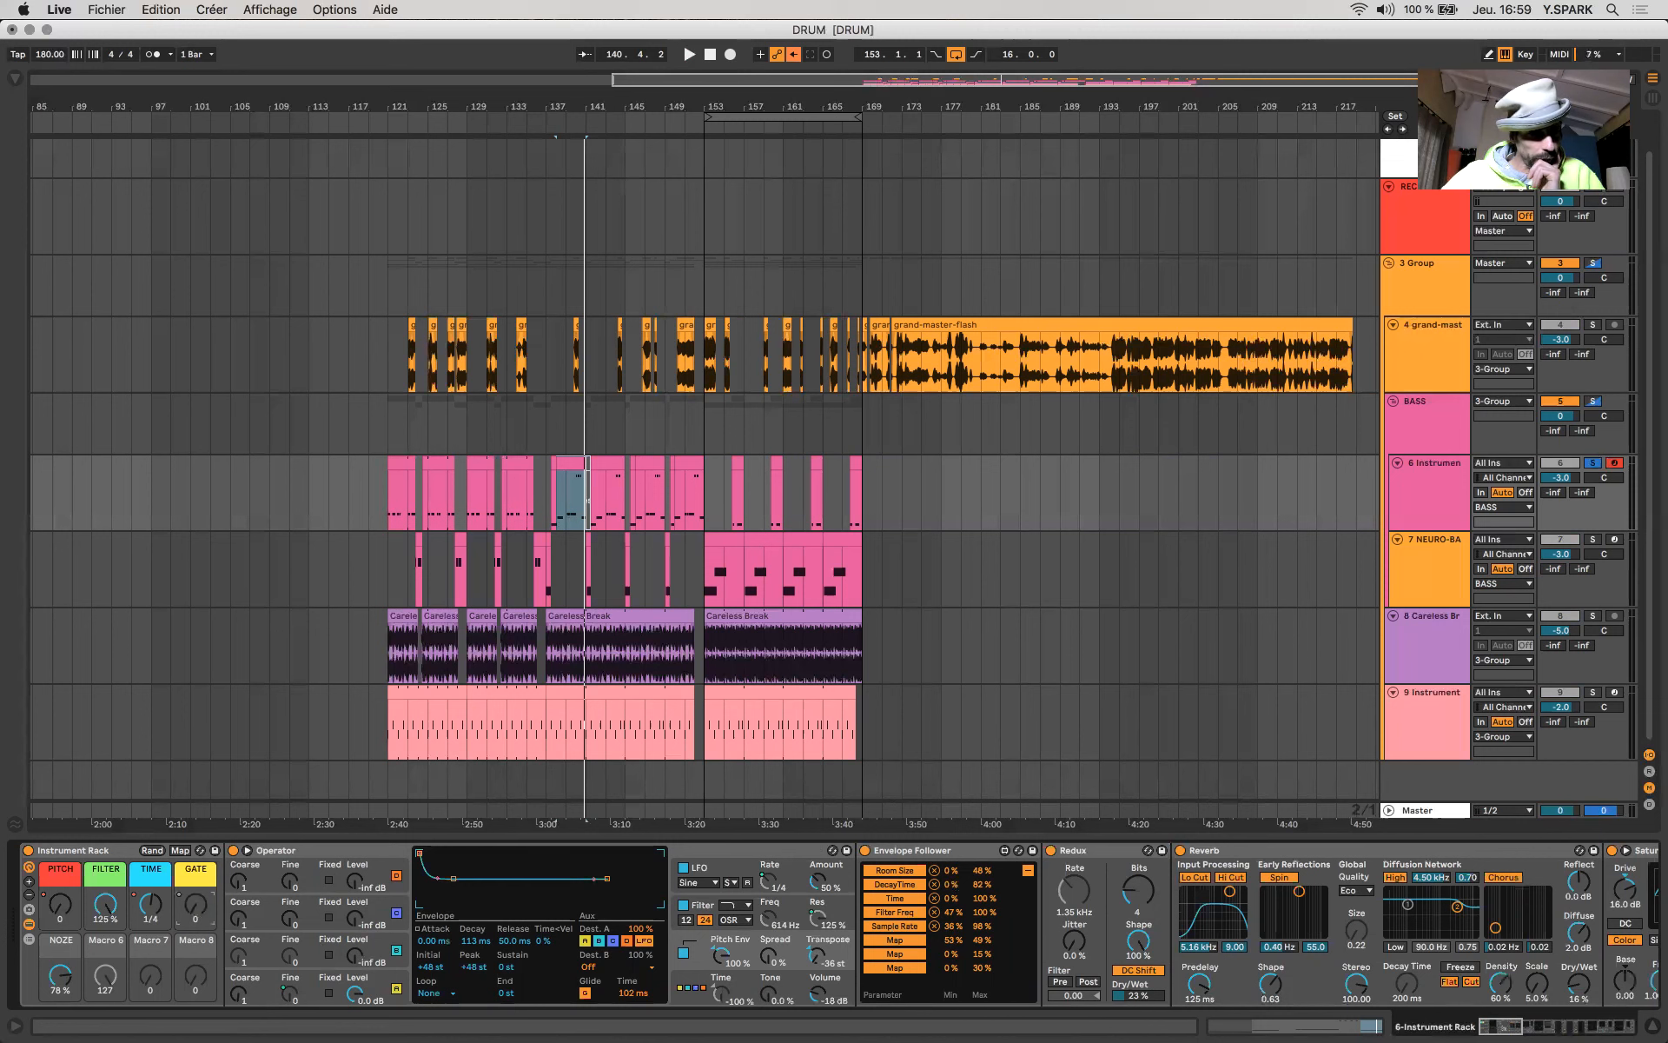
click(383, 995)
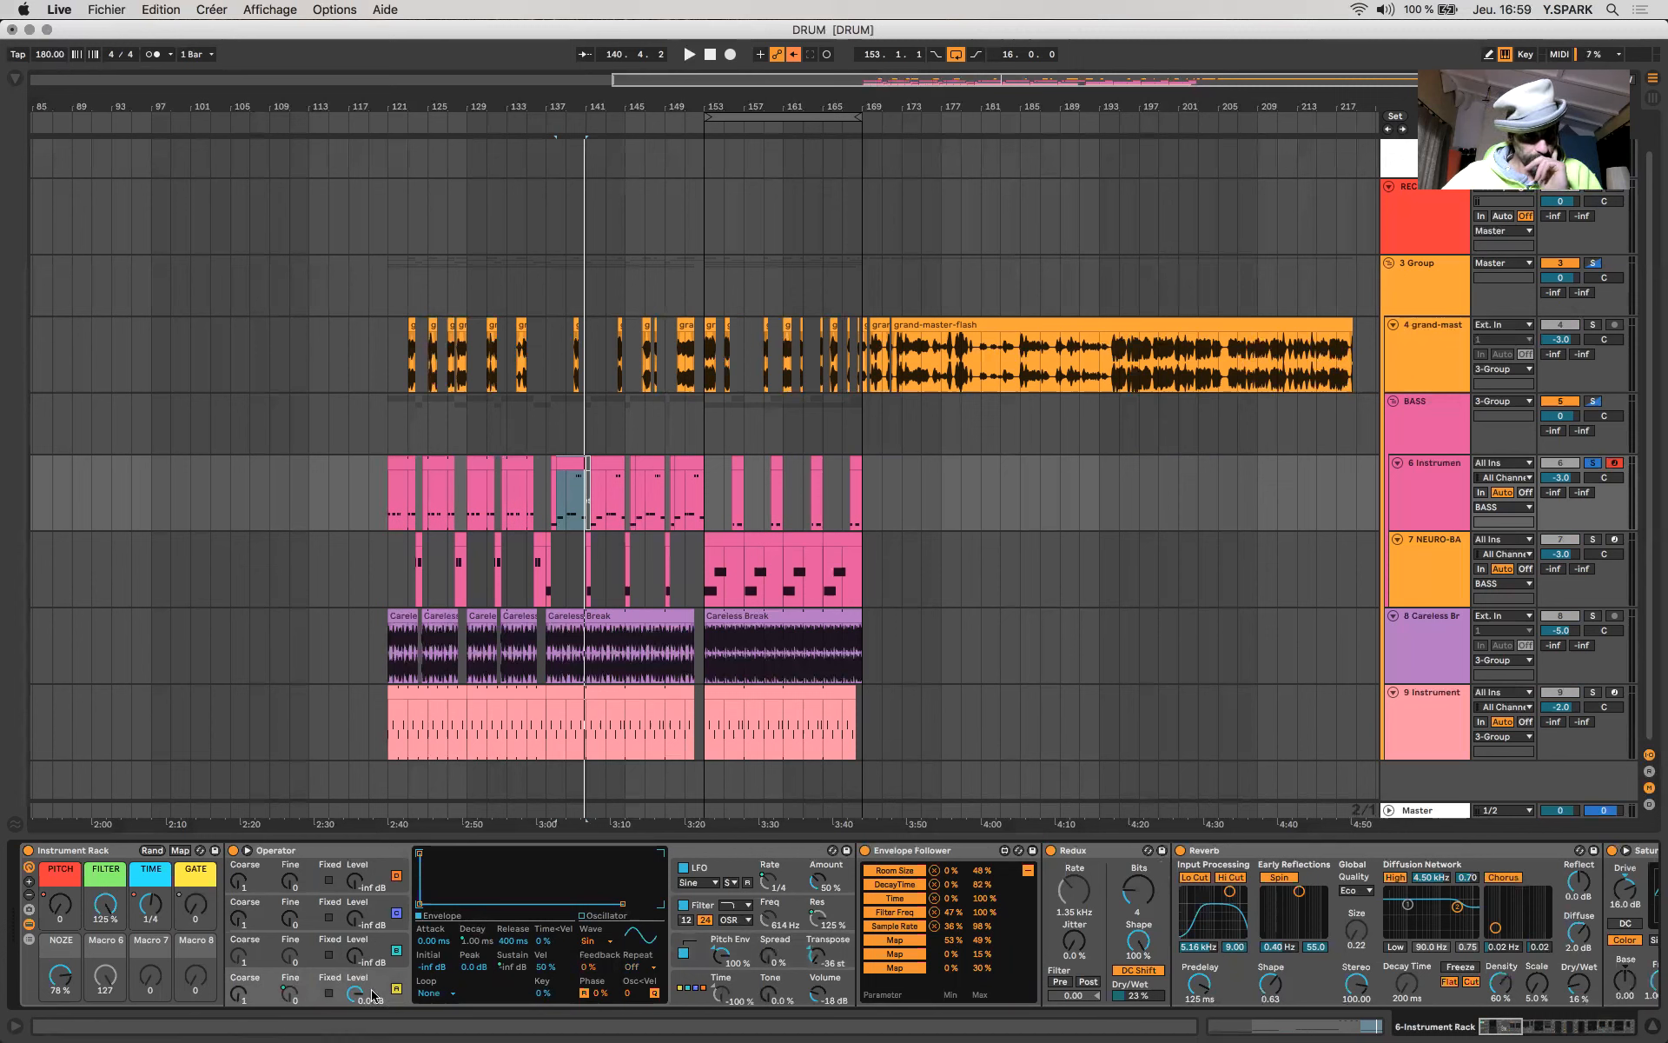
click(356, 956)
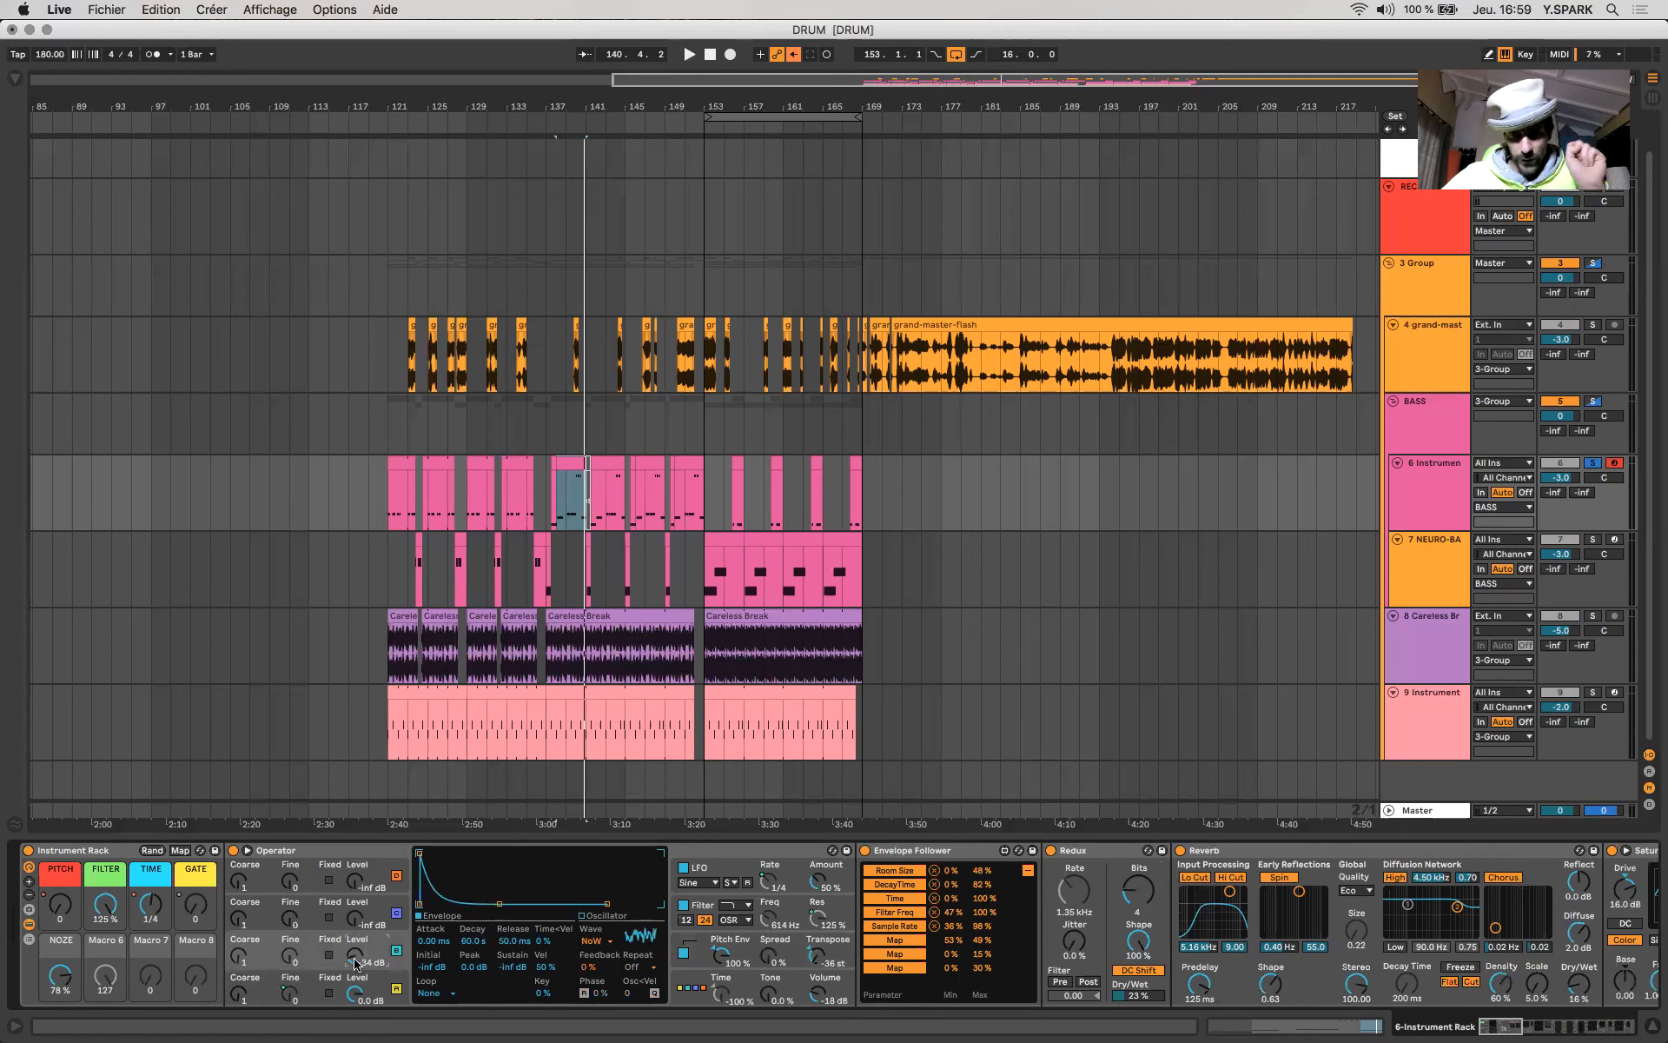
drag(357, 962, 356, 956)
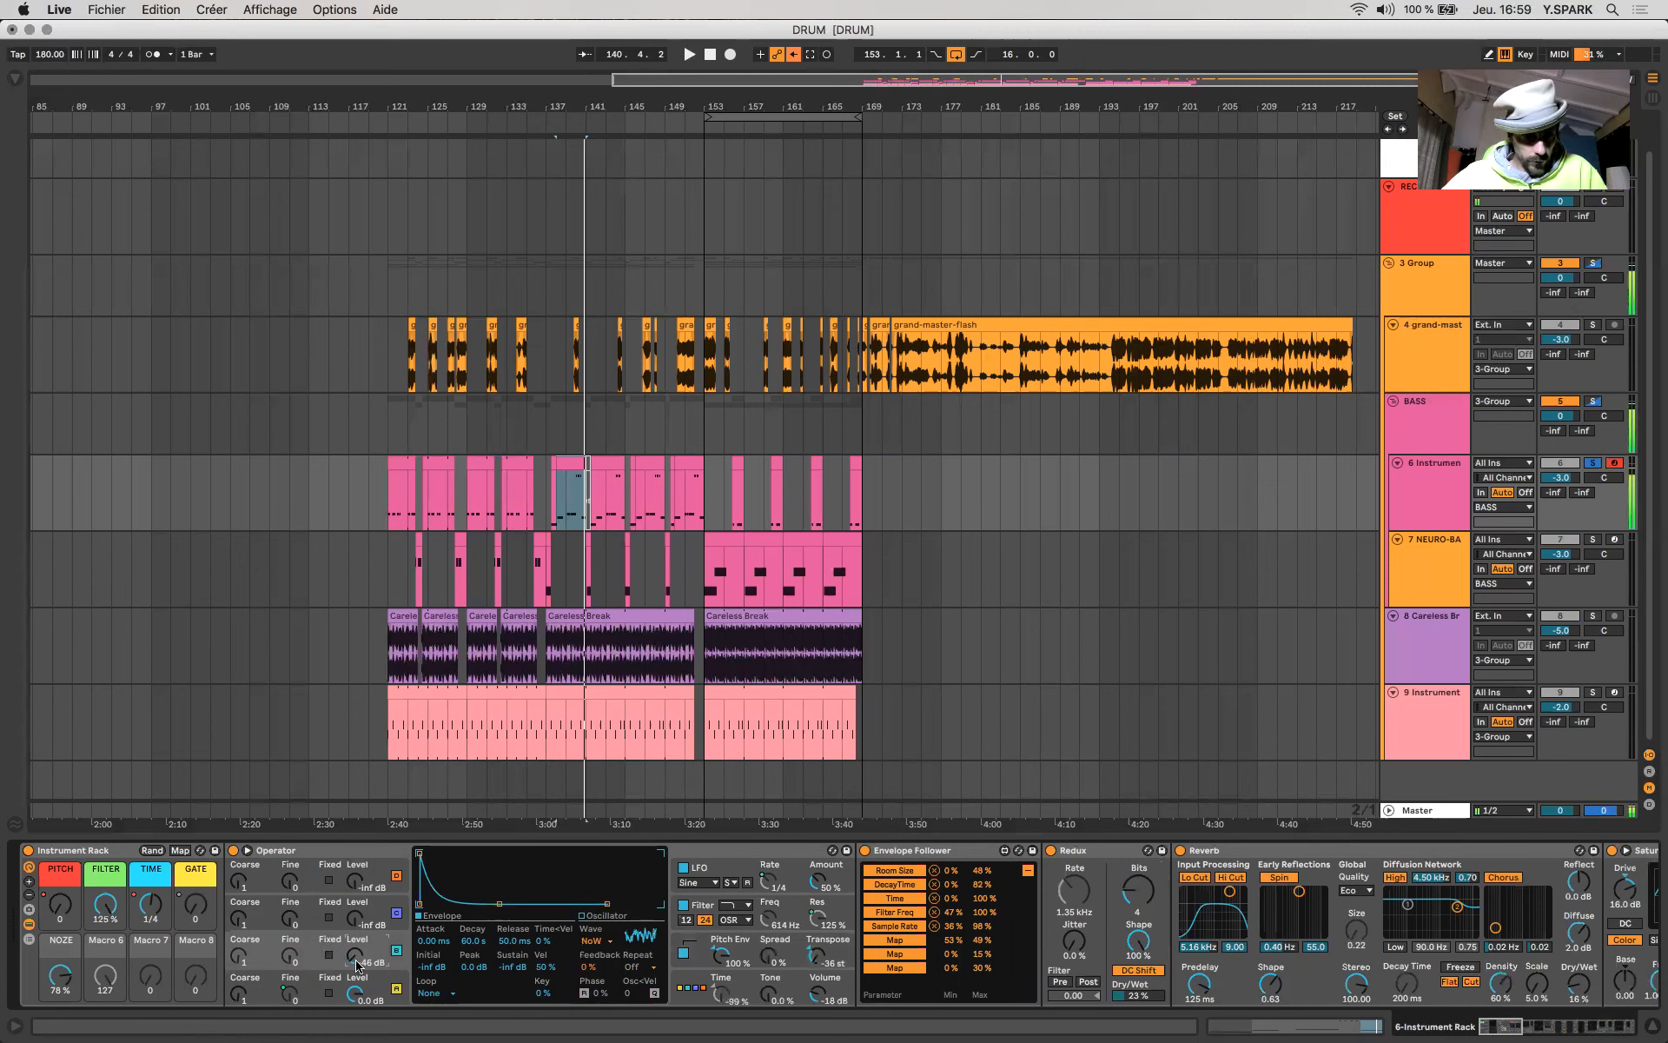
drag(356, 964, 356, 977)
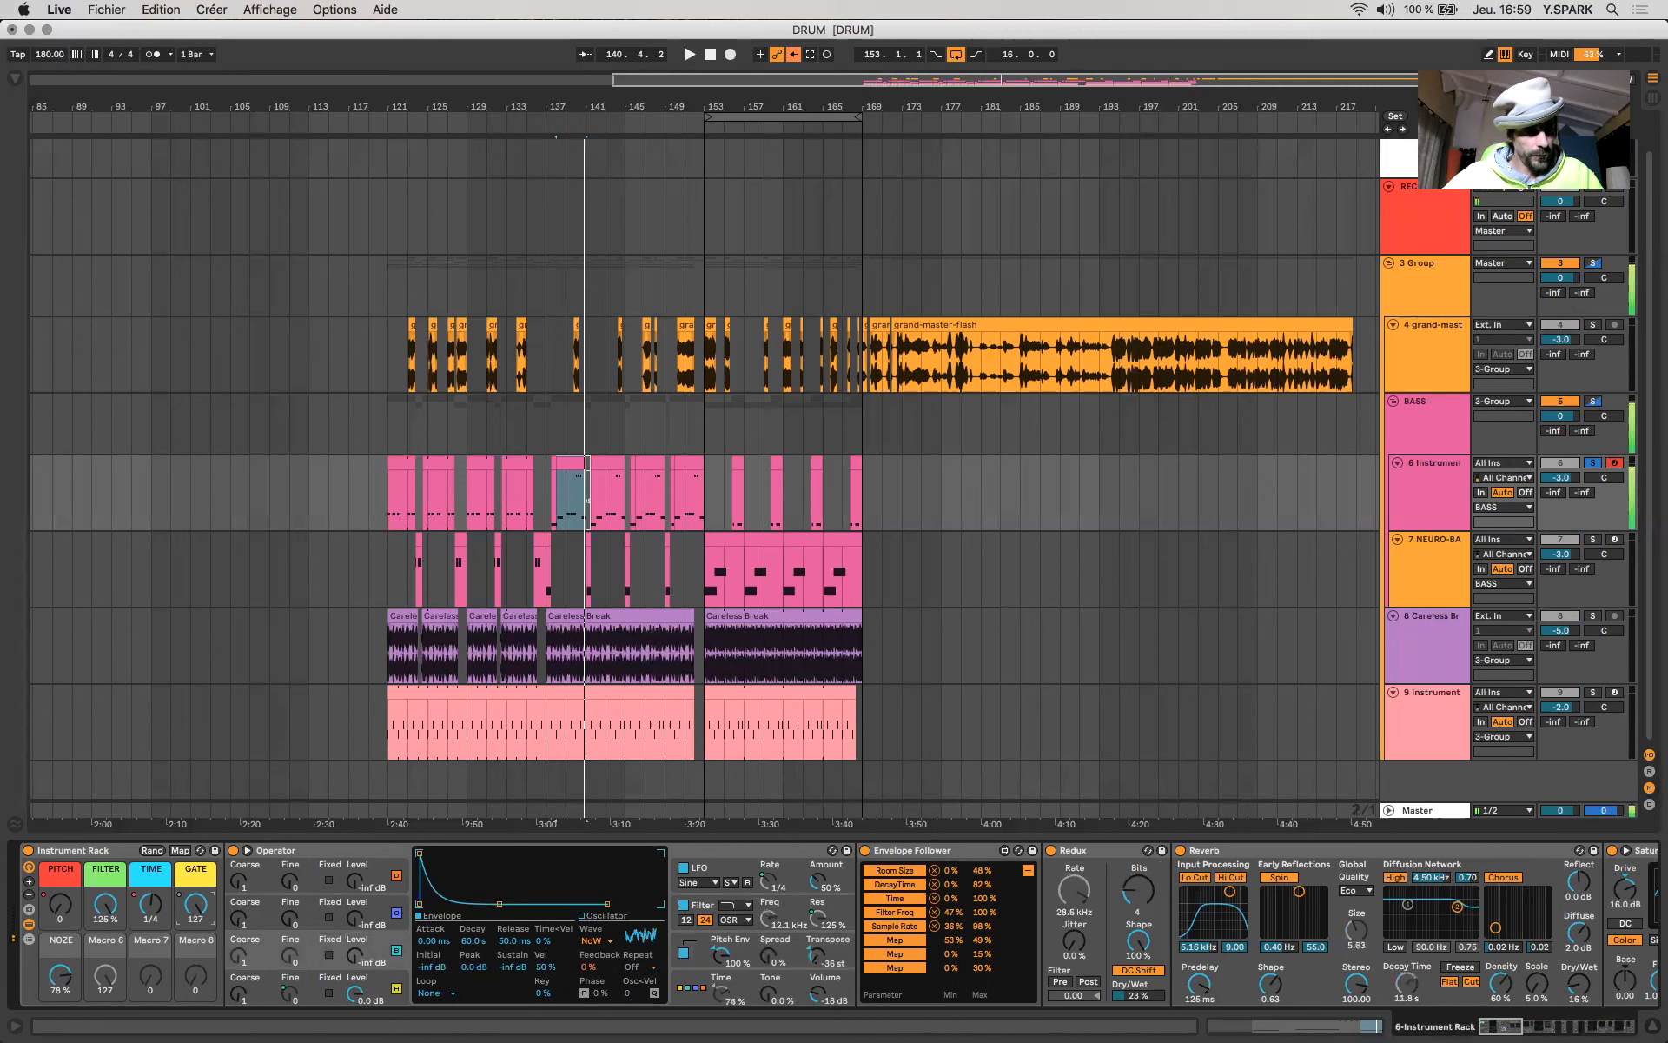
- Sweep the GATE macro between 127, 0 and 37 with oscillator A's envelope displayed, ending at 127
drag(198, 915, 198, 805)
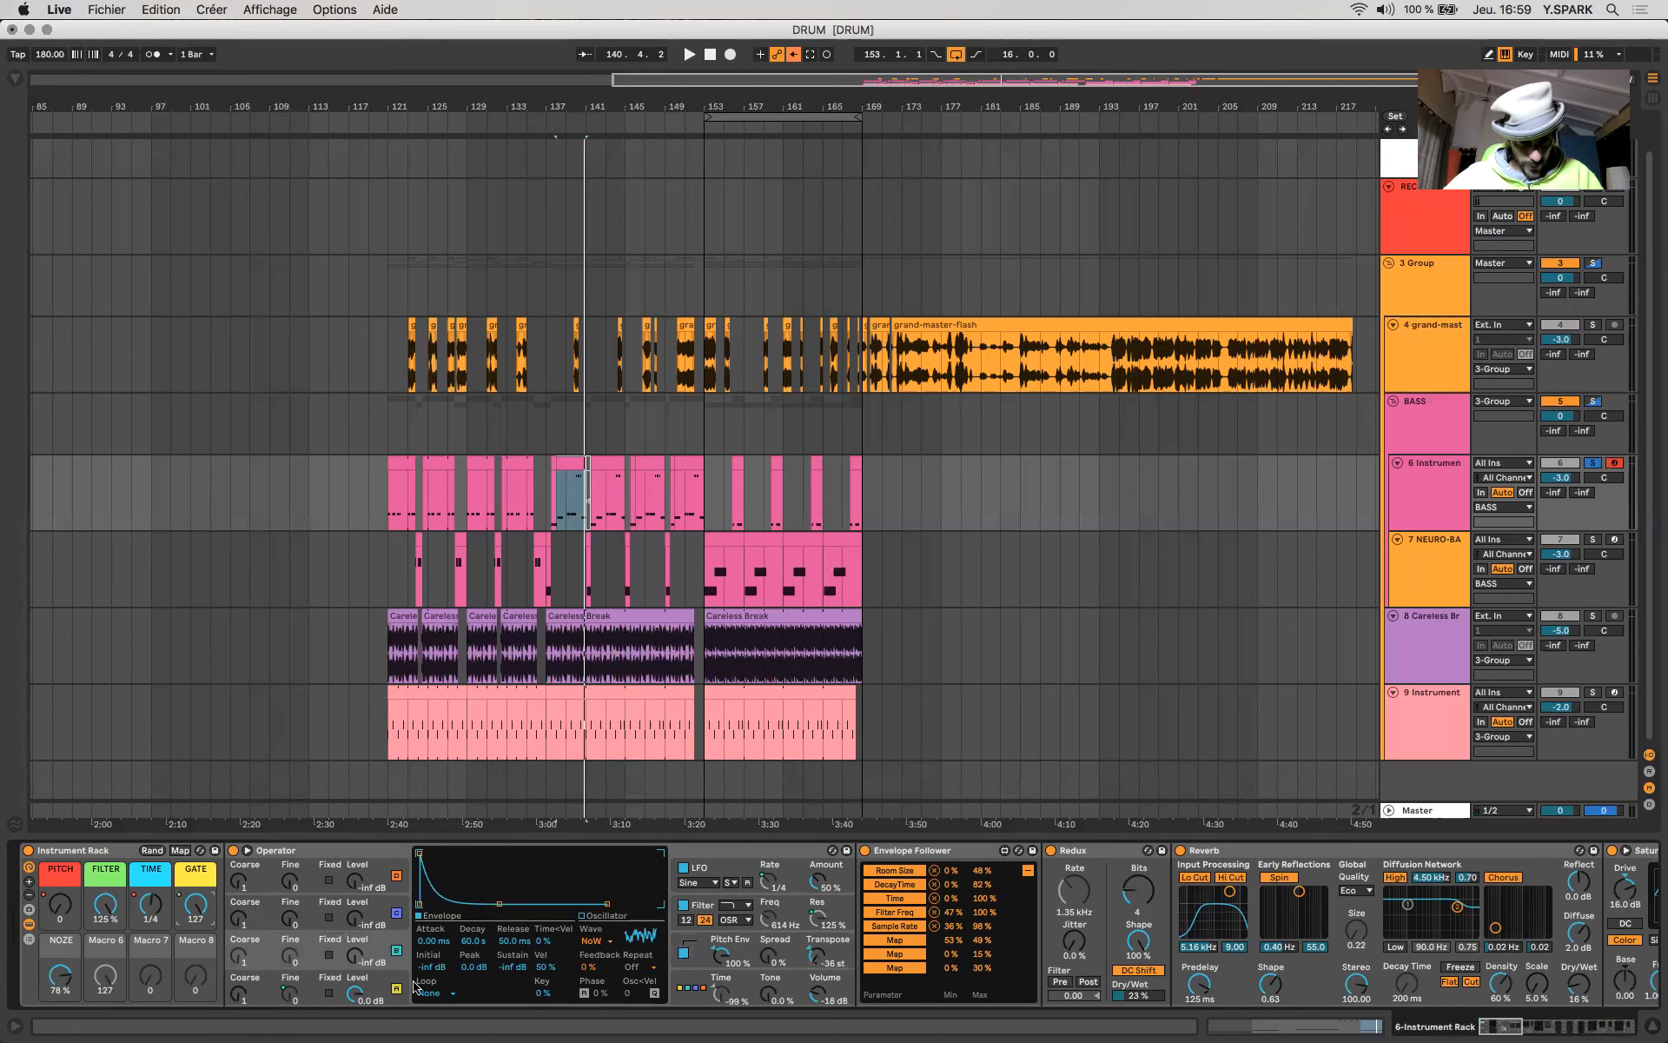
click(382, 988)
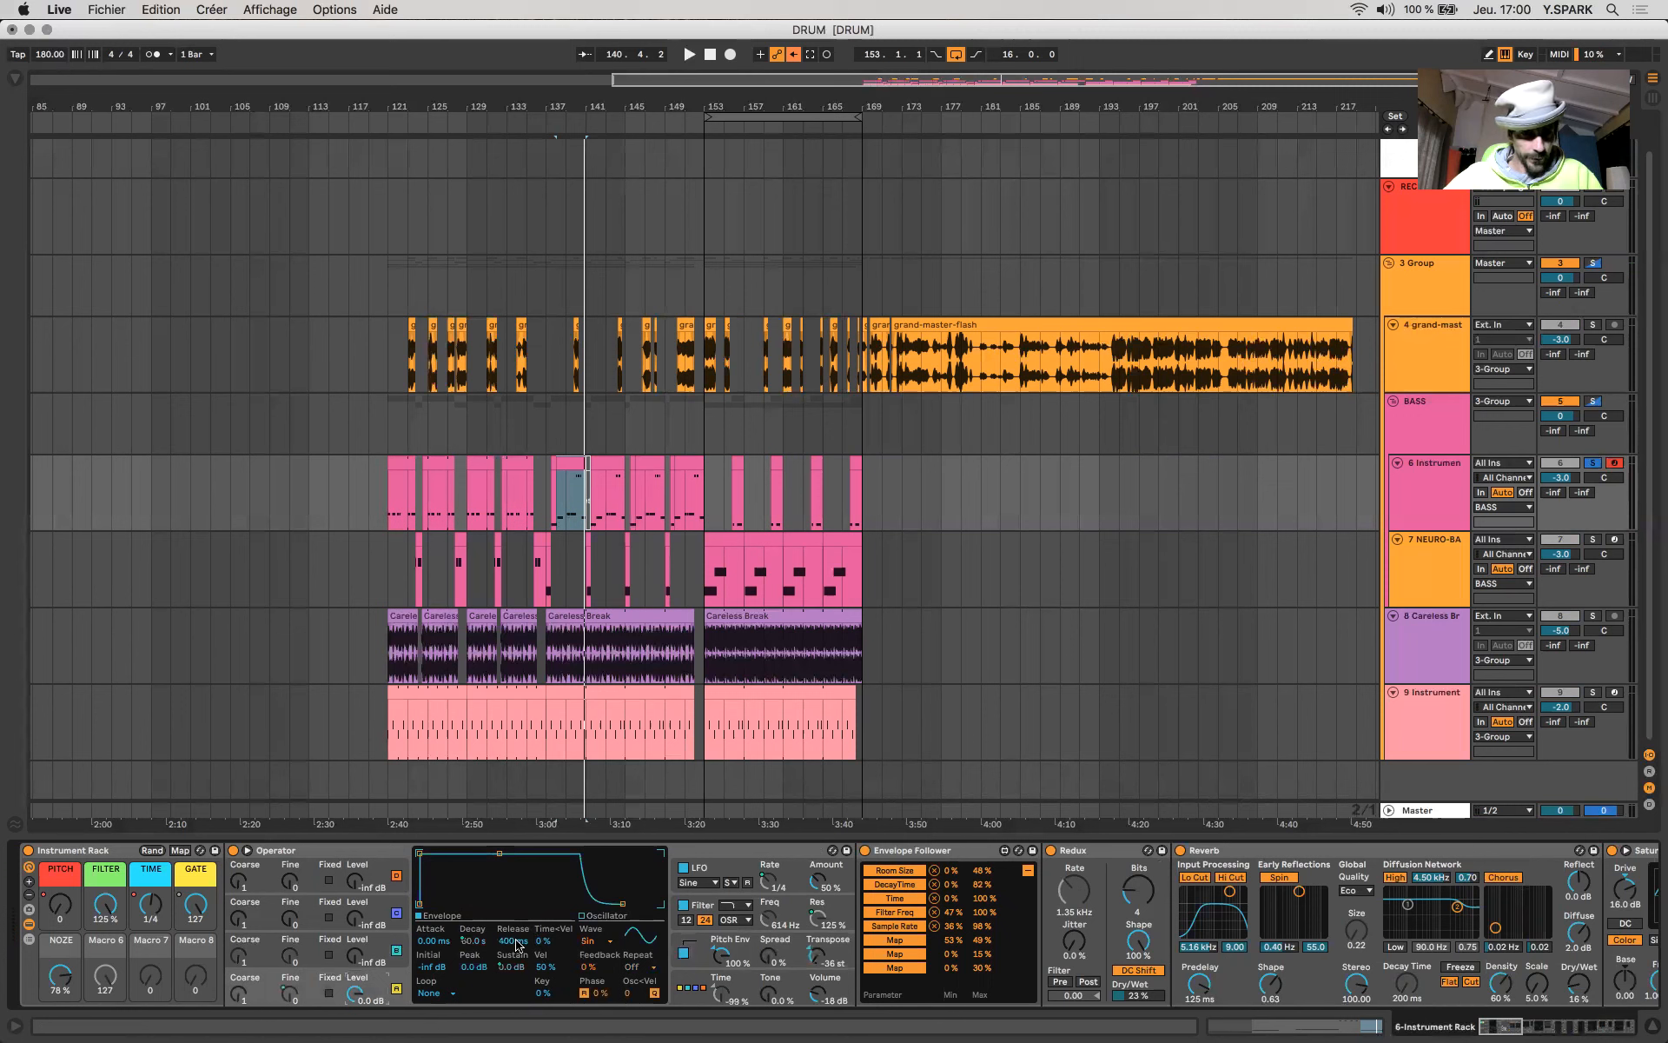
drag(195, 904, 194, 969)
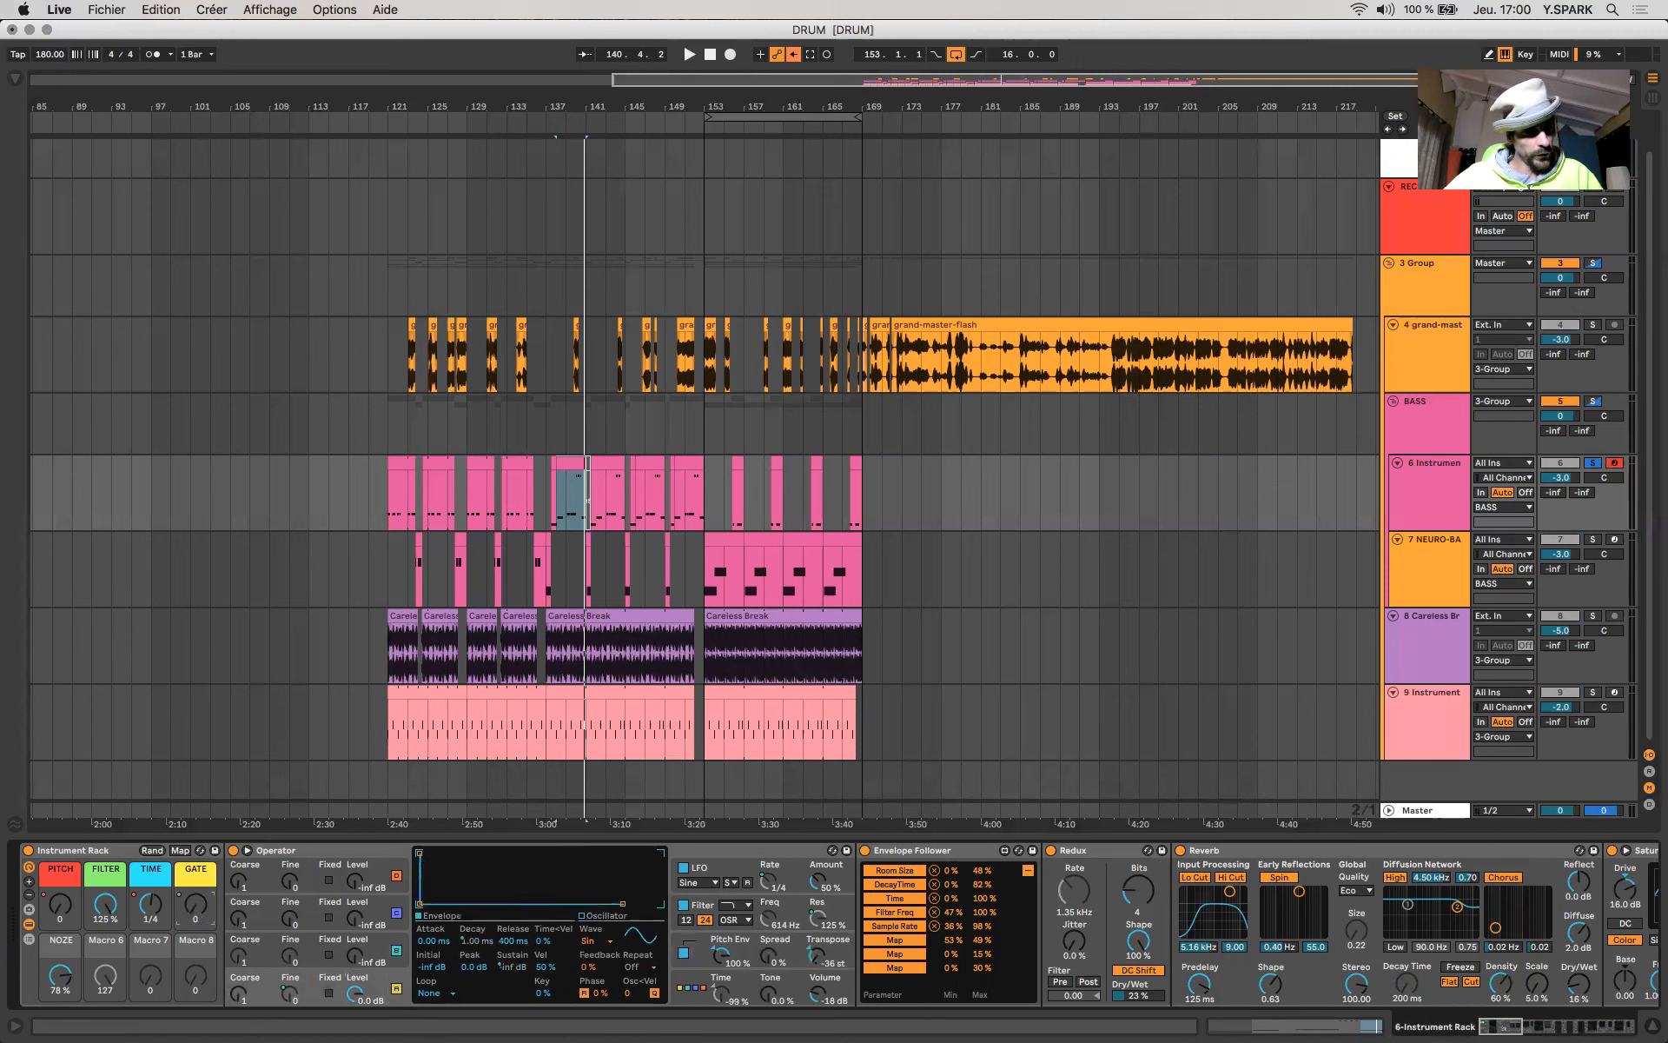
drag(196, 904, 196, 886)
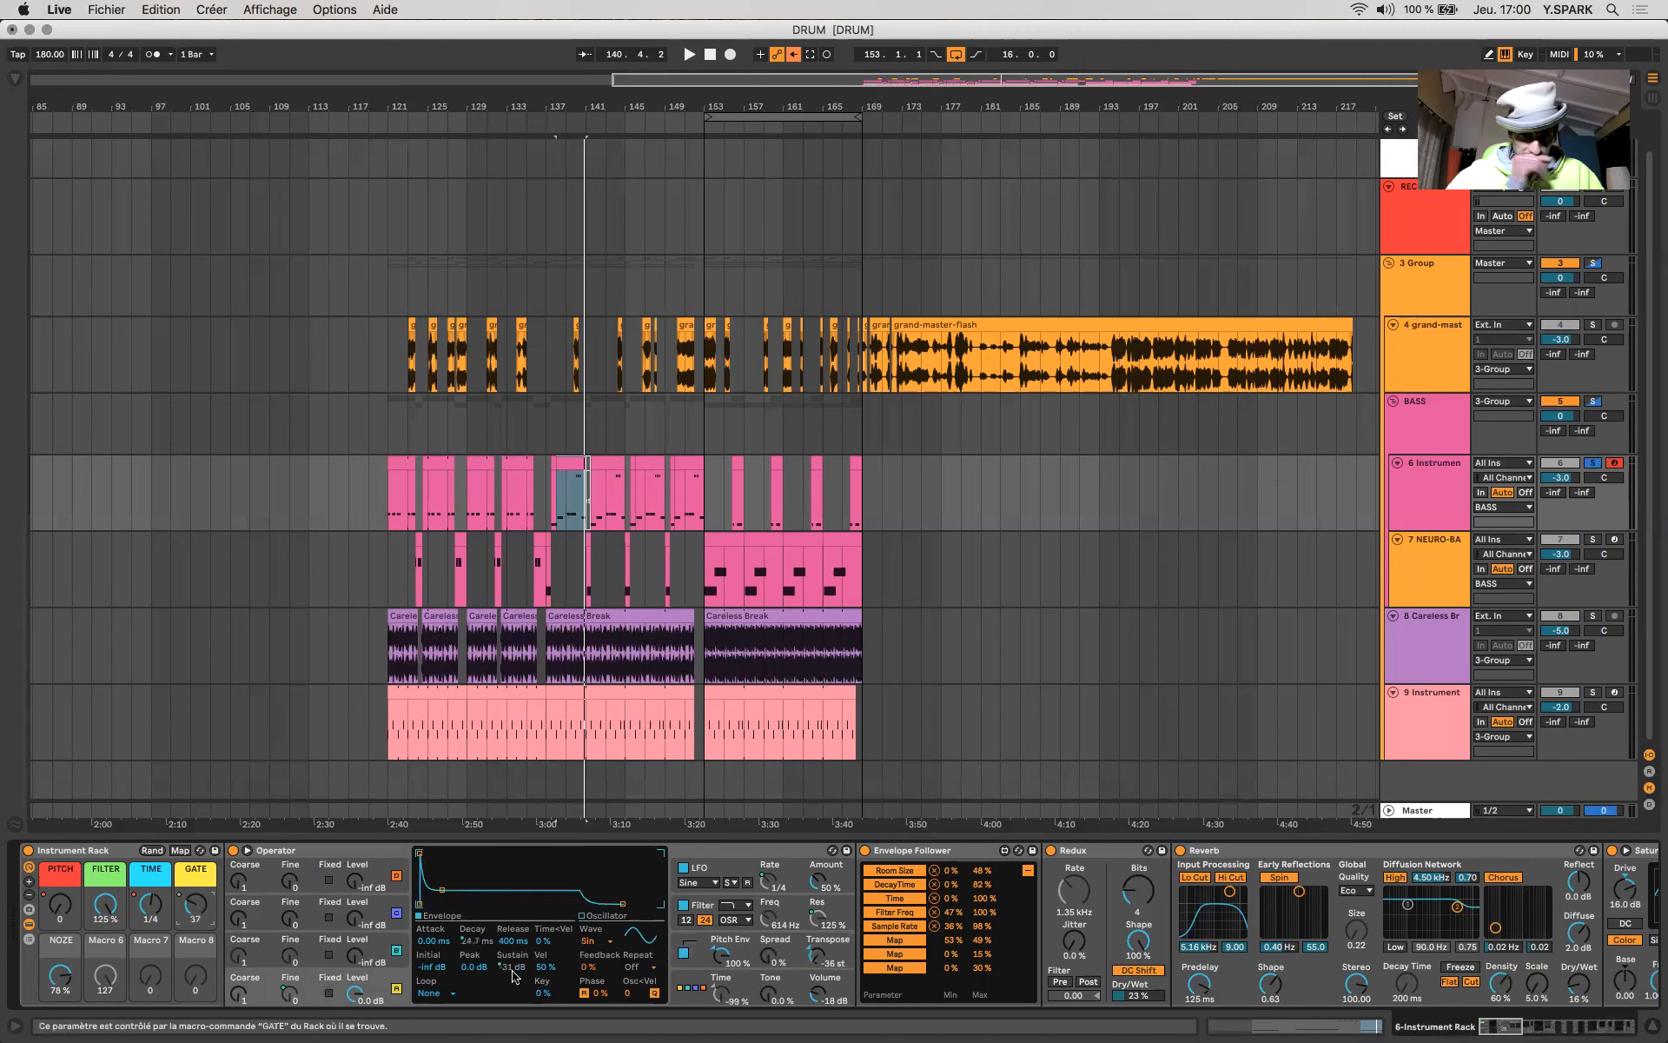
double_click(201, 903)
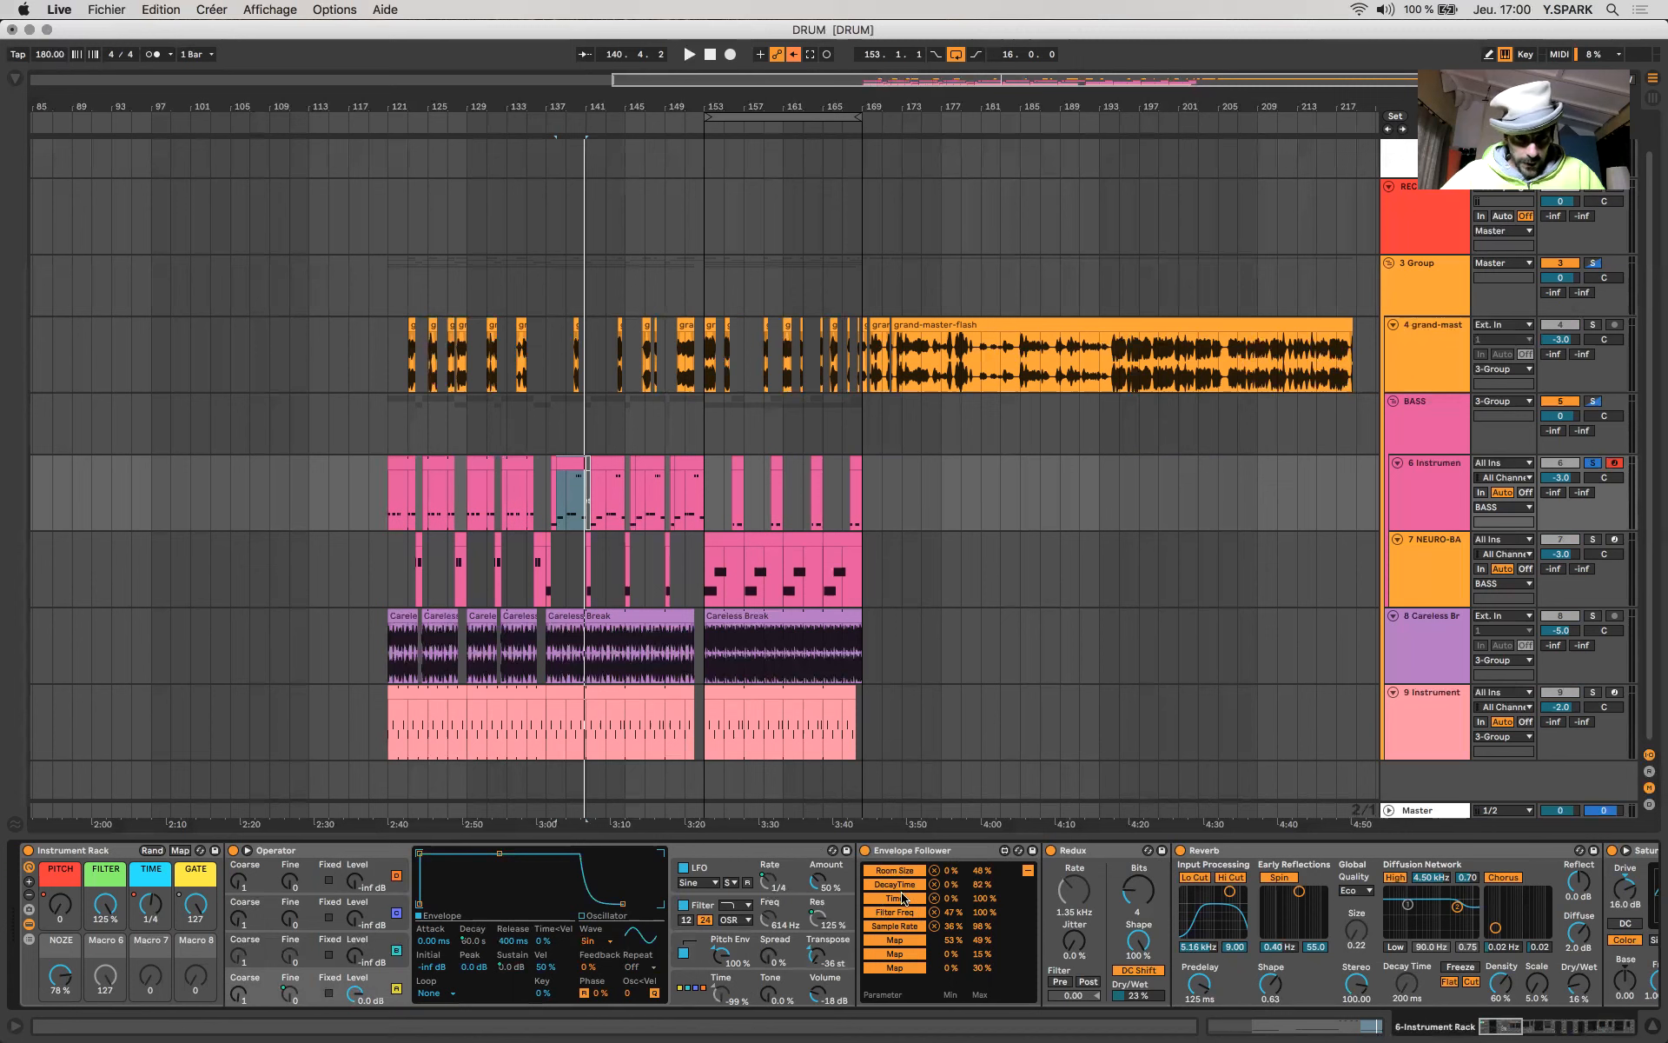
click(890, 856)
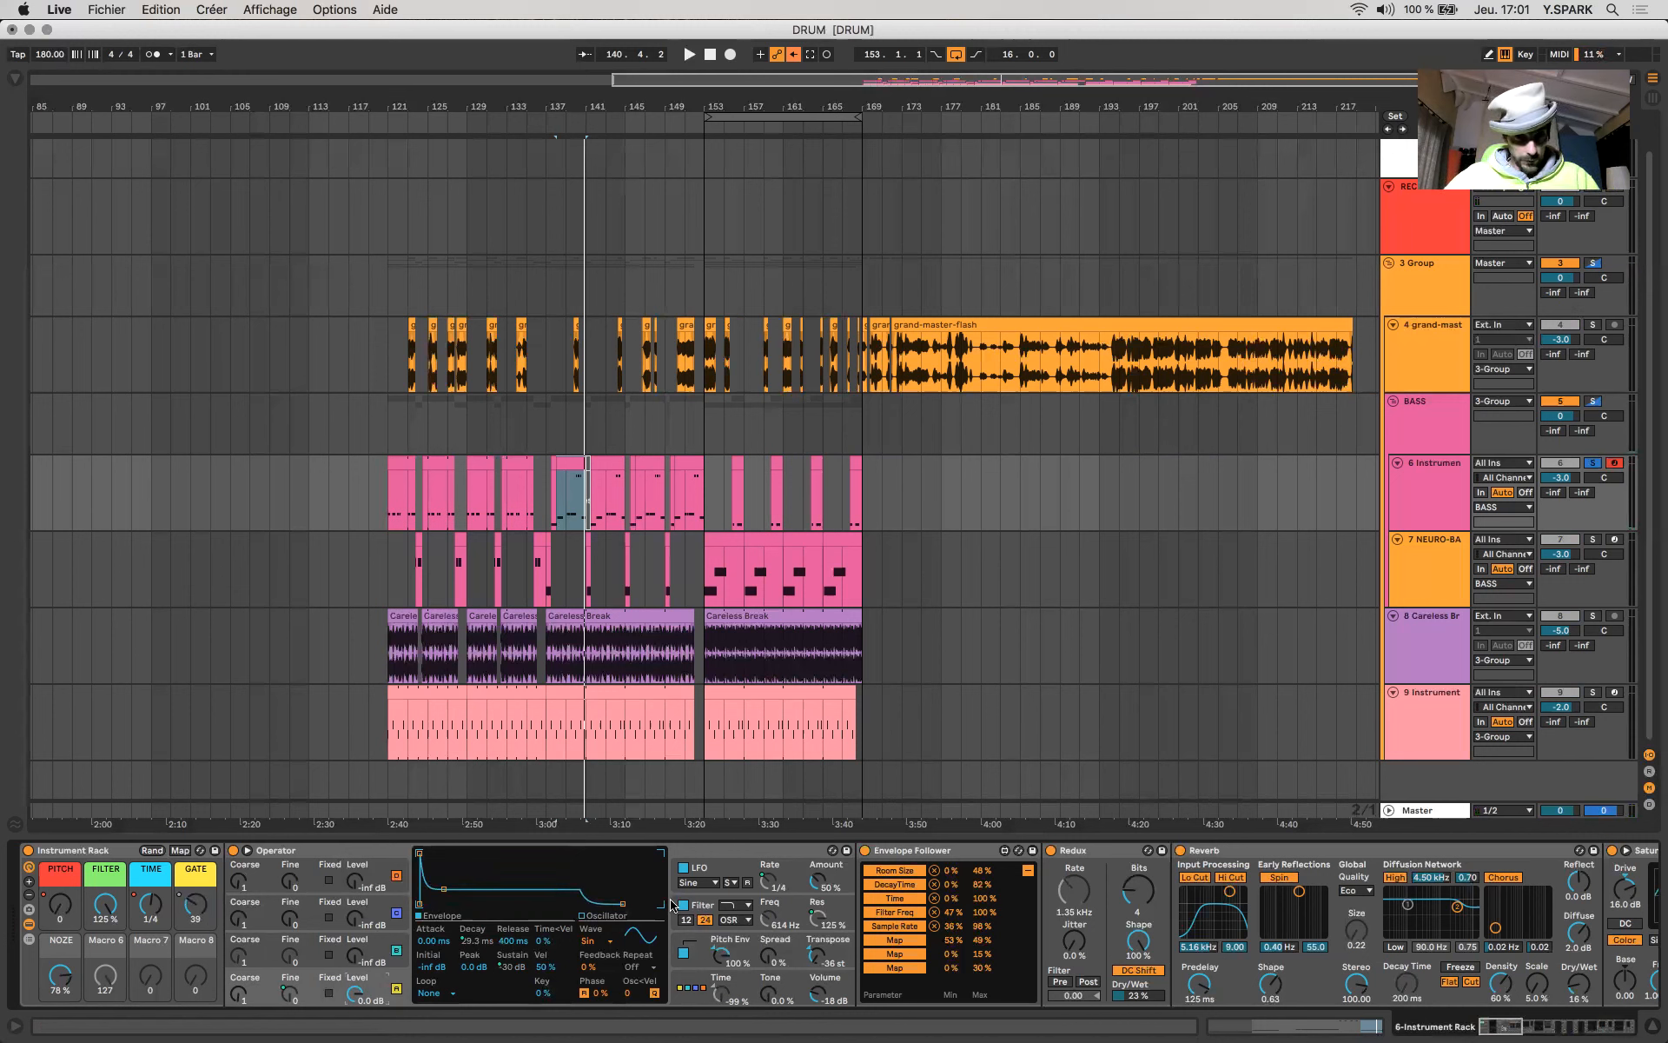
- Display Operator's pitch envelope again and shorten its decay to 17.1 ms
click(735, 965)
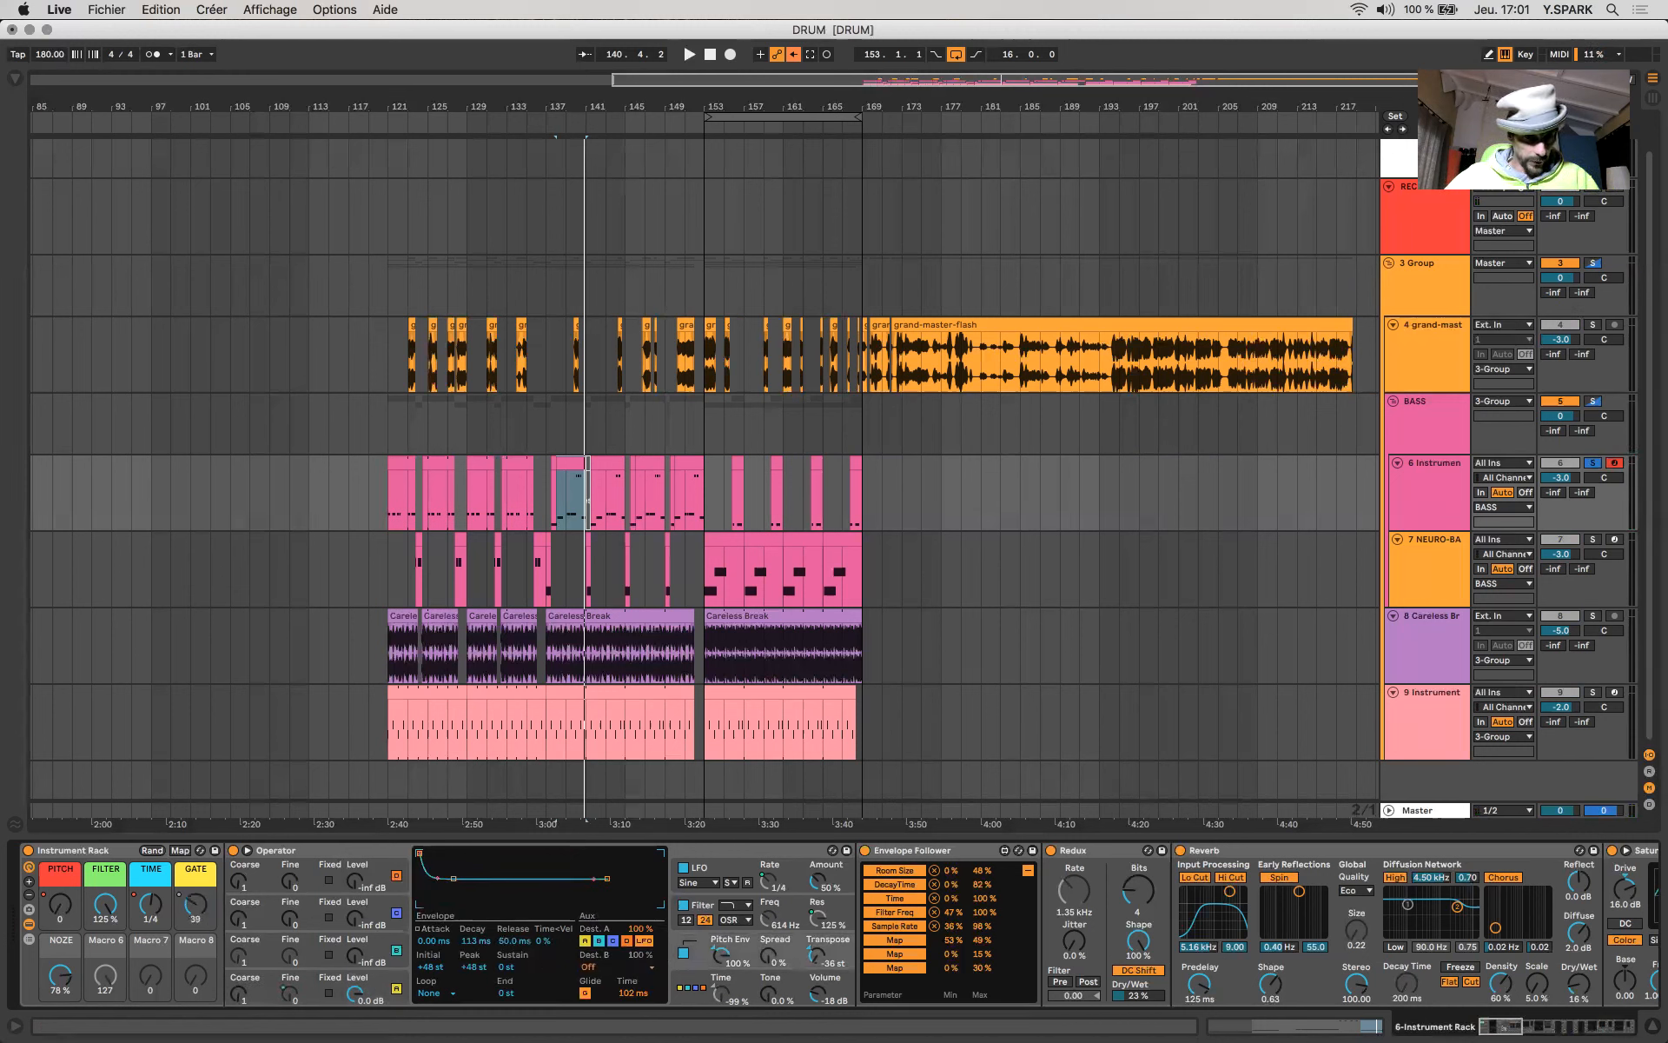
mouse_move(476, 941)
mouse_down()
mouse_move(477, 982)
mouse_move(476, 919)
mouse_move(476, 974)
mouse_move(476, 948)
mouse_up()
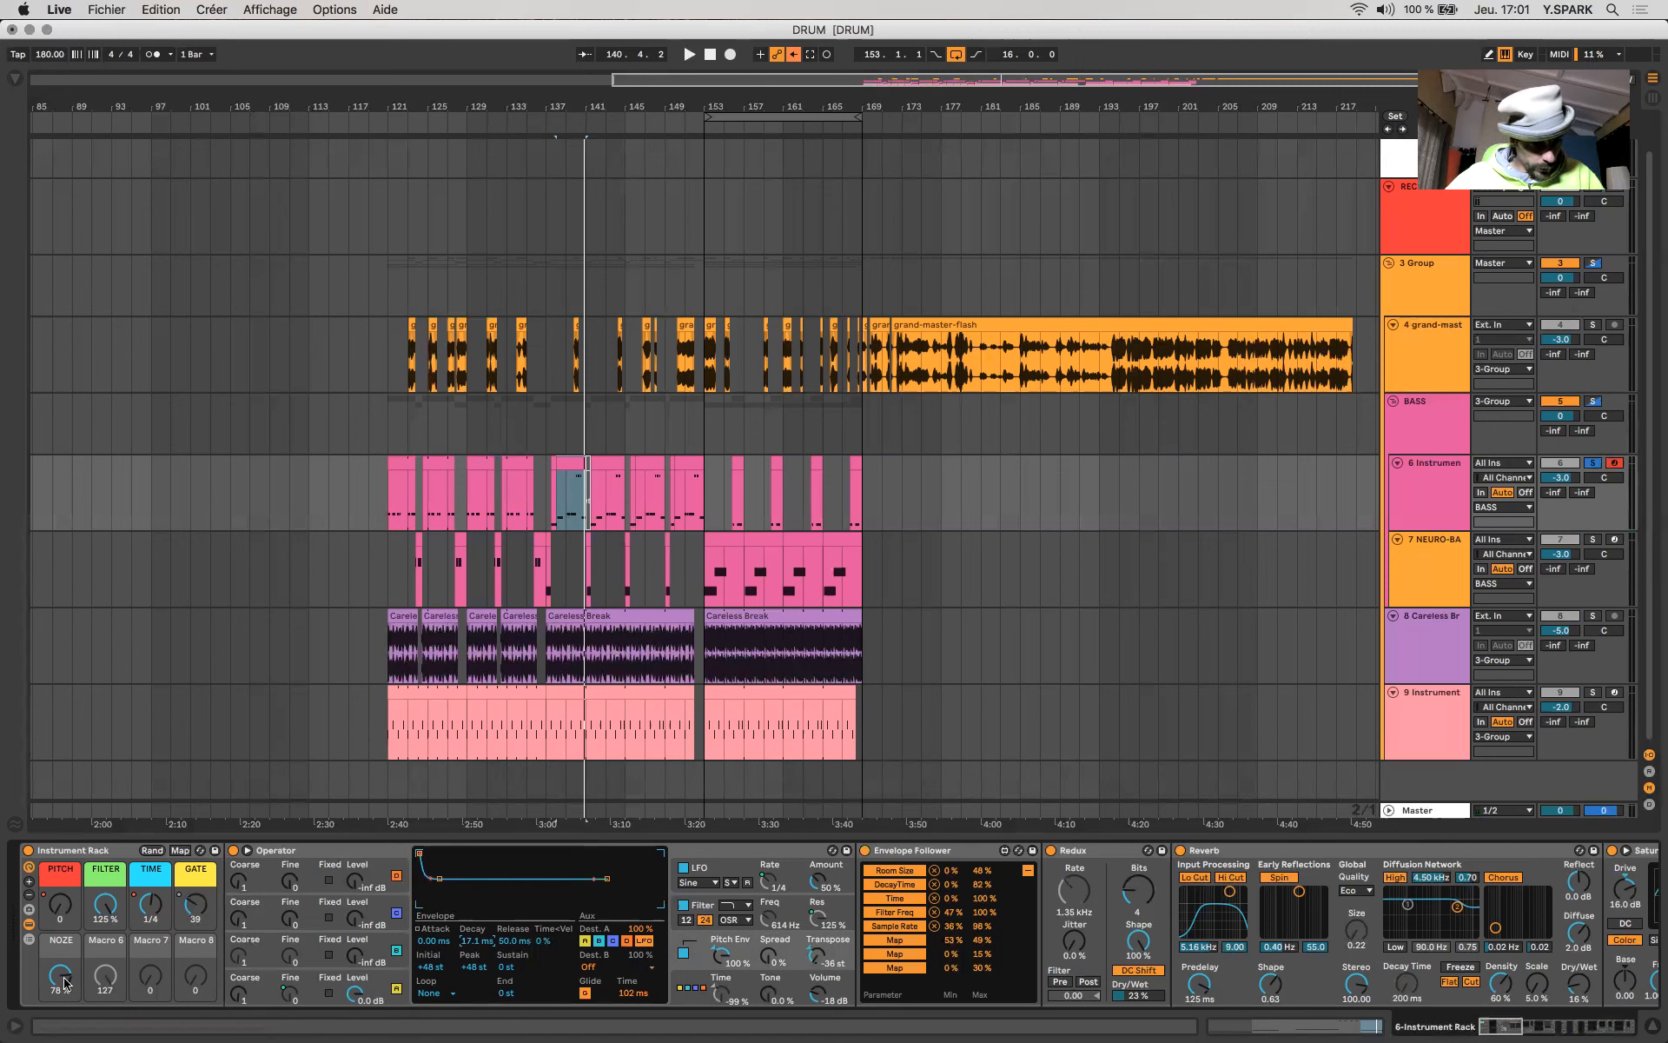
drag(70, 983, 63, 981)
scroll(63, 982, right, 20)
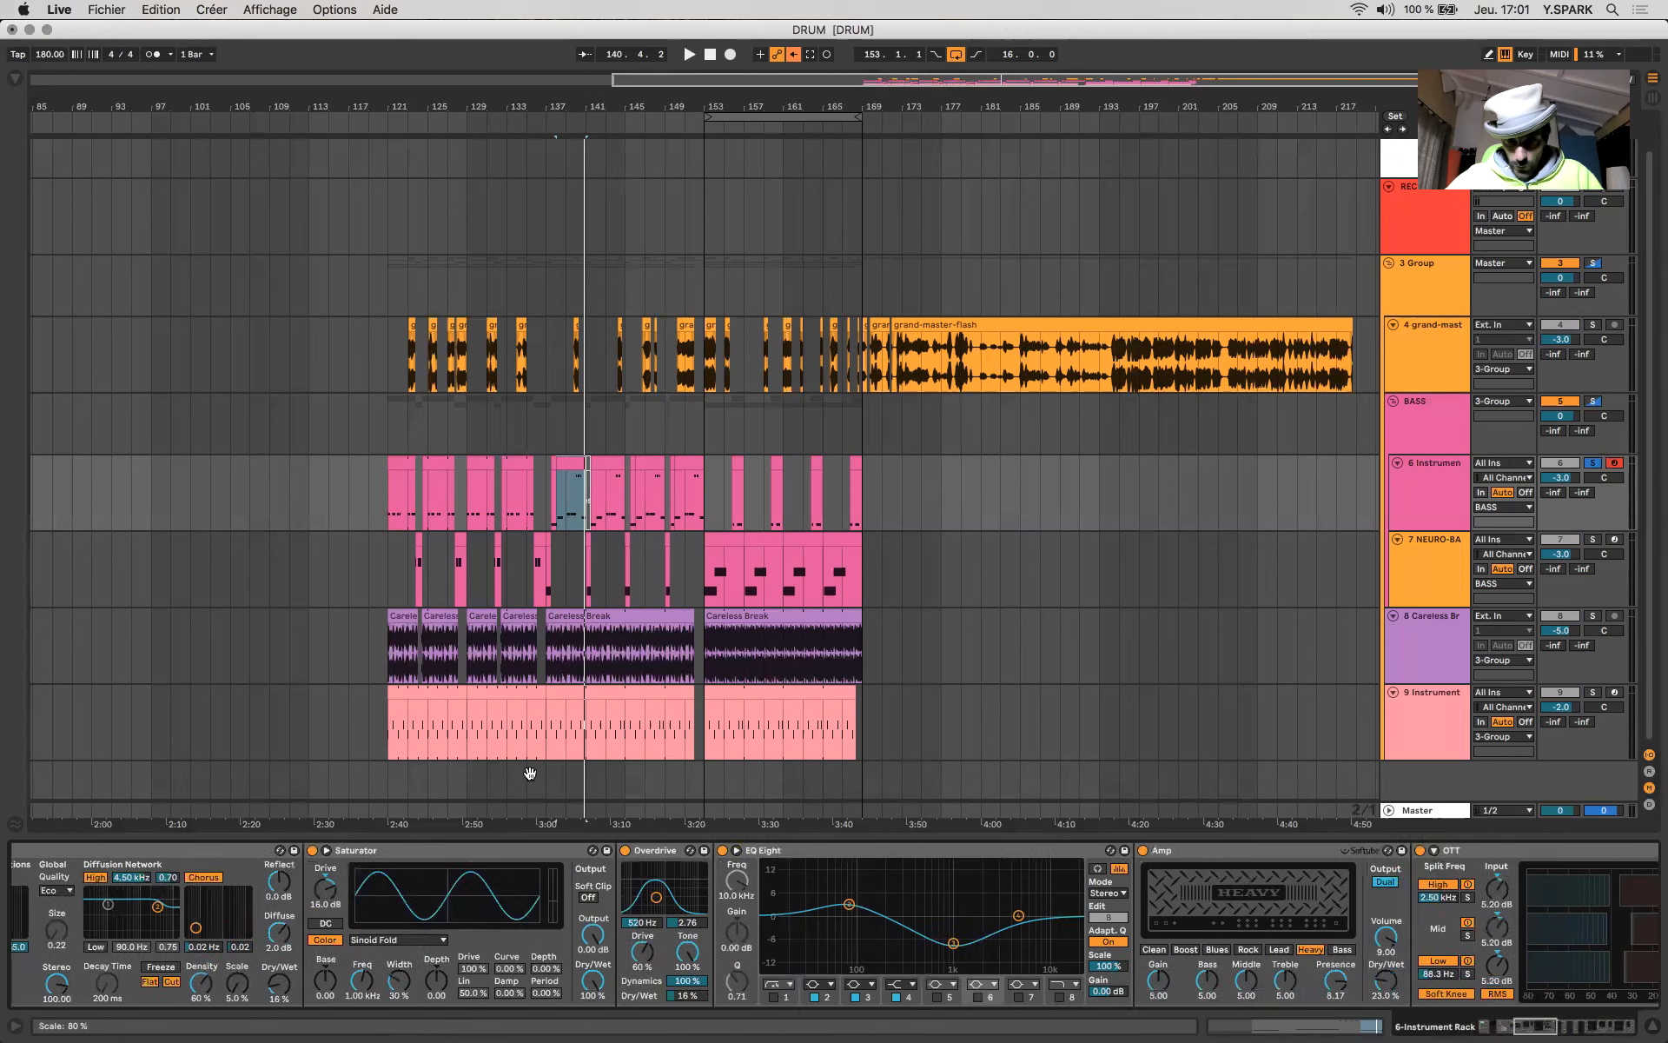
- Look over the end of the effects chain from EQ Eight to Limiter and return to Operator and the rack macros
scroll(1047, 952, right, 10)
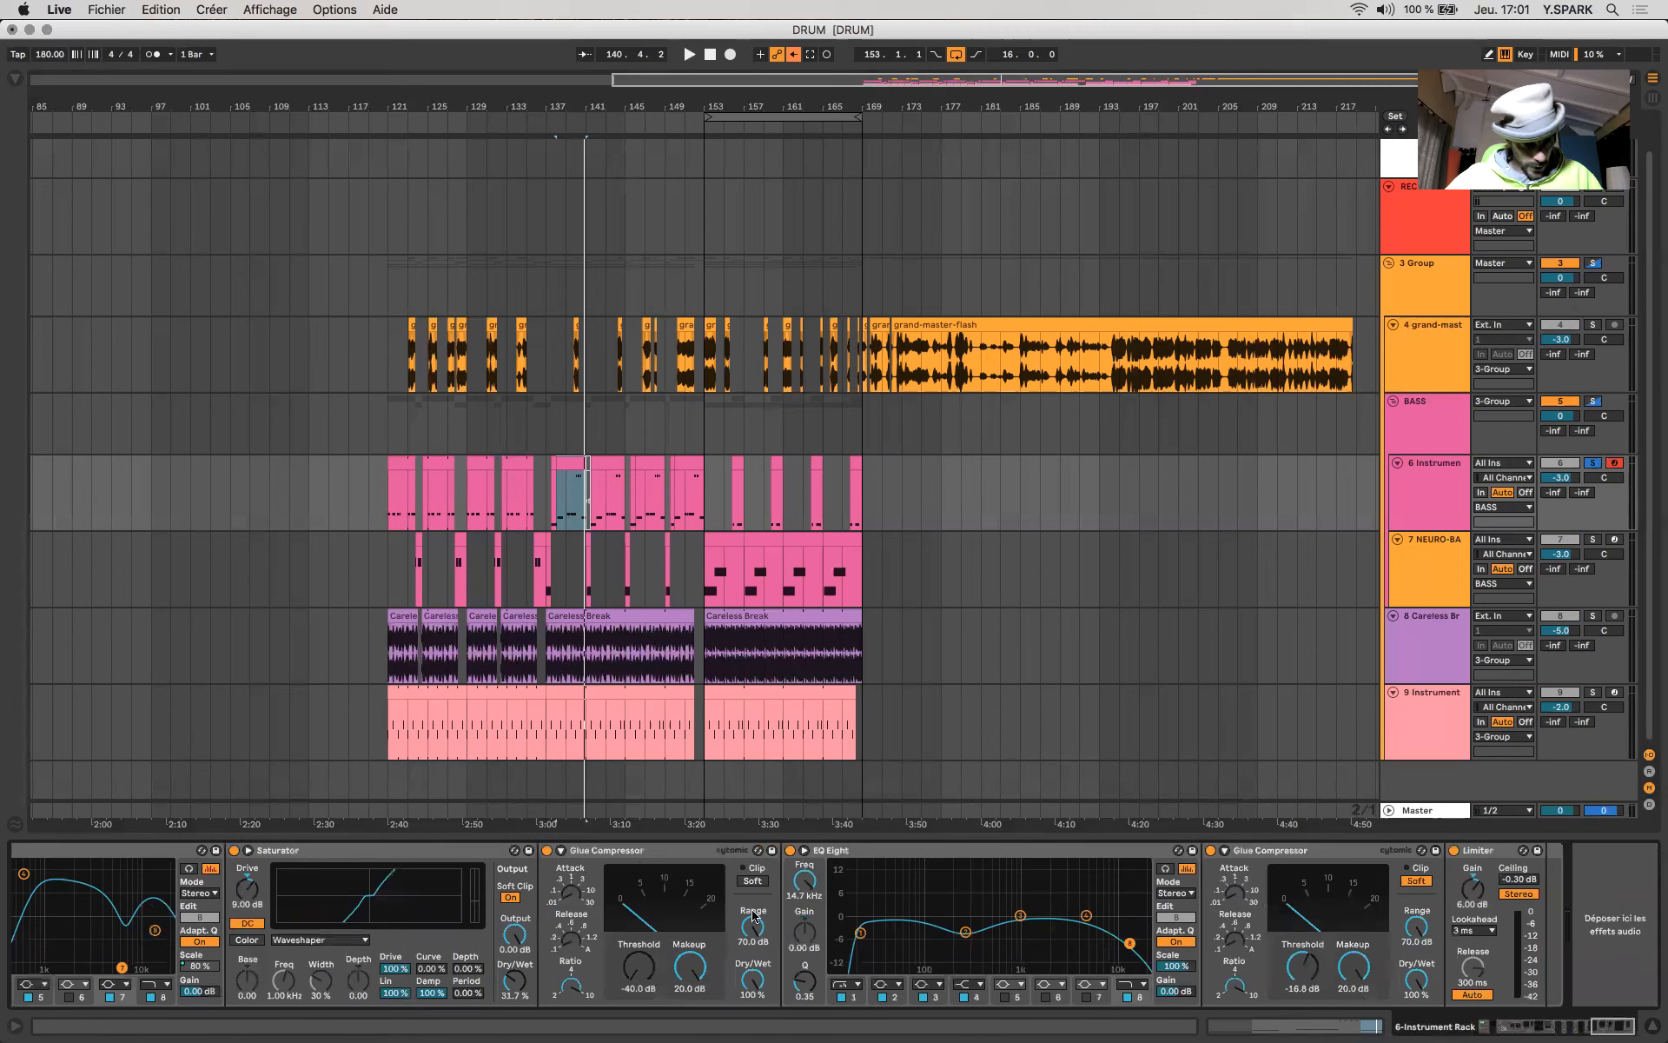
scroll(827, 932, right, 10)
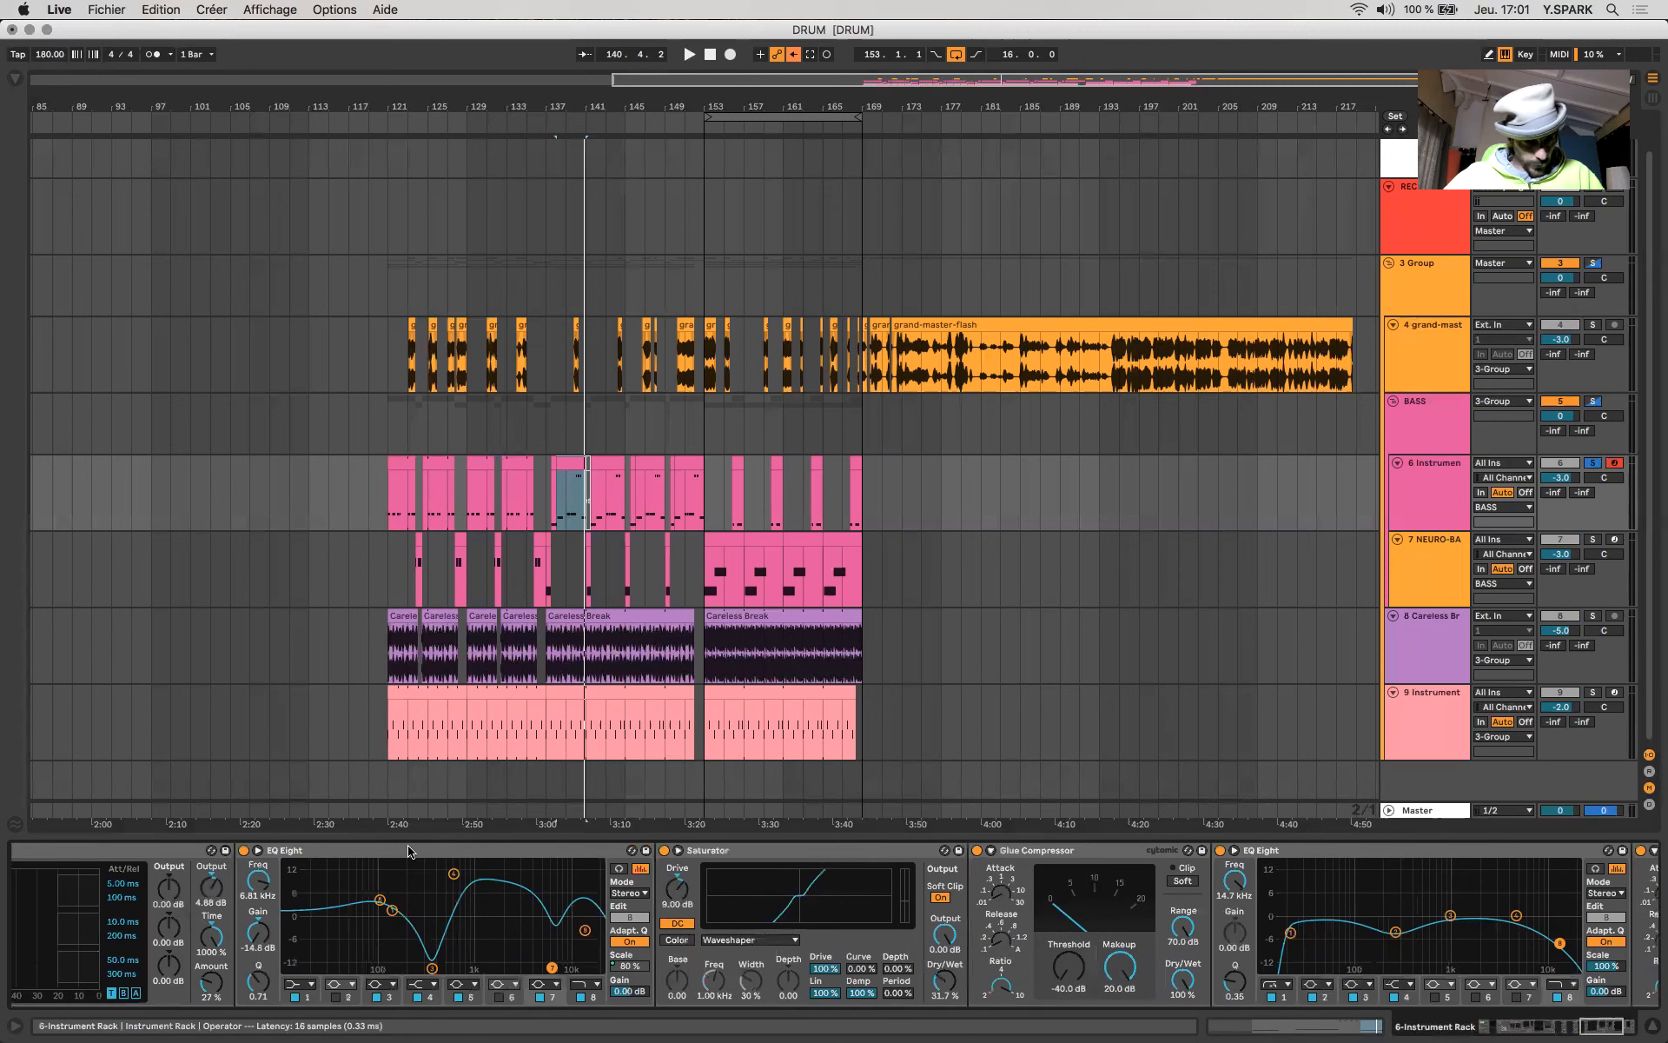
click(415, 853)
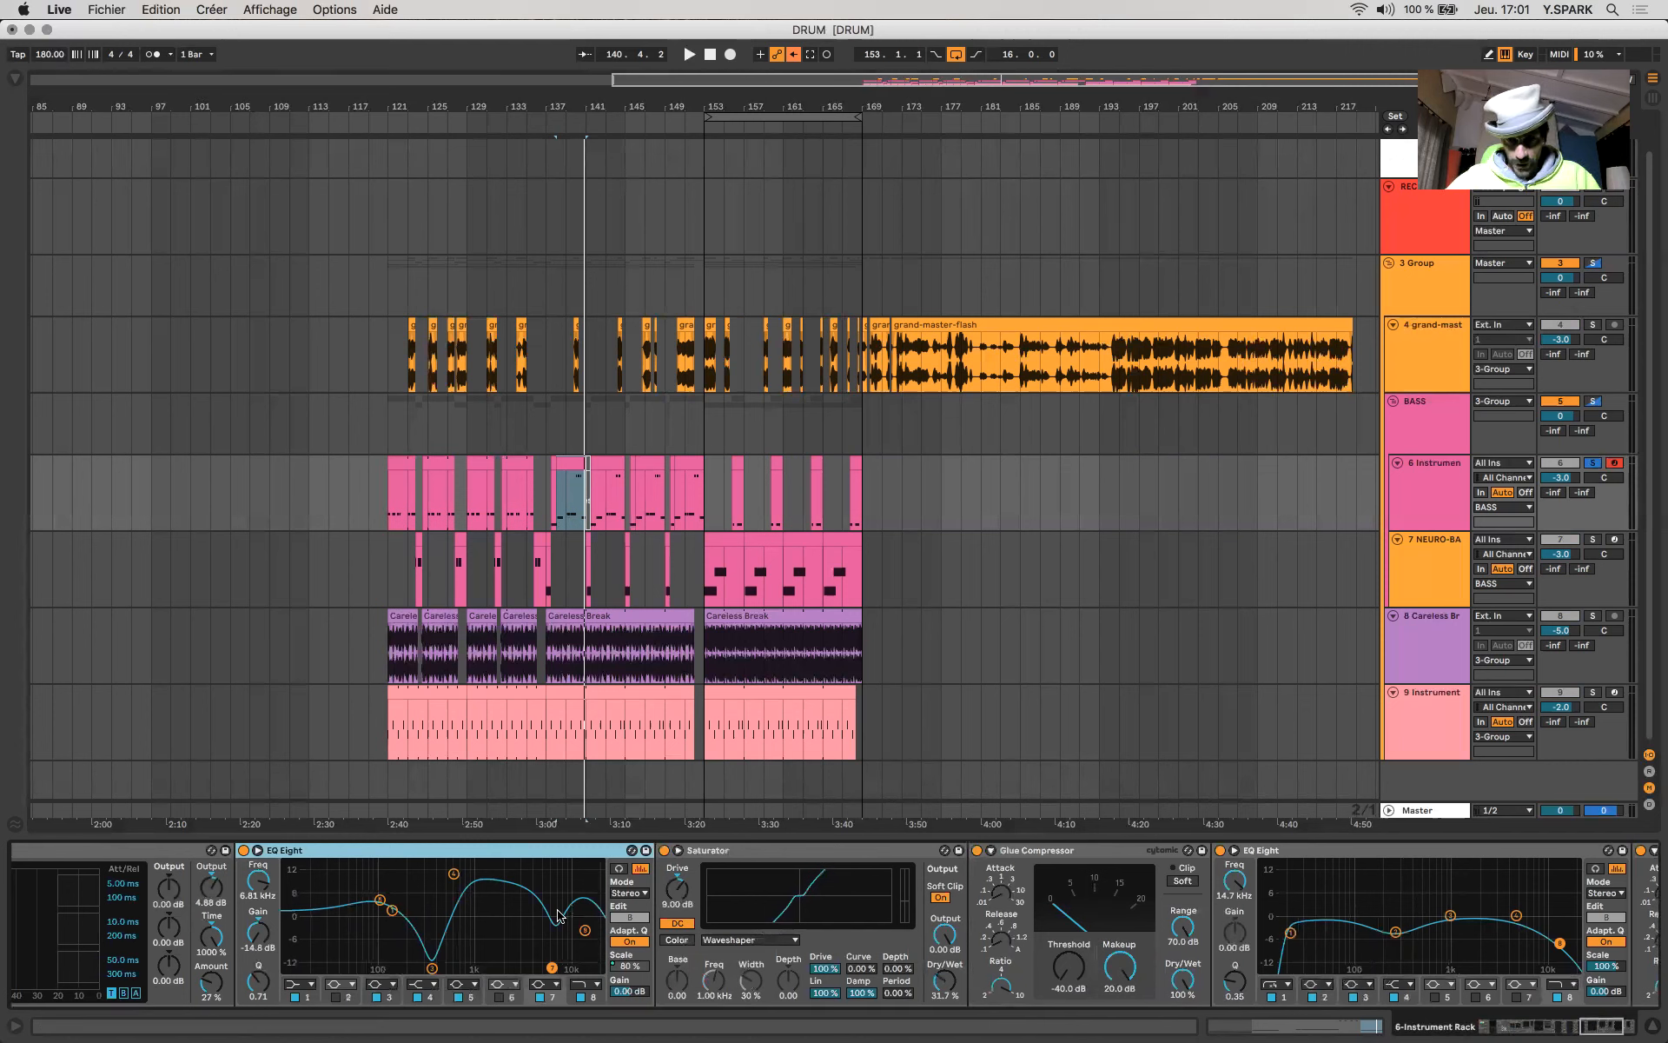
scroll(559, 915, left, 15)
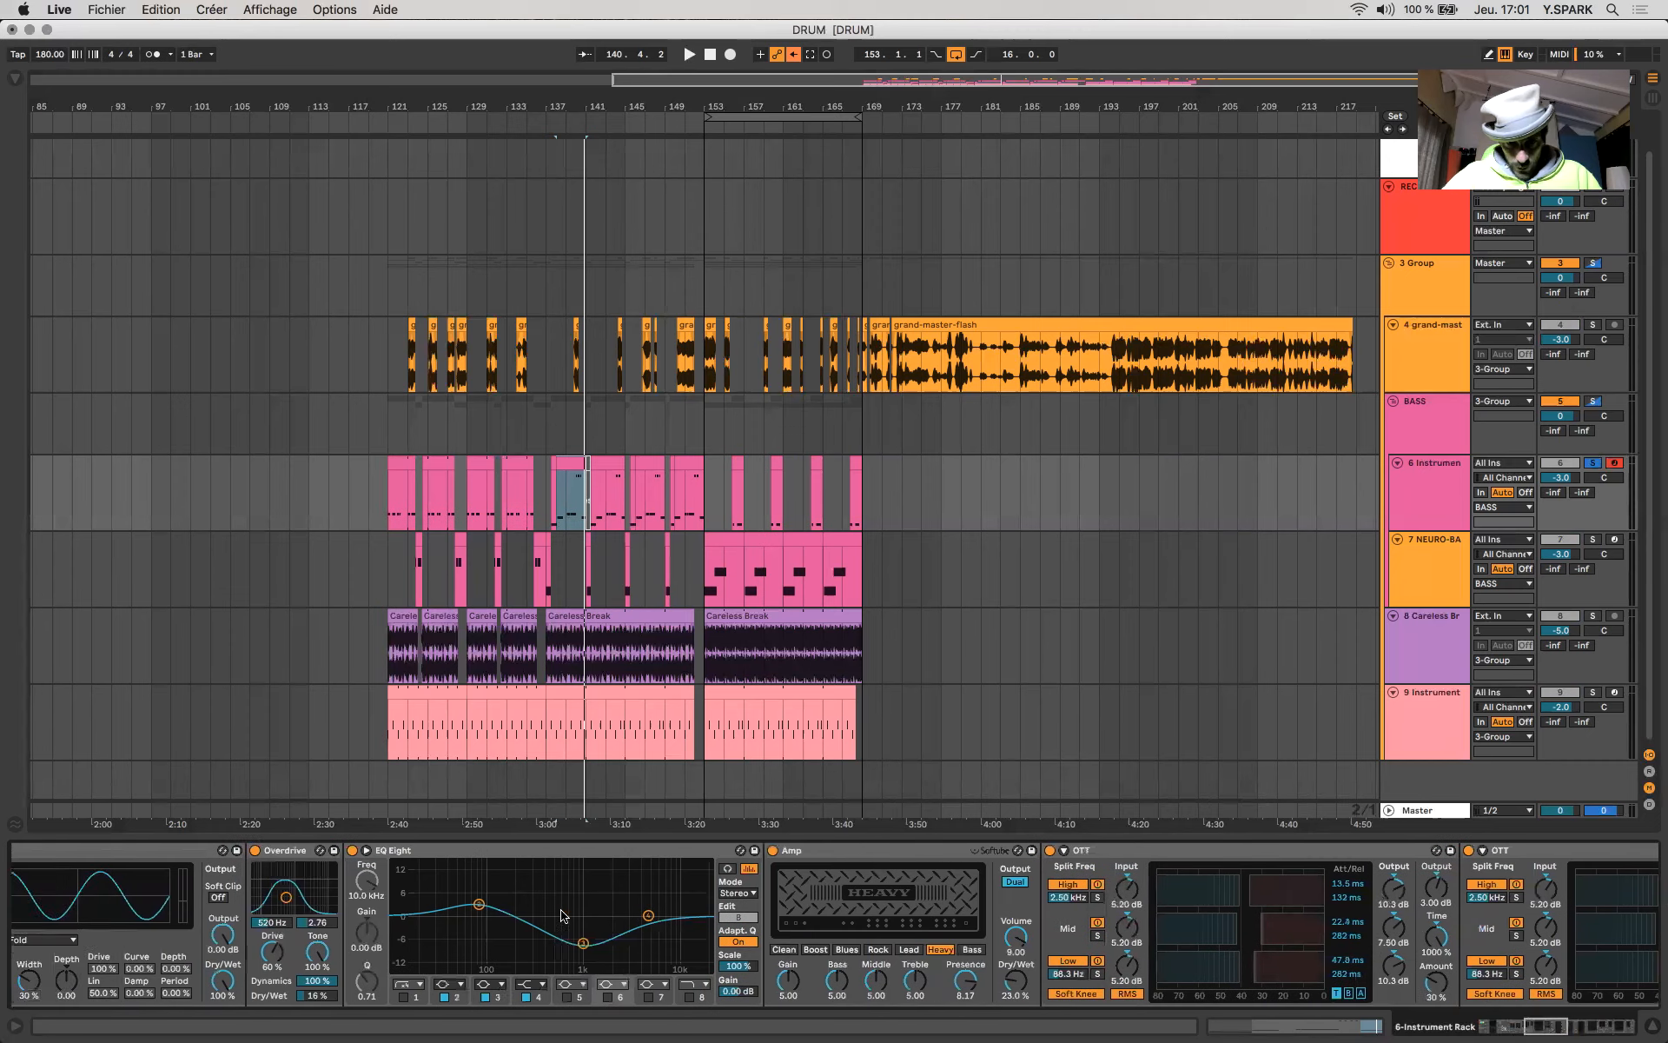
scroll(561, 915, left, 15)
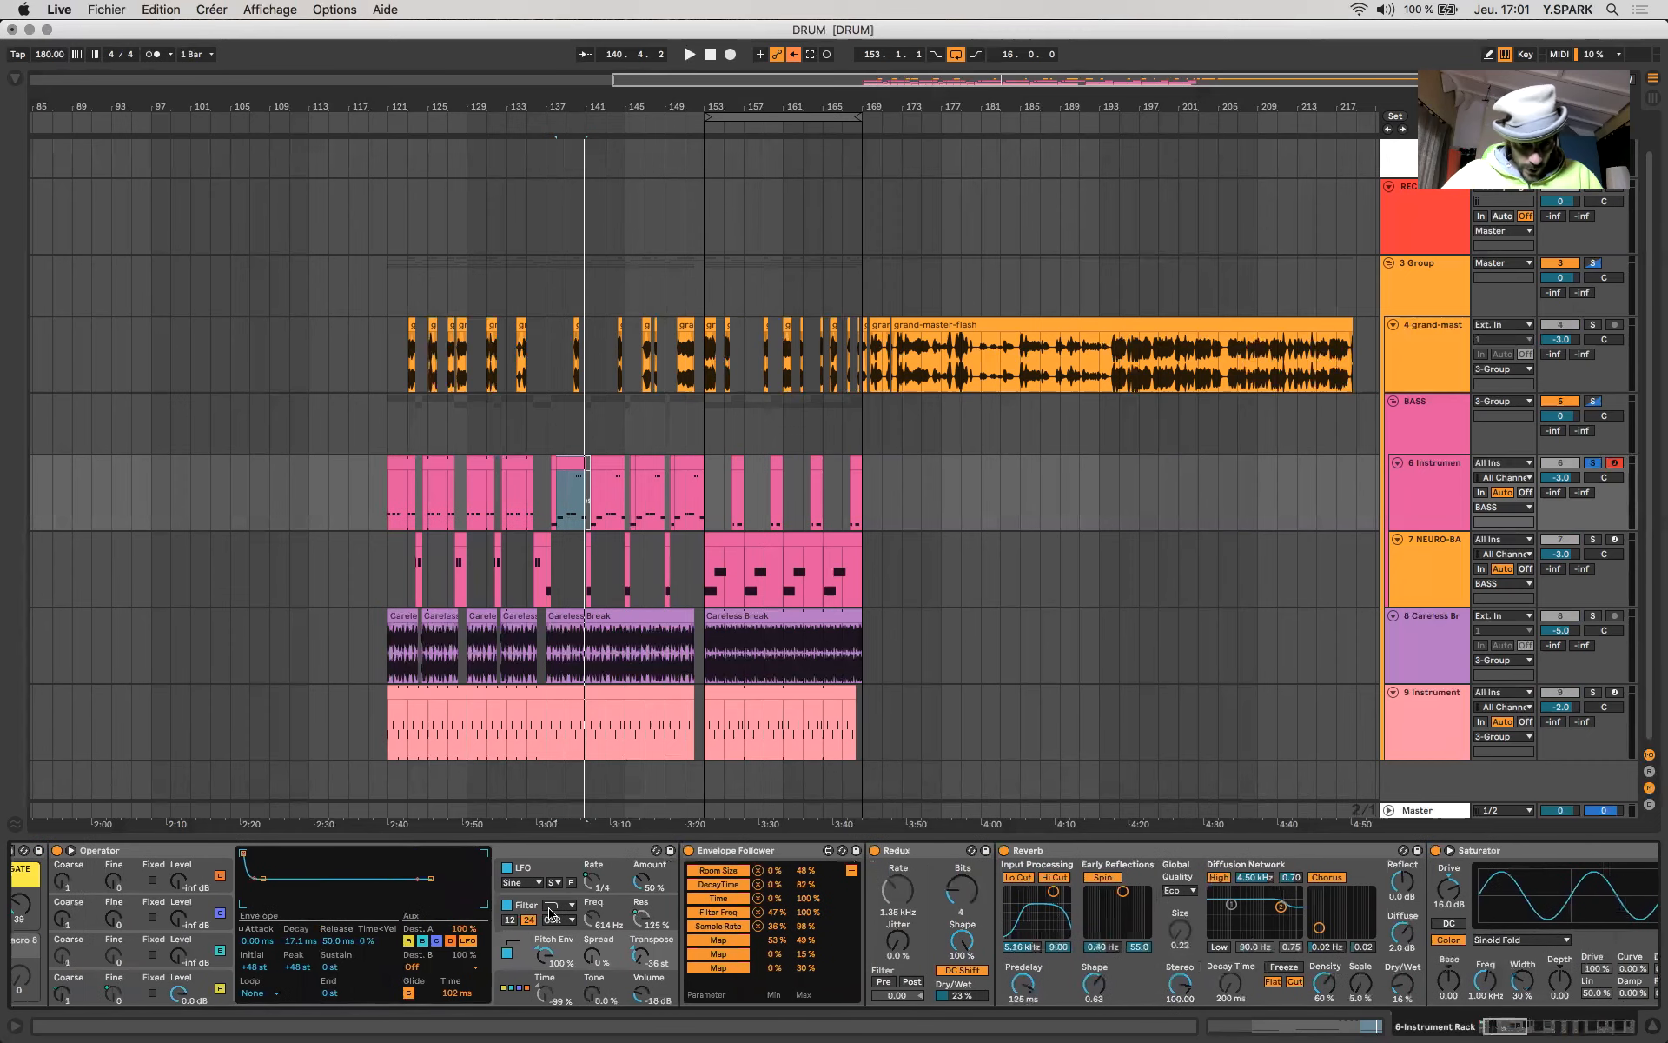
scroll(538, 913, left, 4)
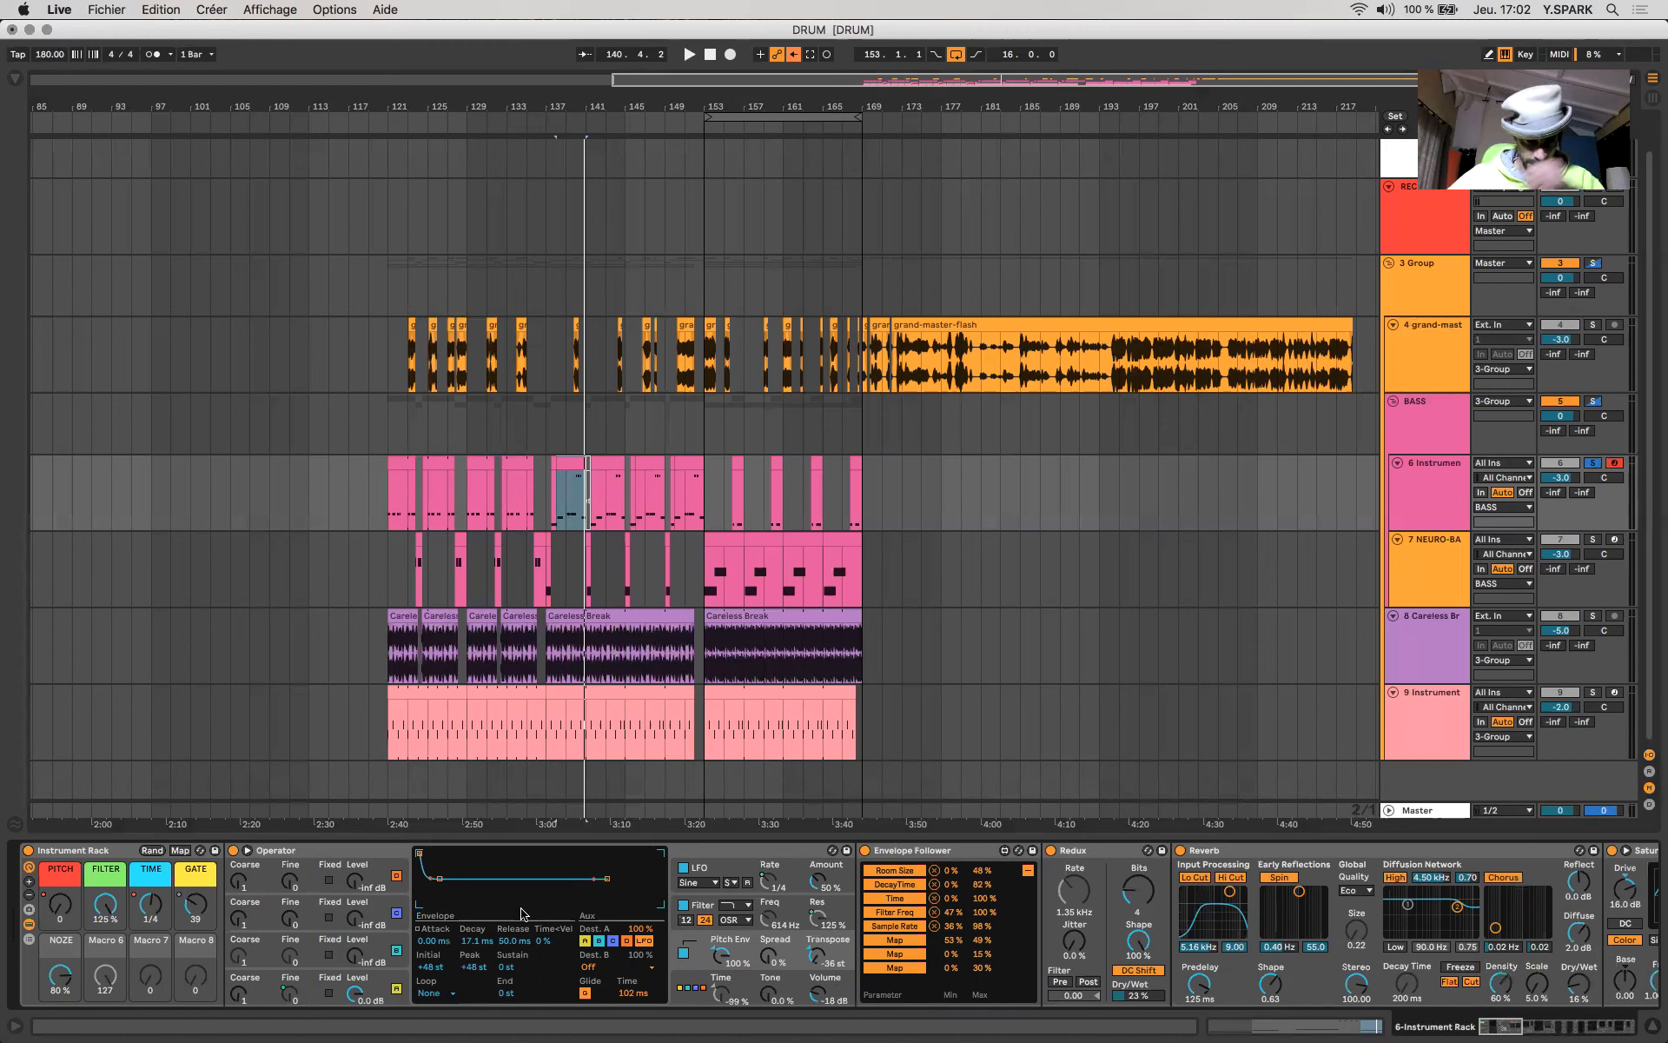
- Examine the Saturator, Overdrive and Redux devices together with the Envelope Follower that modulates the rack
scroll(979, 889, right, 5)
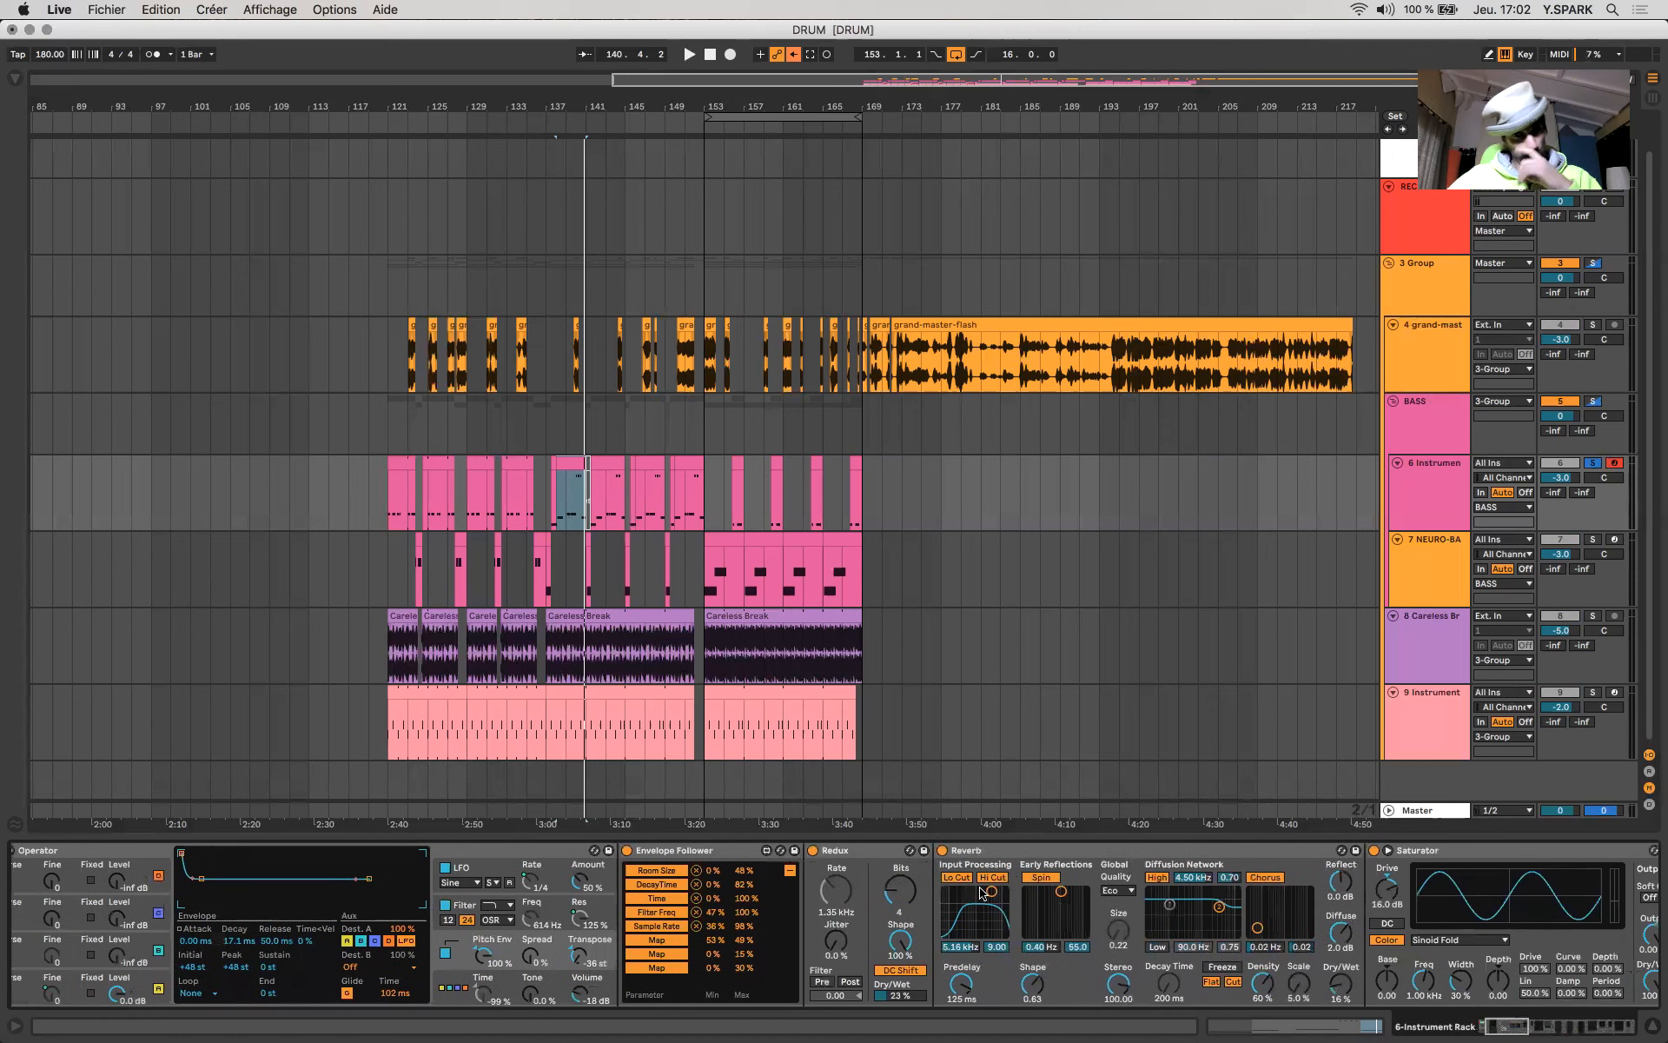
scroll(980, 888, right, 5)
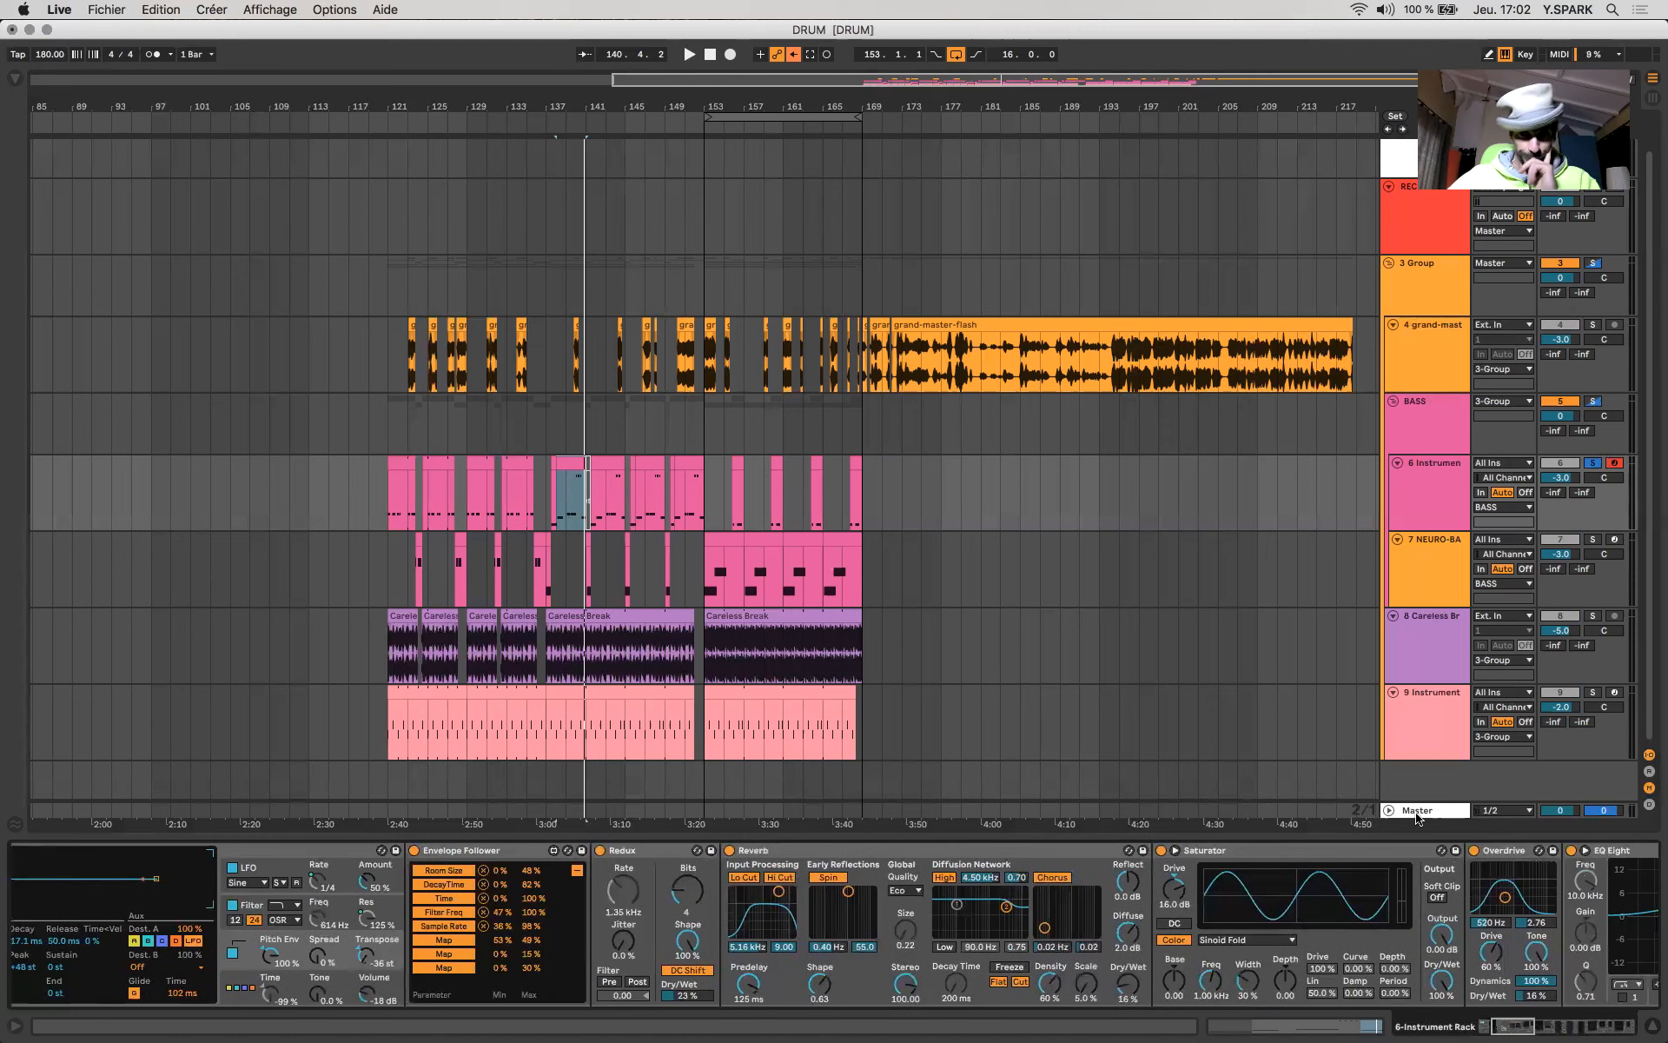
click(1321, 851)
click(1497, 852)
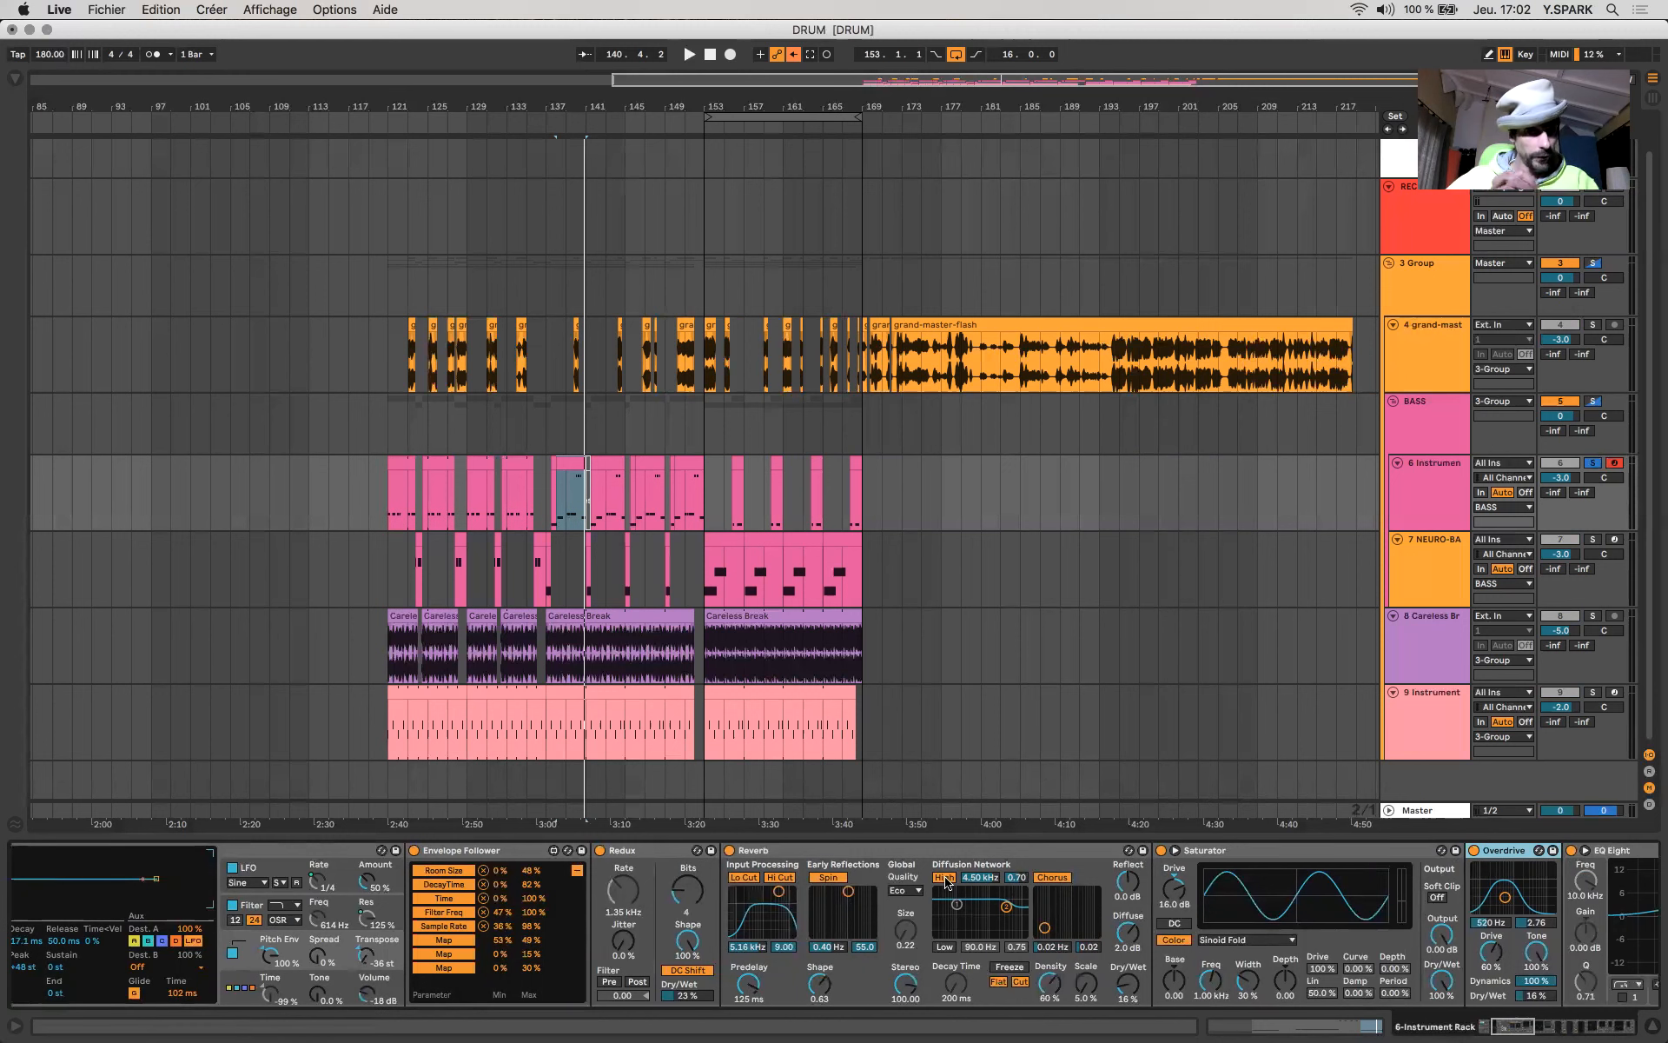
click(639, 856)
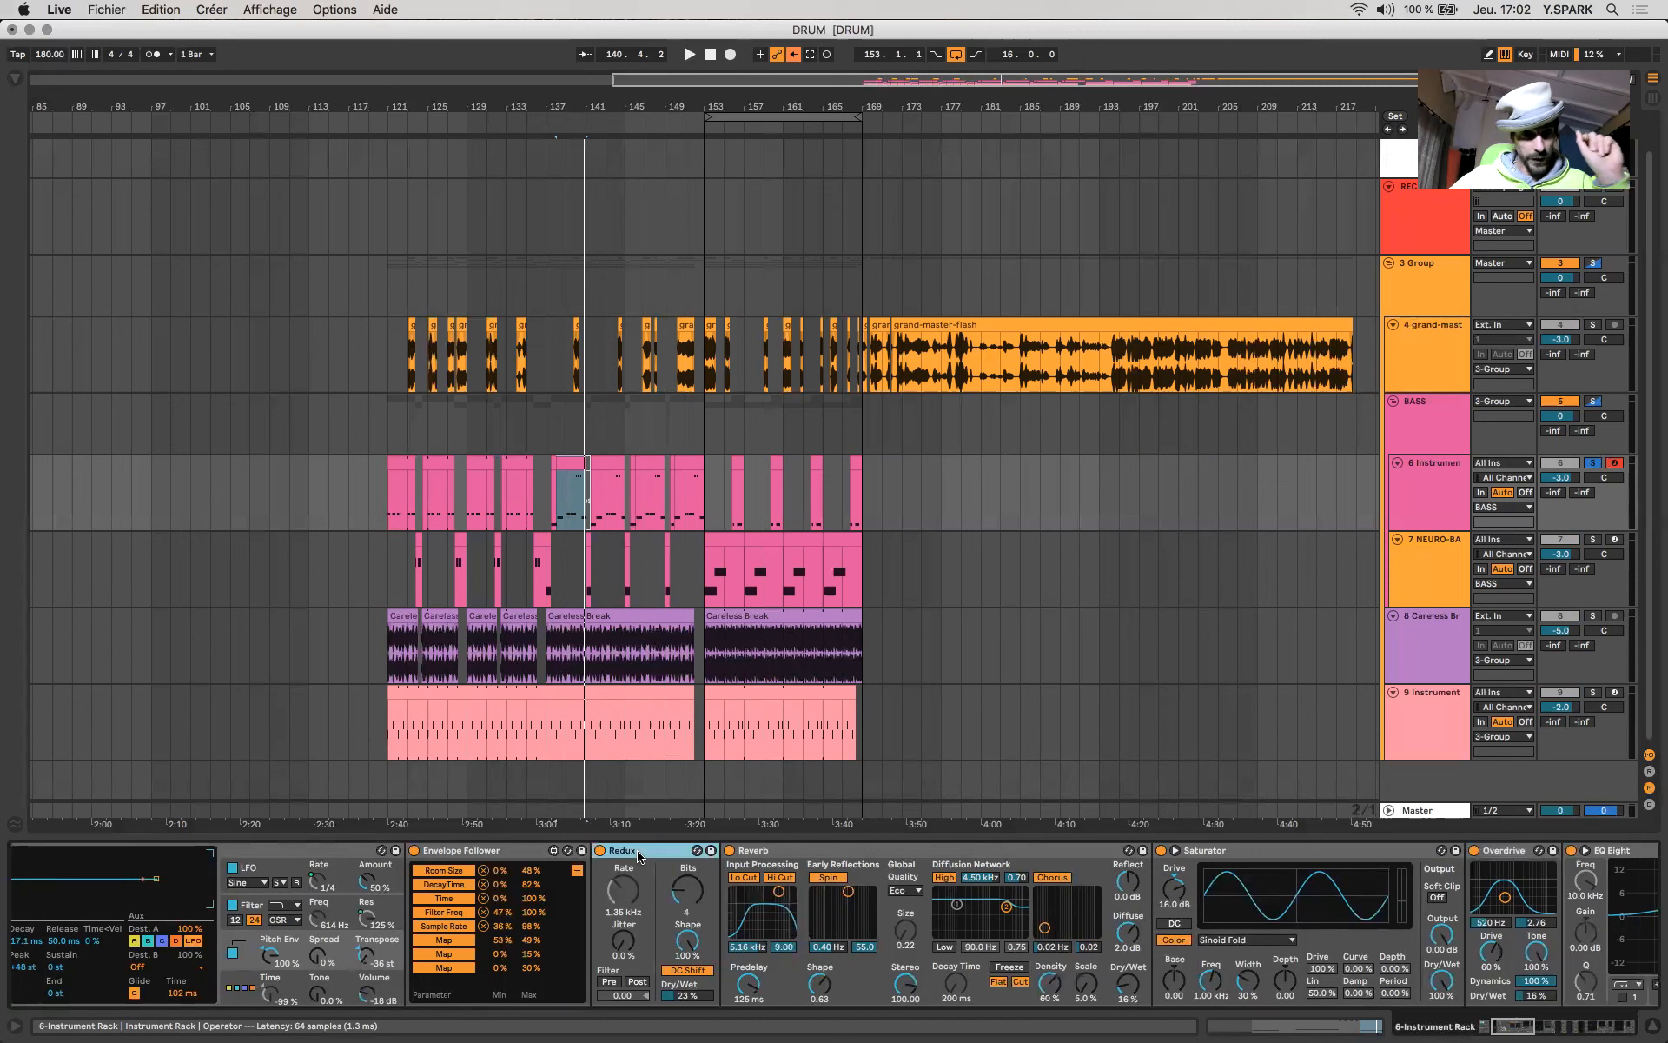
click(459, 853)
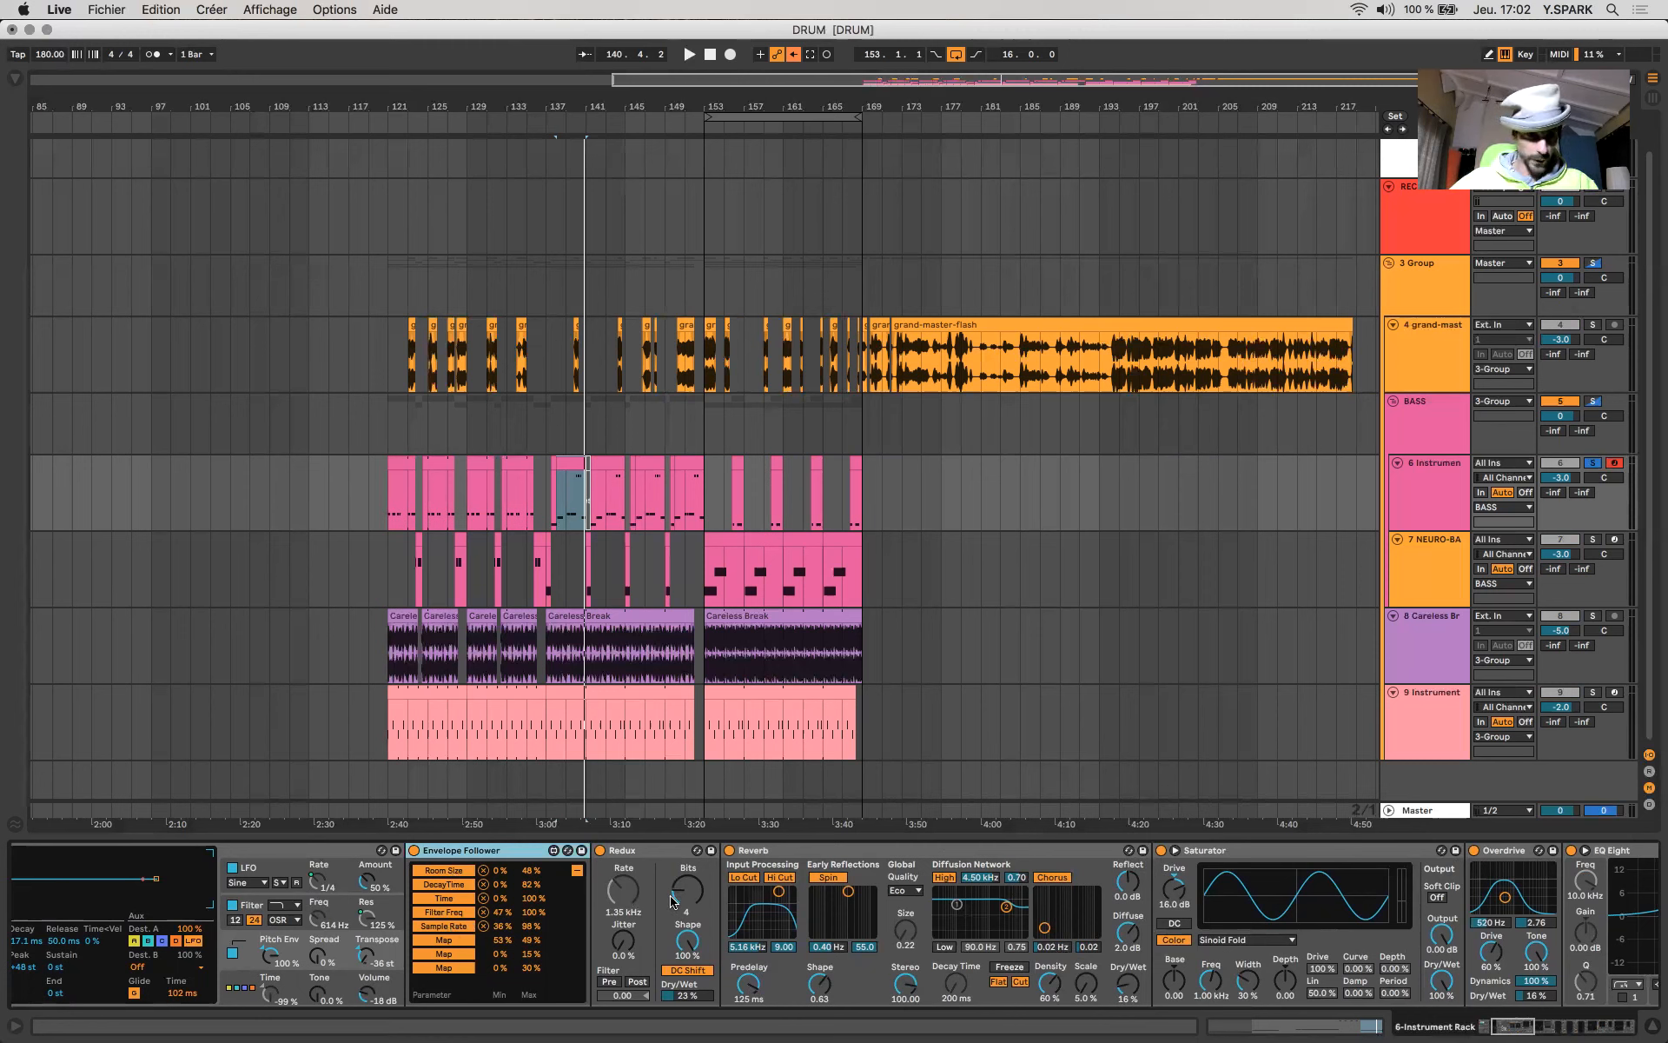
- Walk through the first effects in order, selecting Redux, Reverb, the Sinoid Fold Saturator and Overdrive
scroll(1049, 911, right, 6)
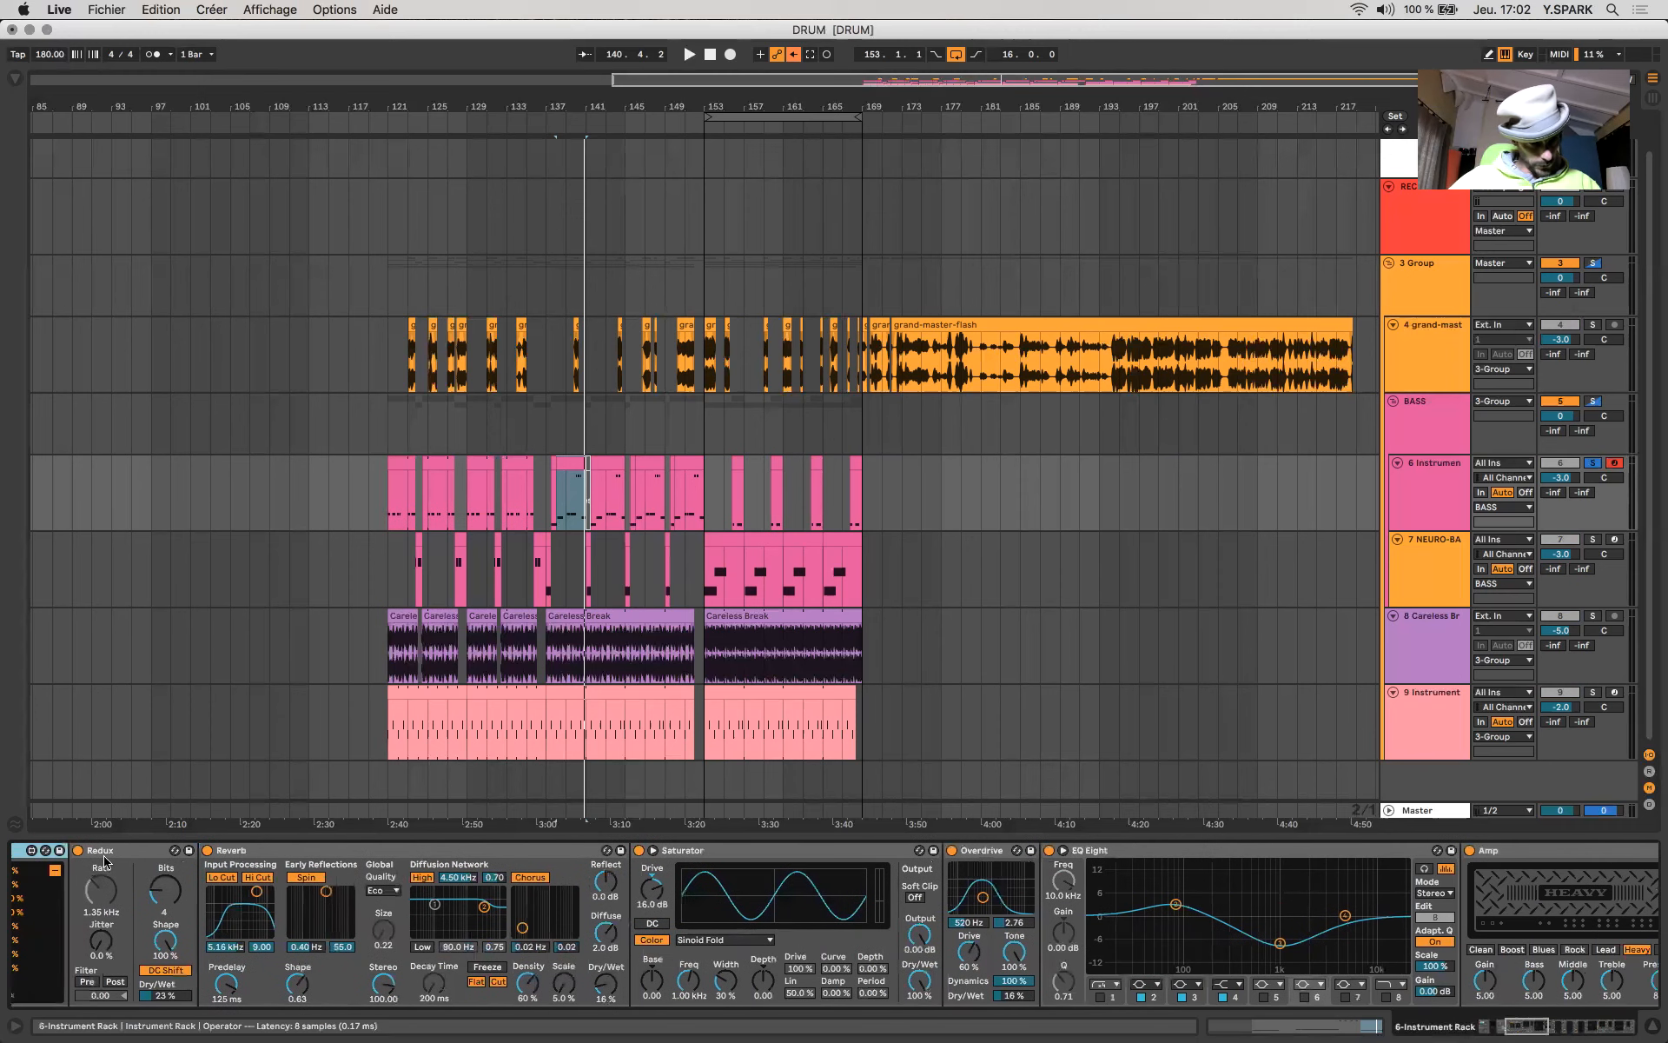
click(146, 852)
click(259, 856)
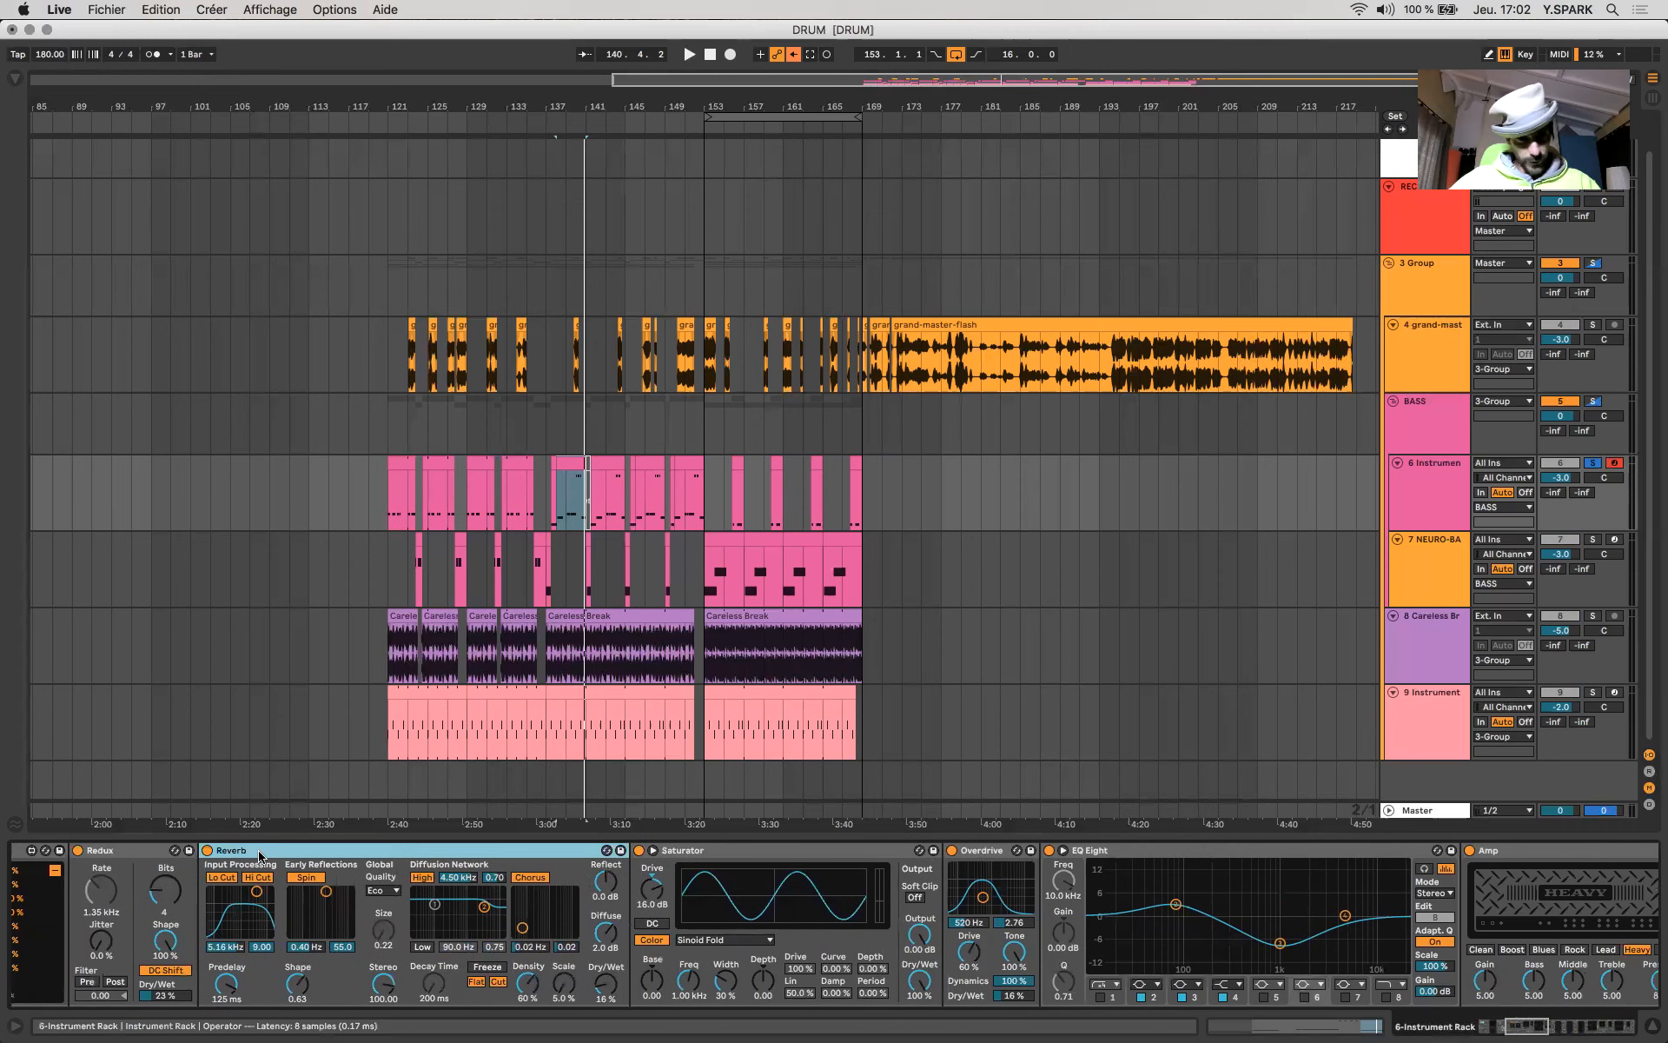
click(684, 859)
scroll(684, 859, right, 1)
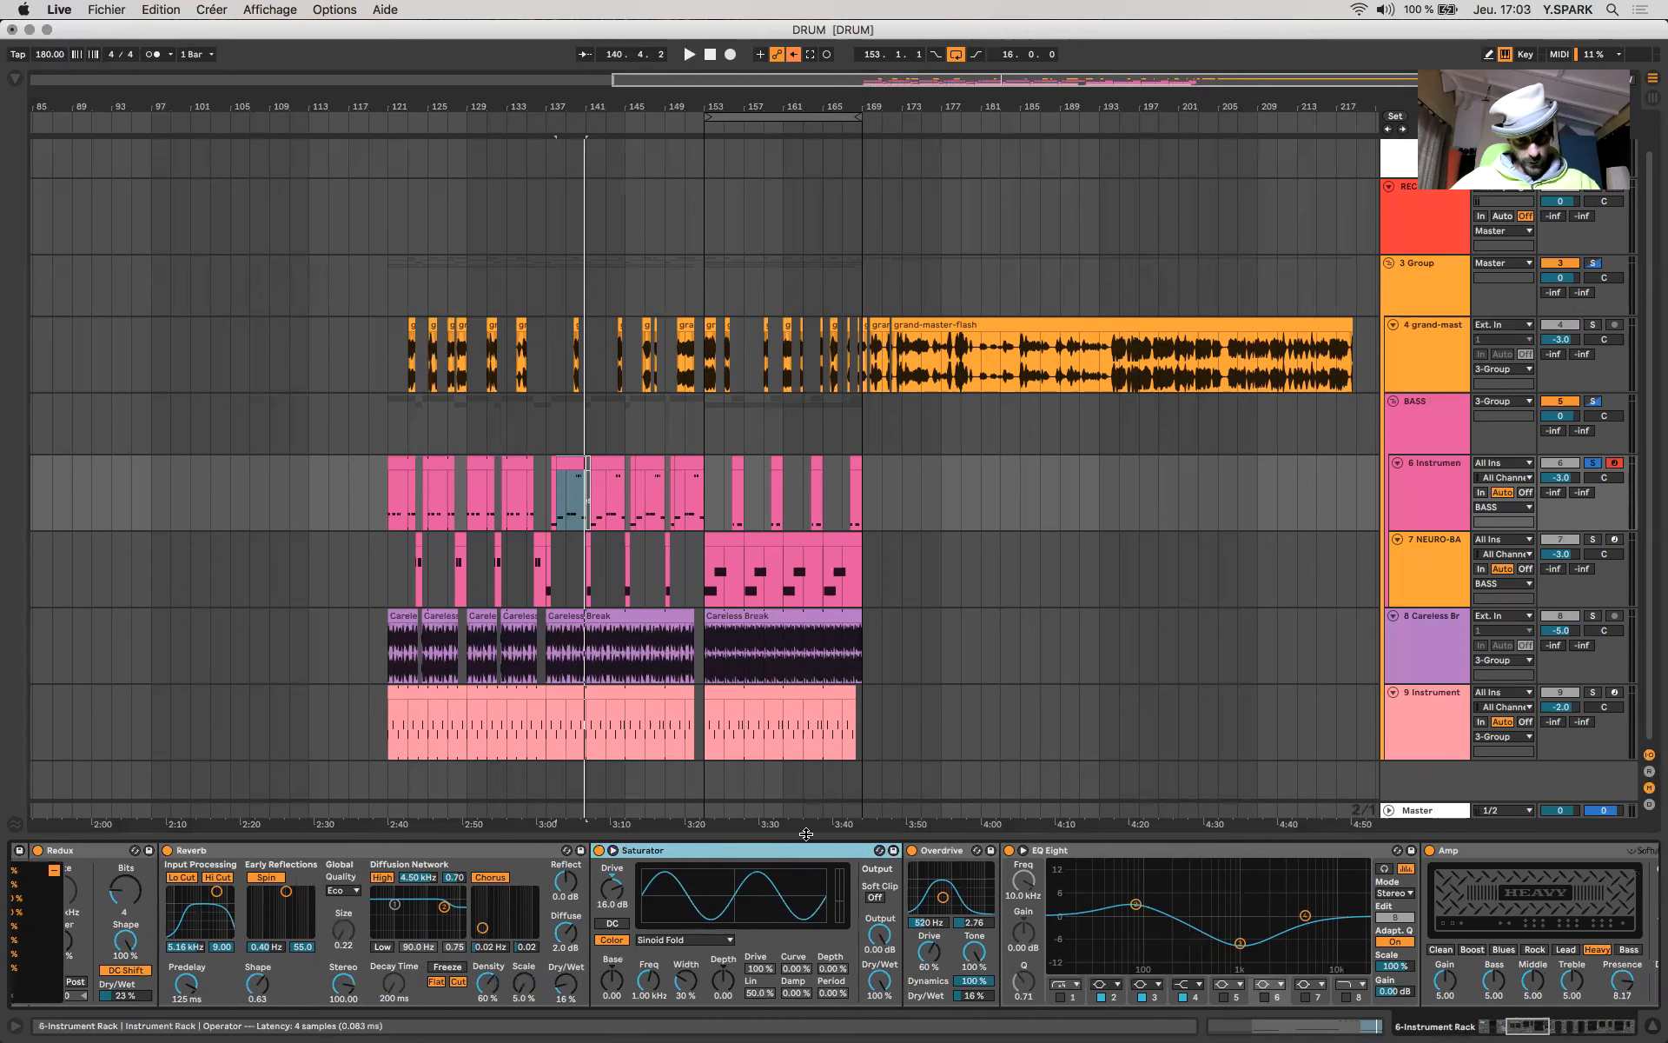
scroll(804, 843, right, 2)
click(781, 855)
scroll(771, 854, right, 3)
scroll(768, 853, right, 1)
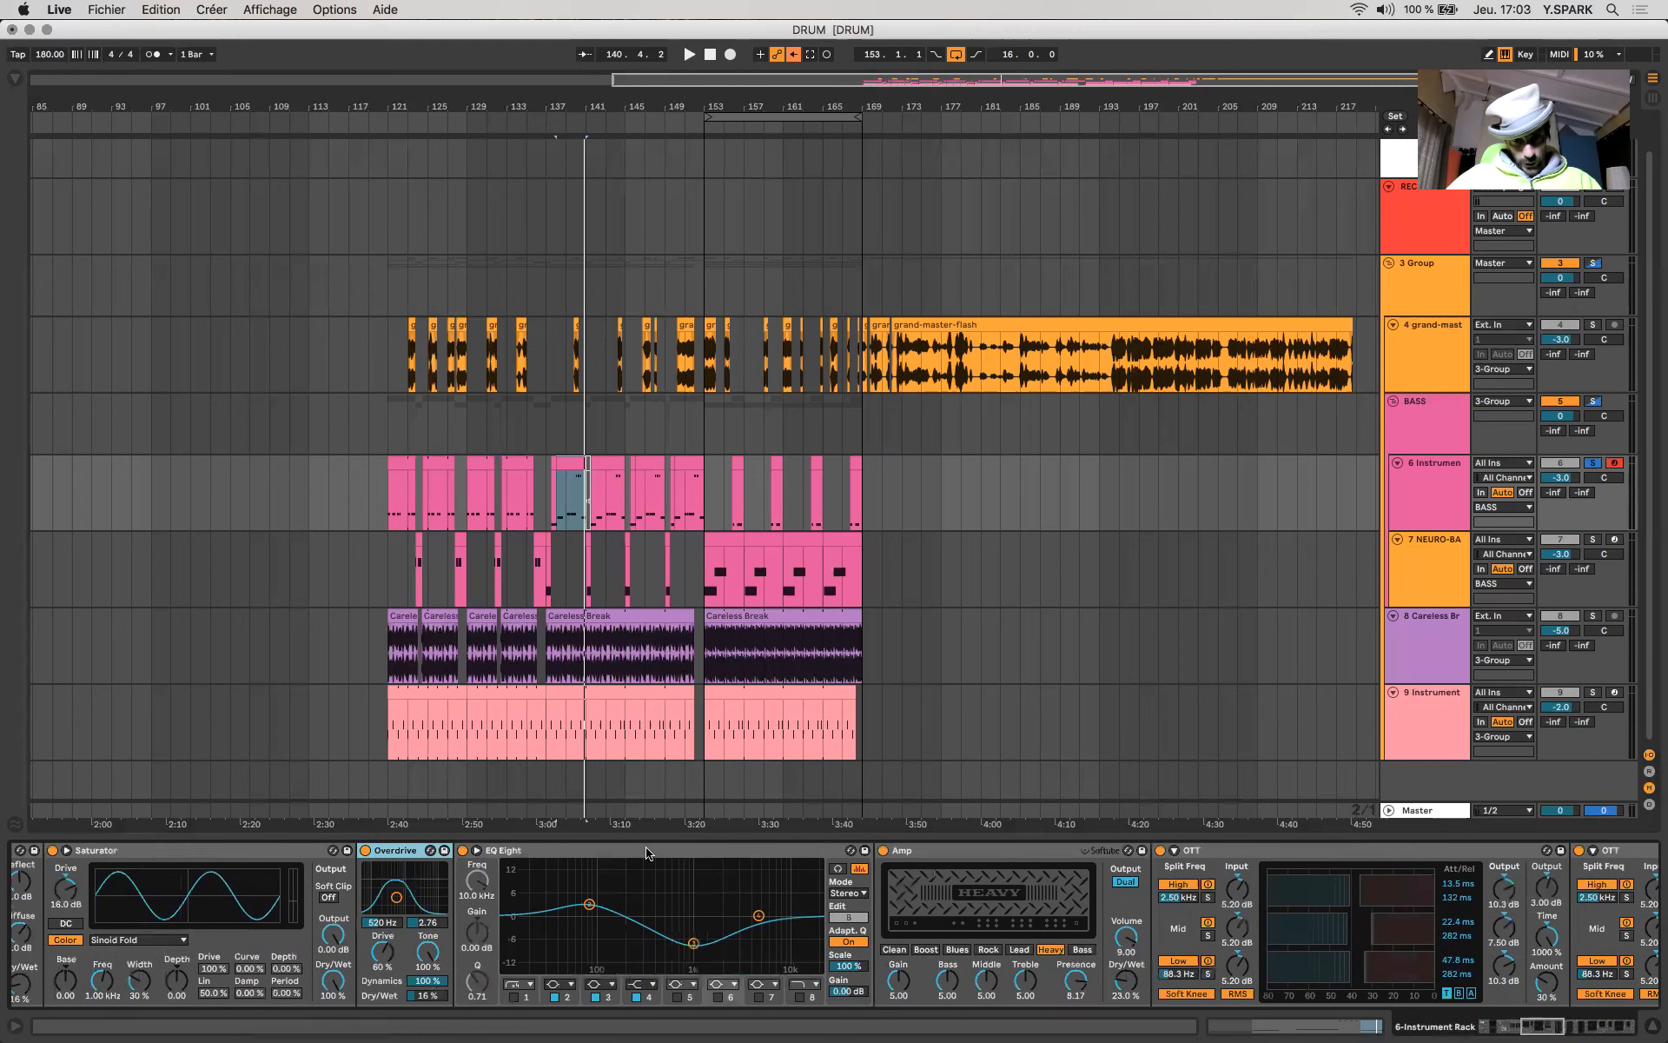
- Continue through the chain, examining the EQ Eight after Overdrive, the Heavy Amp, the two OTTs and Multiband Dynamics
click(768, 854)
scroll(522, 856, right, 3)
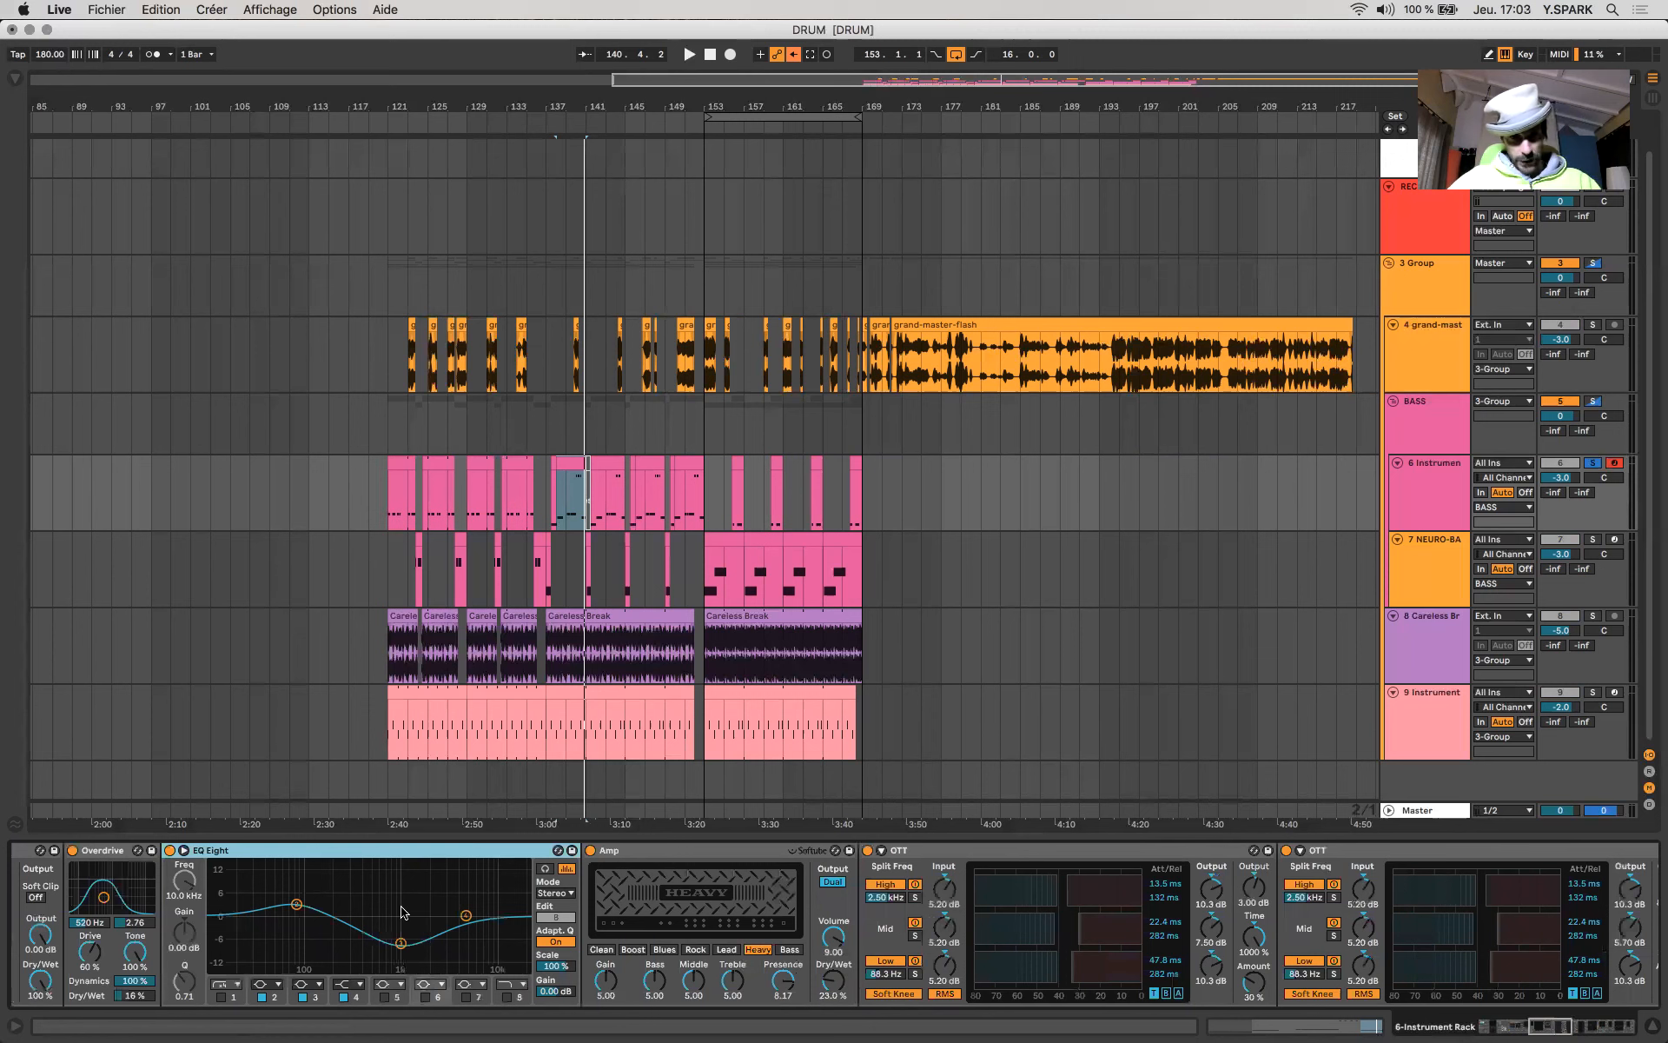
click(654, 856)
scroll(608, 856, right, 1)
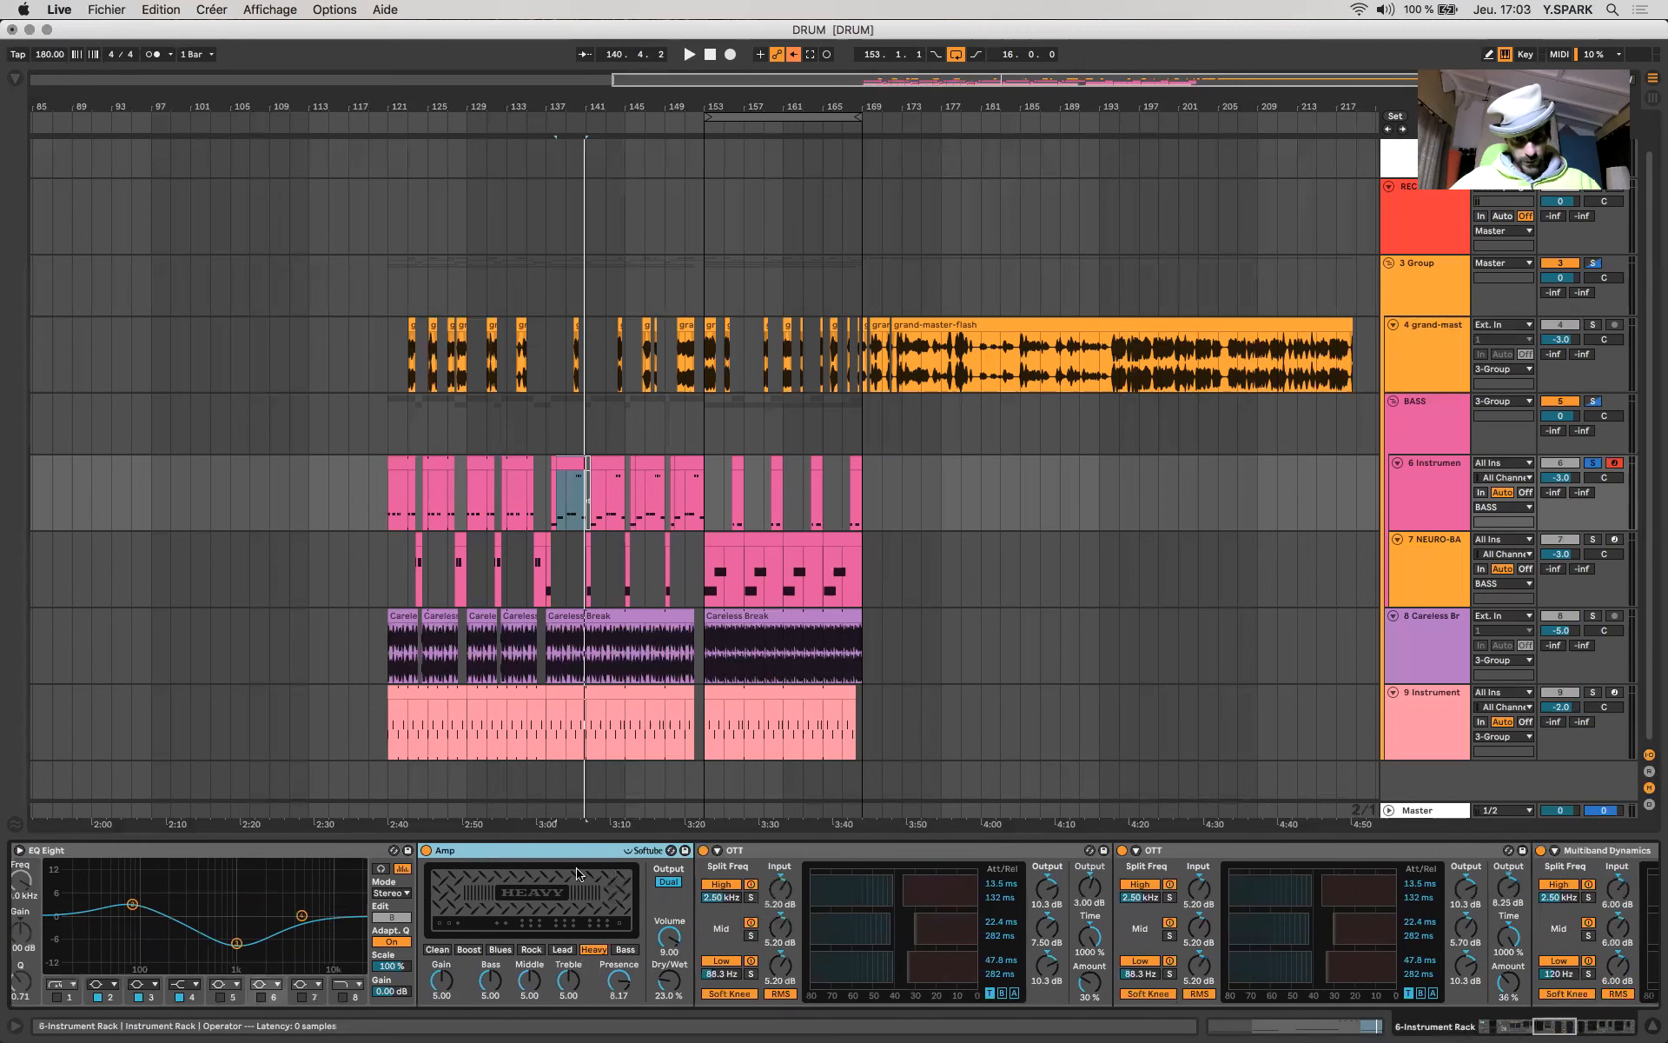
scroll(675, 869, right, 2)
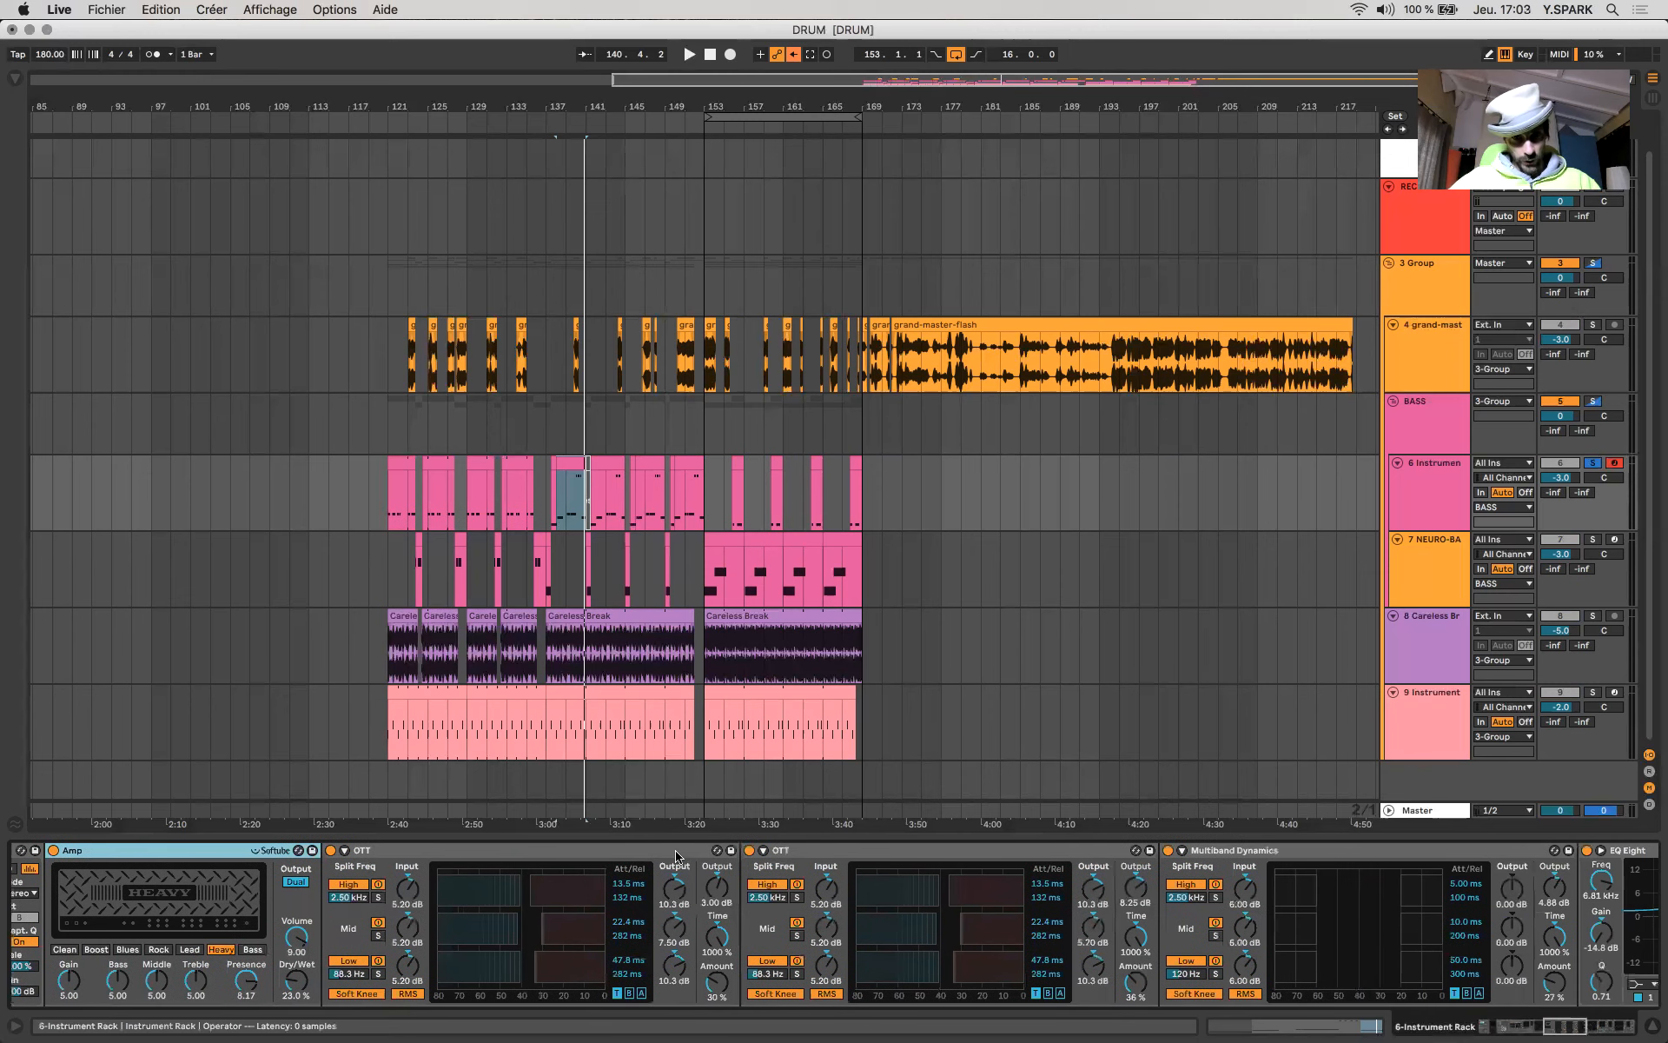
click(791, 856)
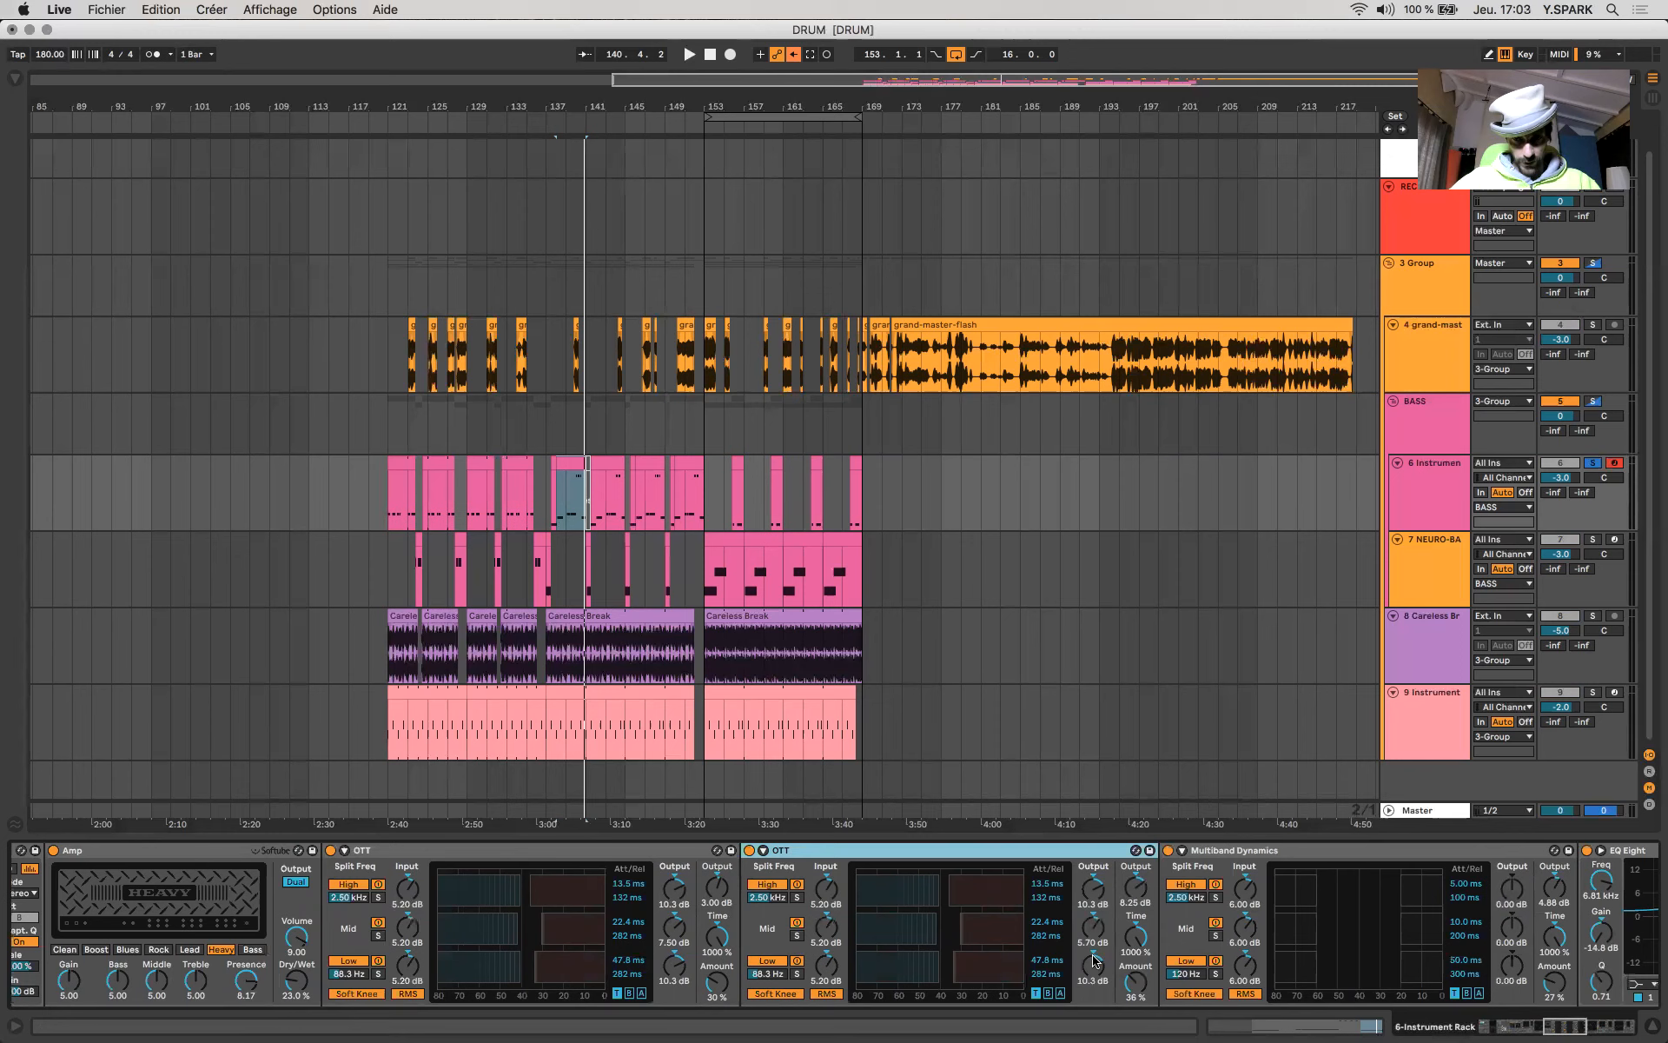
scroll(1104, 964, right, 8)
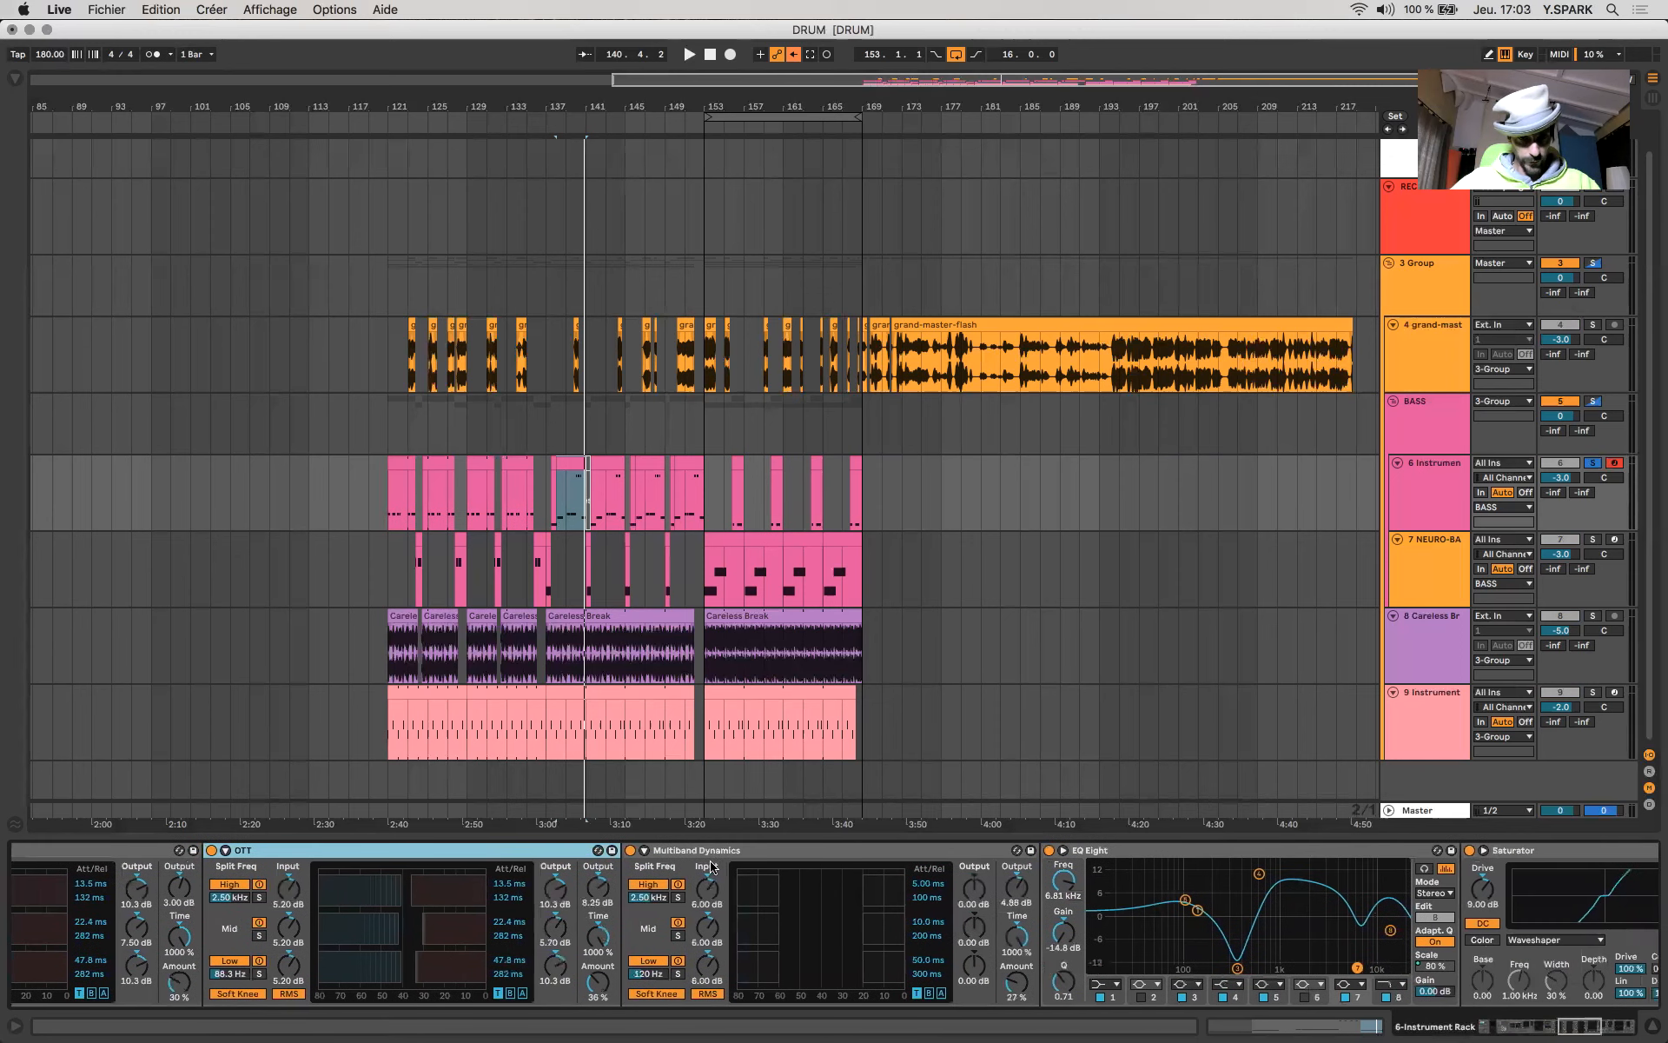
click(599, 899)
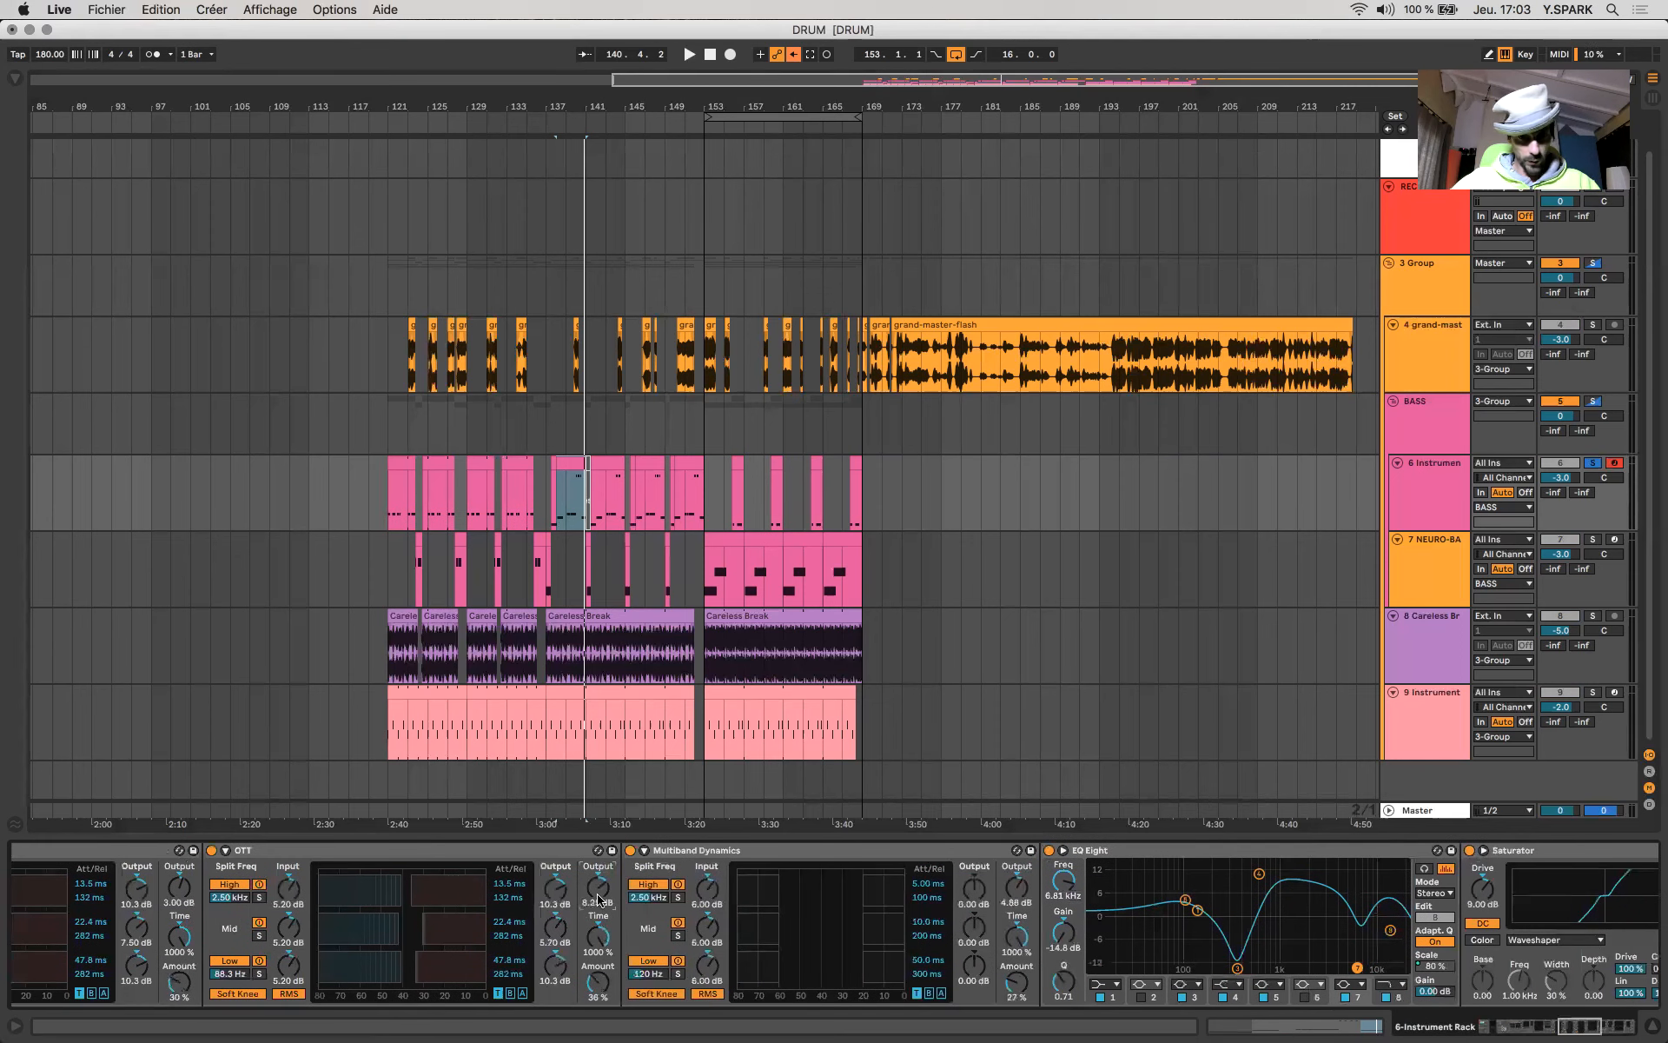
click(858, 854)
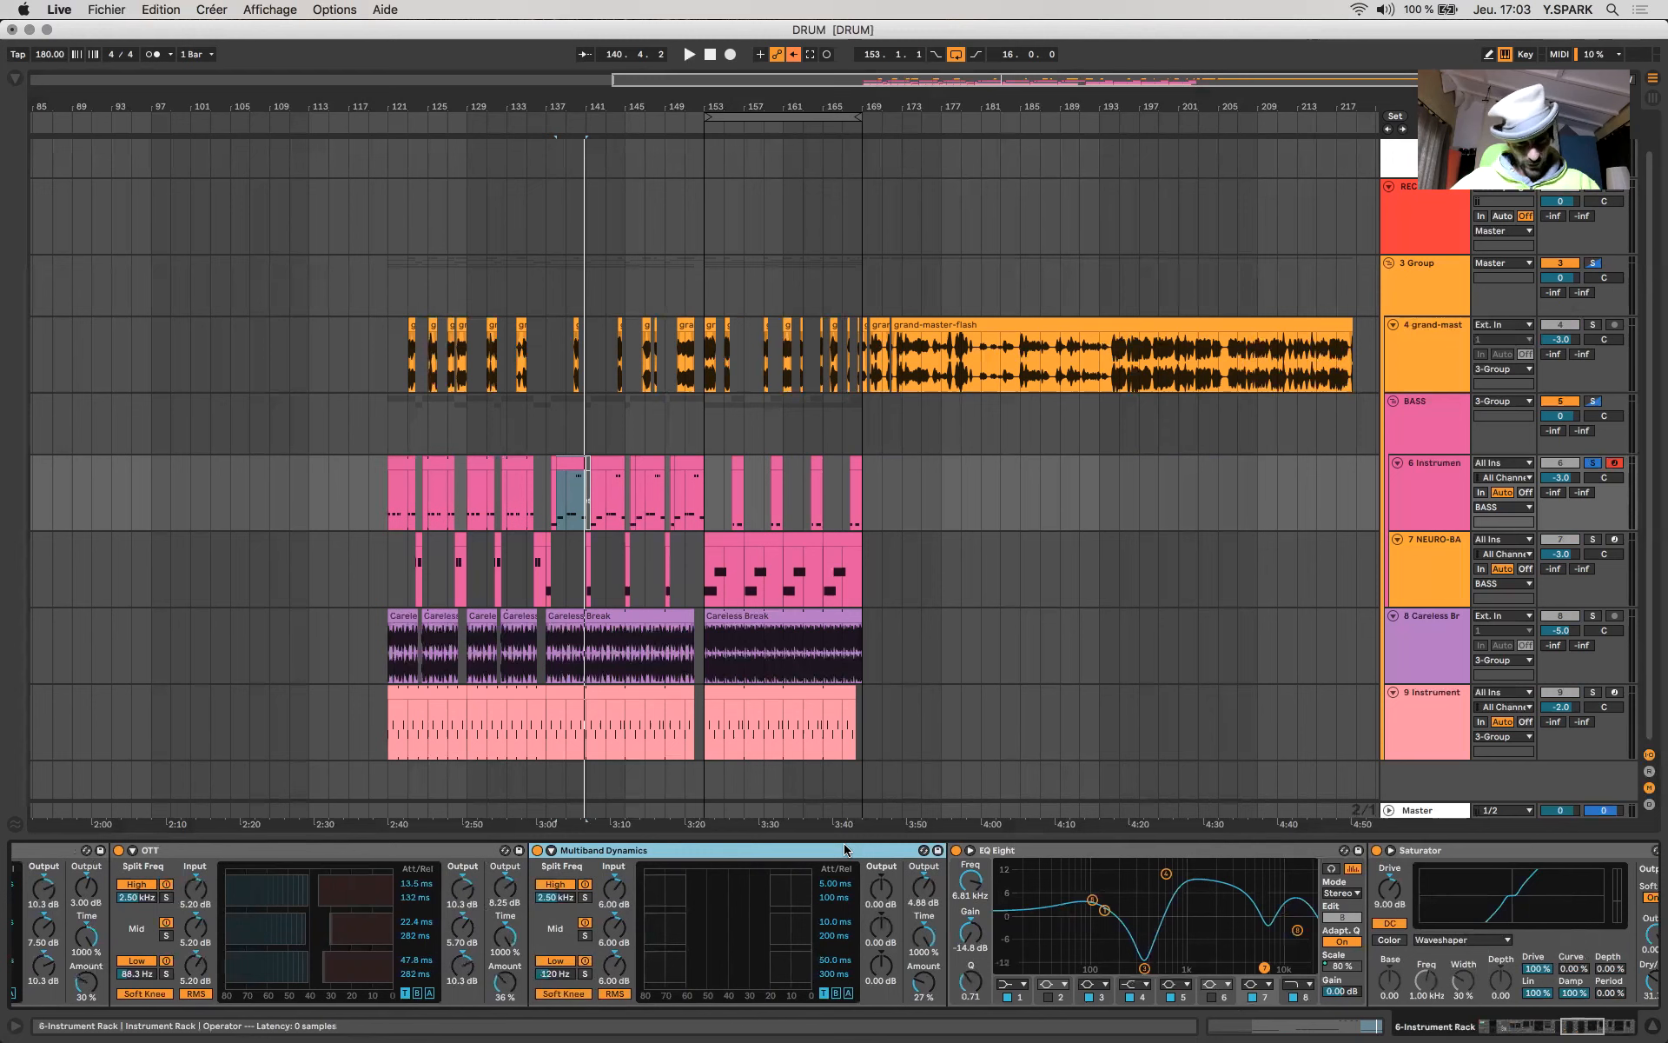
scroll(848, 850, right, 5)
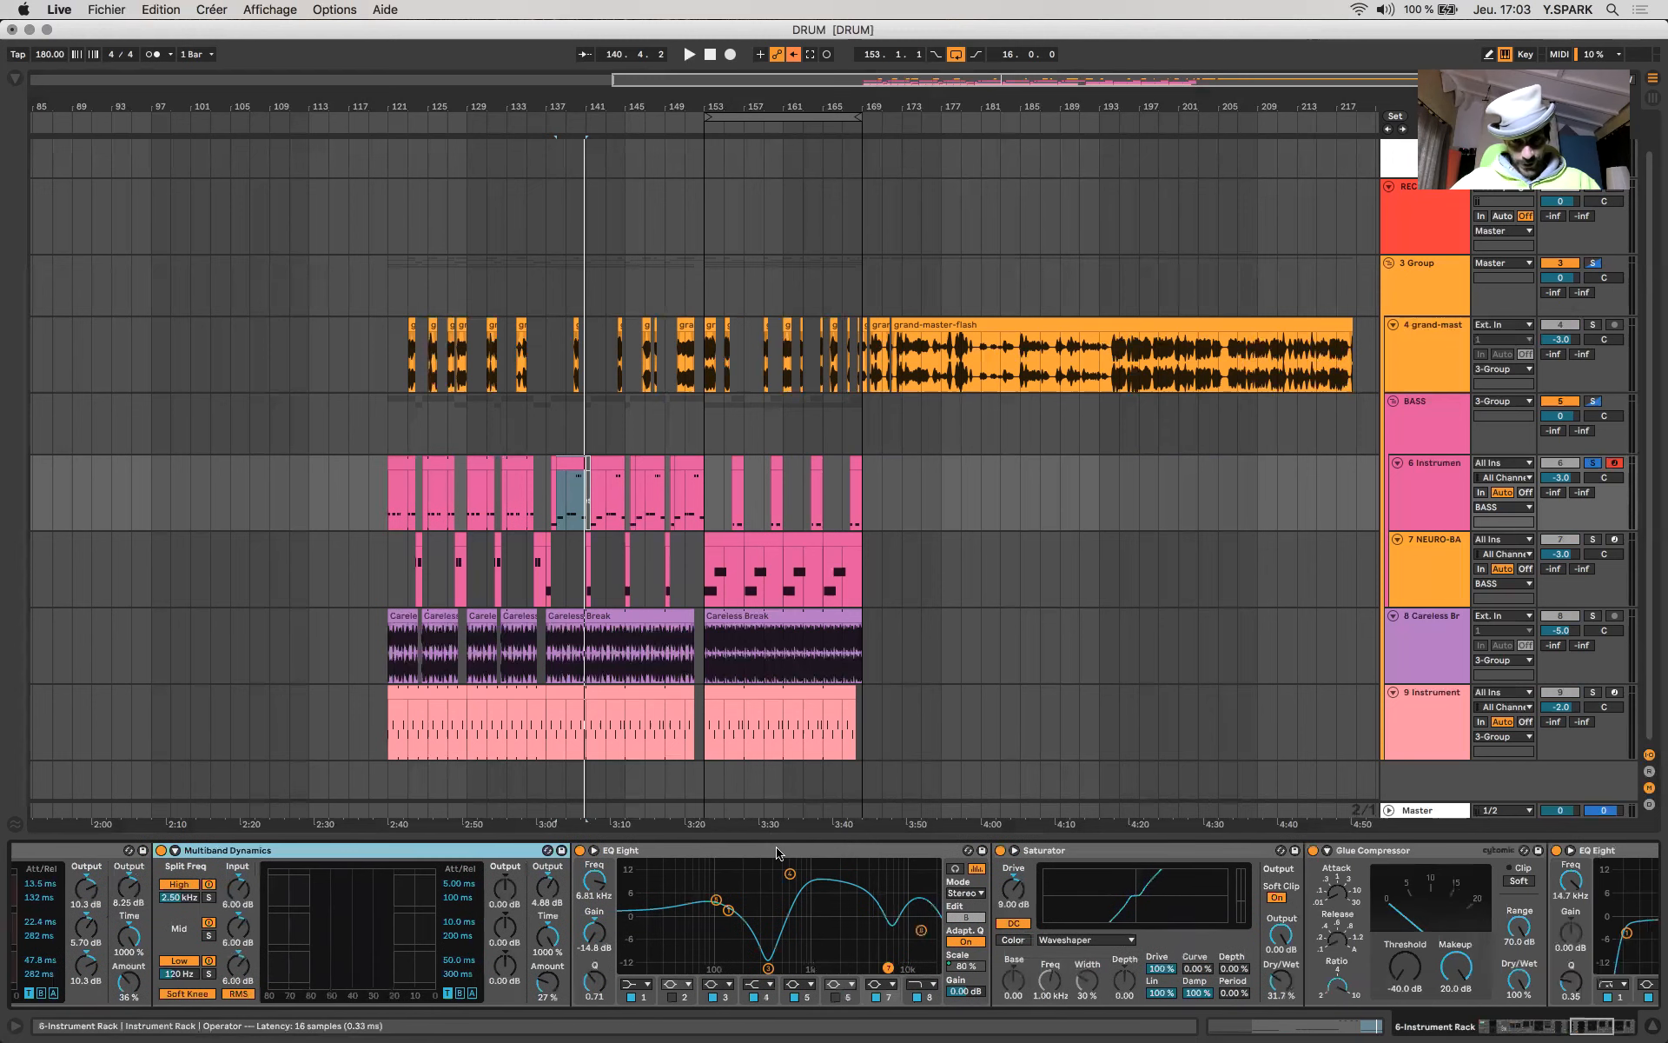
- Examine the EQ Eight after Multiband Dynamics, the Waveshaper Saturator and the first Glue Compressor's settings
click(778, 854)
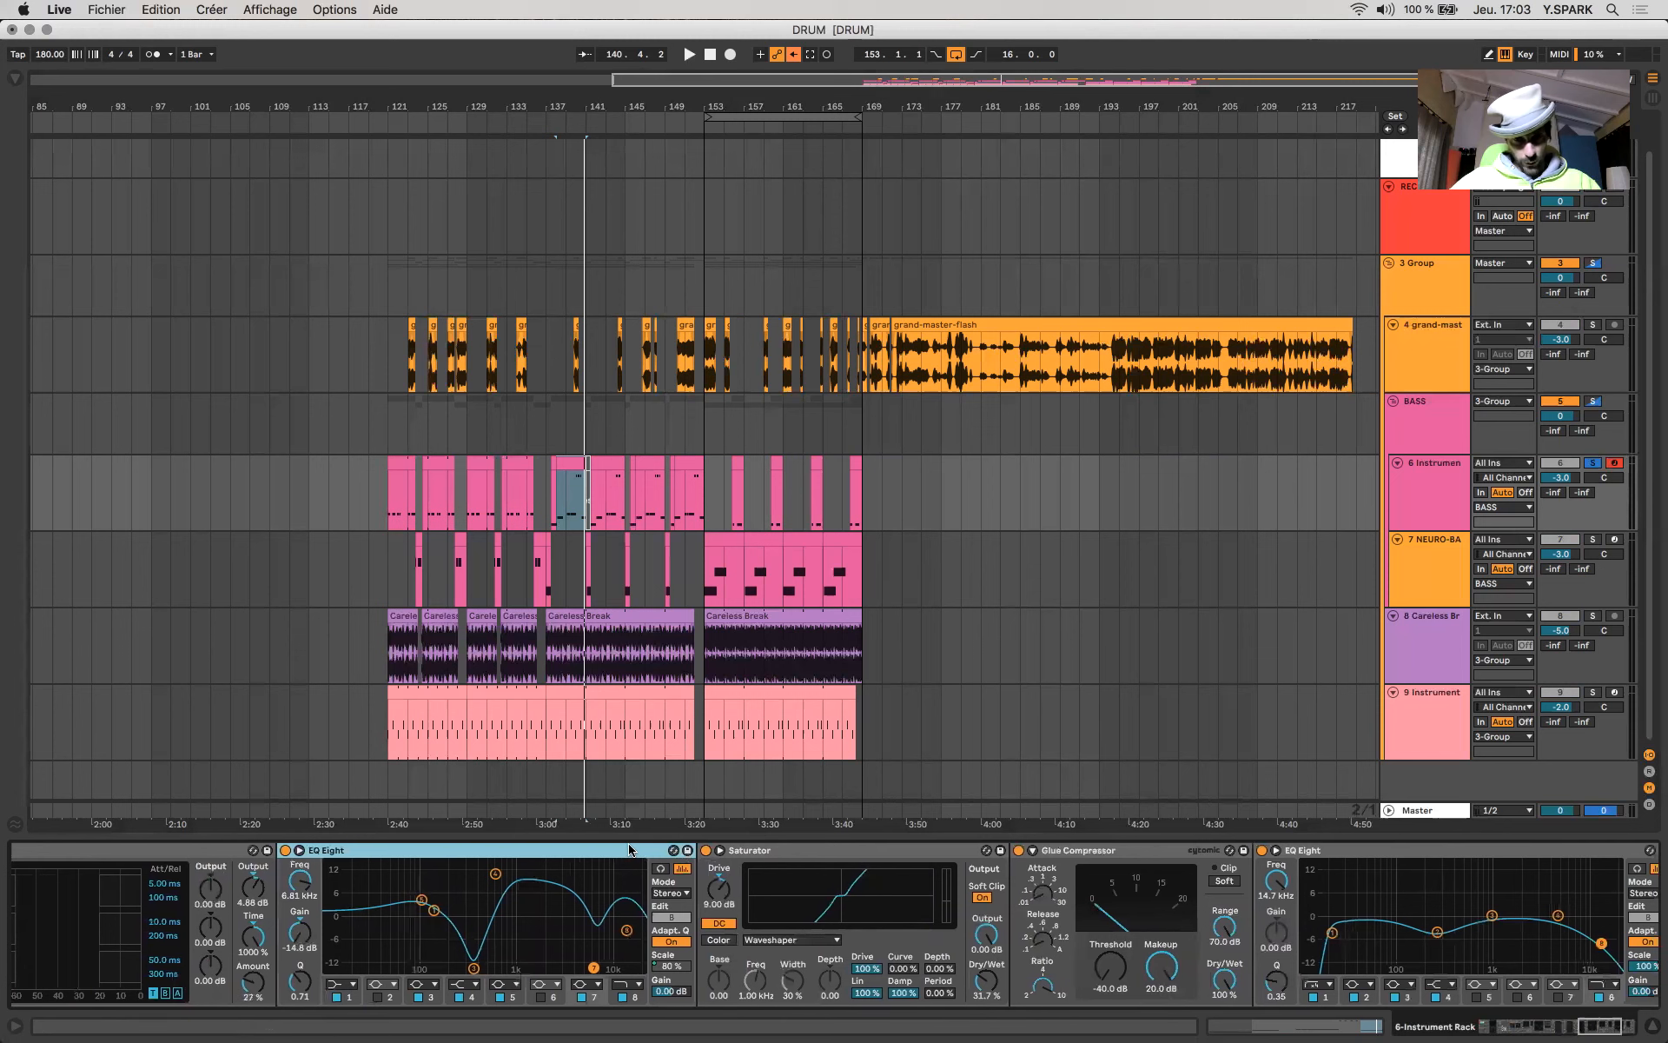
click(824, 851)
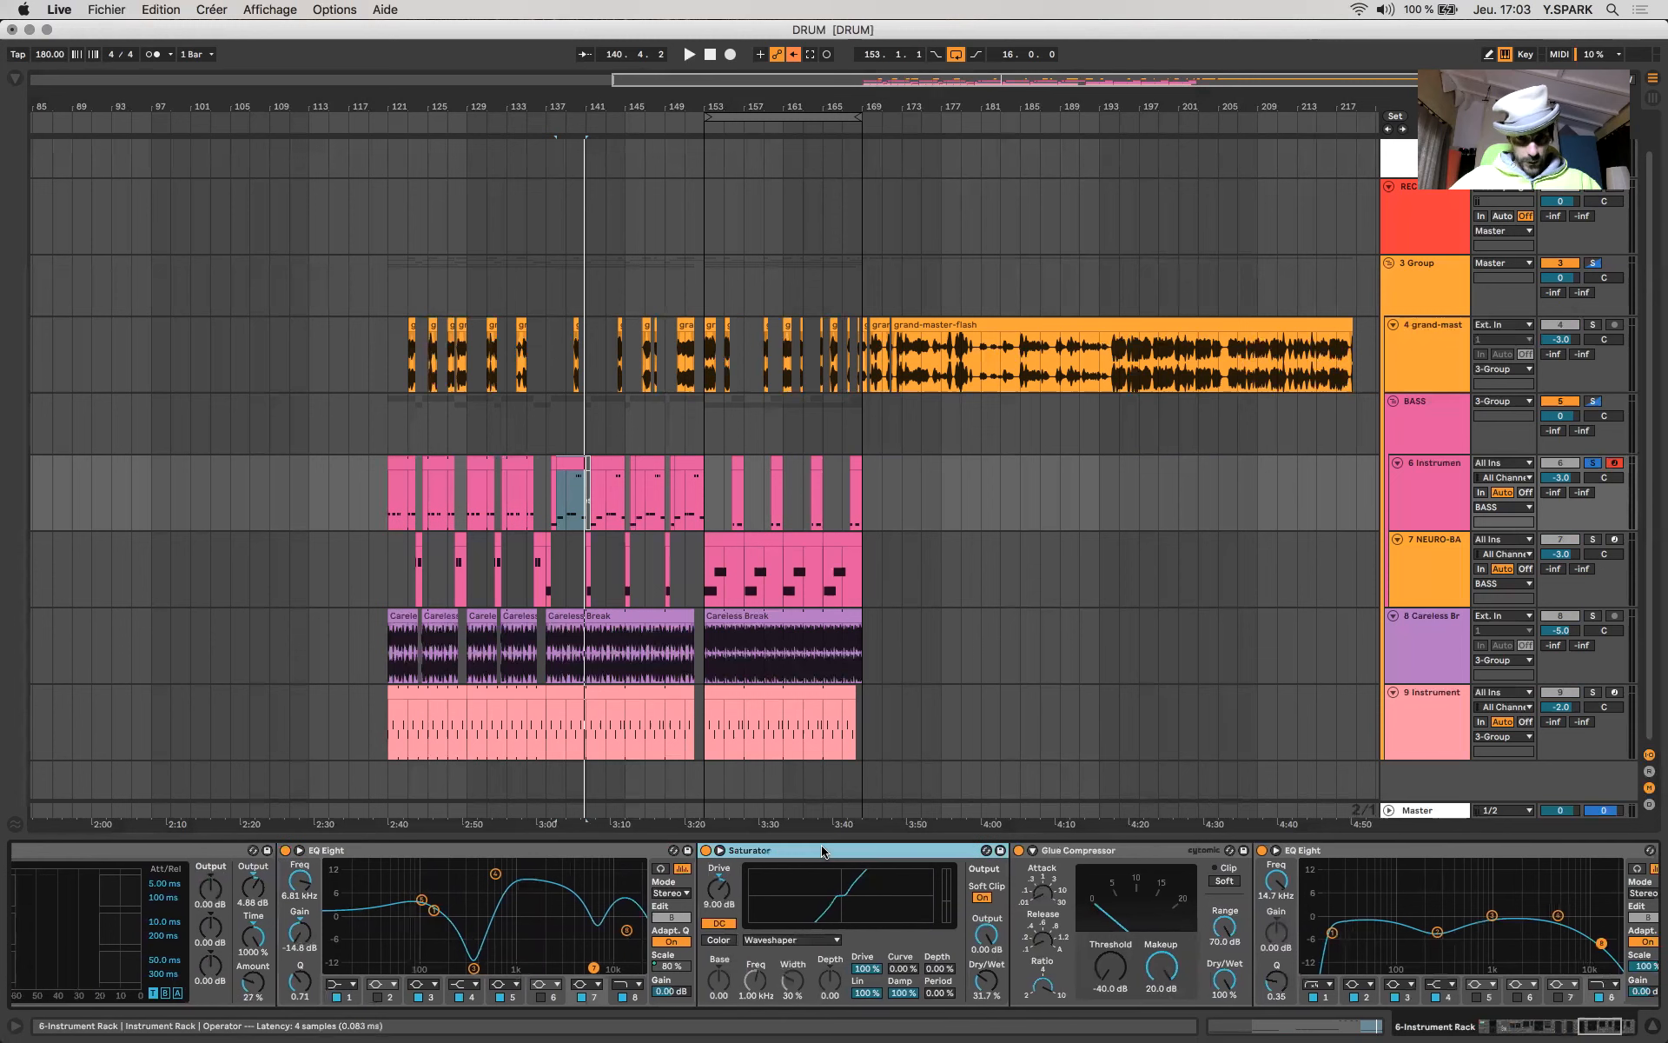
scroll(782, 865, right, 5)
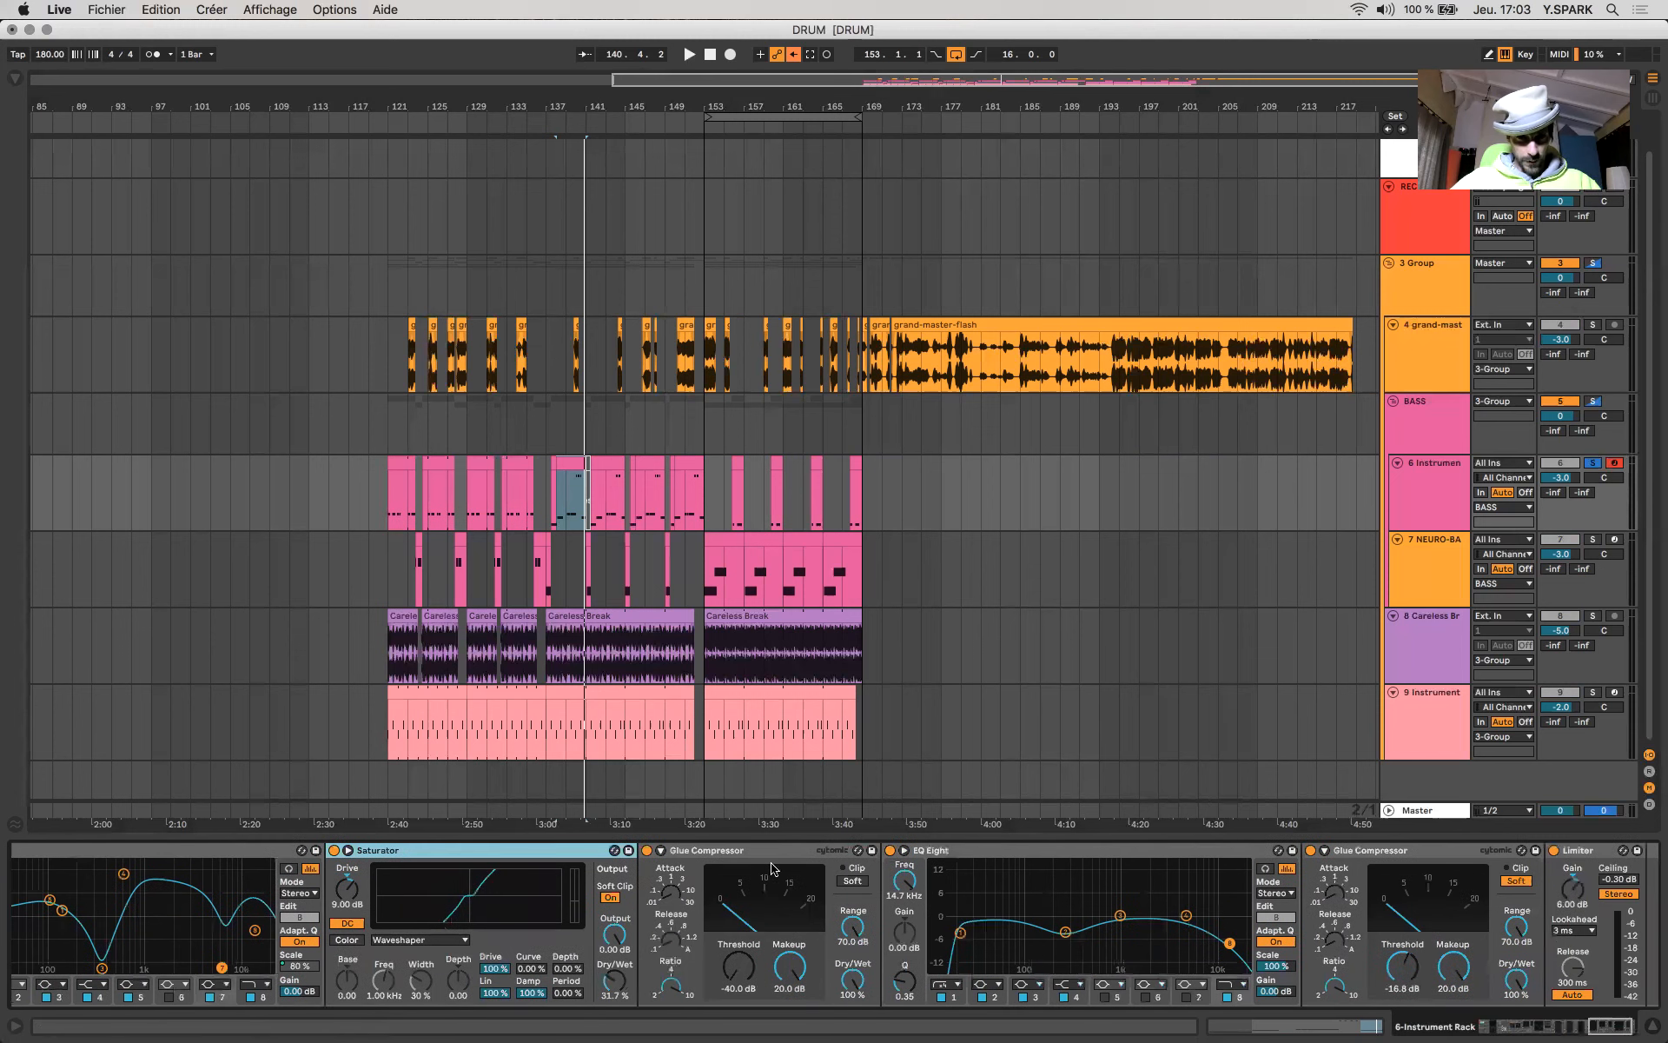
click(767, 855)
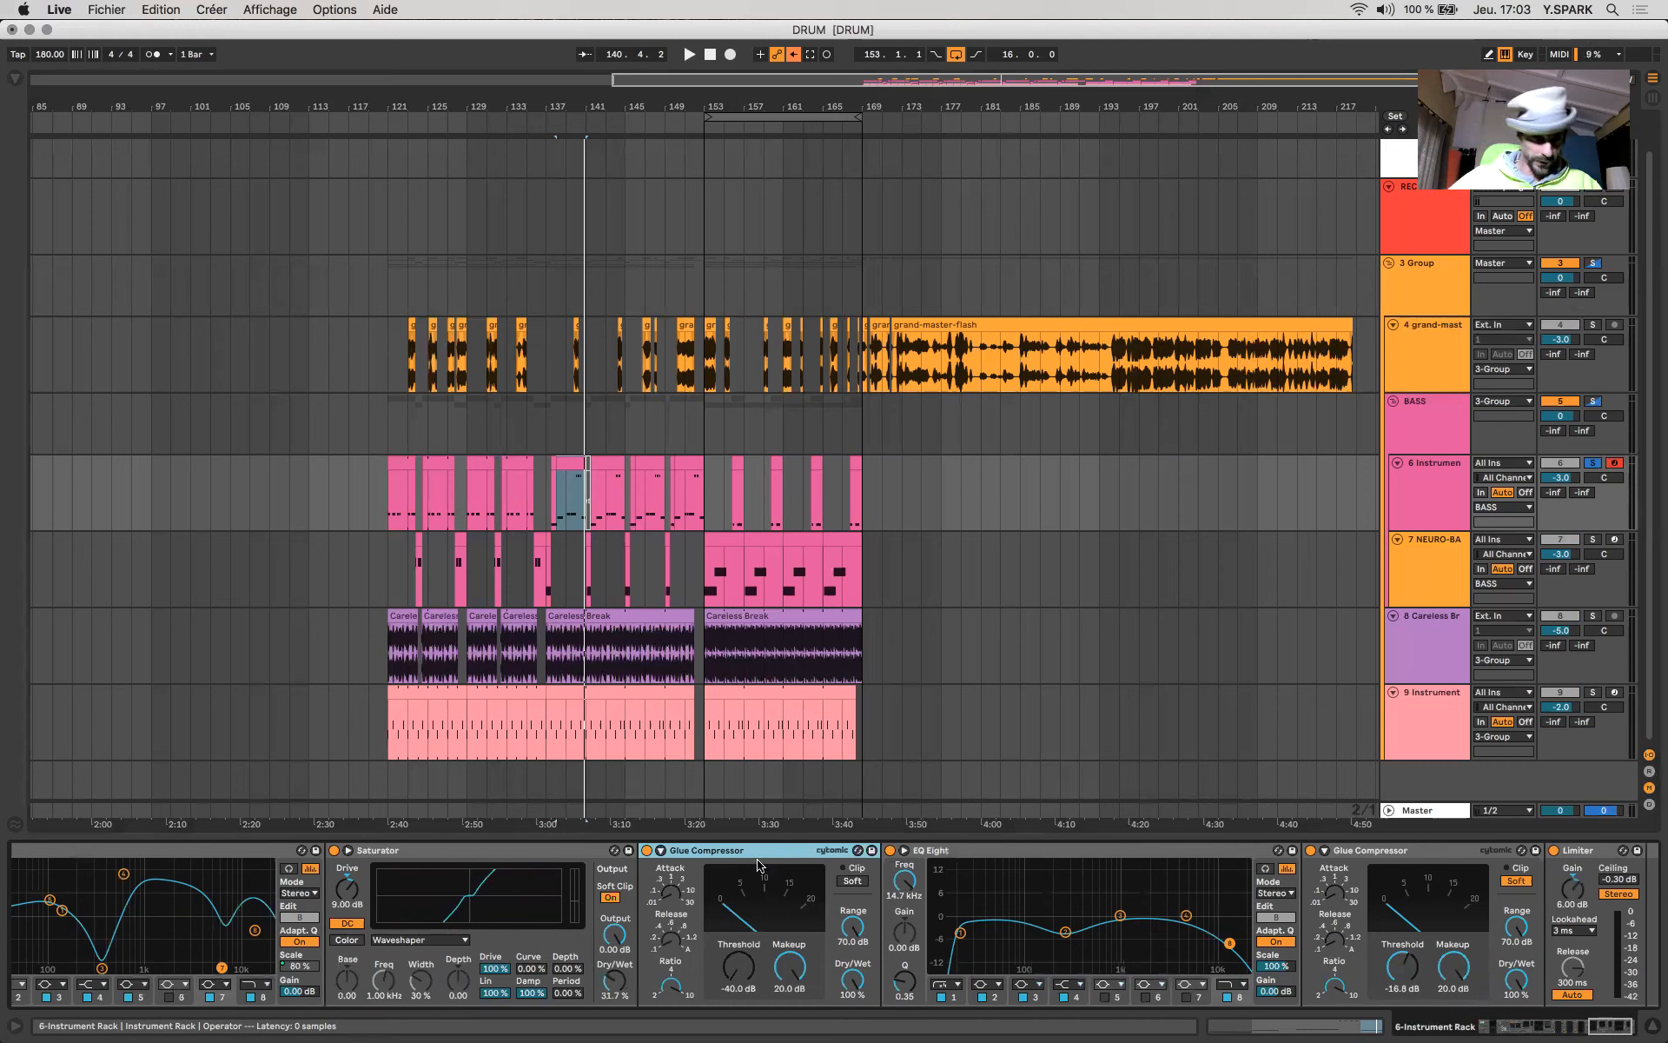
click(678, 895)
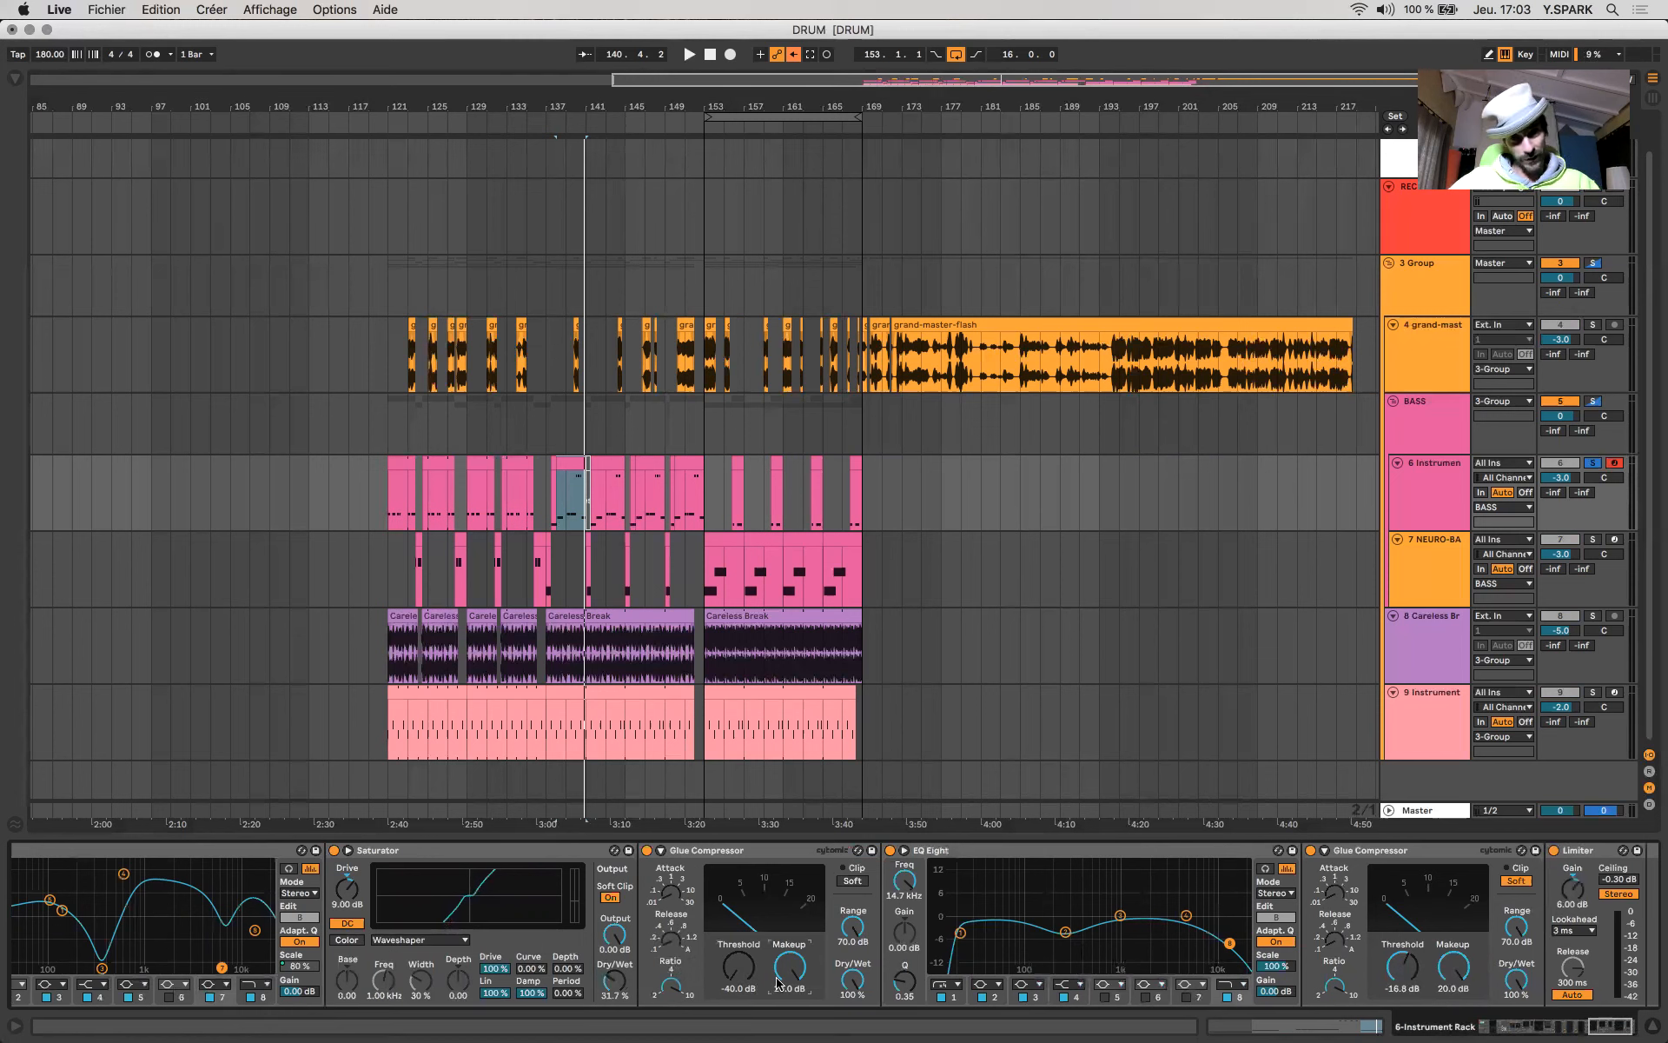
scroll(777, 982, right, 2)
click(682, 856)
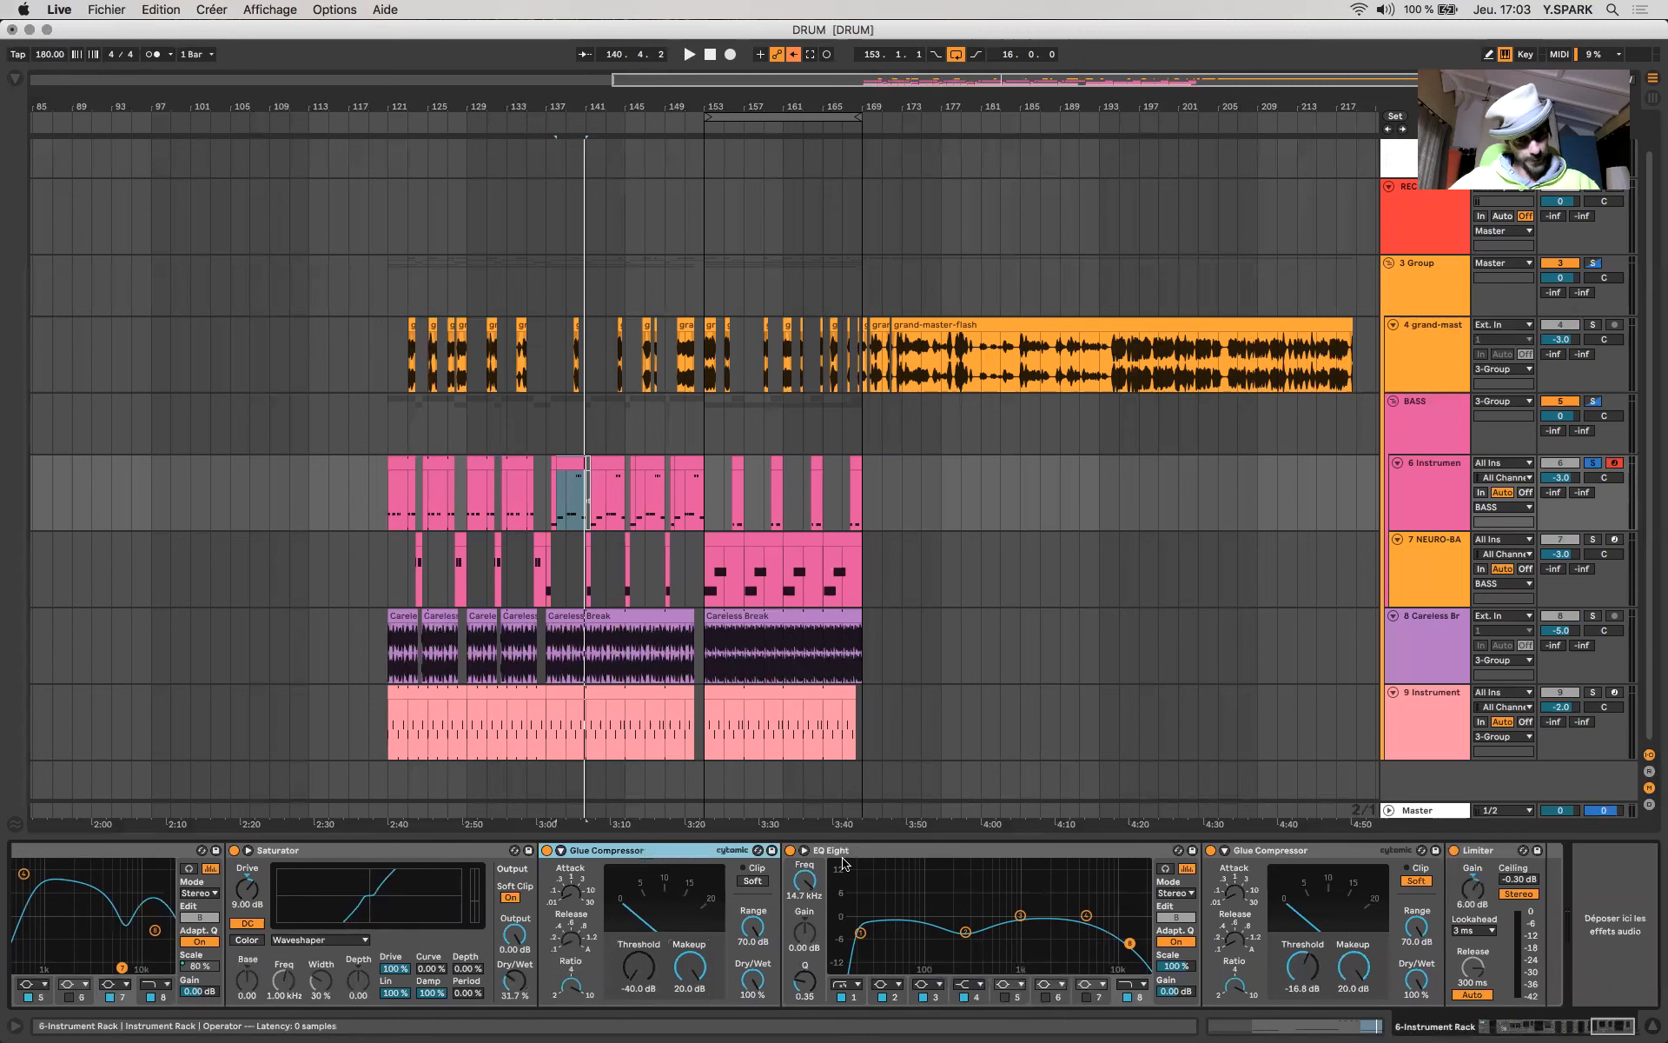
- Inspect the low-cut and high-cut bands of the EQ Eight between the two Glue Compressors
click(902, 851)
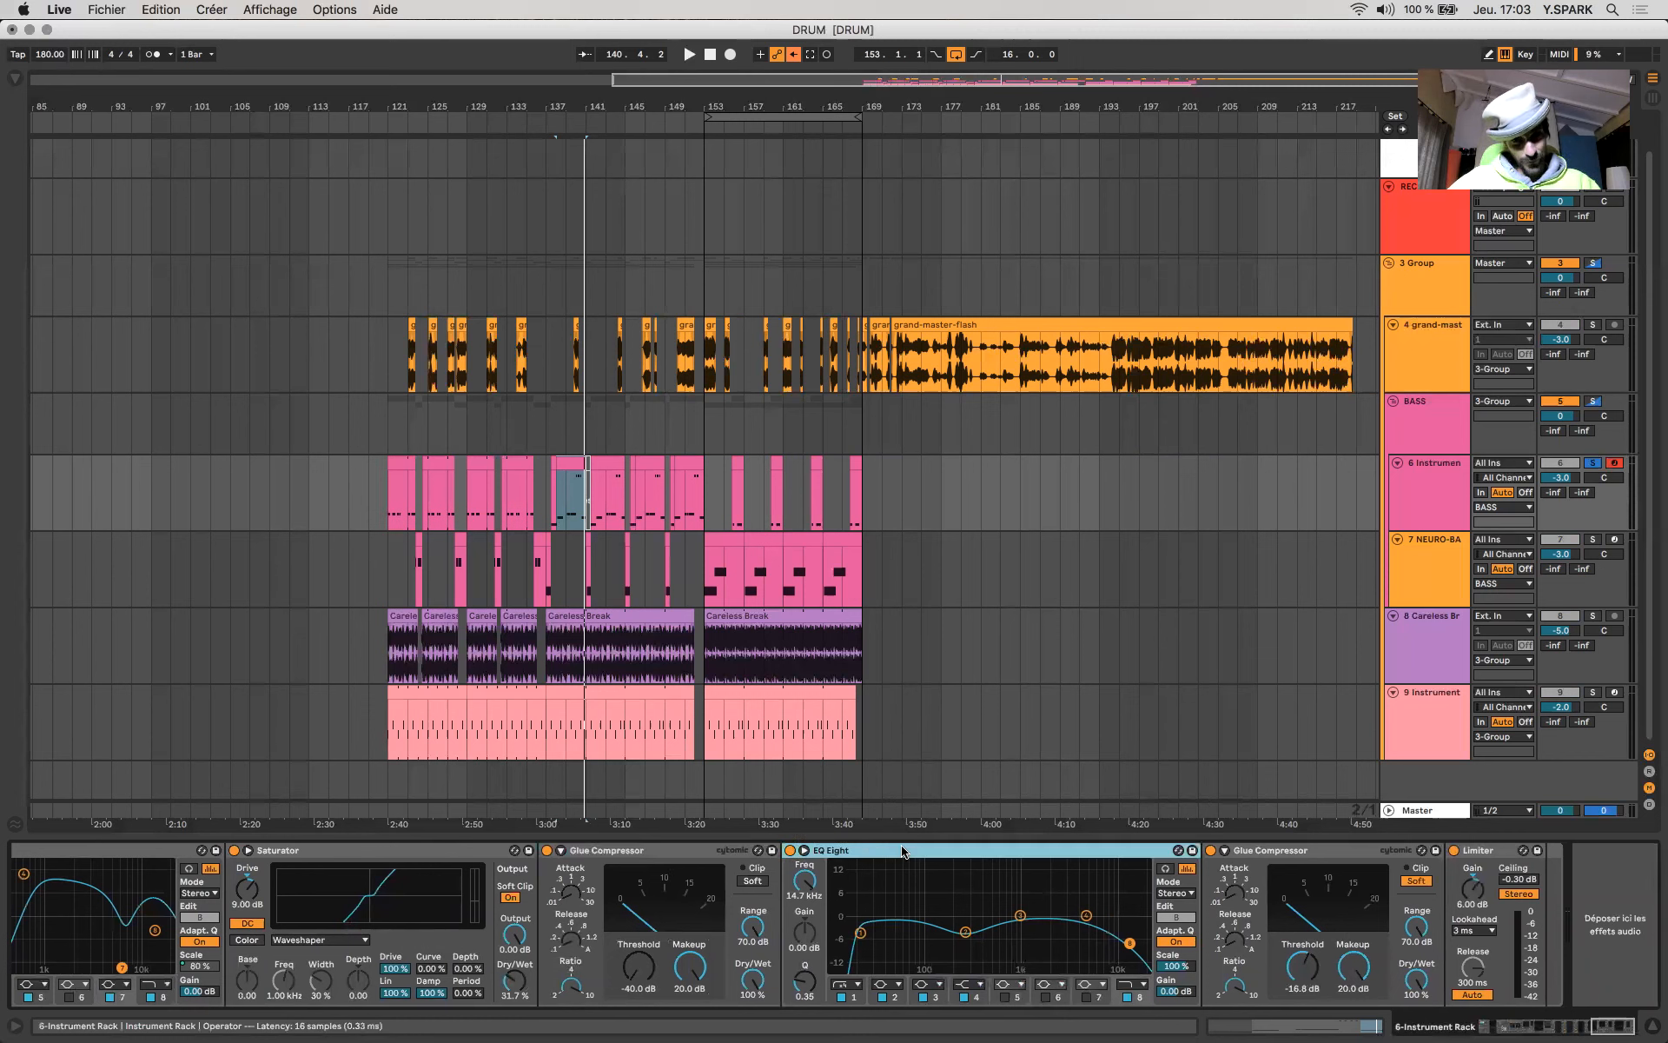
click(860, 933)
click(1130, 944)
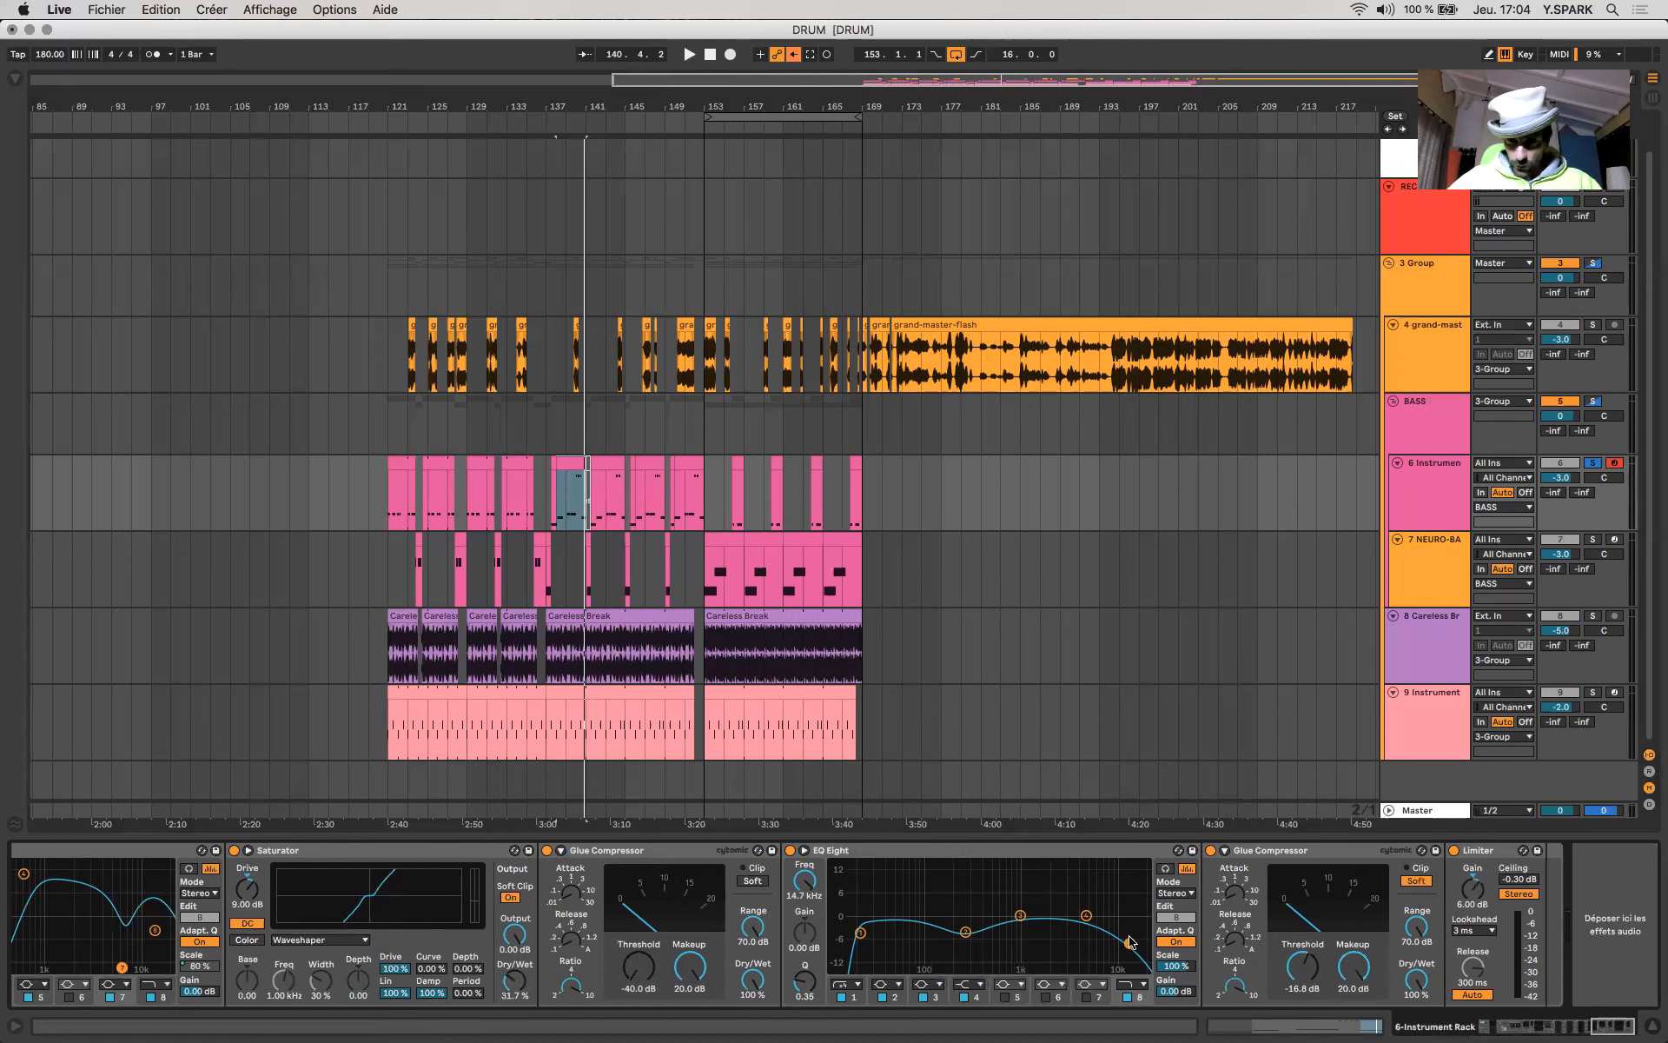
- Lower the threshold of the second Glue Compressor, just before the Limiter, to -40.0 dB
click(1303, 855)
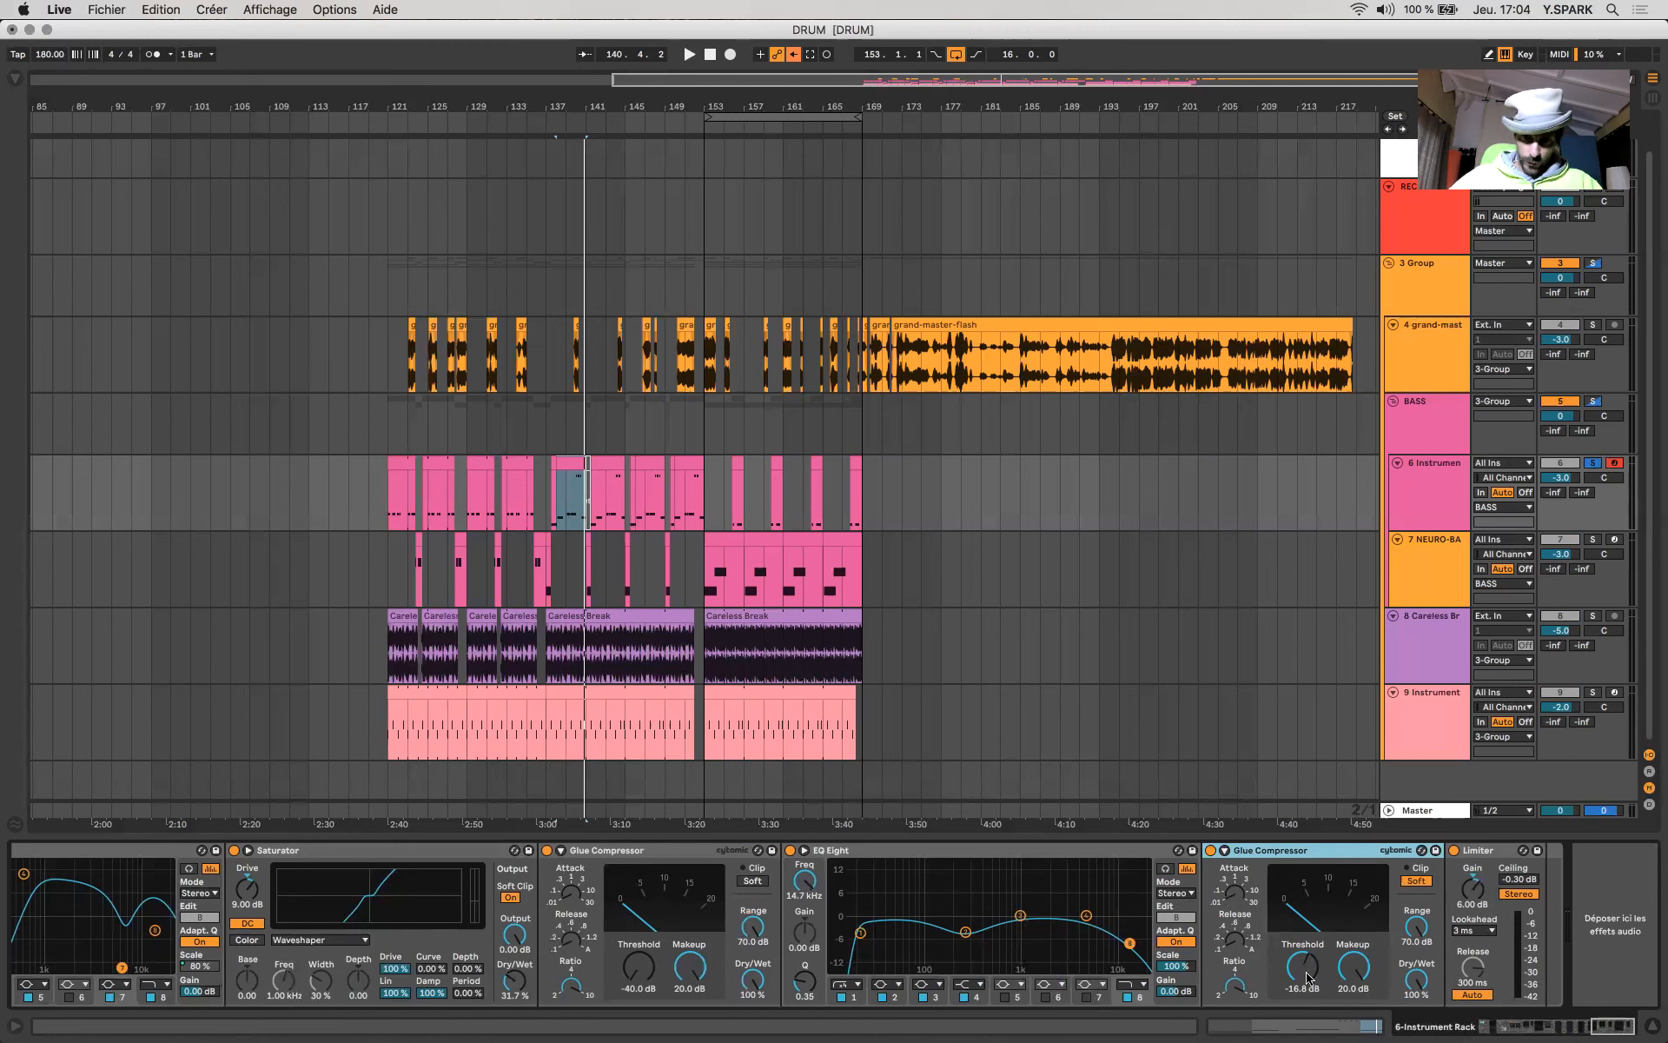
drag(1307, 975, 1307, 1035)
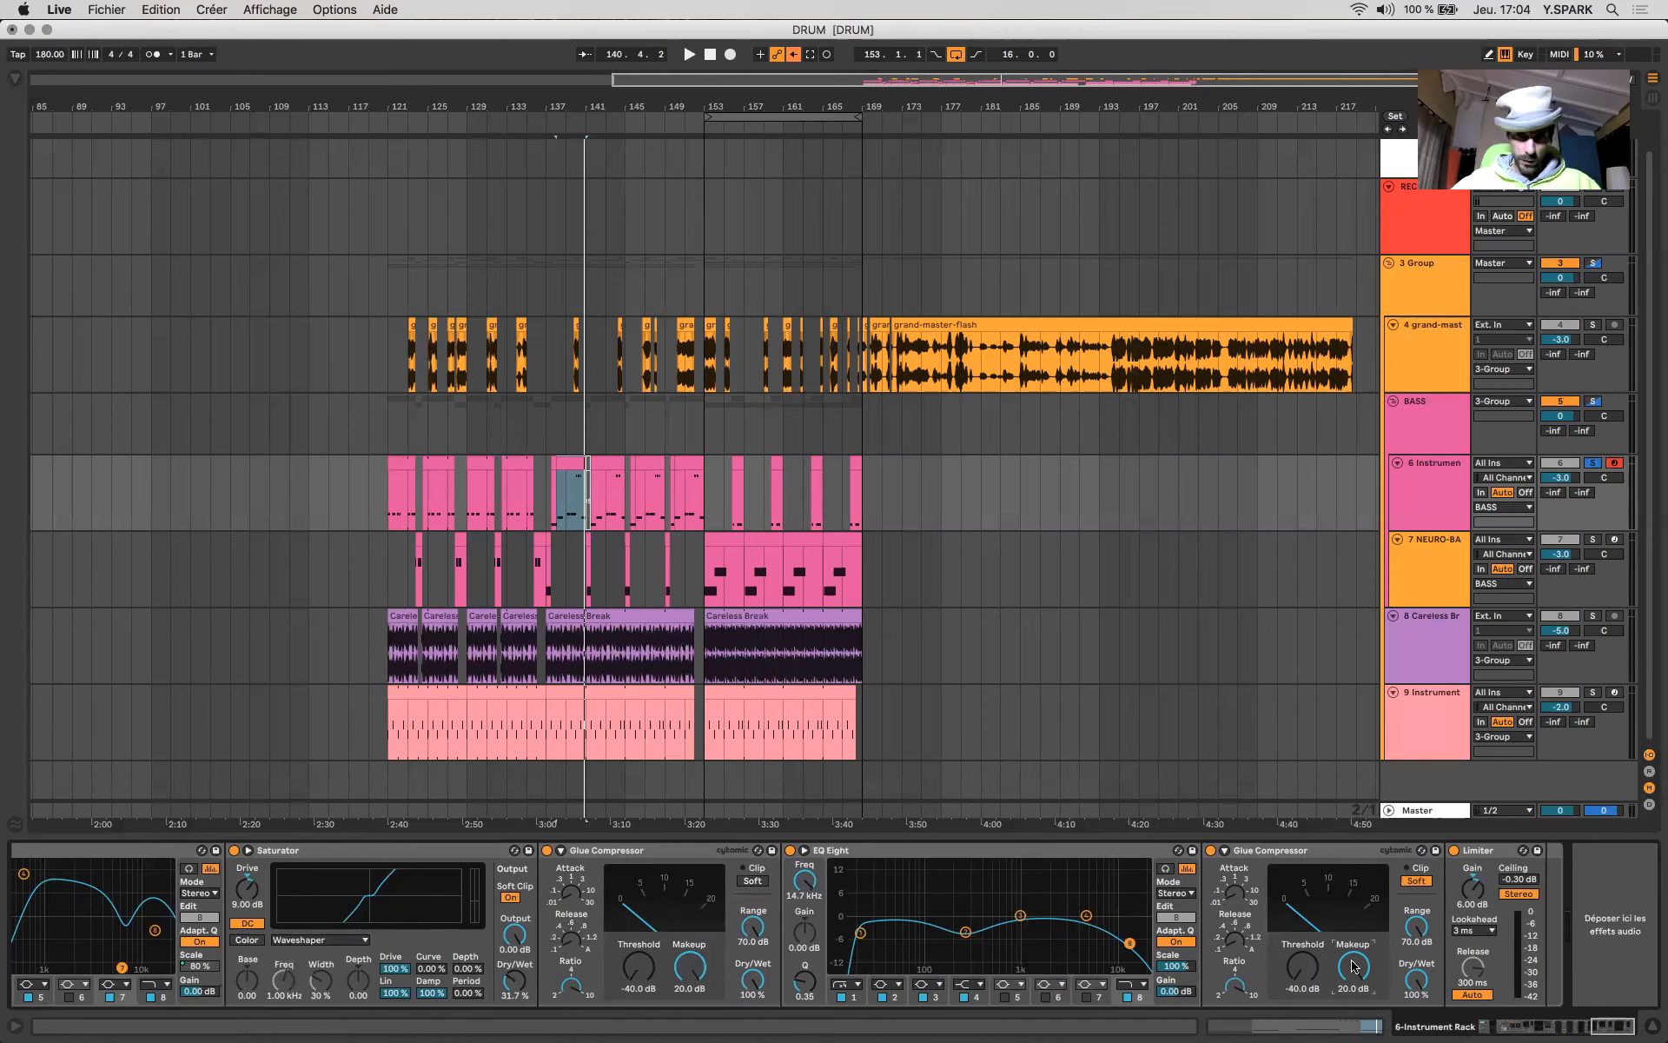
- Select the Limiter that ends the chain and return to the rack's macros and Operator
click(1485, 864)
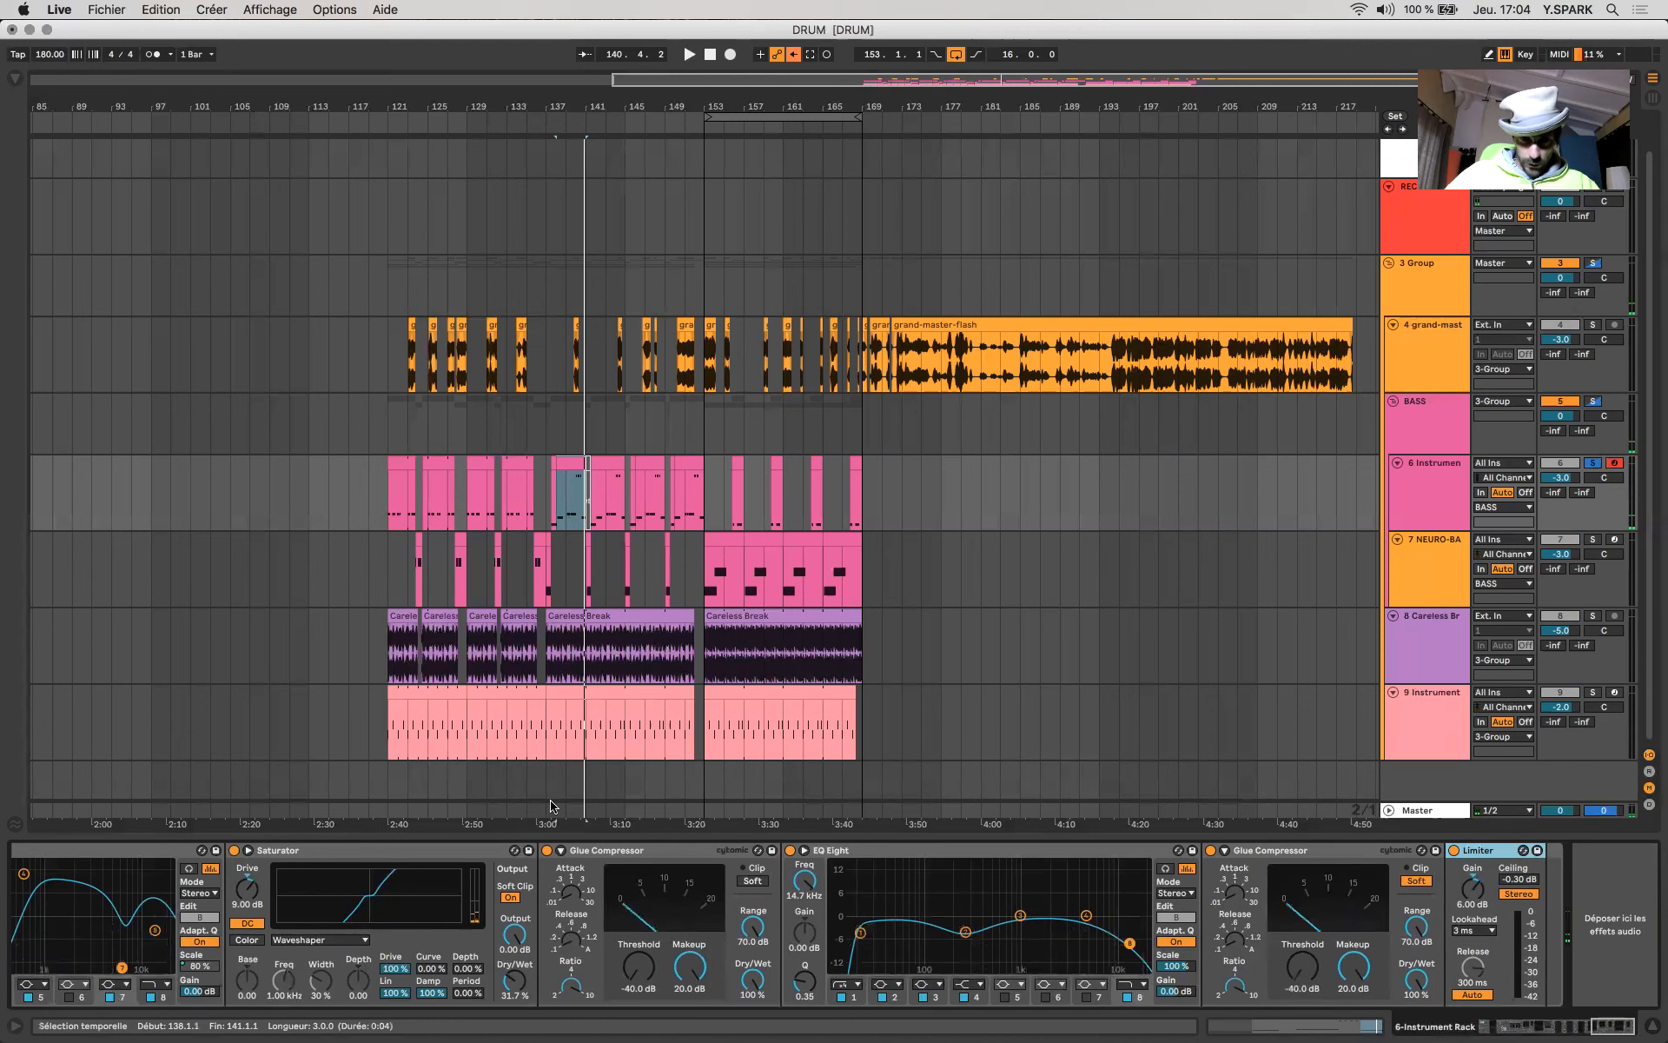
scroll(626, 952, left, 5)
scroll(626, 951, left, 10)
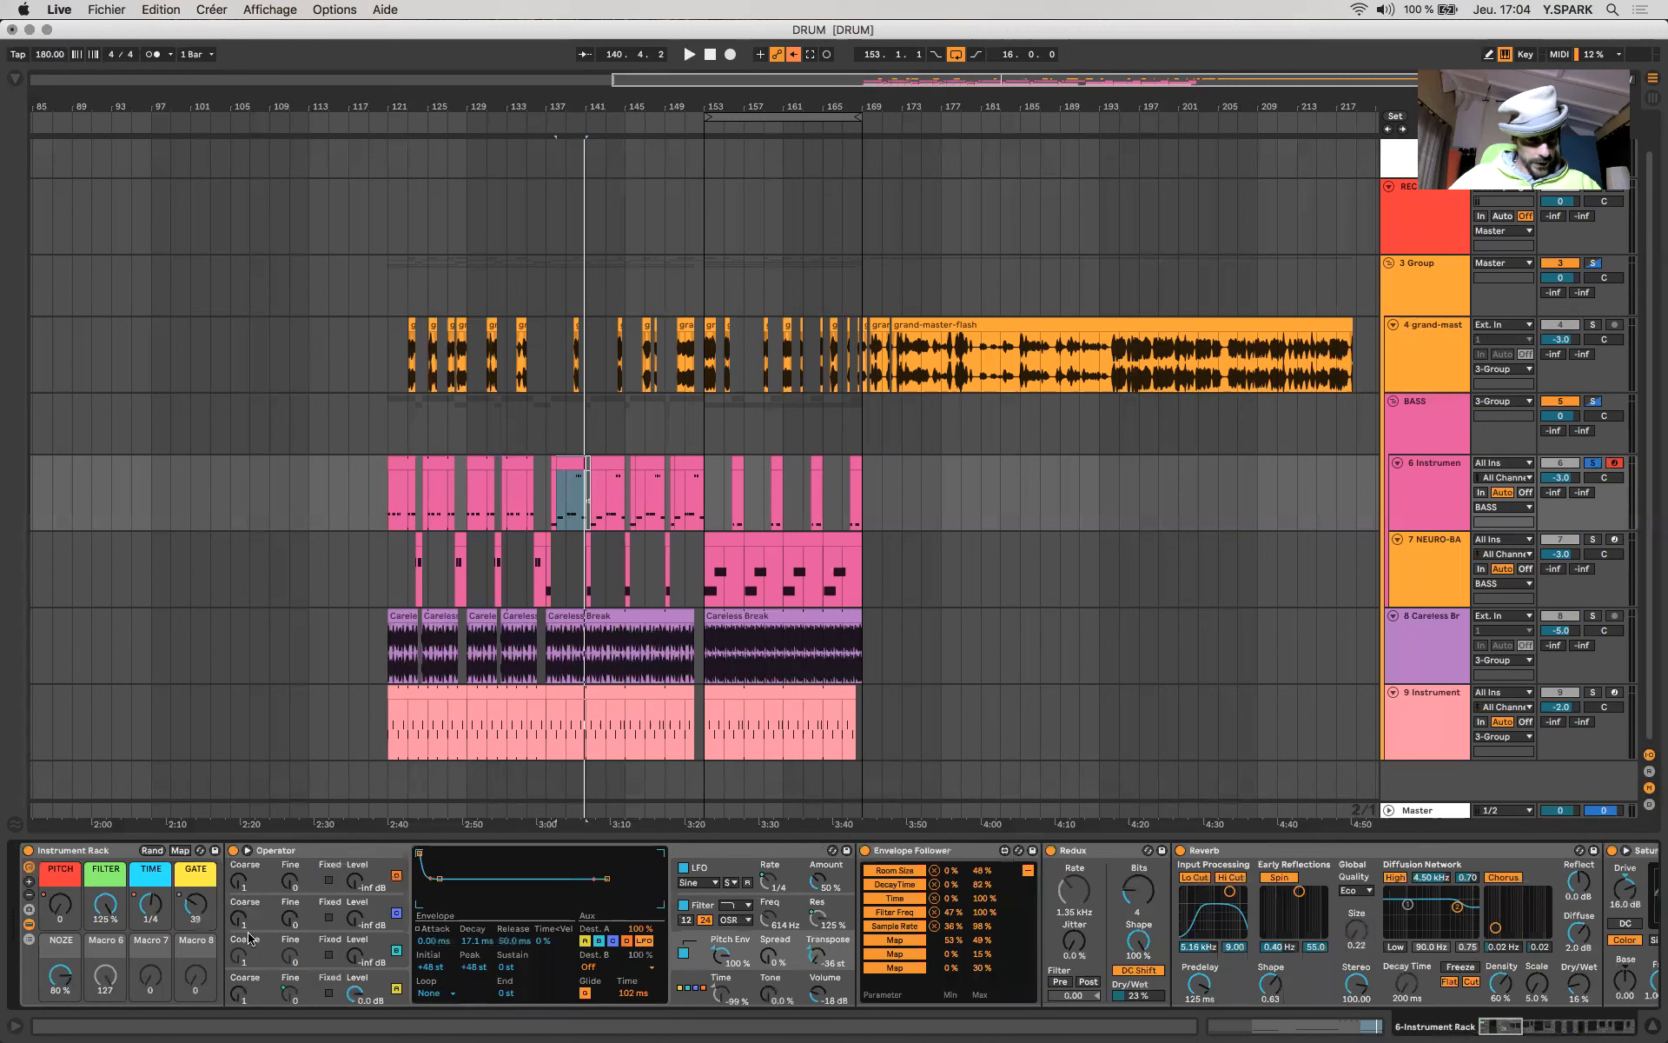
- Set the Instrument Rack's FILTER macro to 84 % and its TIME macro to 2
mouse_move(106, 904)
mouse_down()
mouse_move(105, 991)
mouse_move(105, 913)
mouse_move(105, 937)
mouse_move(153, 898)
mouse_move(98, 928)
mouse_move(97, 949)
mouse_move(102, 918)
mouse_up()
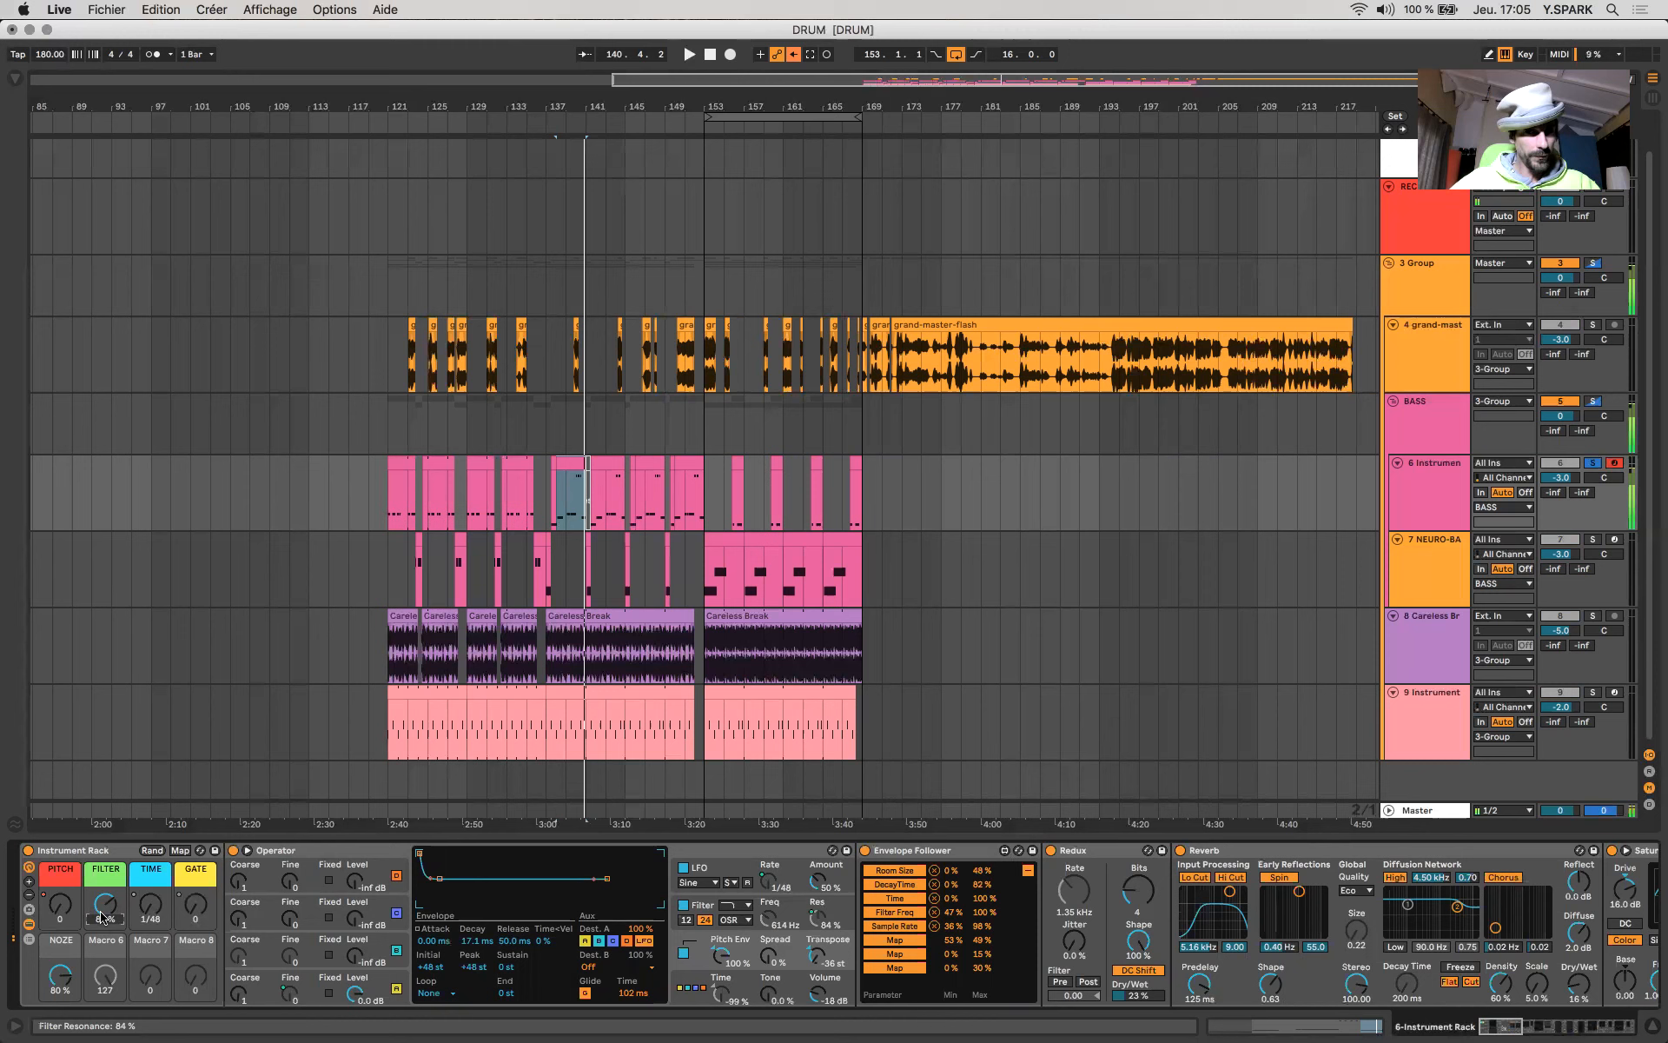
drag(102, 917, 151, 847)
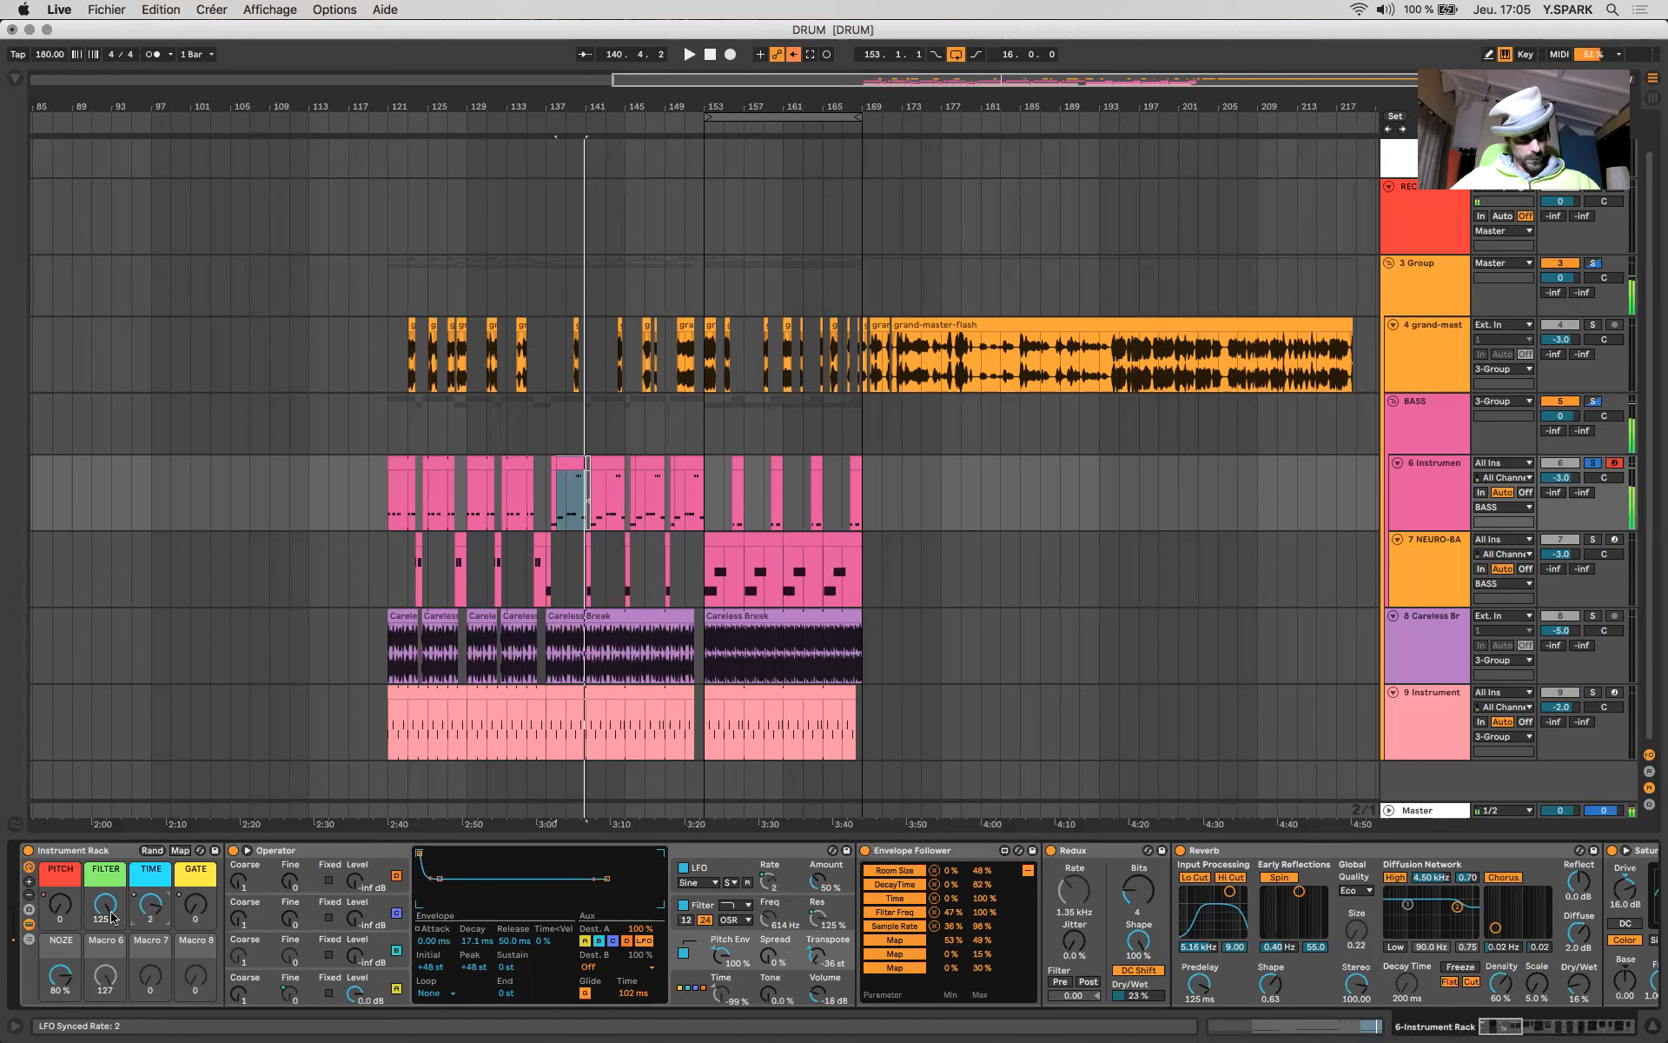
drag(105, 906, 196, 796)
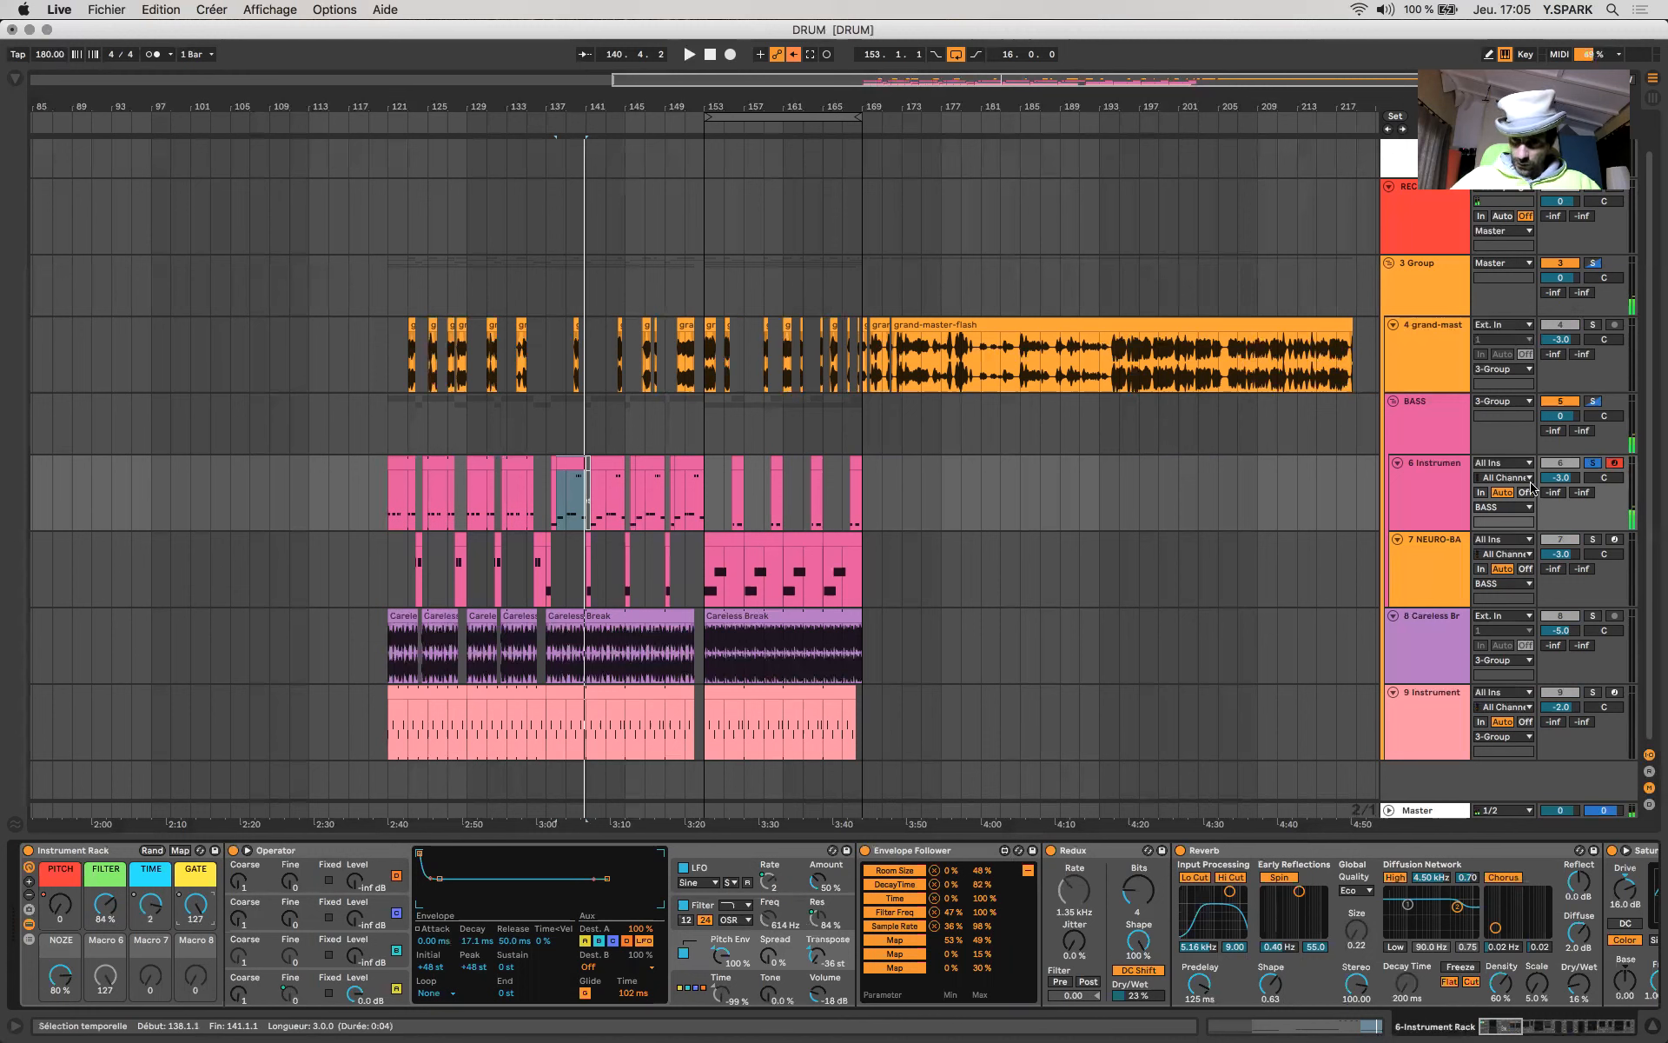
- Select the NEURO-BASS track, arm and solo it, and open its Vital synth
click(1415, 511)
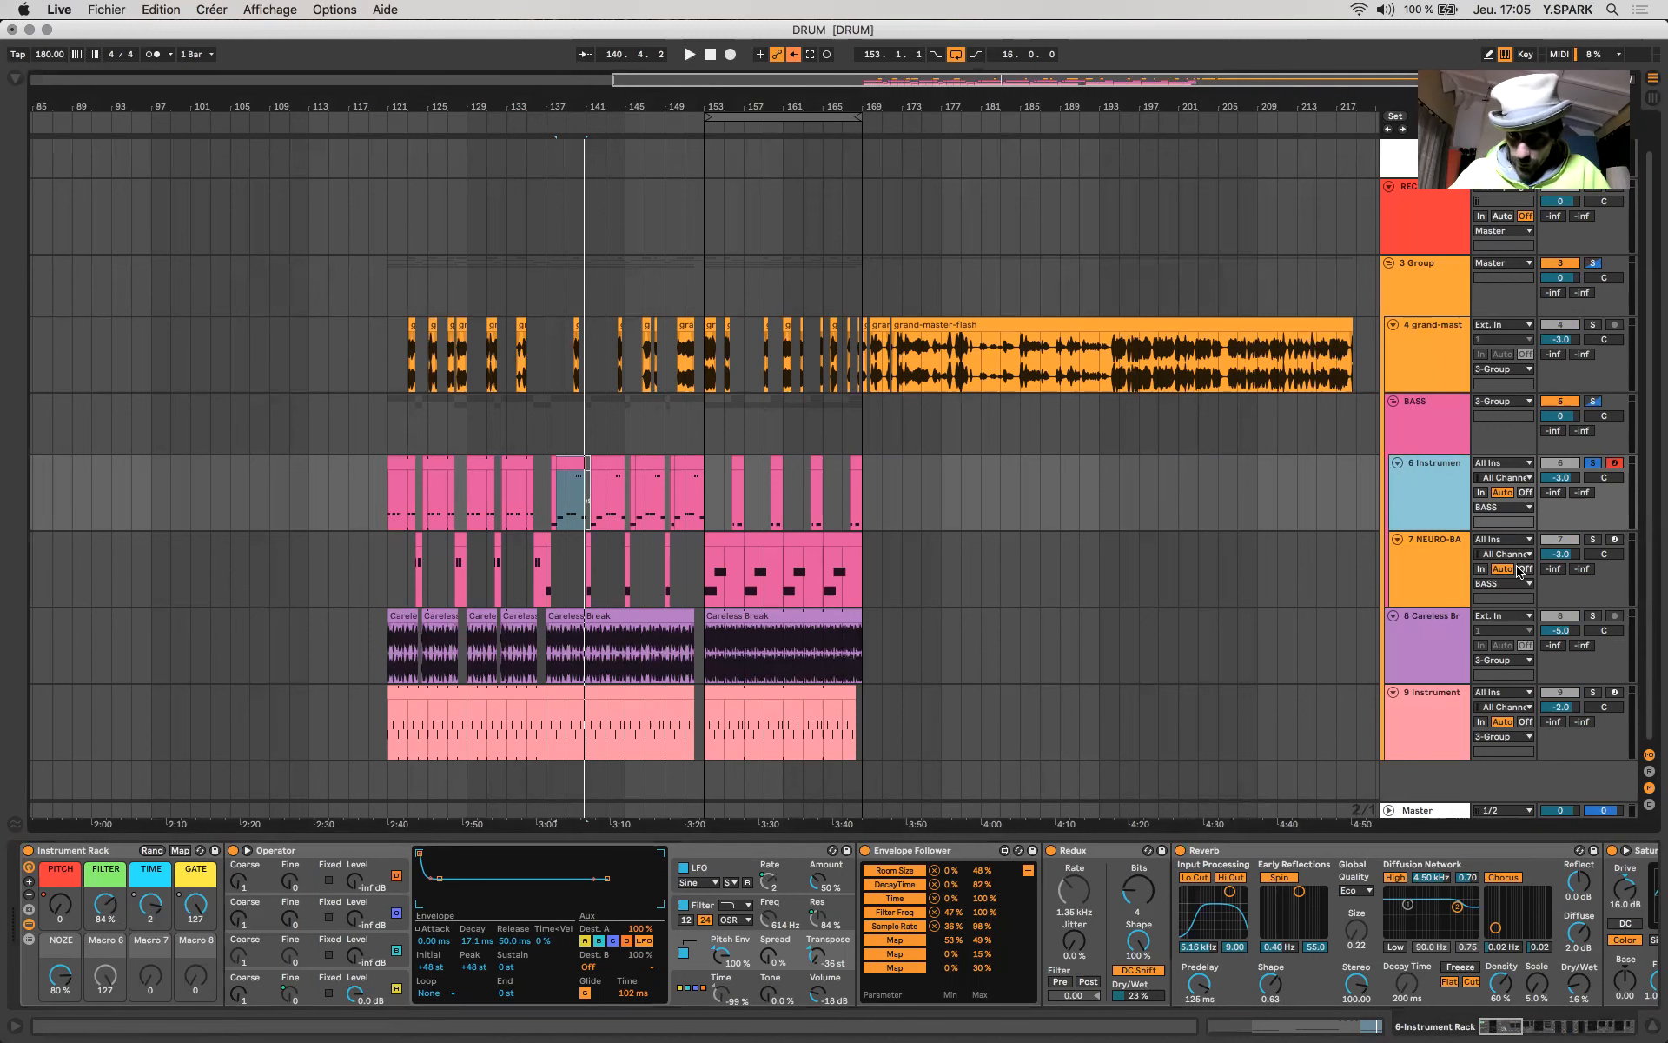
click(1401, 547)
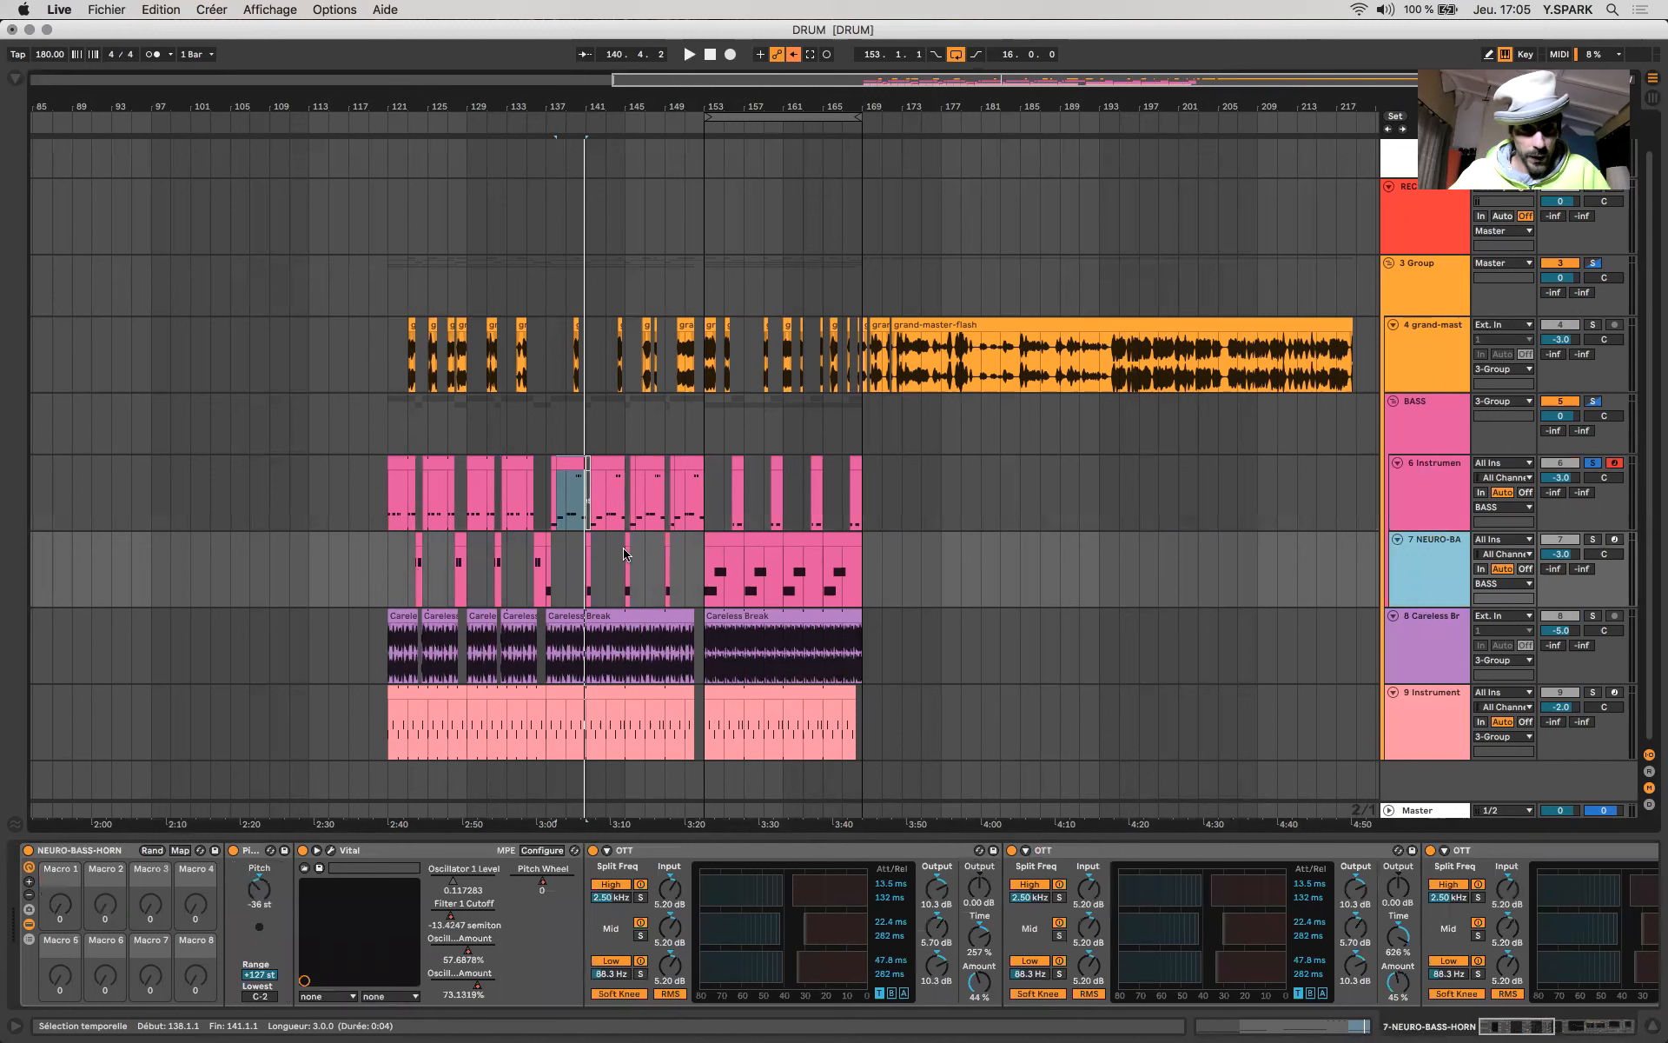
click(1615, 540)
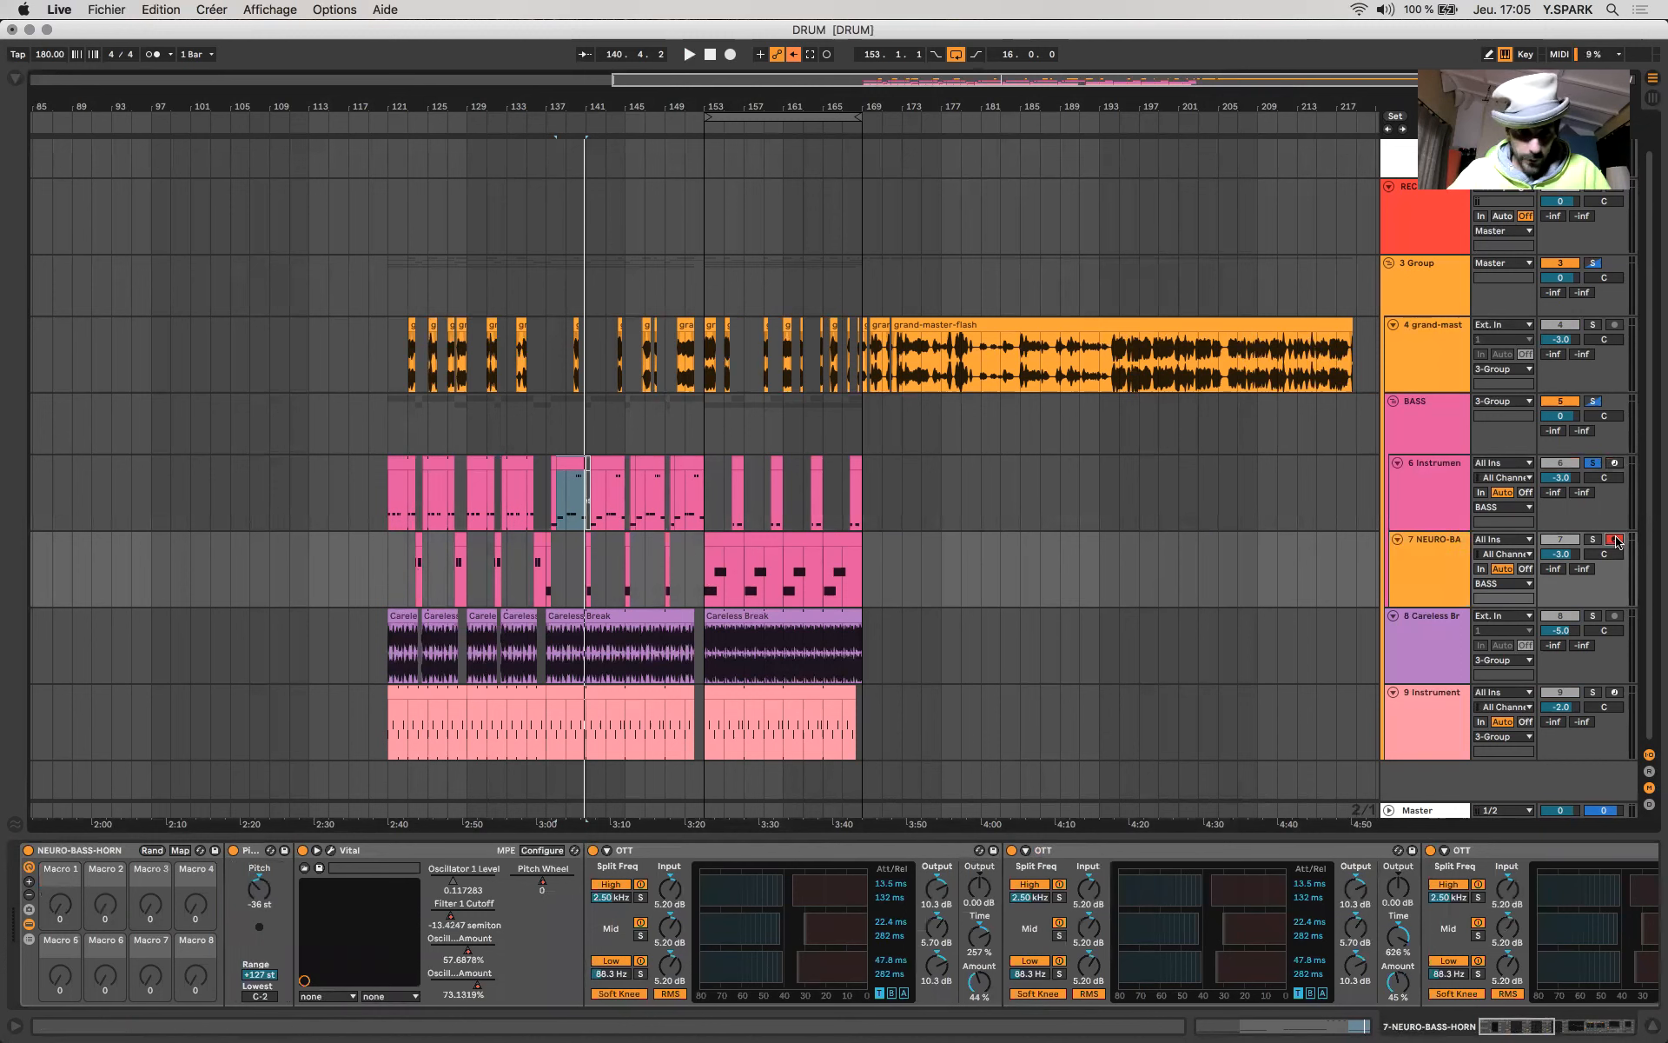
click(1596, 540)
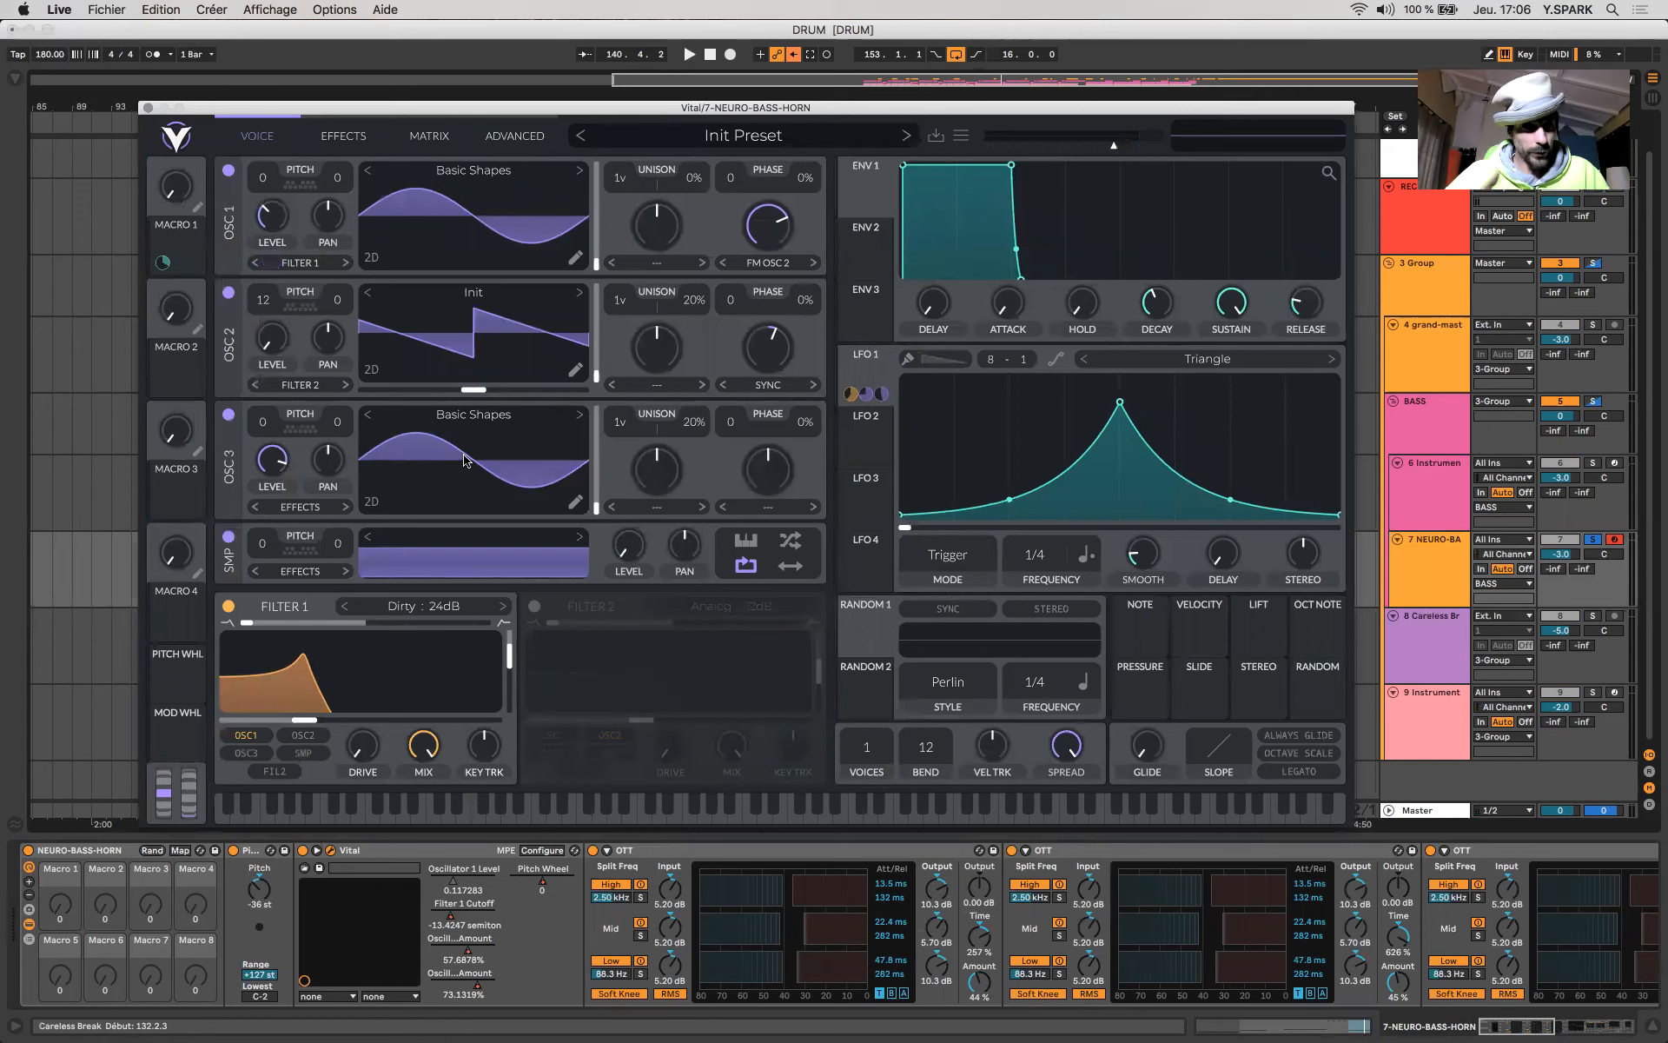
- Inspect the FM Osc 2 and Sync morph settings of oscillators 1 and 2 and list the available morph types
click(645, 558)
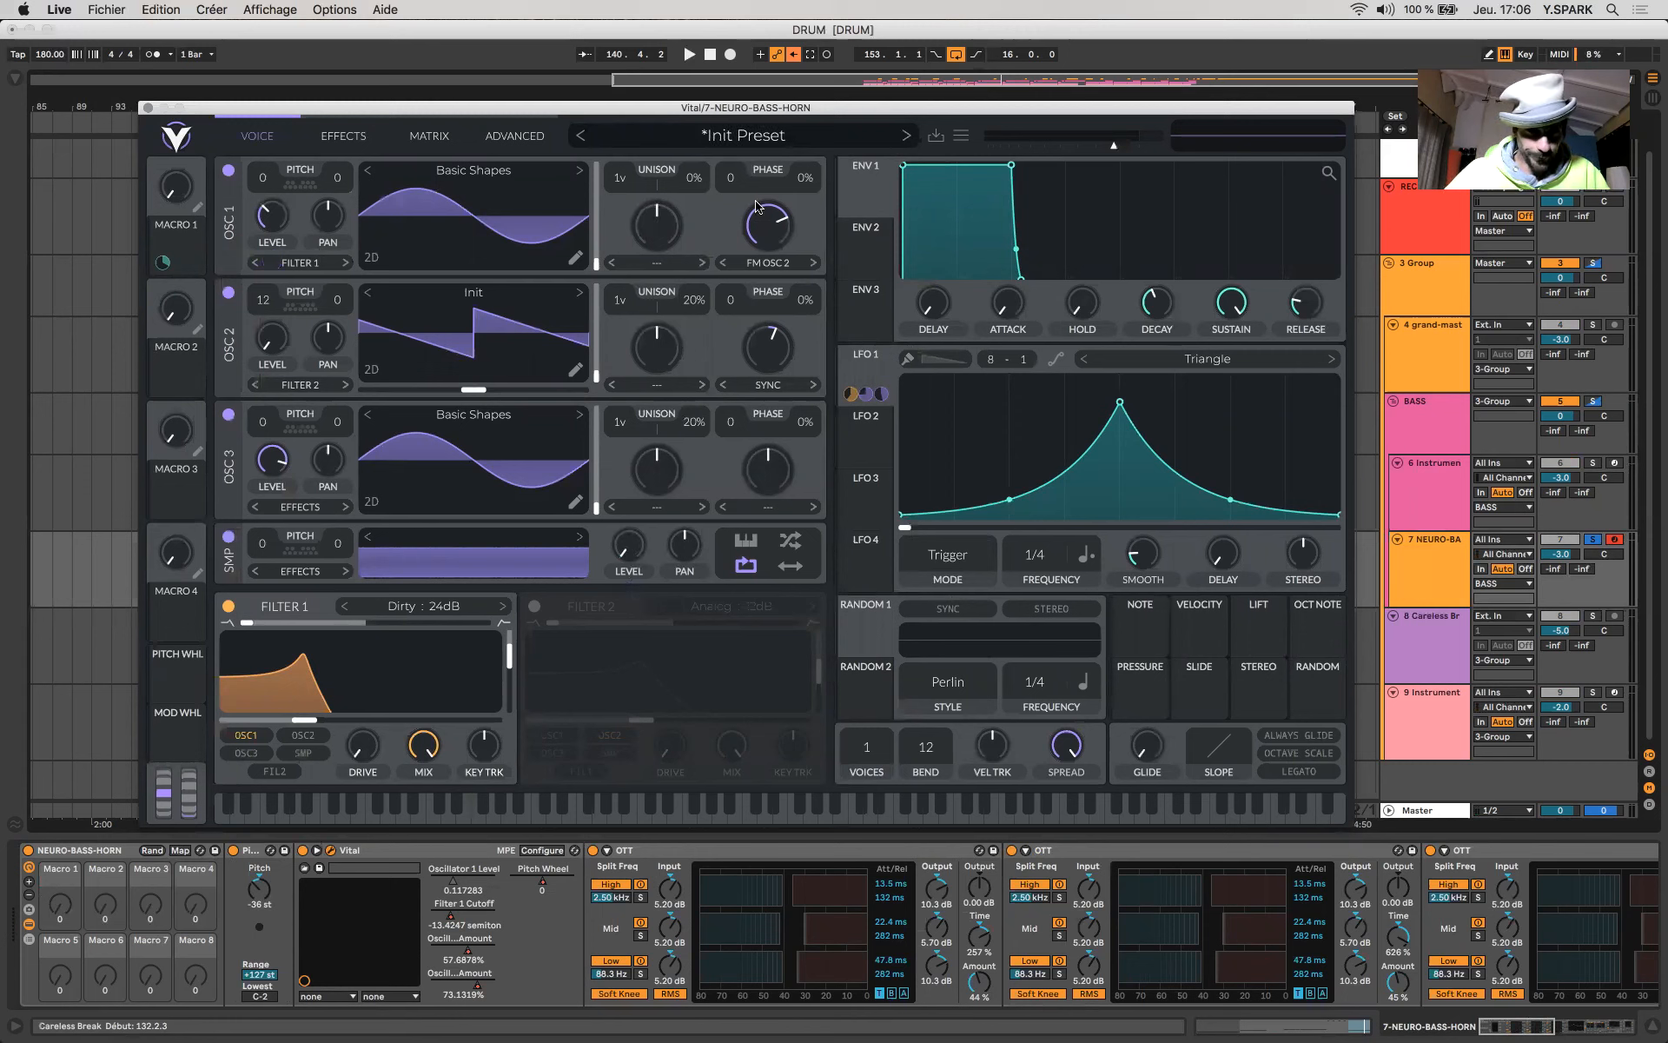
mouse_move(772, 347)
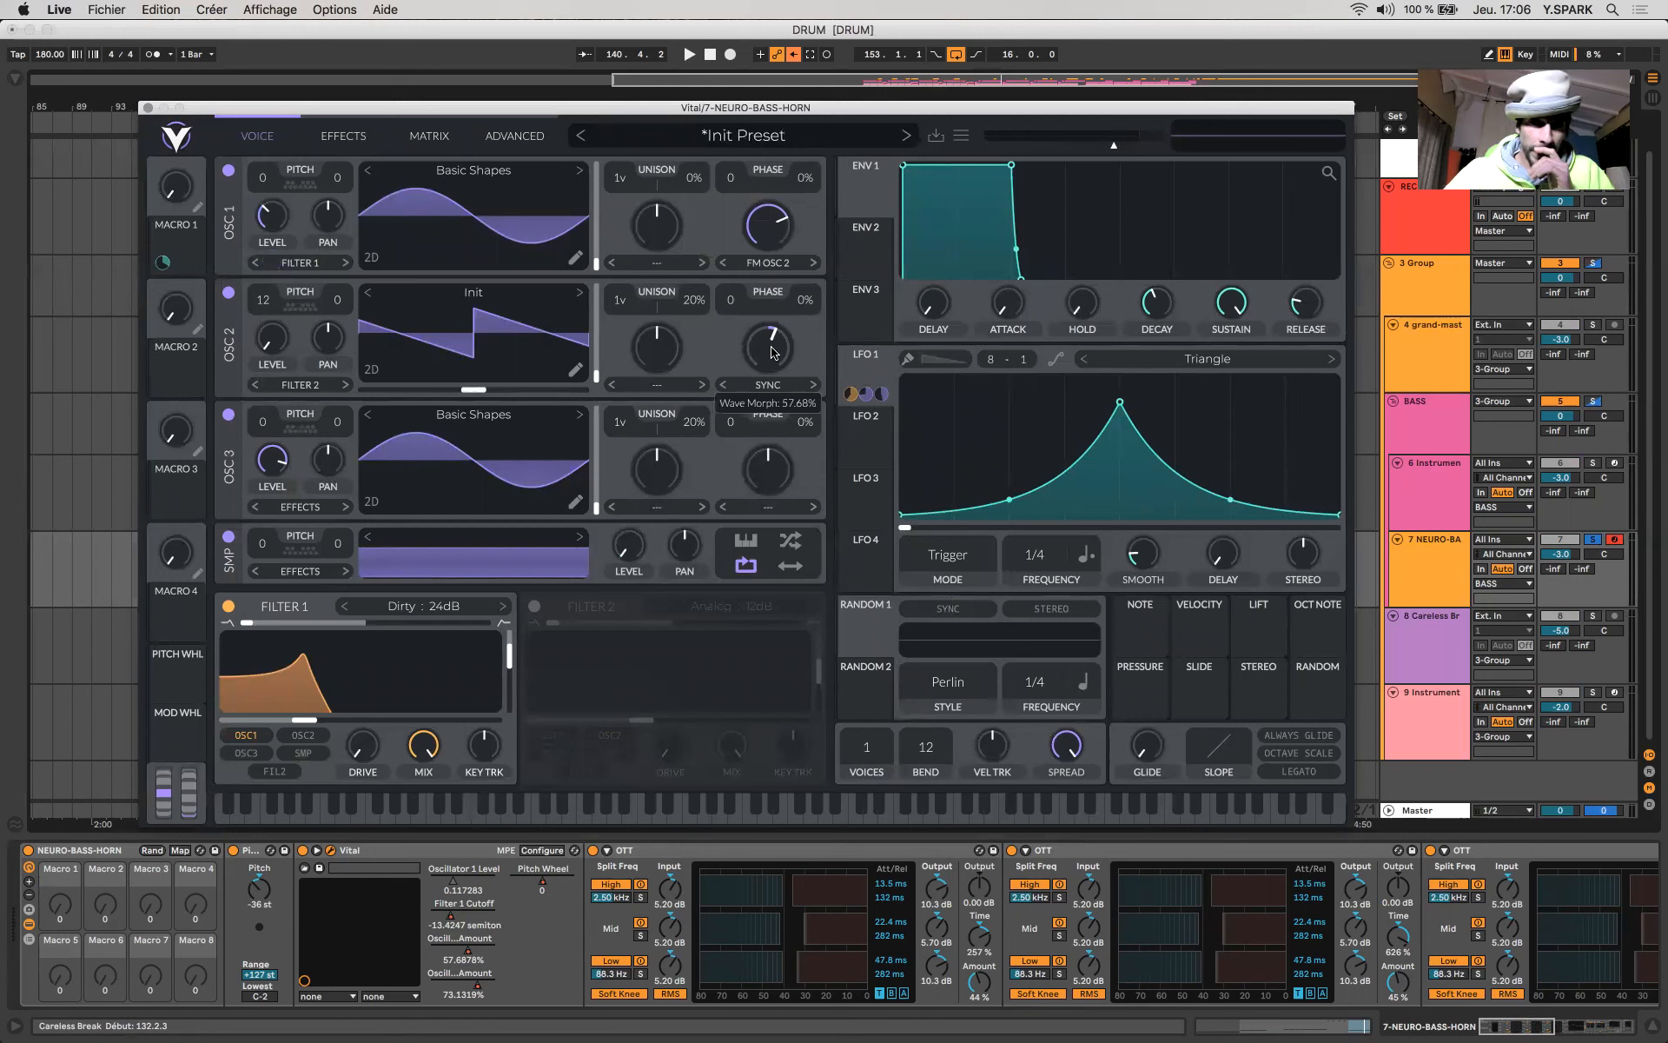
mouse_move(769, 230)
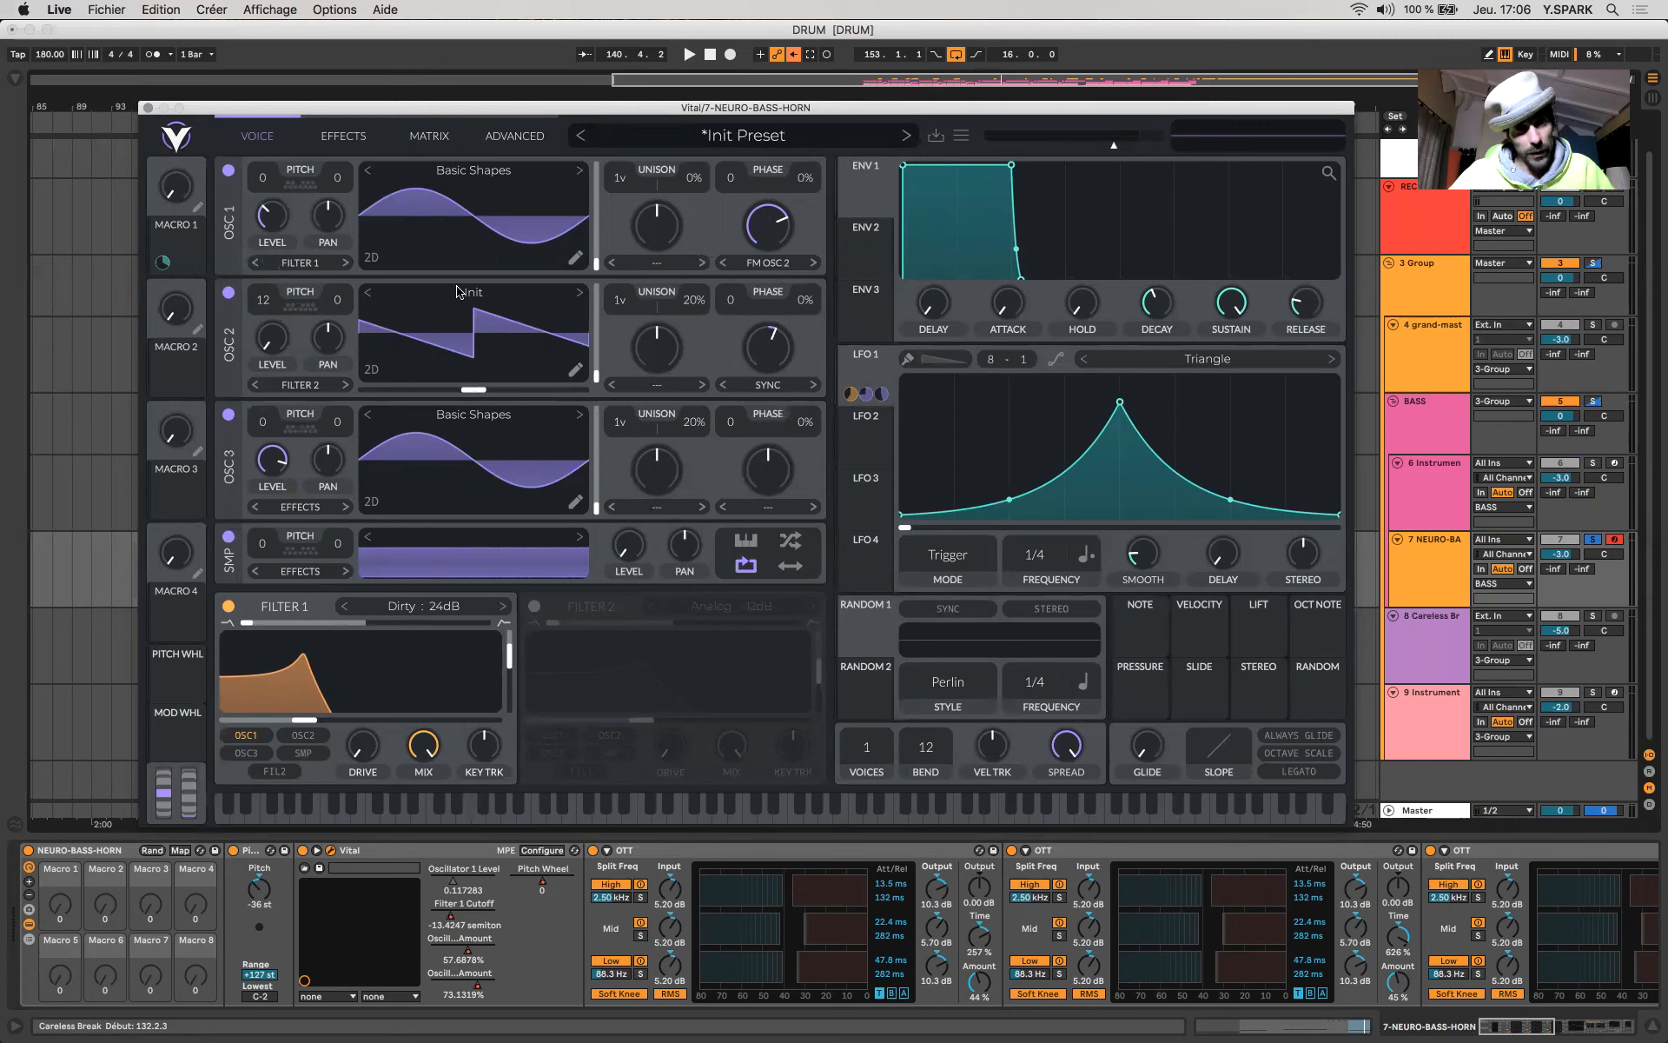
click(768, 387)
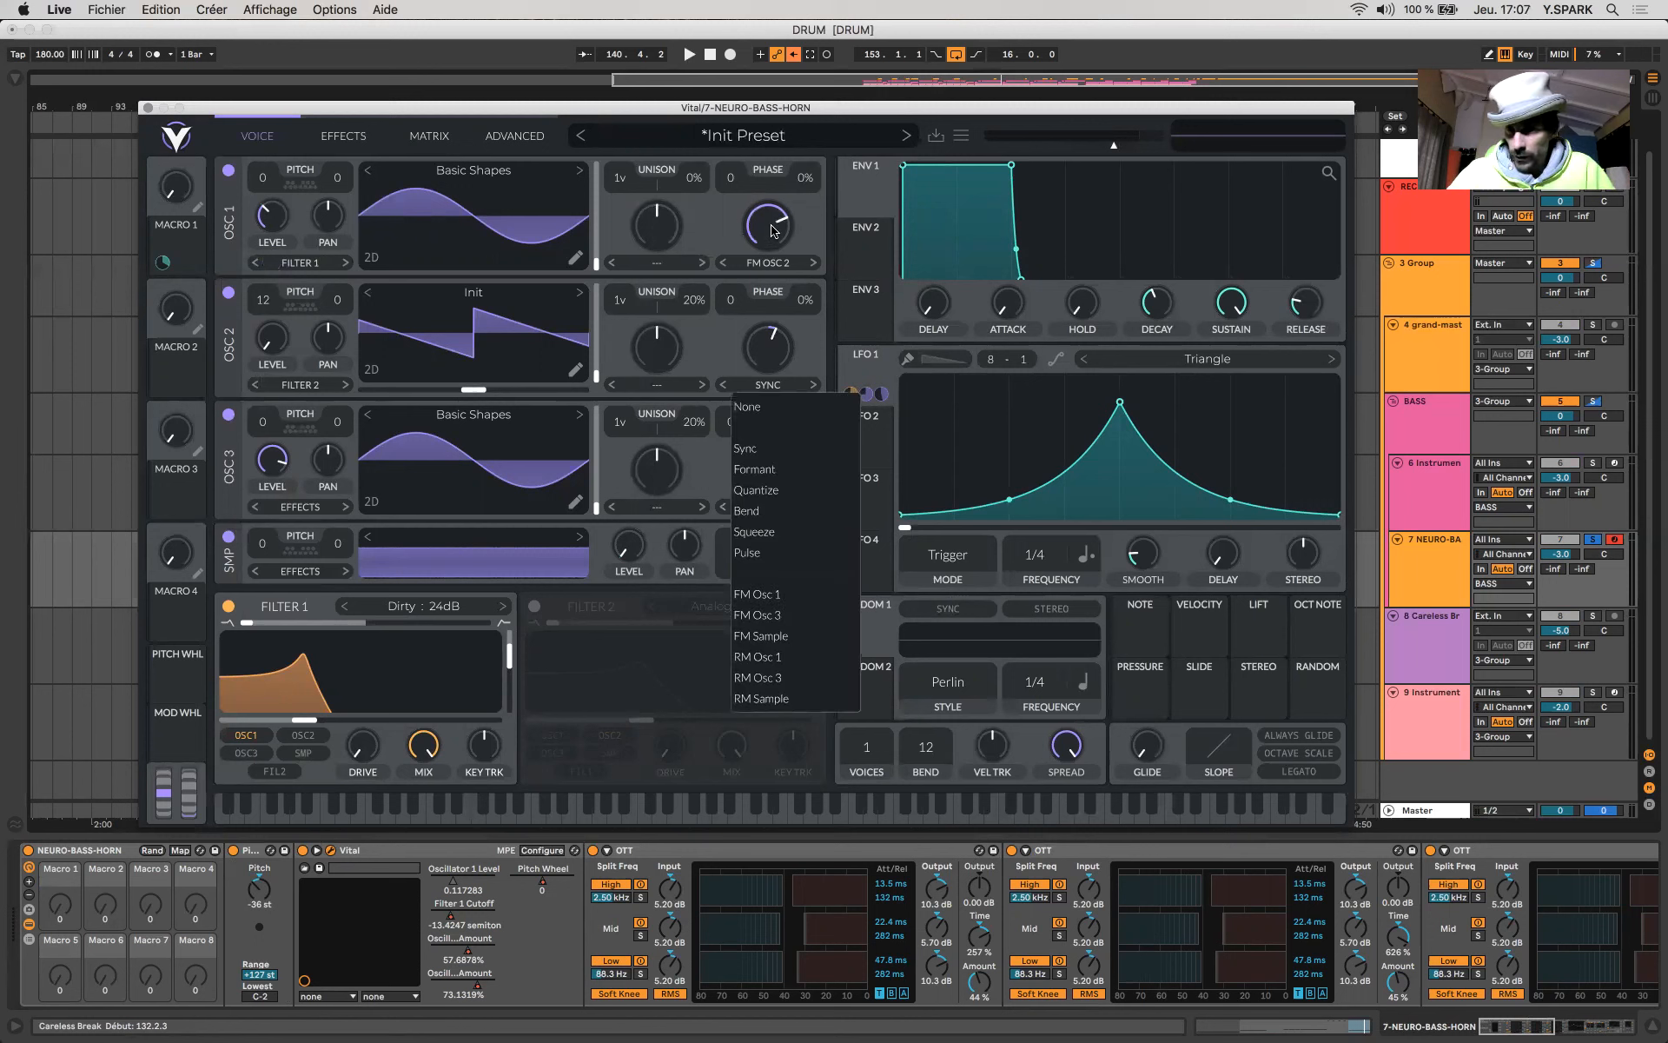
- Set oscillator 1's FM Osc 2 amount to about 69% and oscillator 2's Sync amount to about 58%
drag(772, 231, 755, 424)
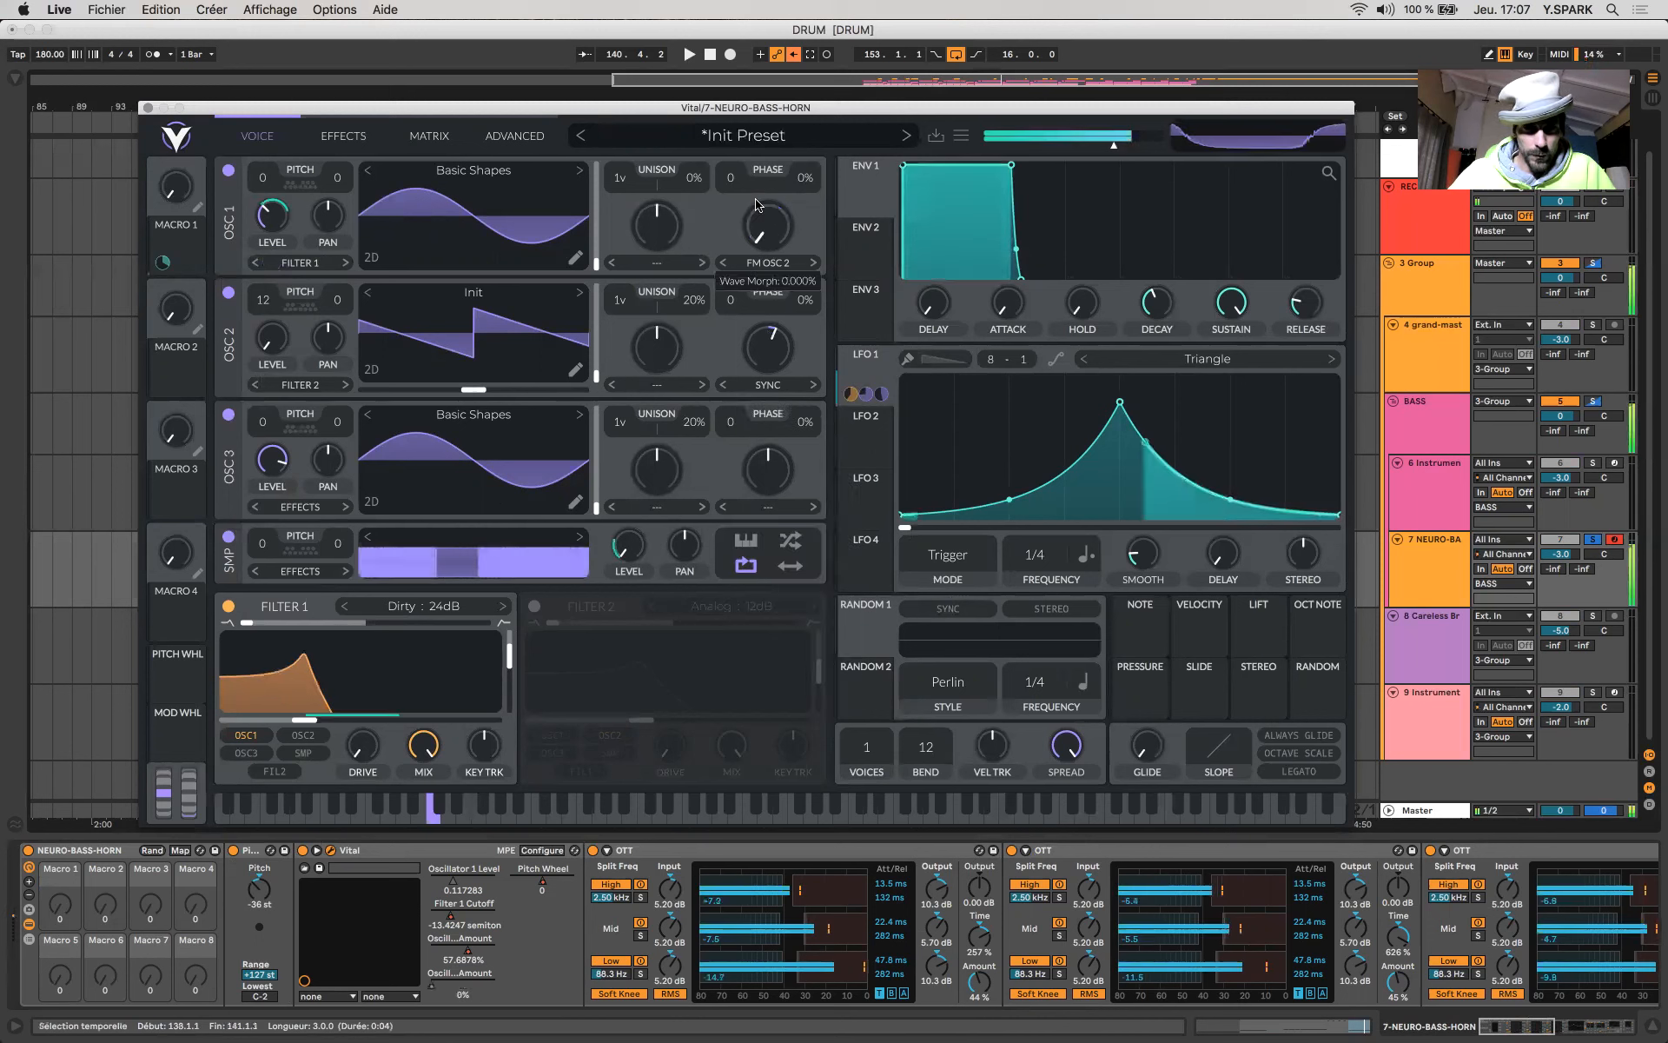
drag(748, 310, 761, 249)
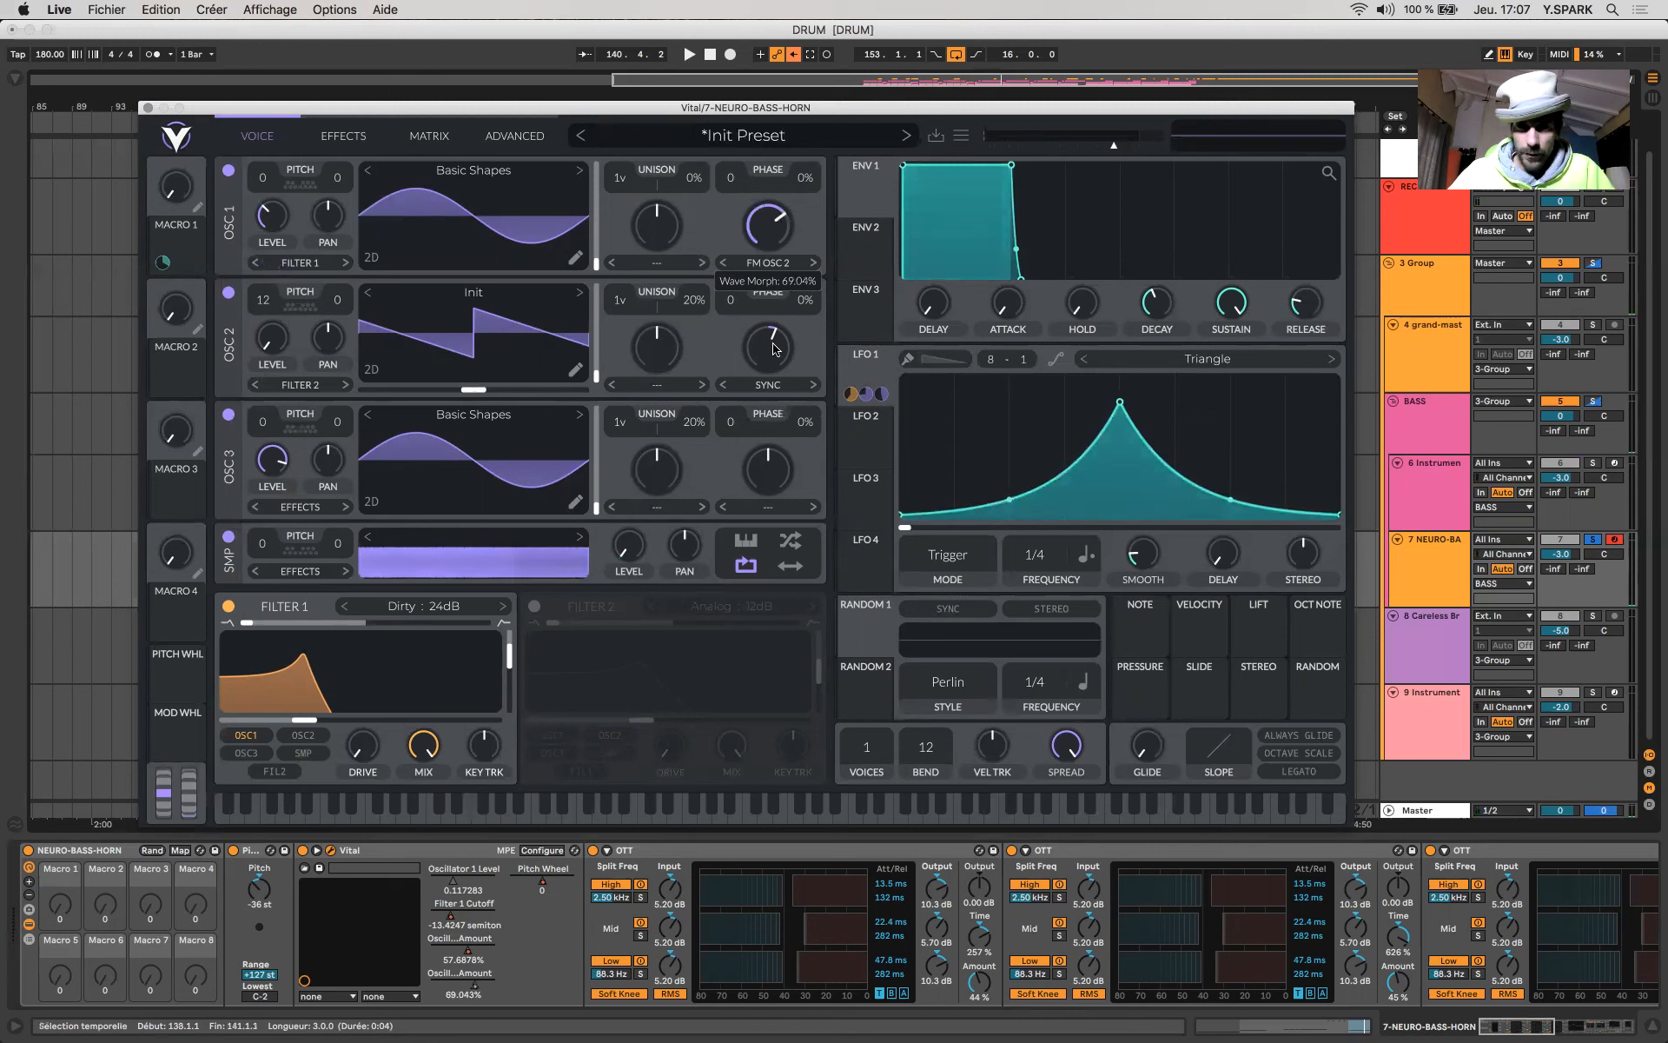
mouse_move(776, 349)
mouse_down()
mouse_move(773, 332)
mouse_move(775, 347)
mouse_up()
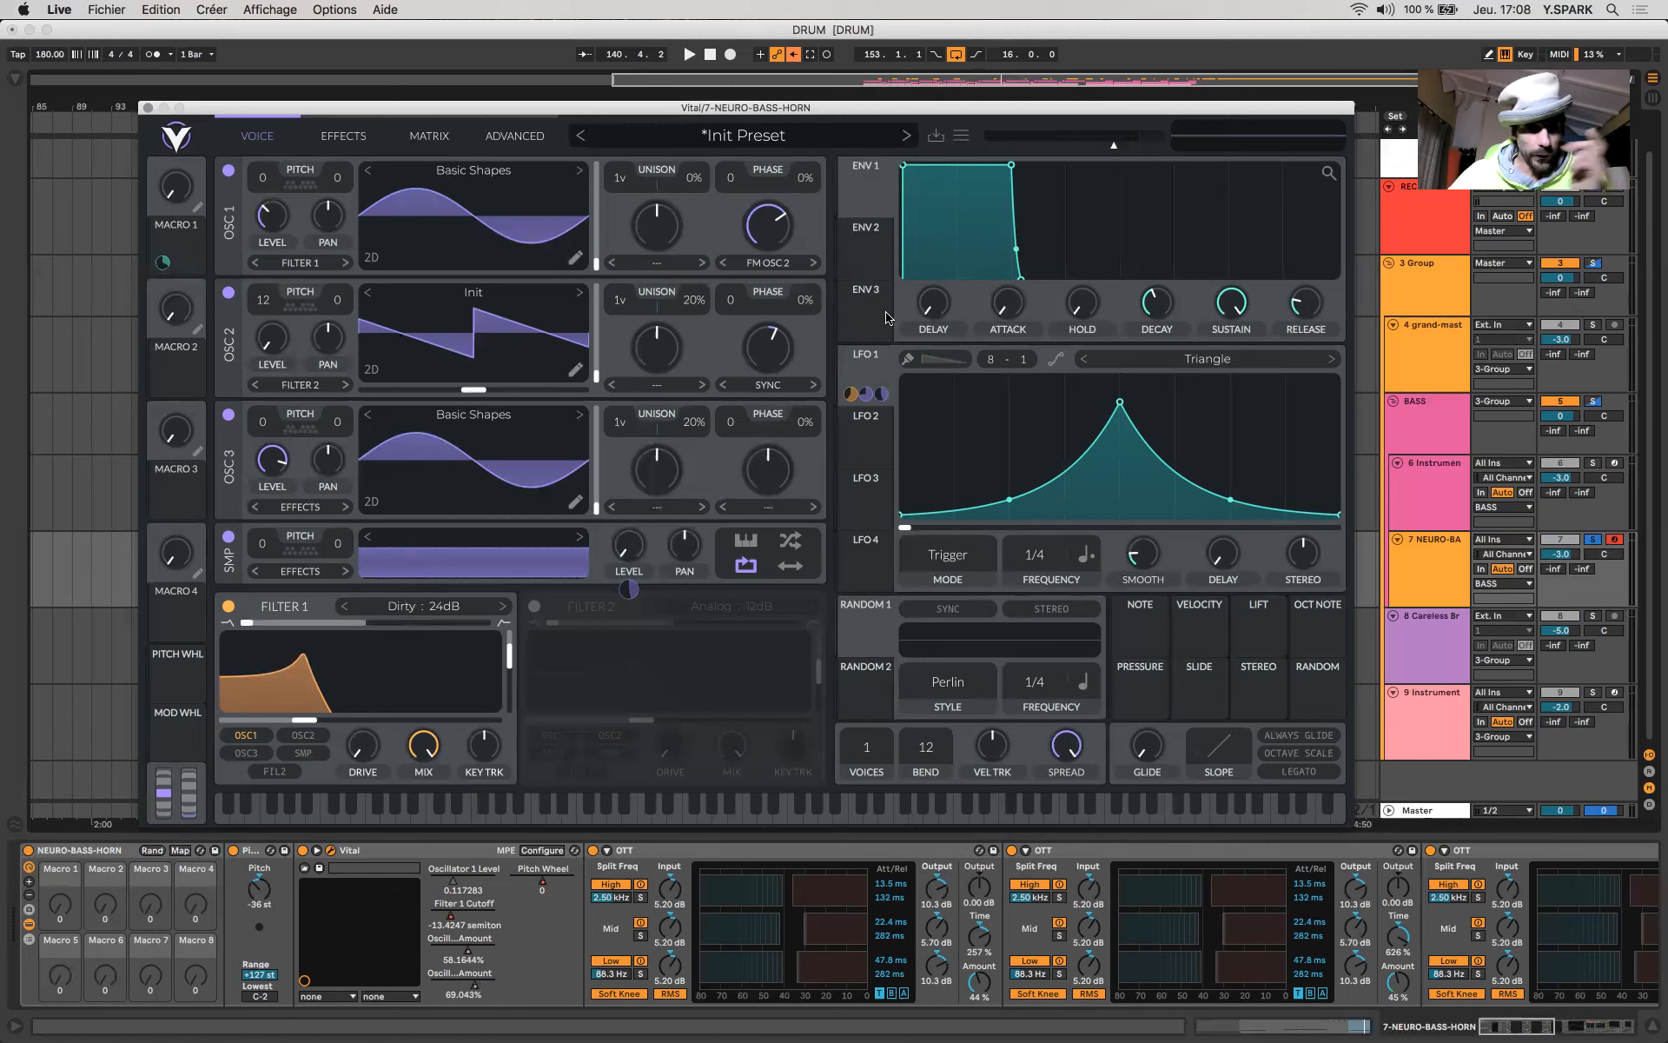
- Raise the centre peak of LFO 1's triangle curve slightly
click(878, 358)
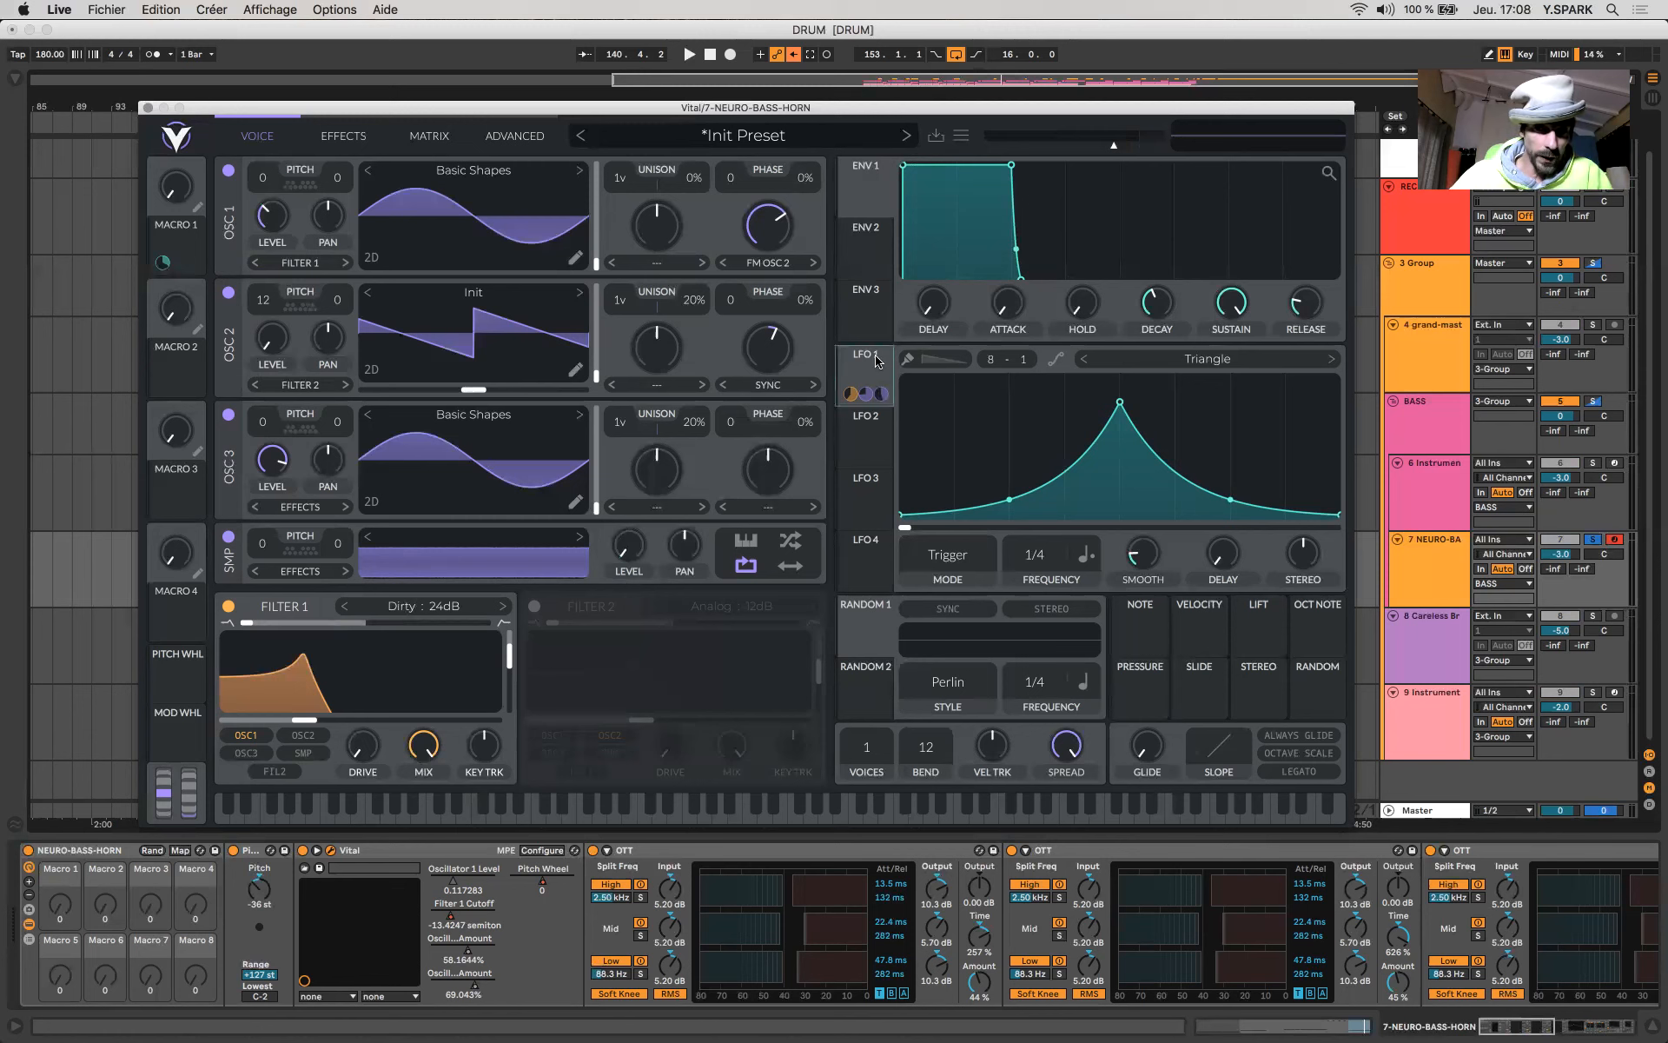
drag(1120, 405, 961, 402)
drag(1246, 413, 1119, 385)
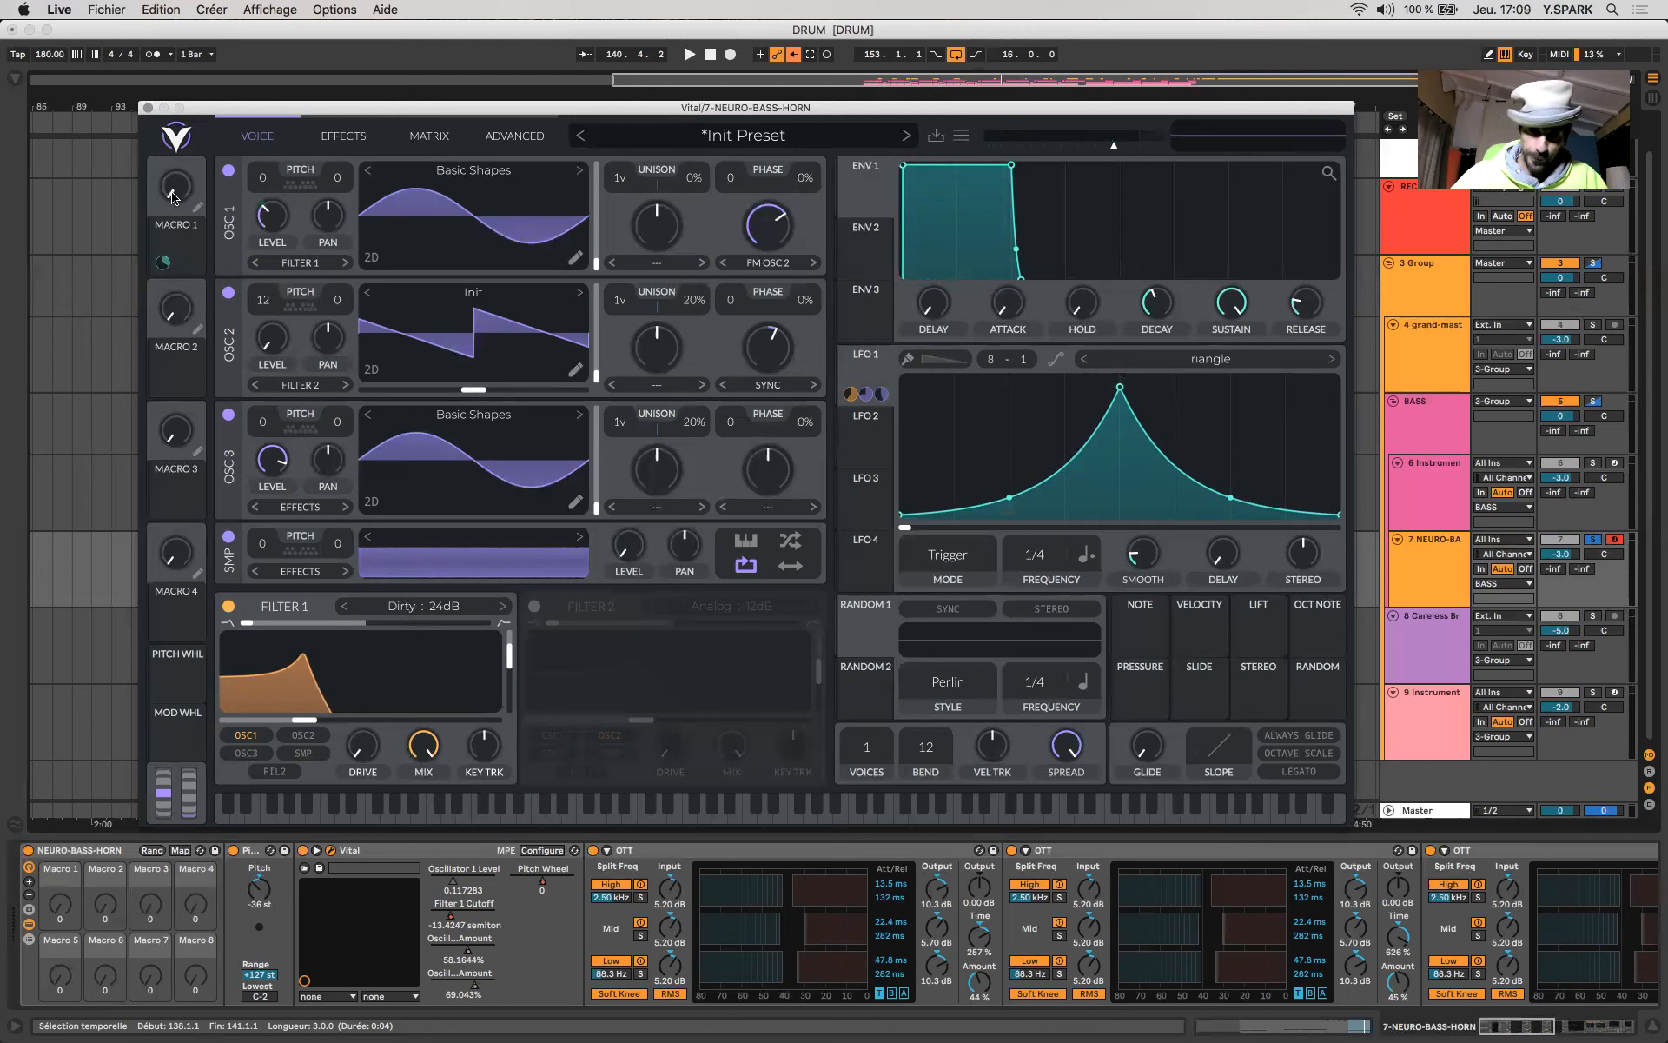
- Examine Macro 1, LFO 1's frequency sync options and the parameters that LFO 1 modulates
drag(174, 195, 150, 123)
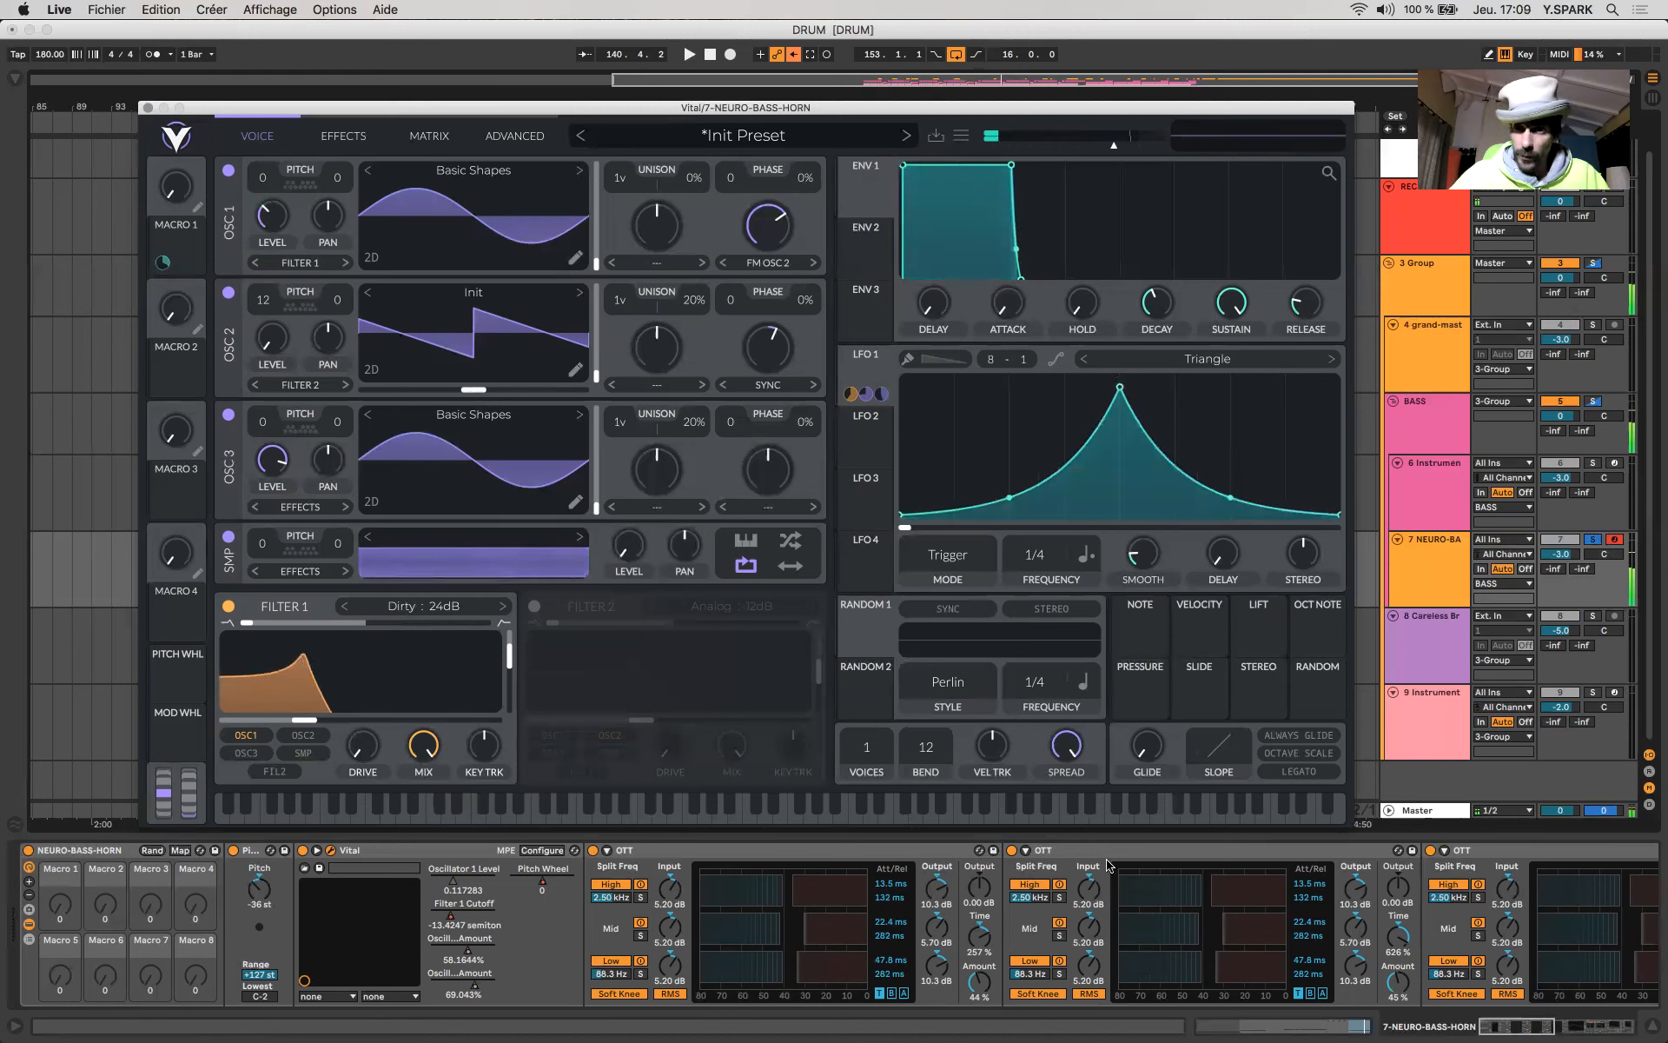
click(1087, 558)
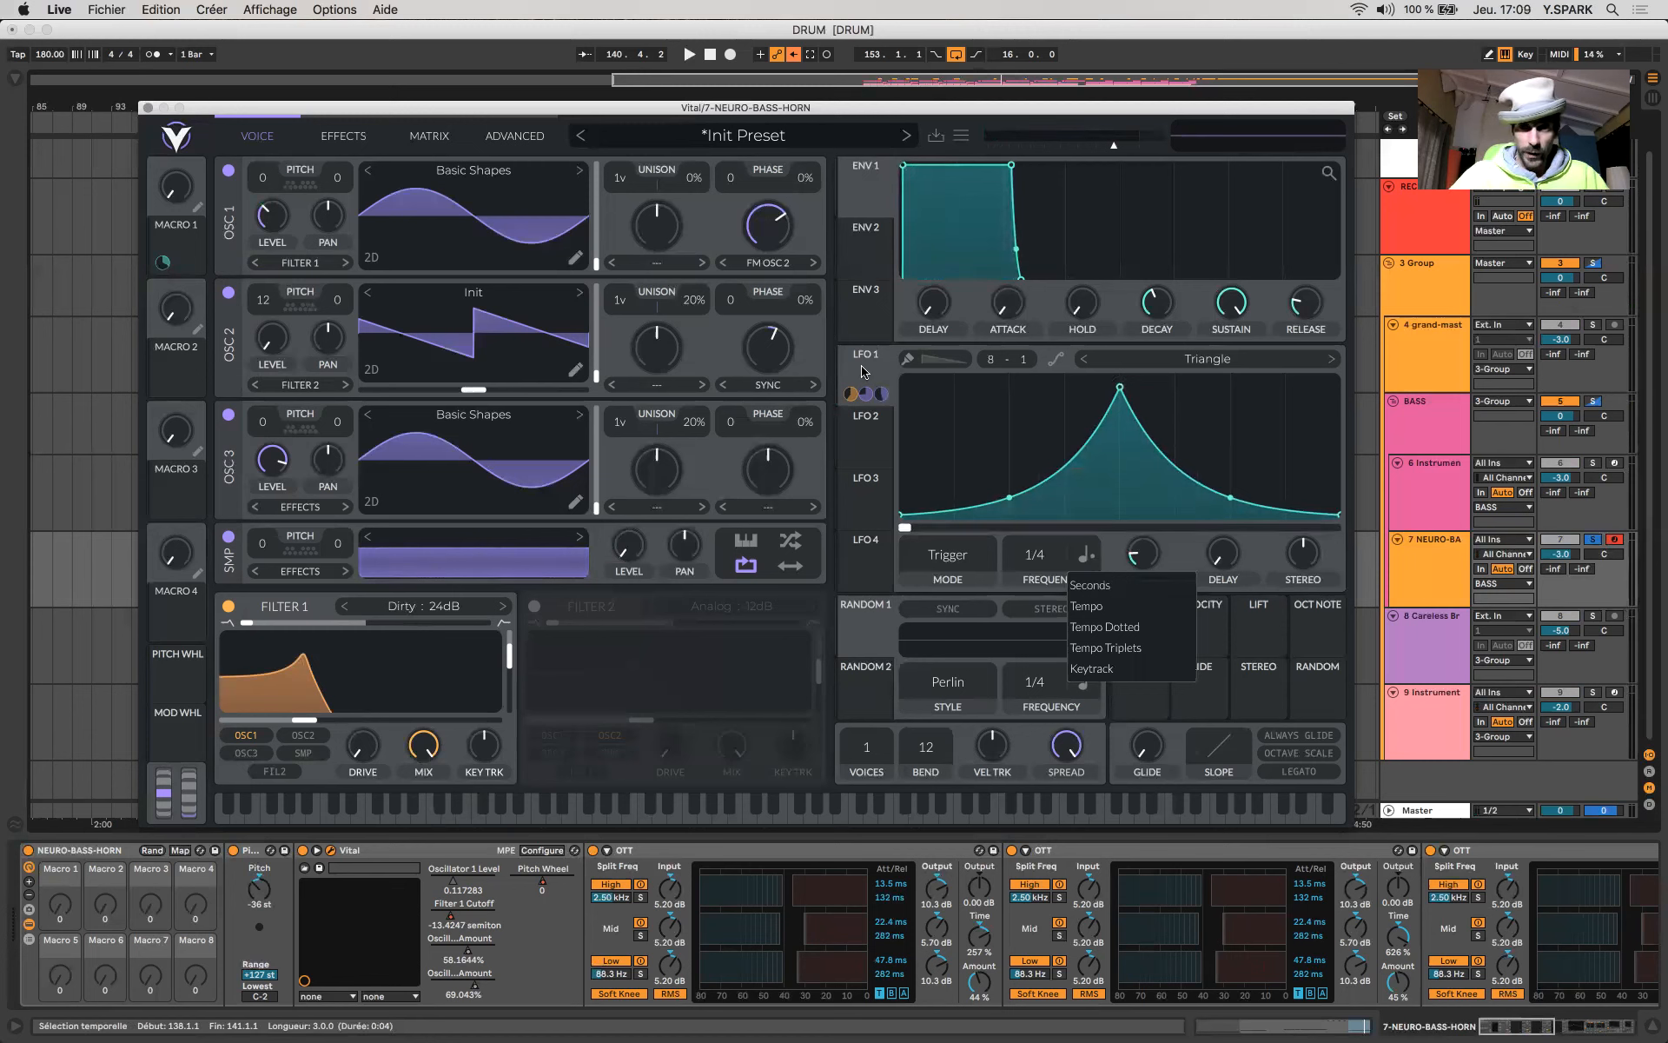
click(850, 402)
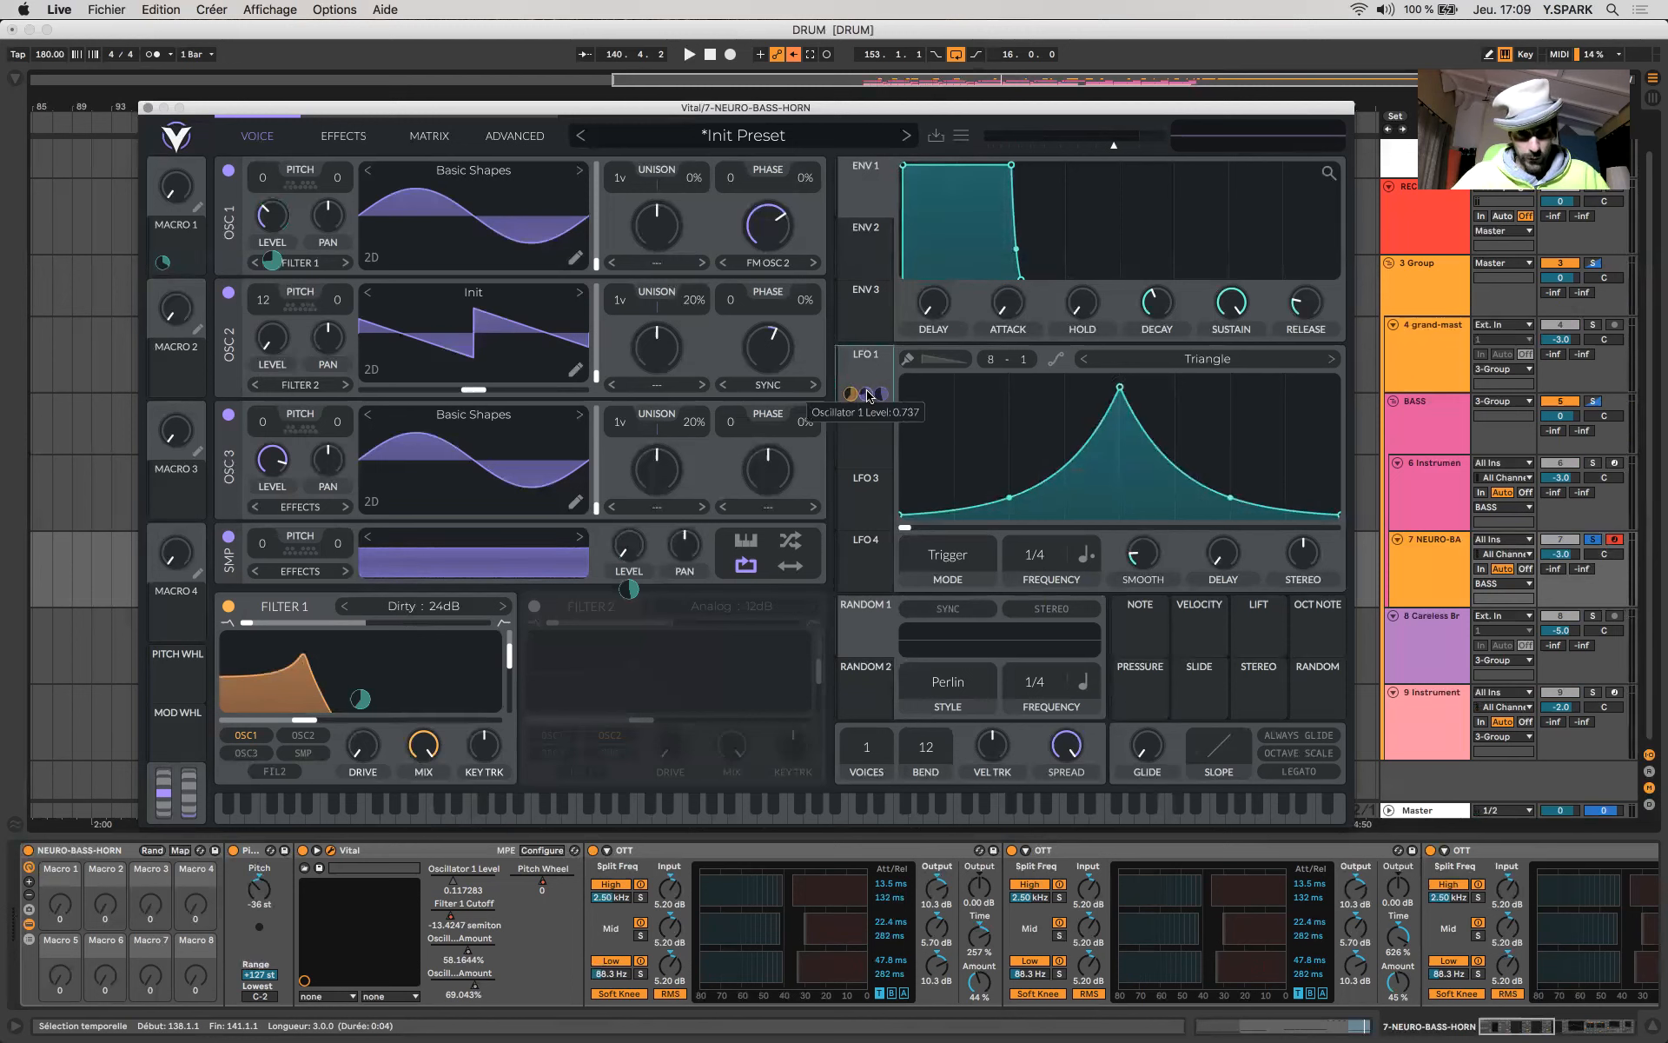
- Lower oscillator 1's level to about 0.069 and oscillator 3's level slightly, and add a little glide with Legato enabled
click(278, 215)
drag(278, 218, 265, 262)
drag(278, 465, 263, 456)
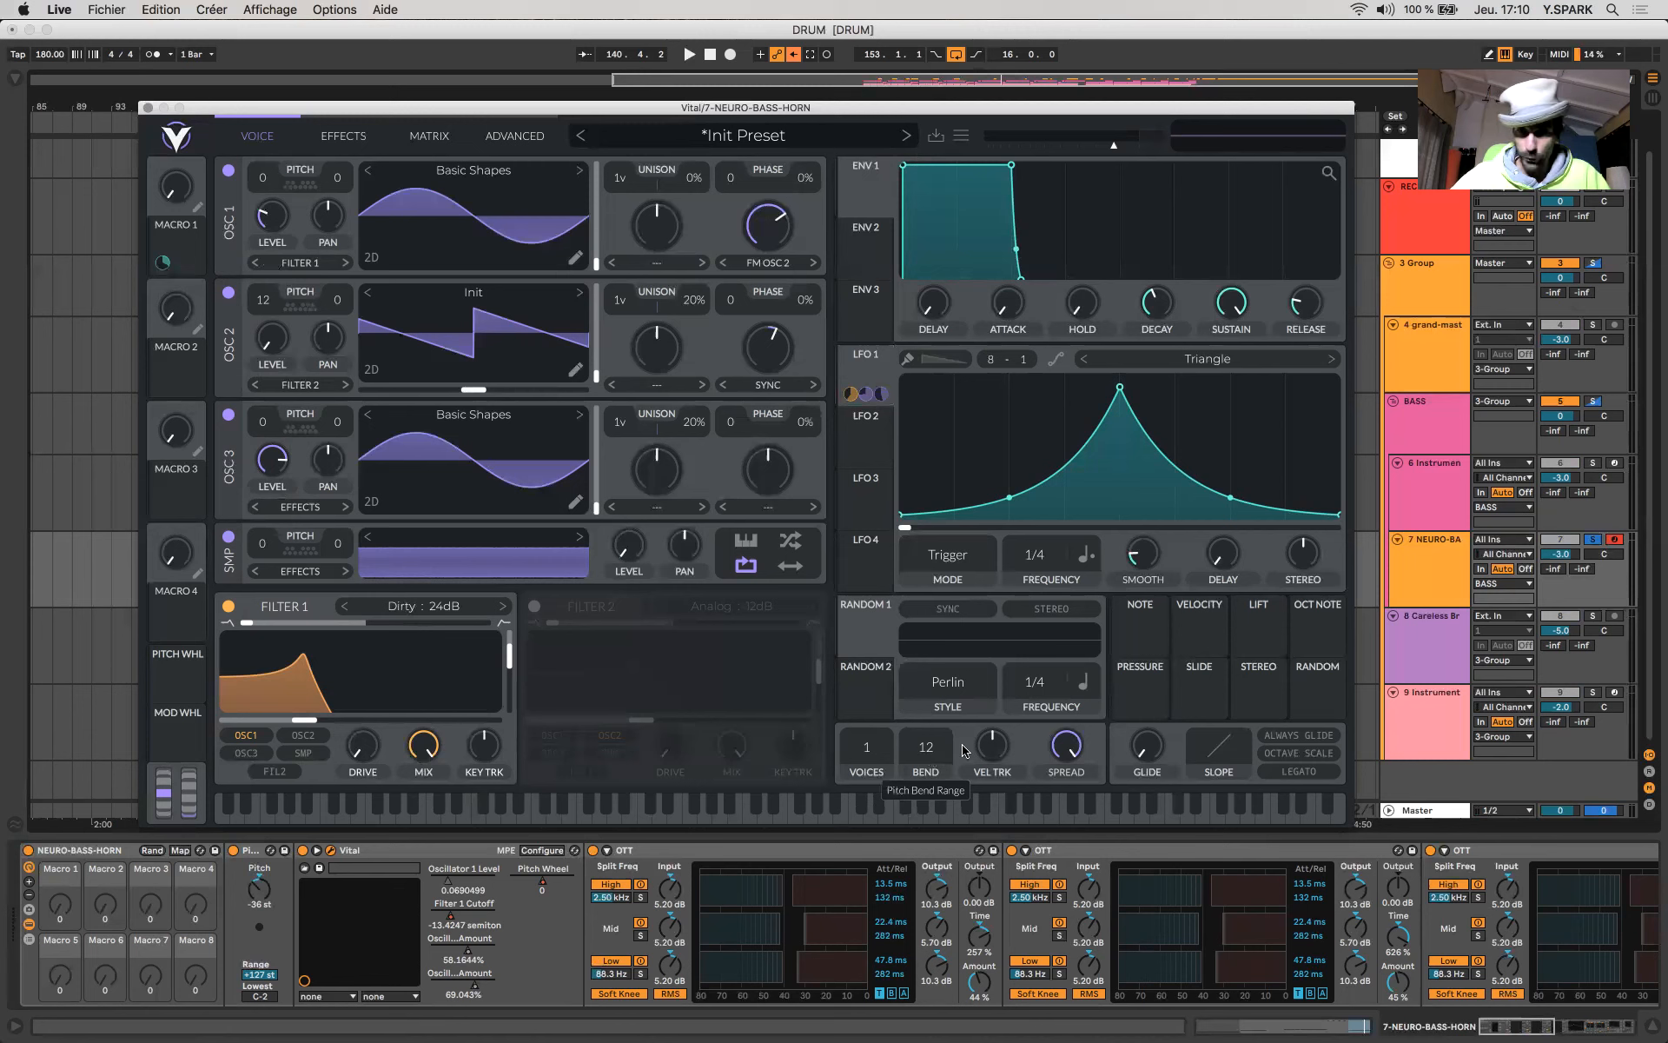
mouse_move(1141, 759)
mouse_down()
mouse_move(1130, 699)
mouse_move(1134, 751)
mouse_up()
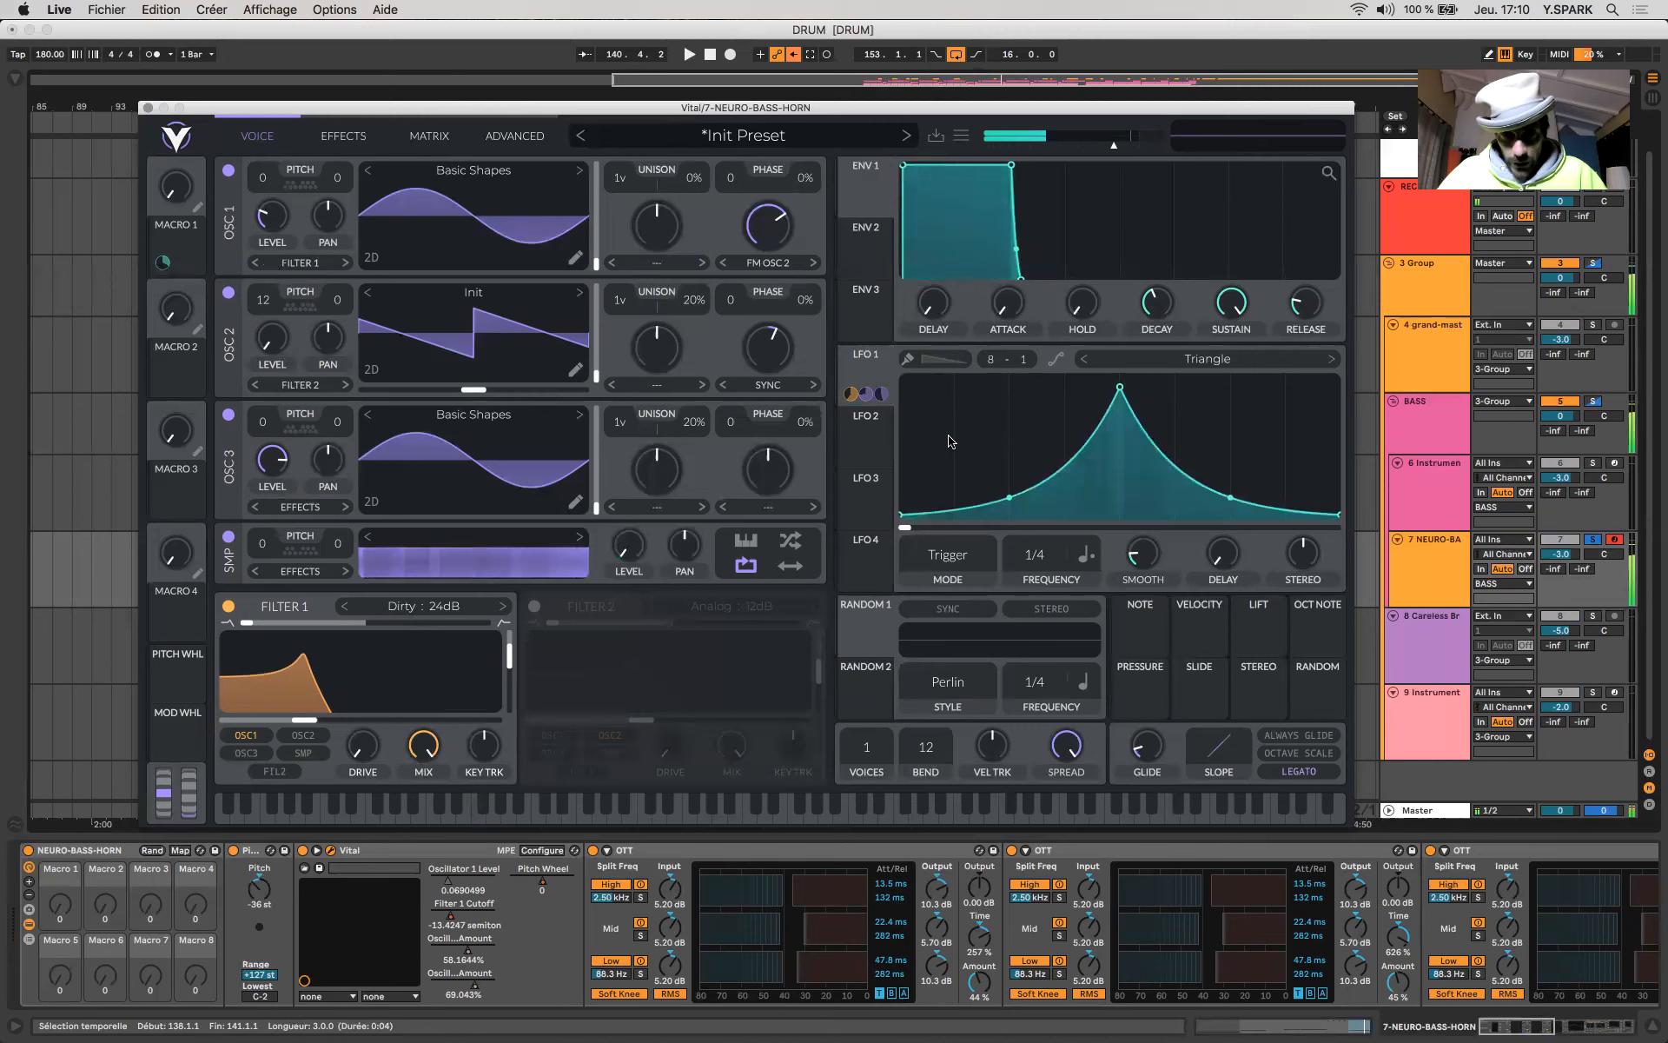
- Lower the cutoff of Vital's Chorus effect, check its feedback and the distortion drive, and close the synth window
click(349, 148)
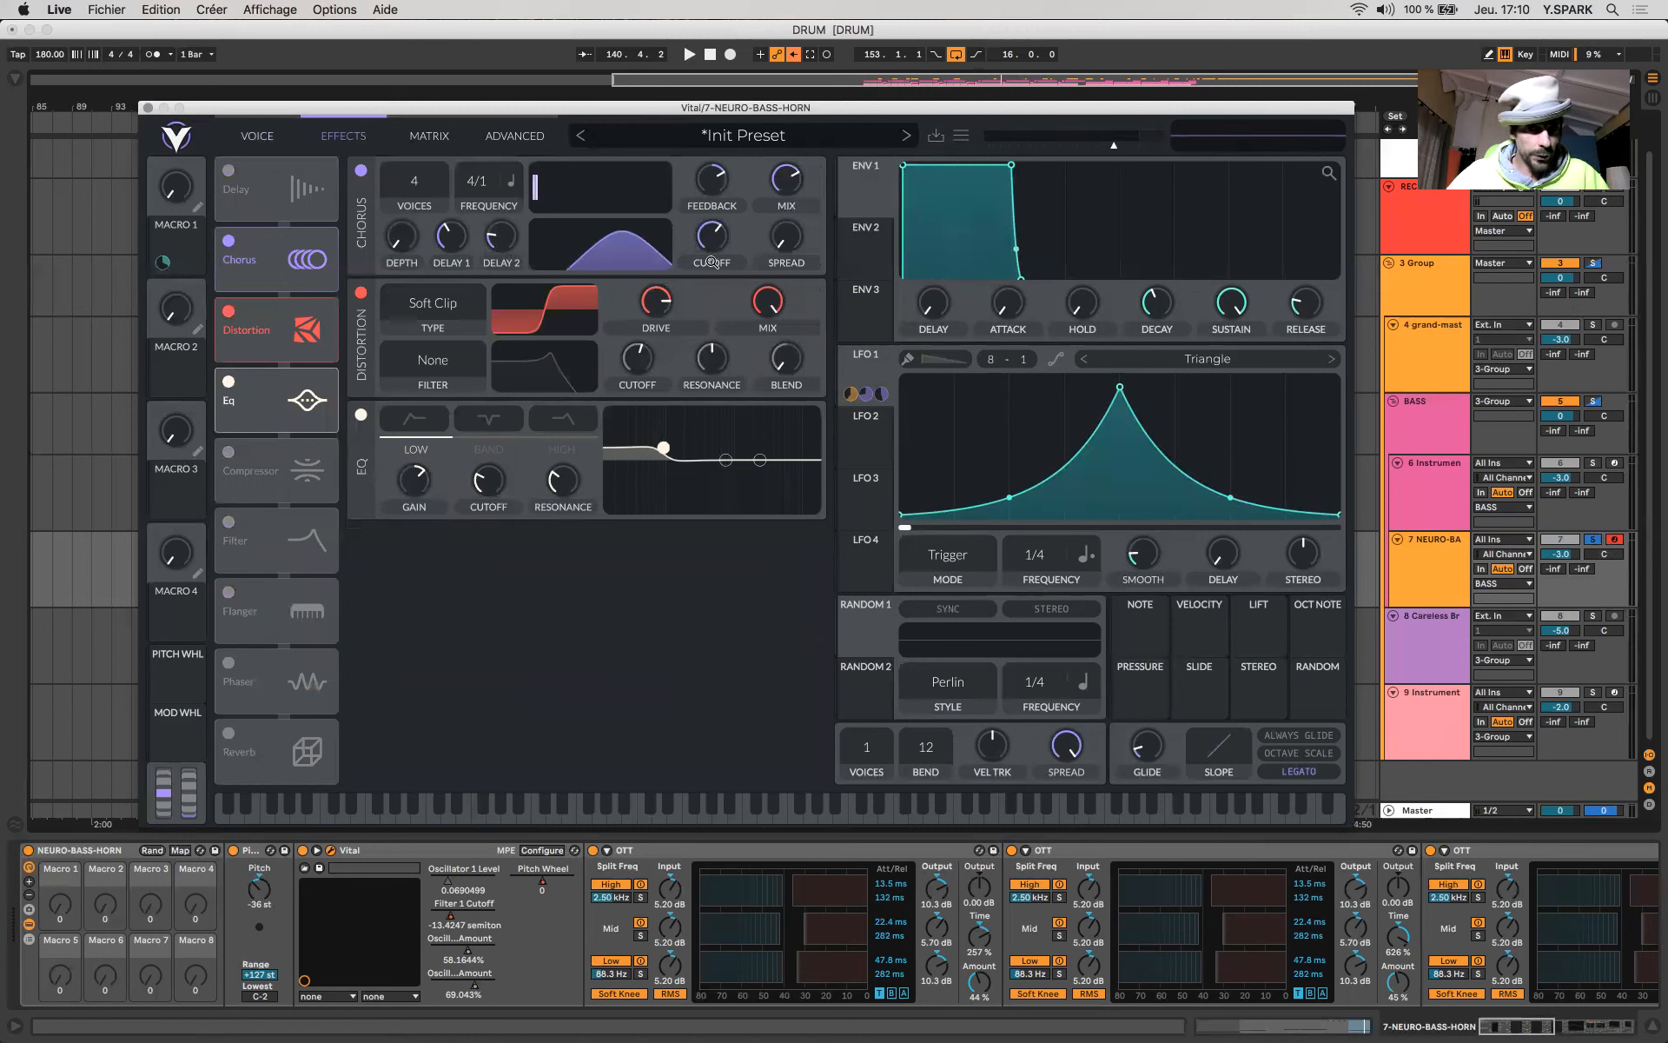
drag(717, 248, 685, 228)
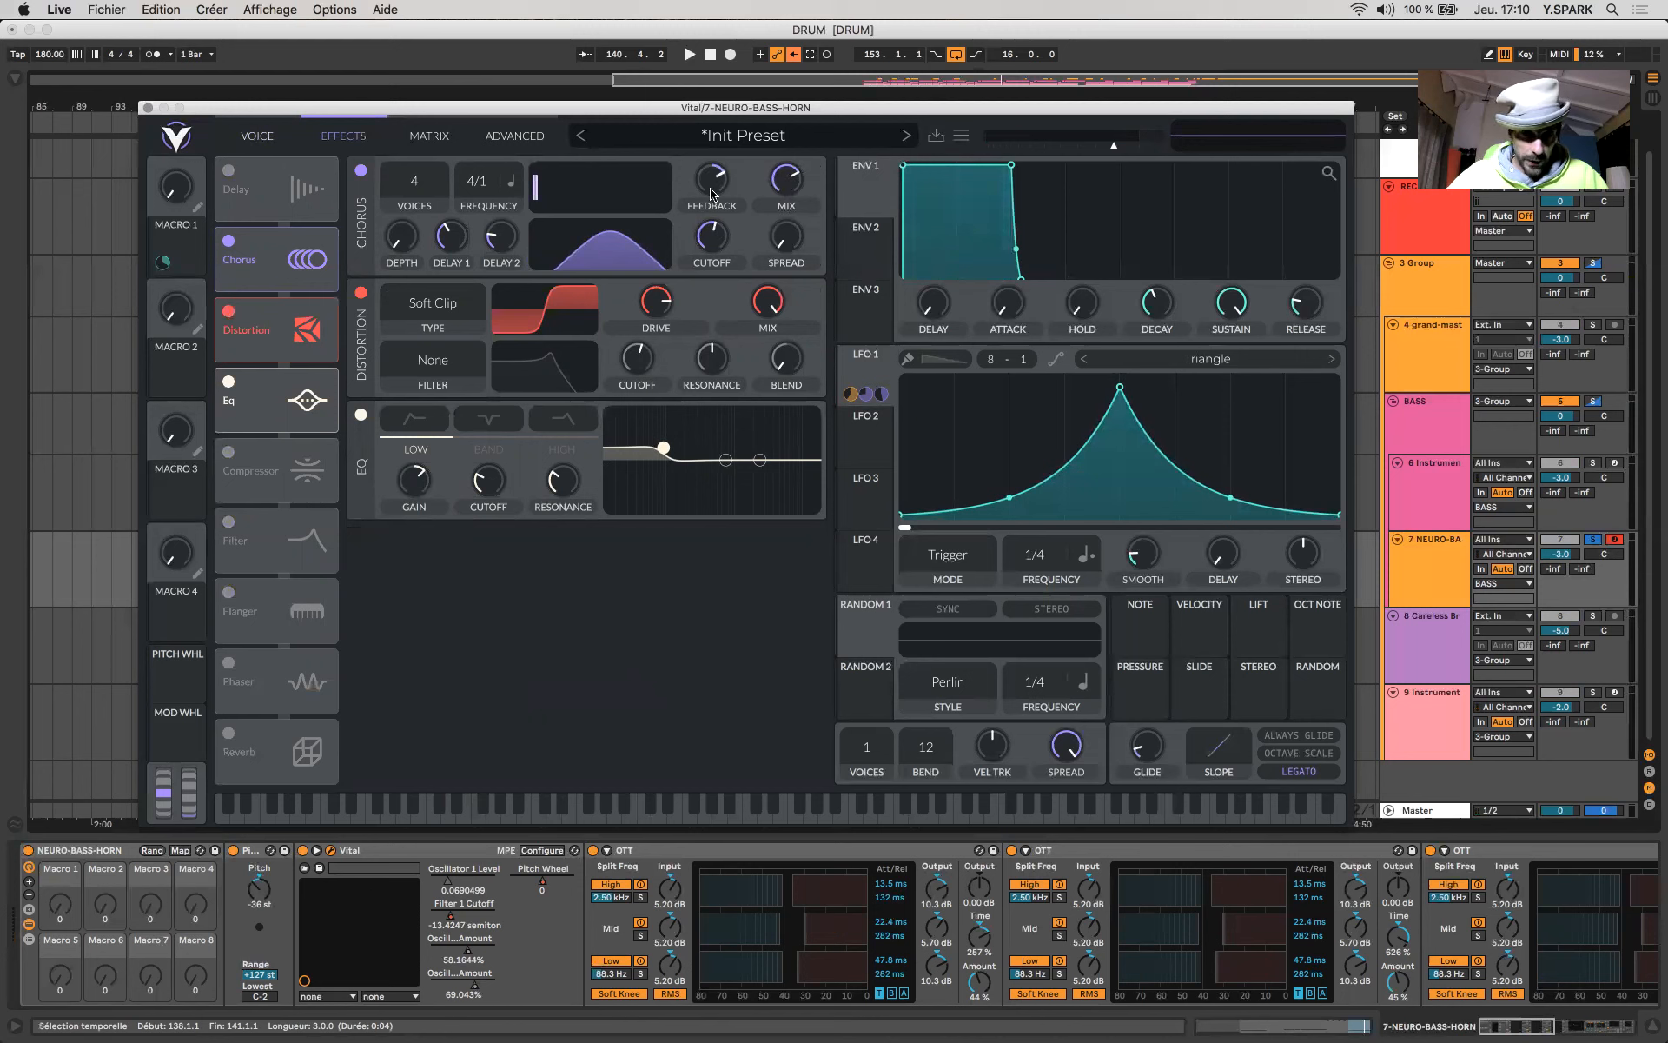
drag(712, 199, 709, 182)
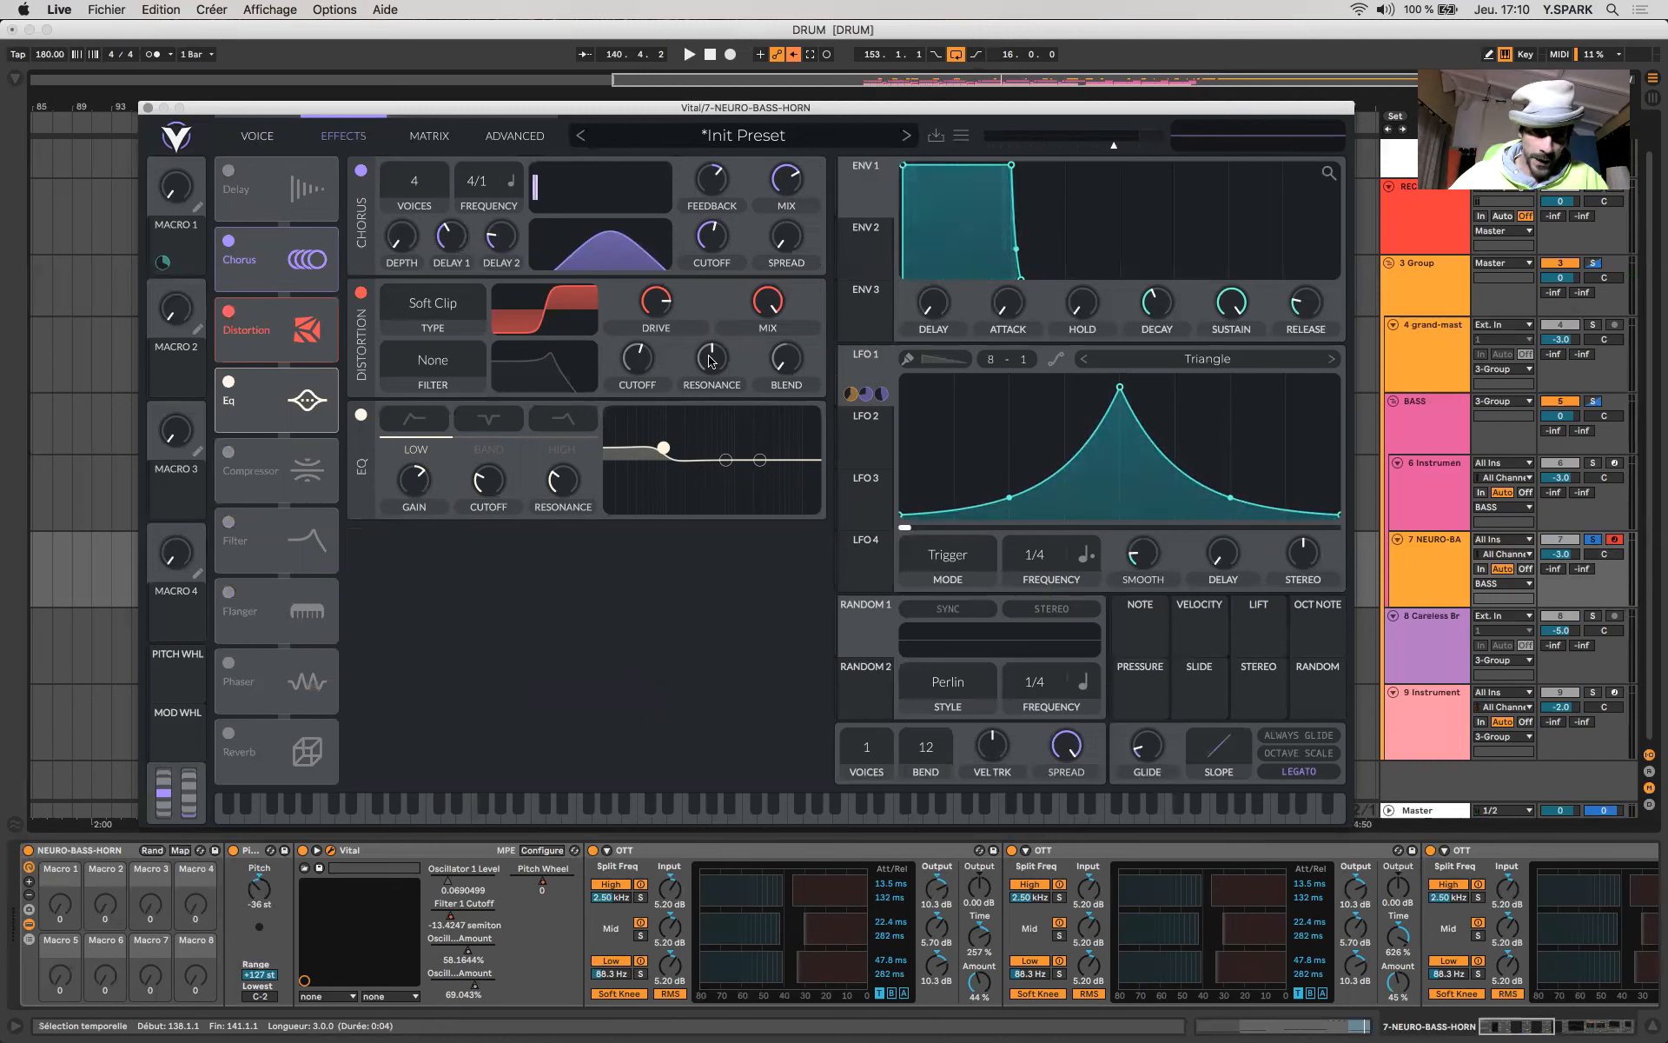
mouse_move(666, 312)
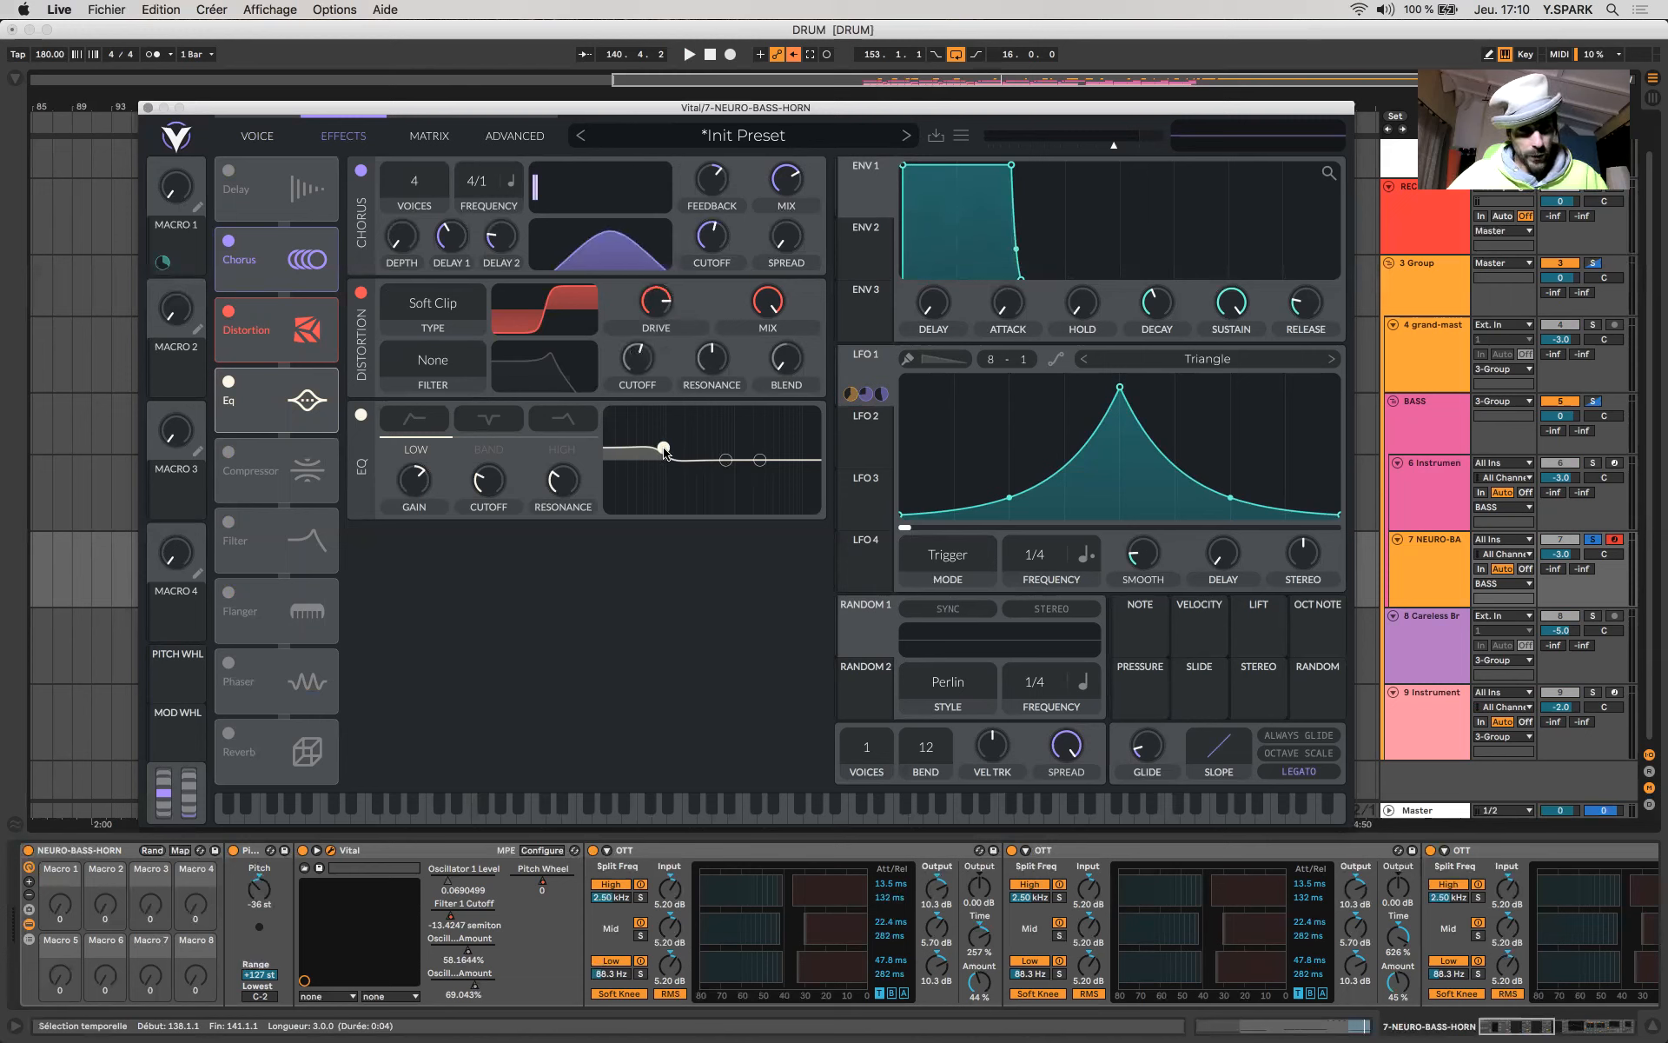
click(148, 108)
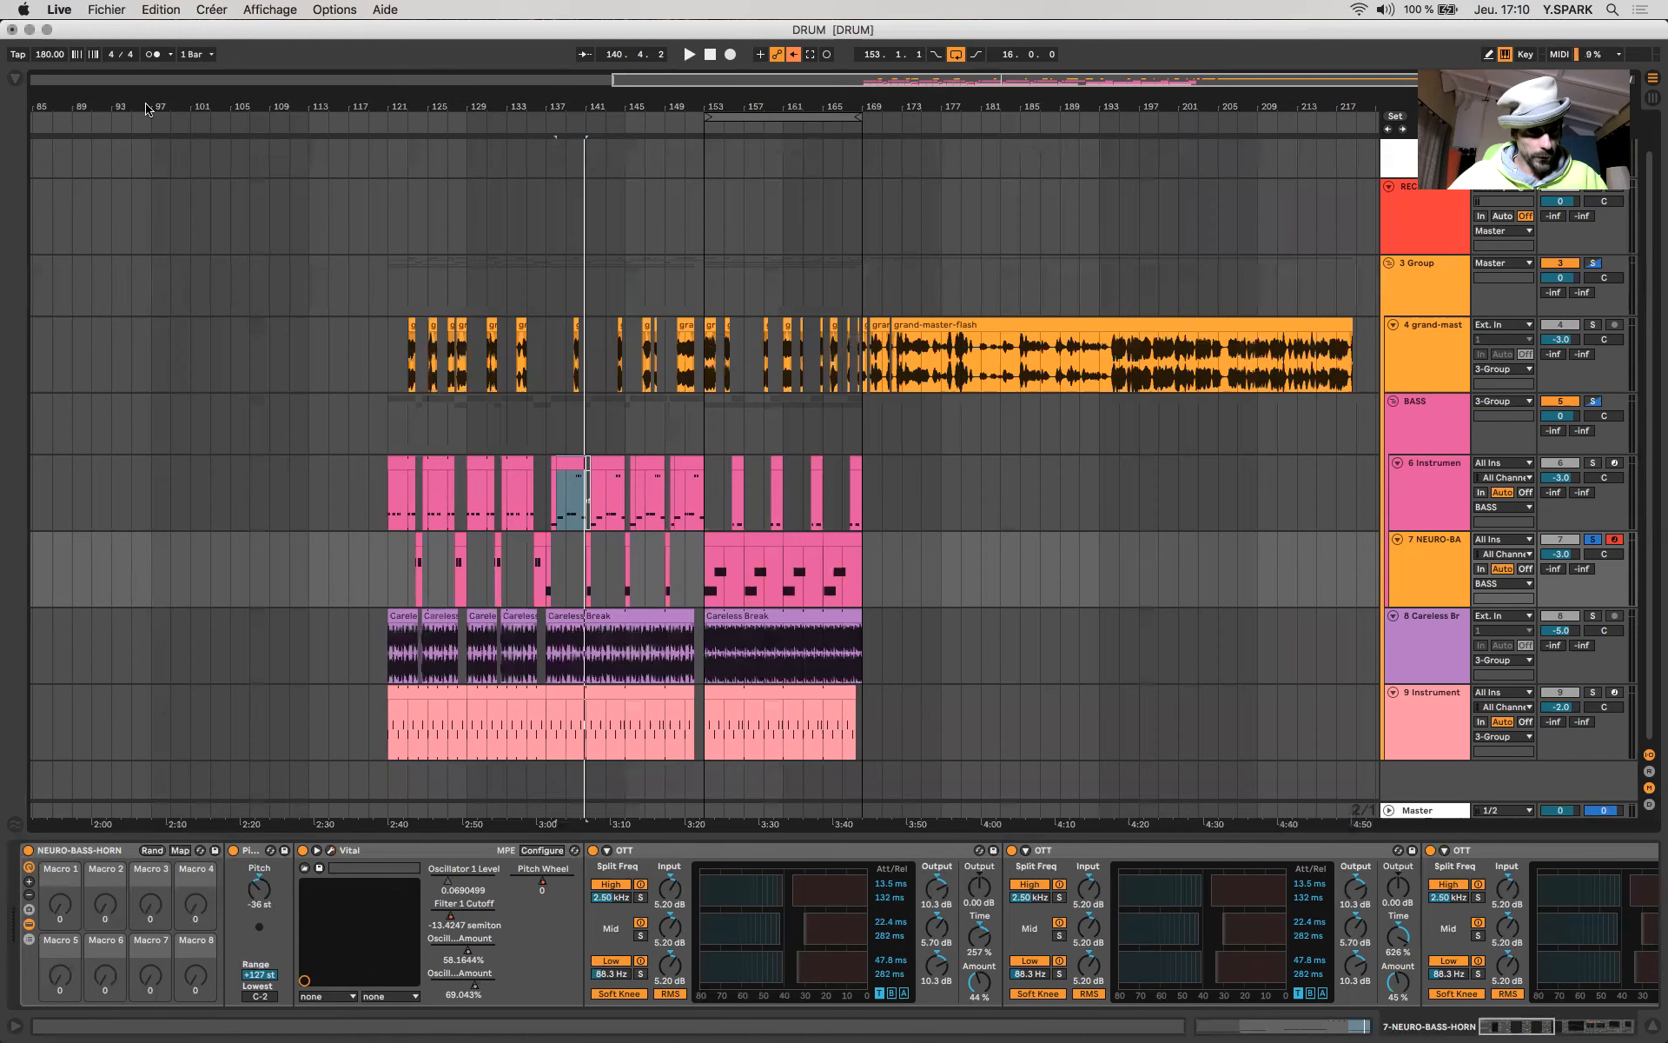
- Examine the three OTT devices after Vital and select the EQ Eight that follows them
scroll(668, 910, right, 10)
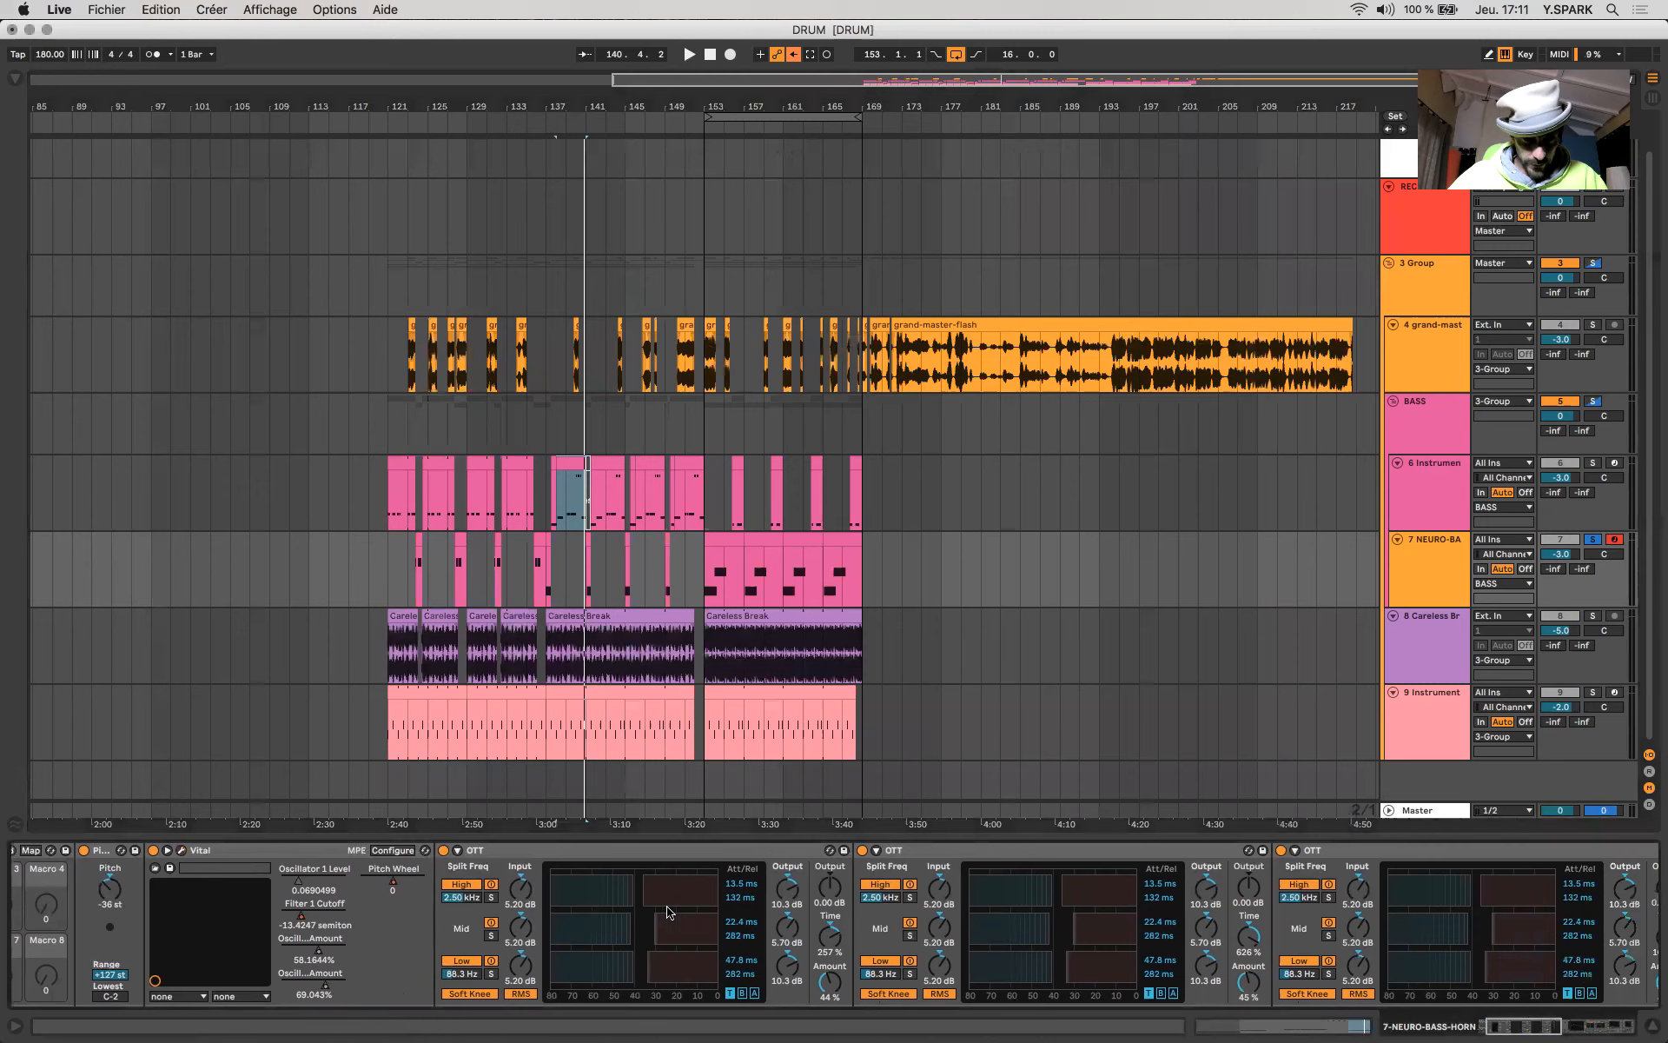
scroll(667, 910, right, 10)
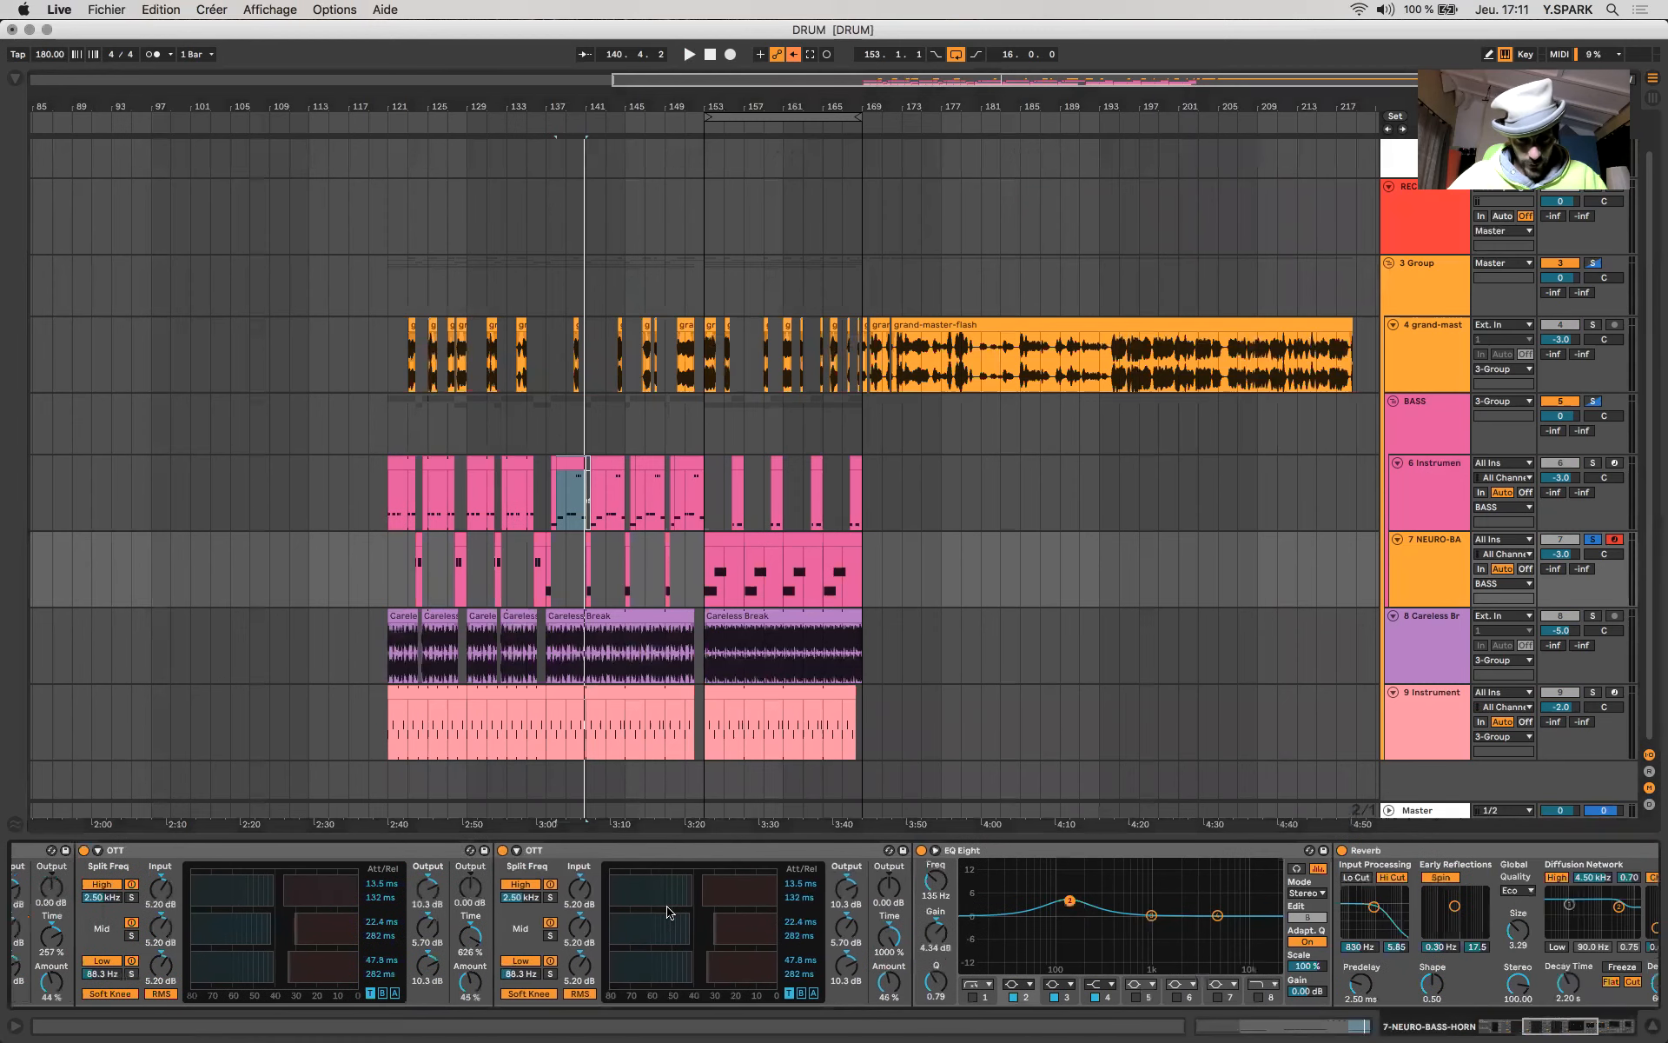
click(720, 852)
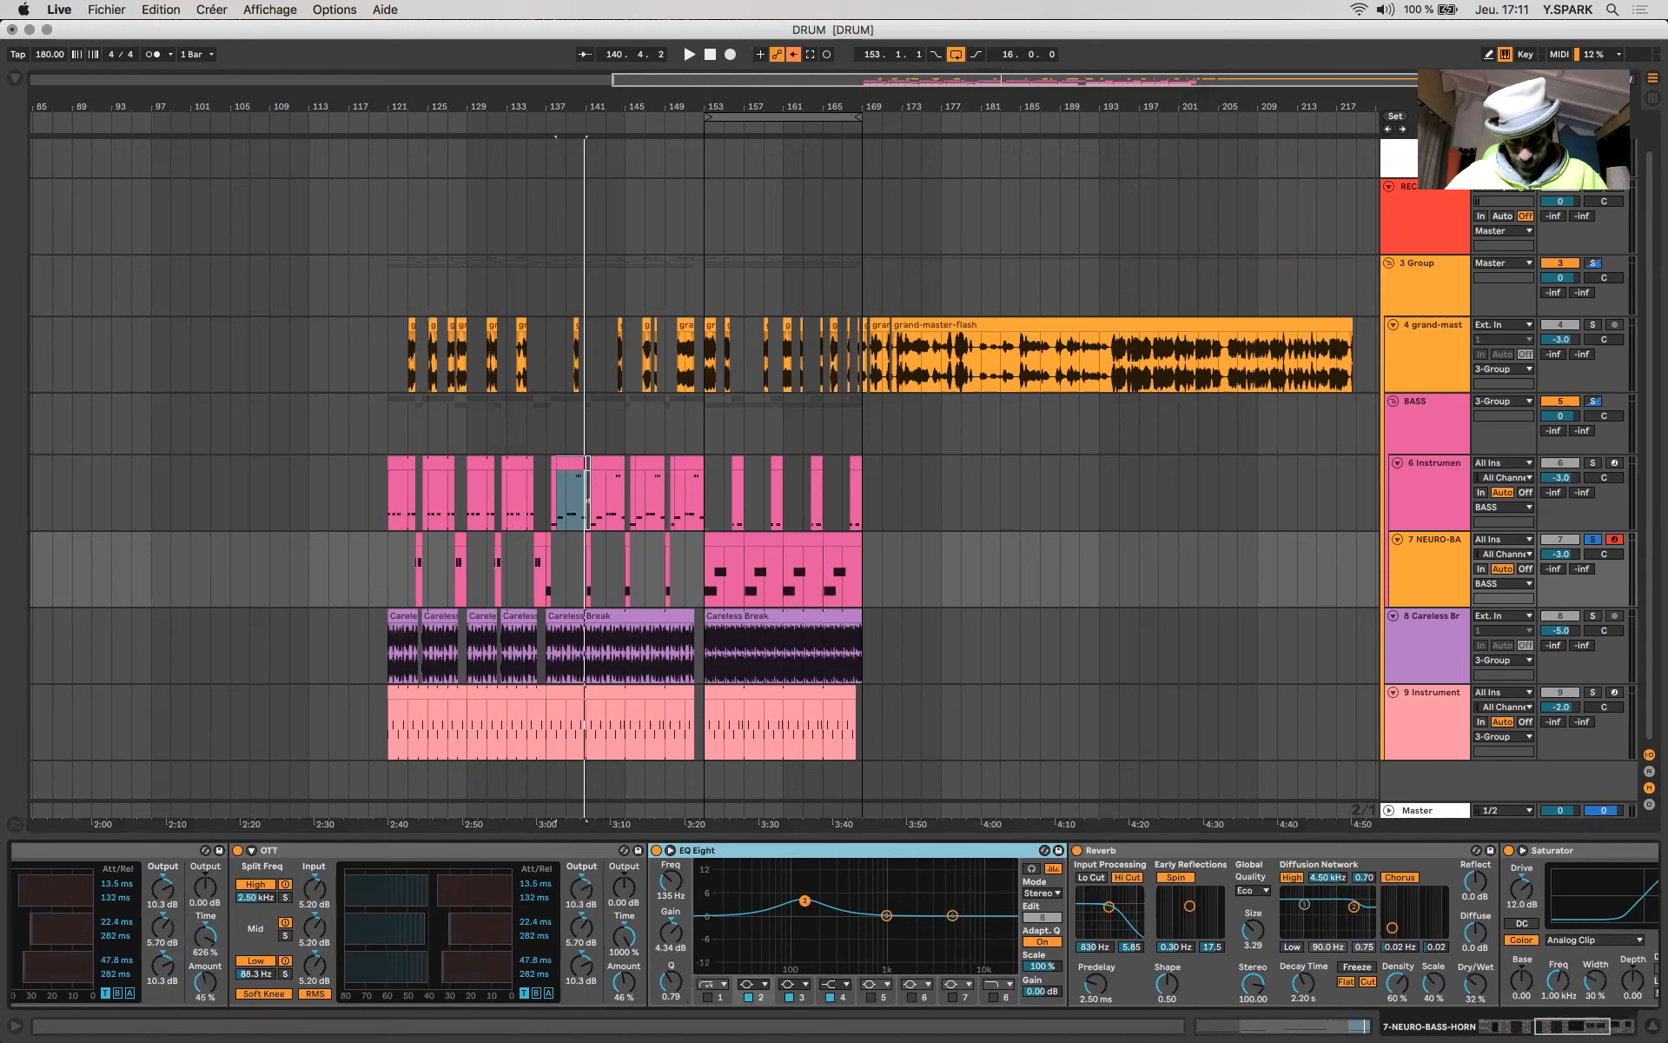
- Set the Reverb's Dry/Wet to 31 %, enable its Lo Cut and move the input filter to 1.48 kHz with width 4.93
scroll(863, 909, right, 10)
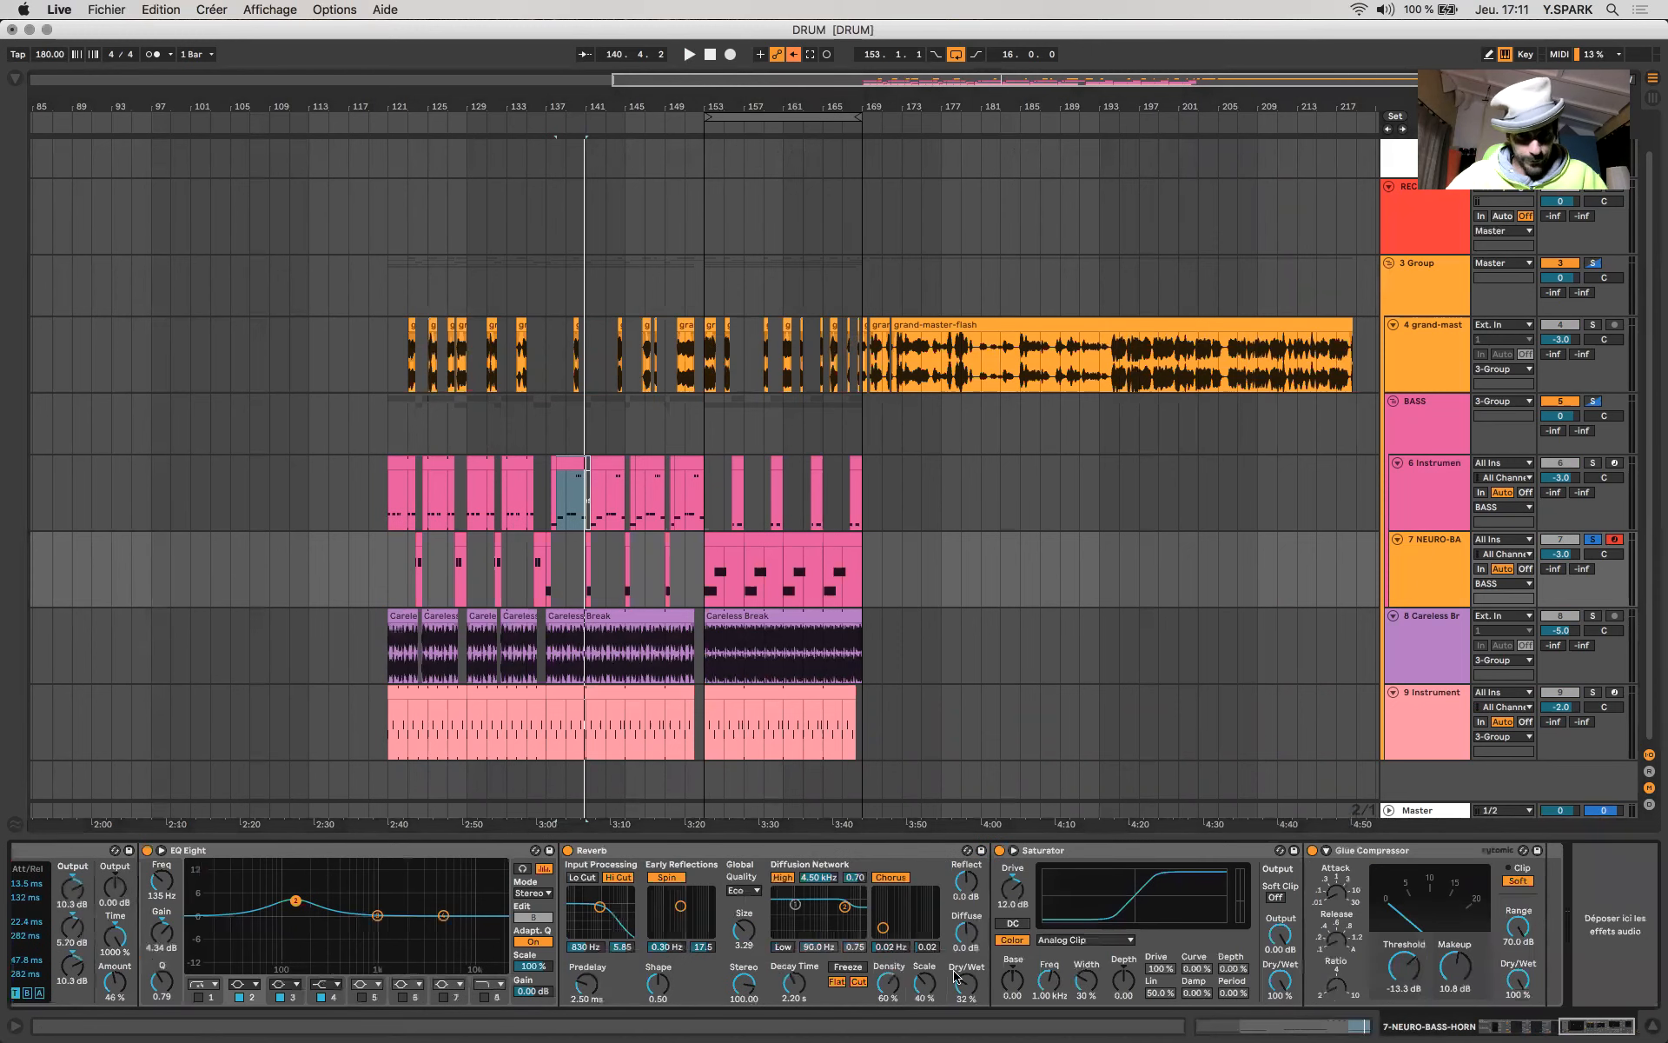
mouse_move(967, 983)
mouse_down()
mouse_move(967, 1034)
mouse_move(962, 930)
mouse_move(961, 990)
mouse_up()
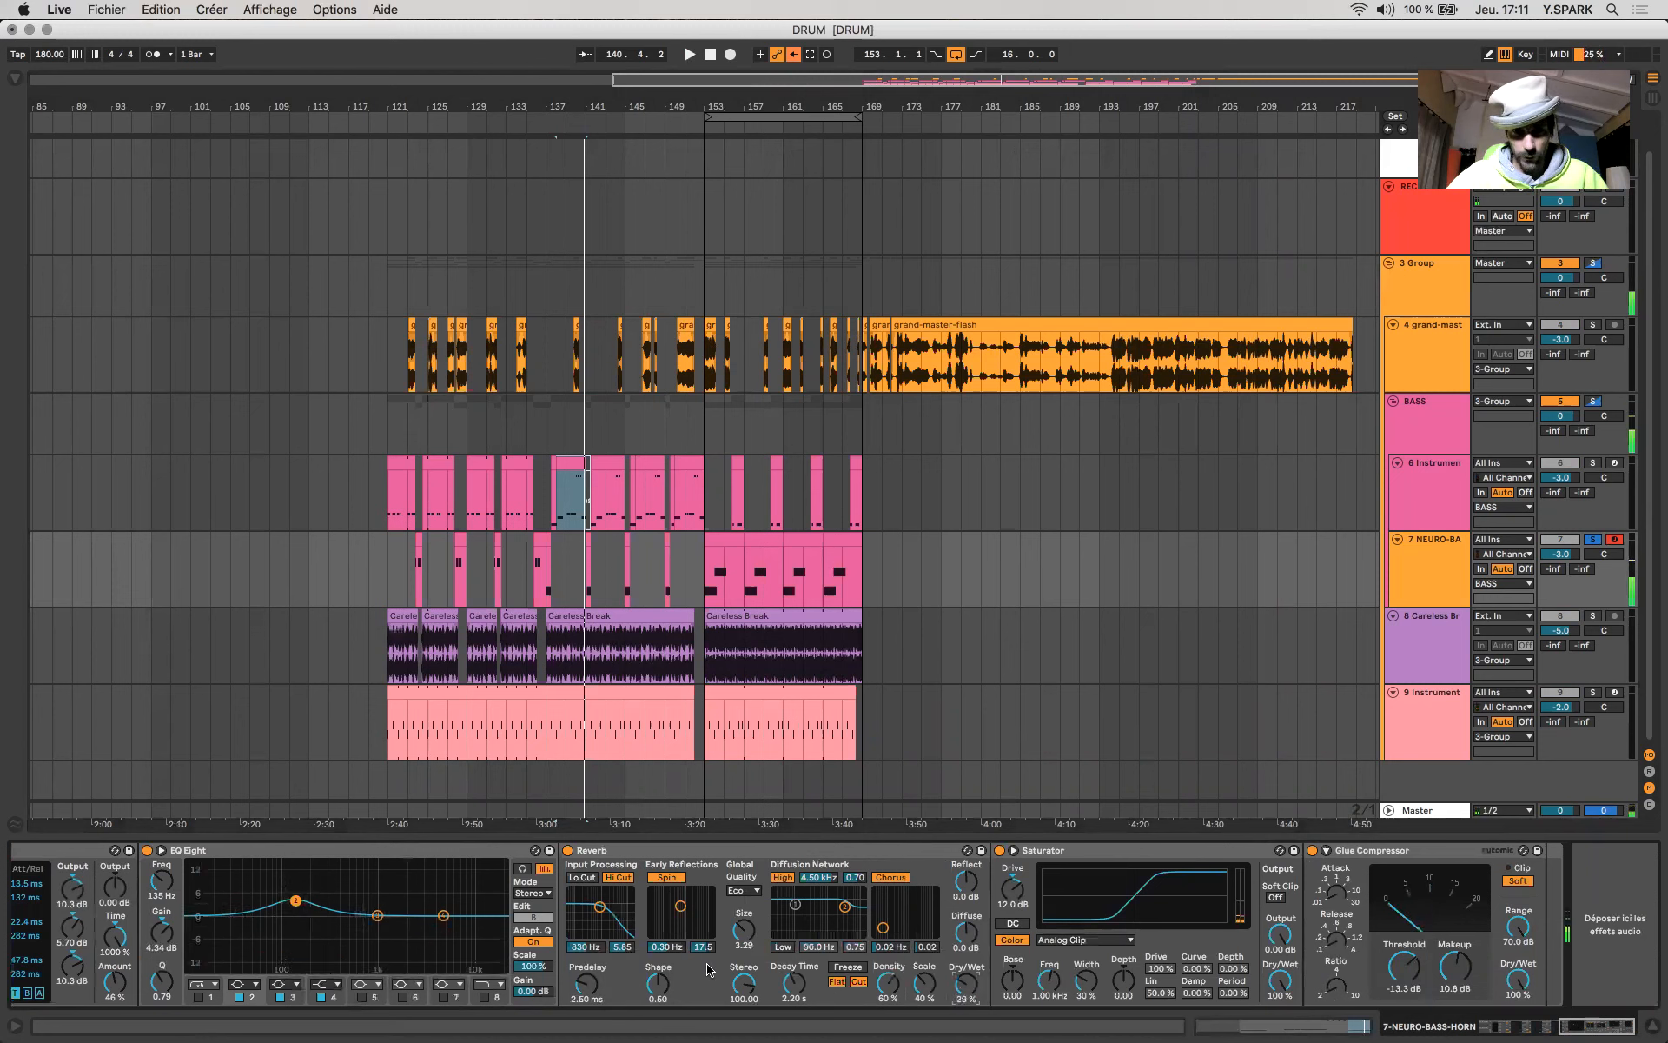
click(587, 876)
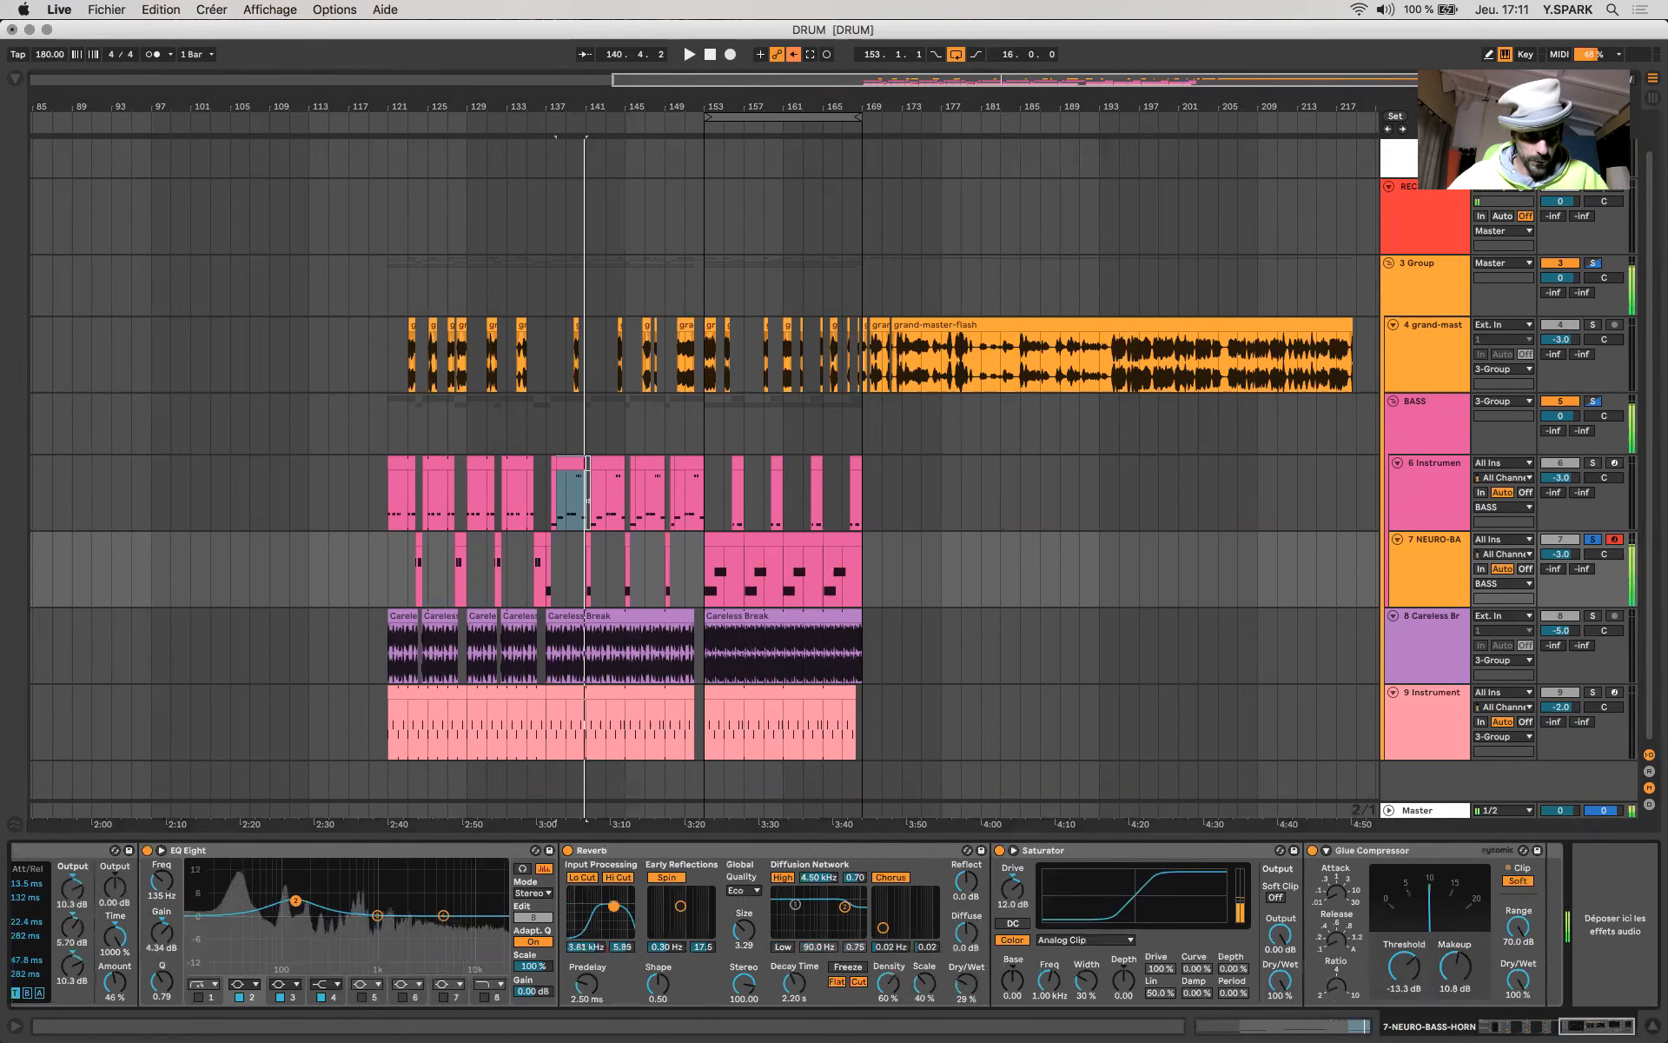
drag(600, 907, 607, 915)
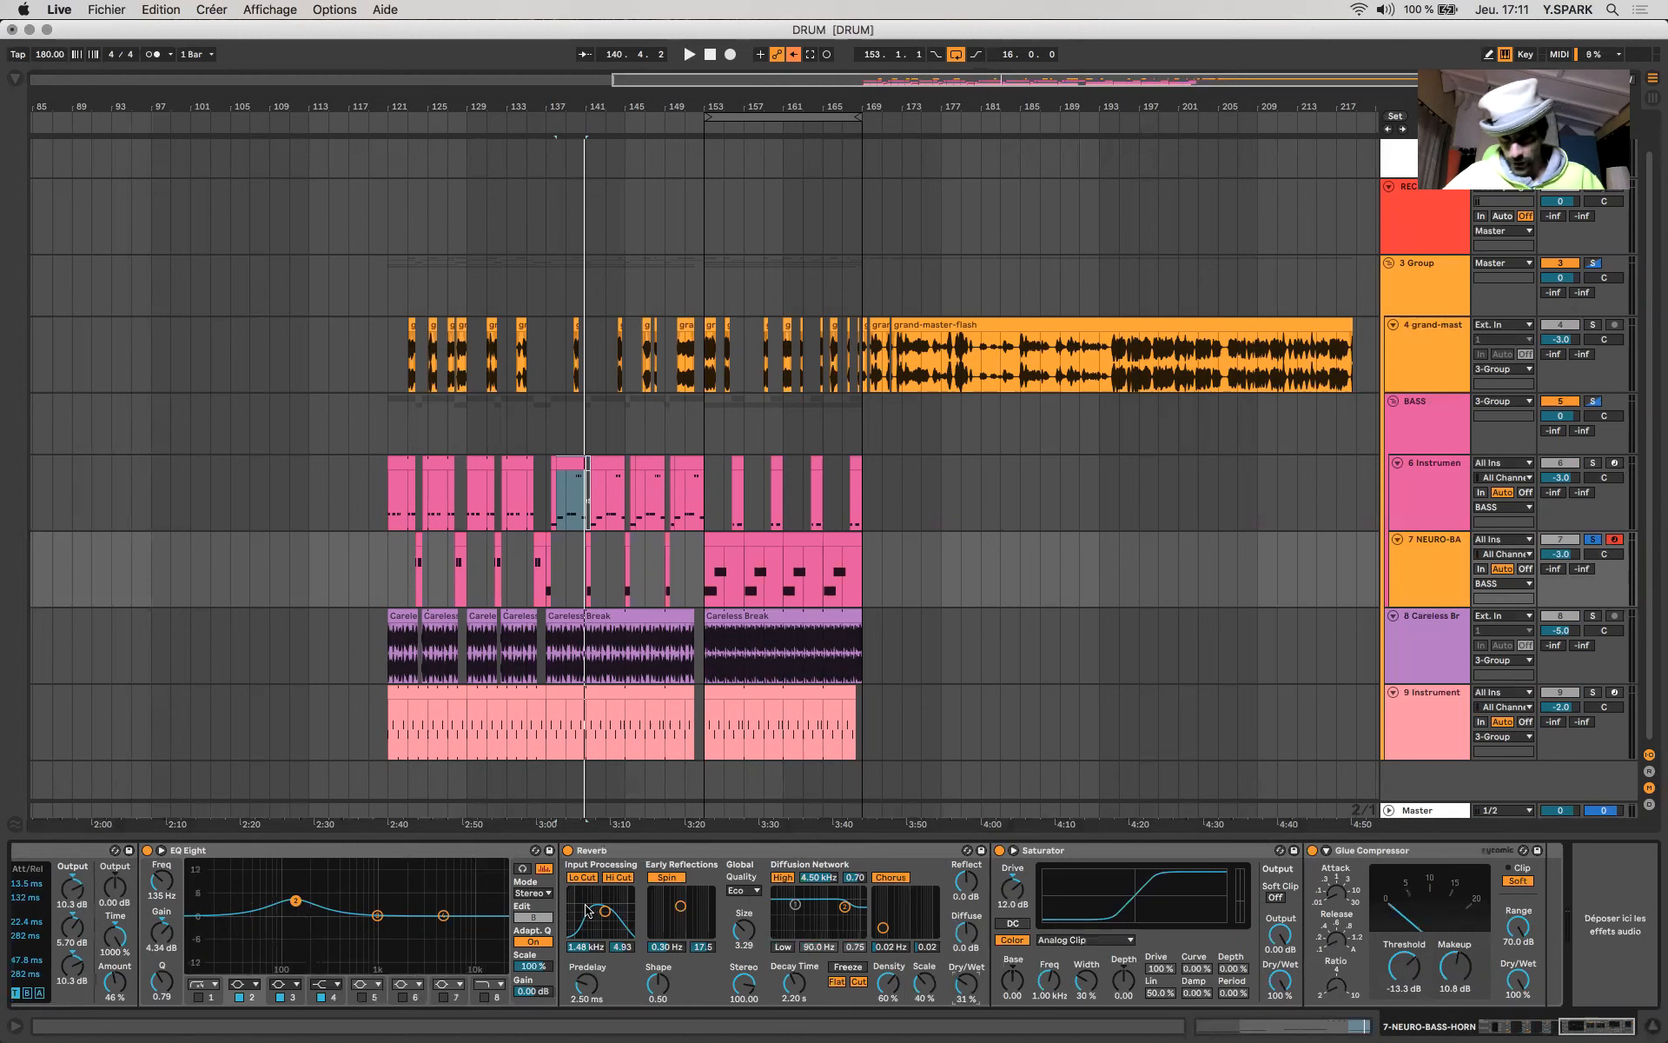
- Examine the Saturator and the Glue Compressor that end the NEURO-BASS-HORN chain
click(1181, 849)
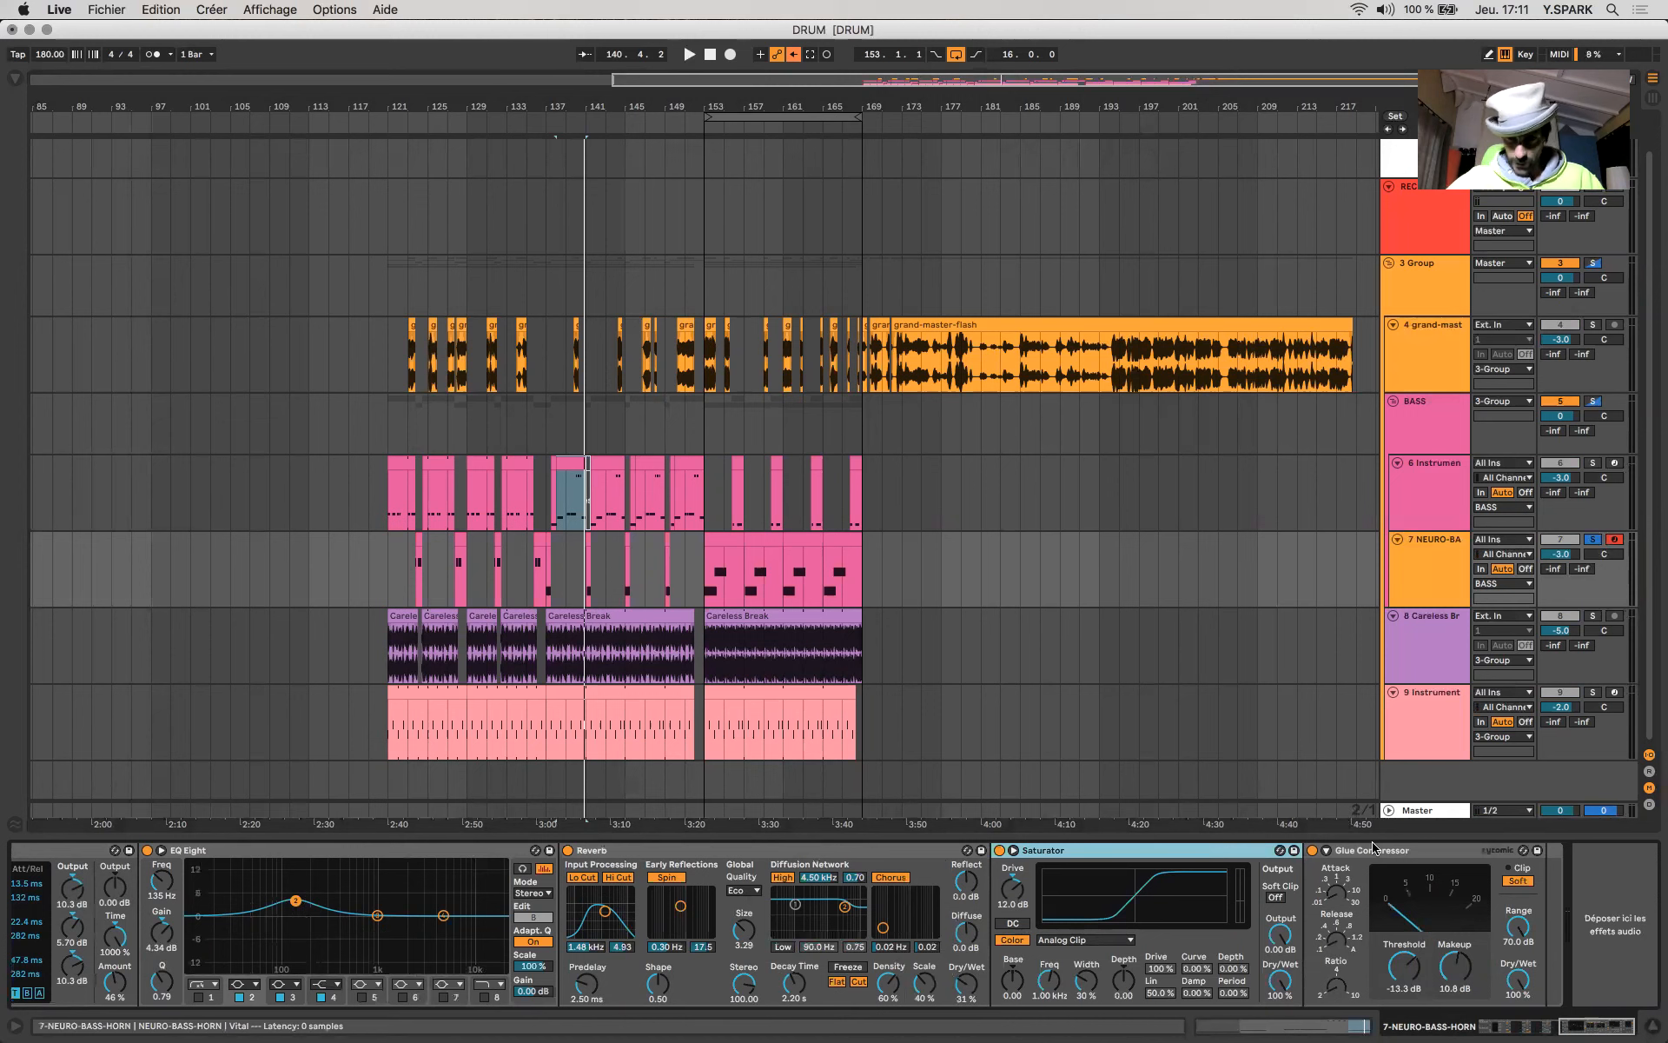
click(1465, 931)
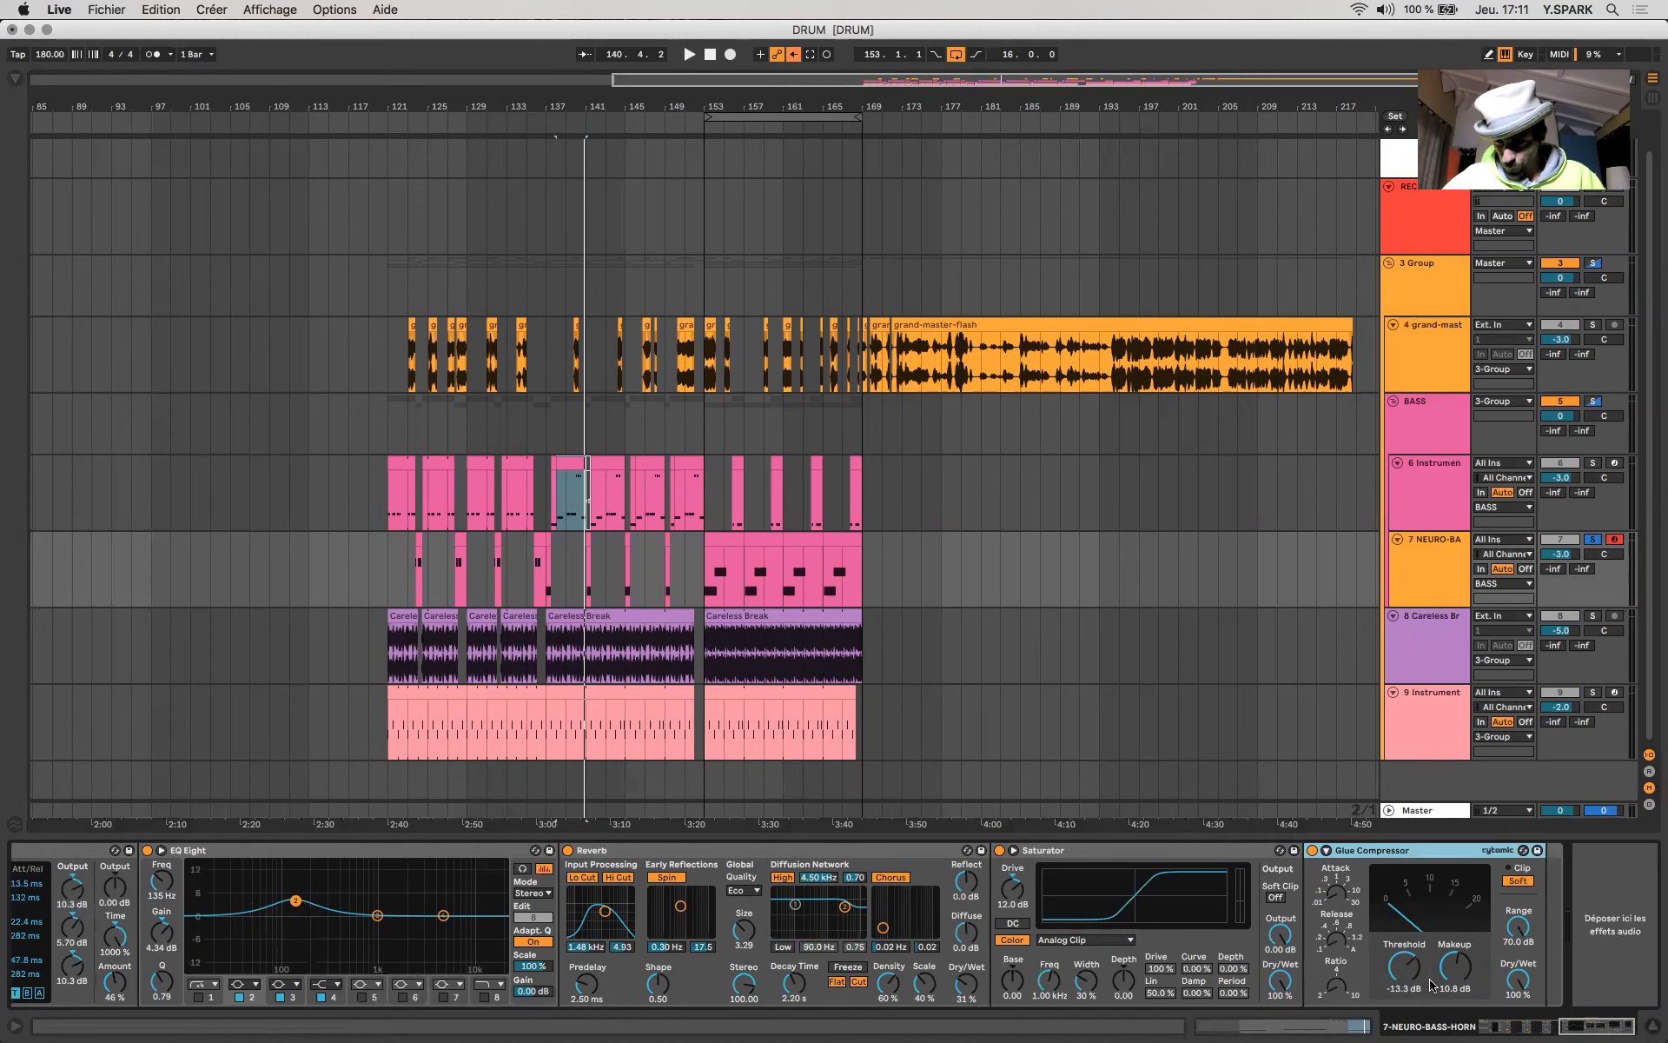
- Unsolo the NEURO-BASS-HORN track and play the full mix from bar 137, then from bar 143
scroll(1432, 985, left, 15)
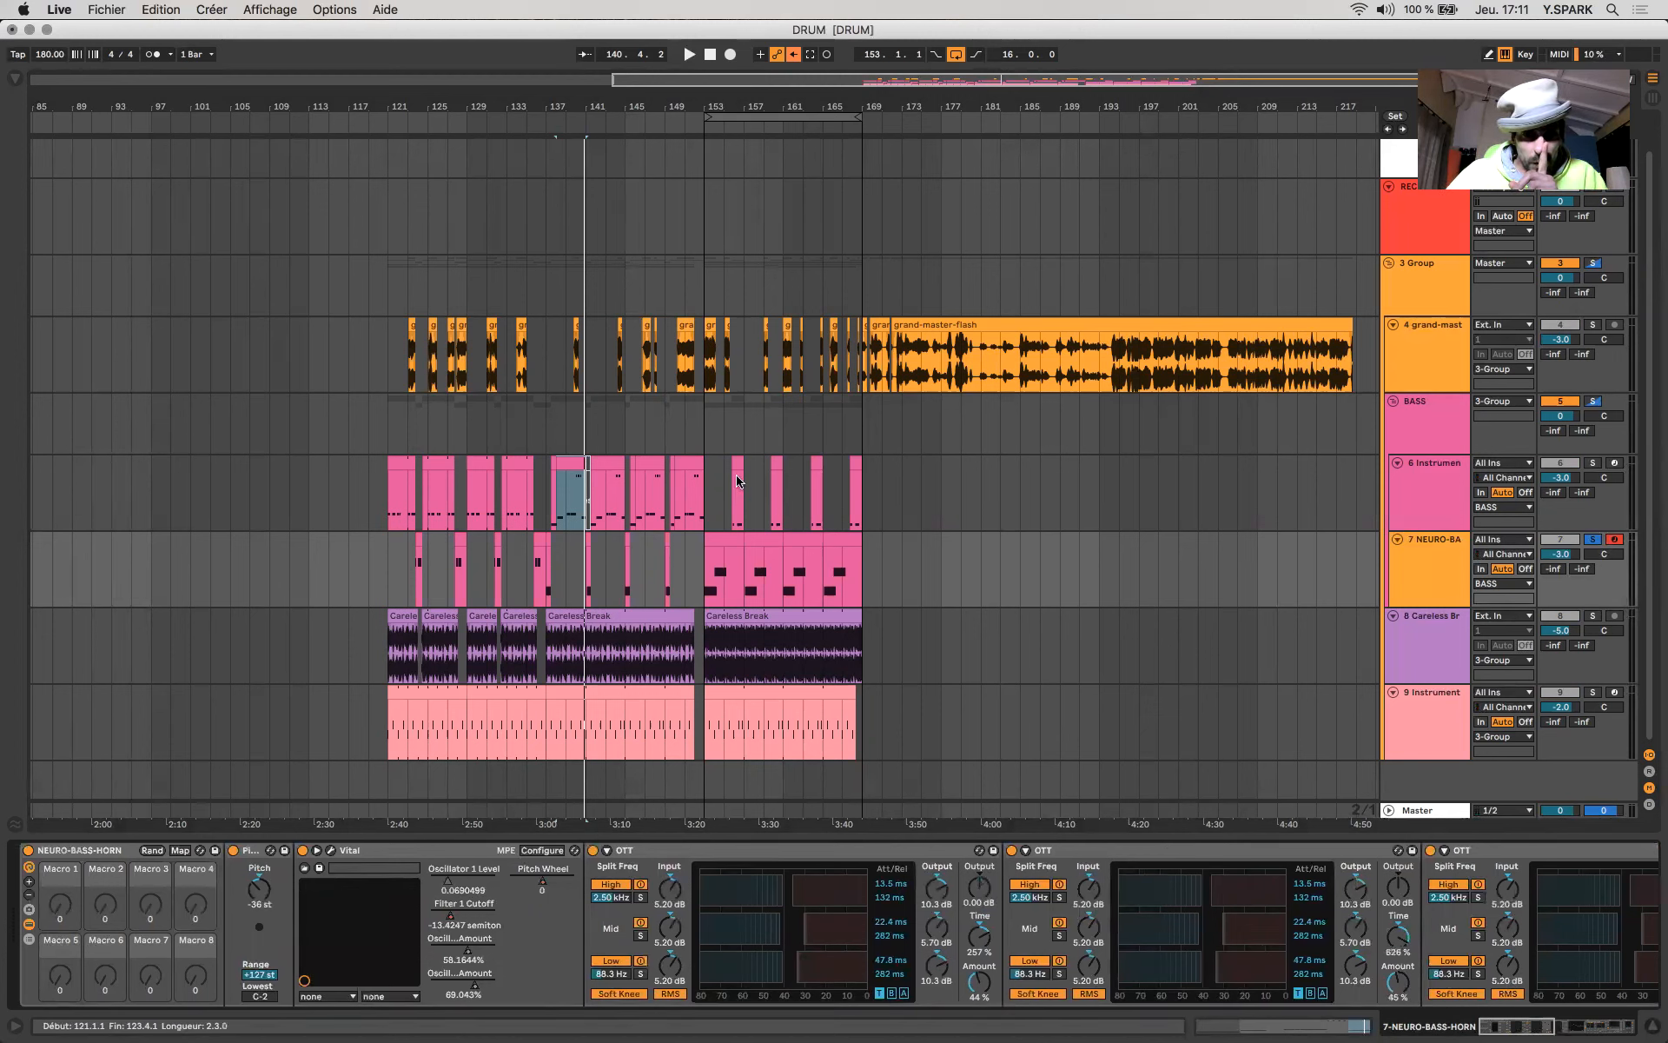
click(566, 465)
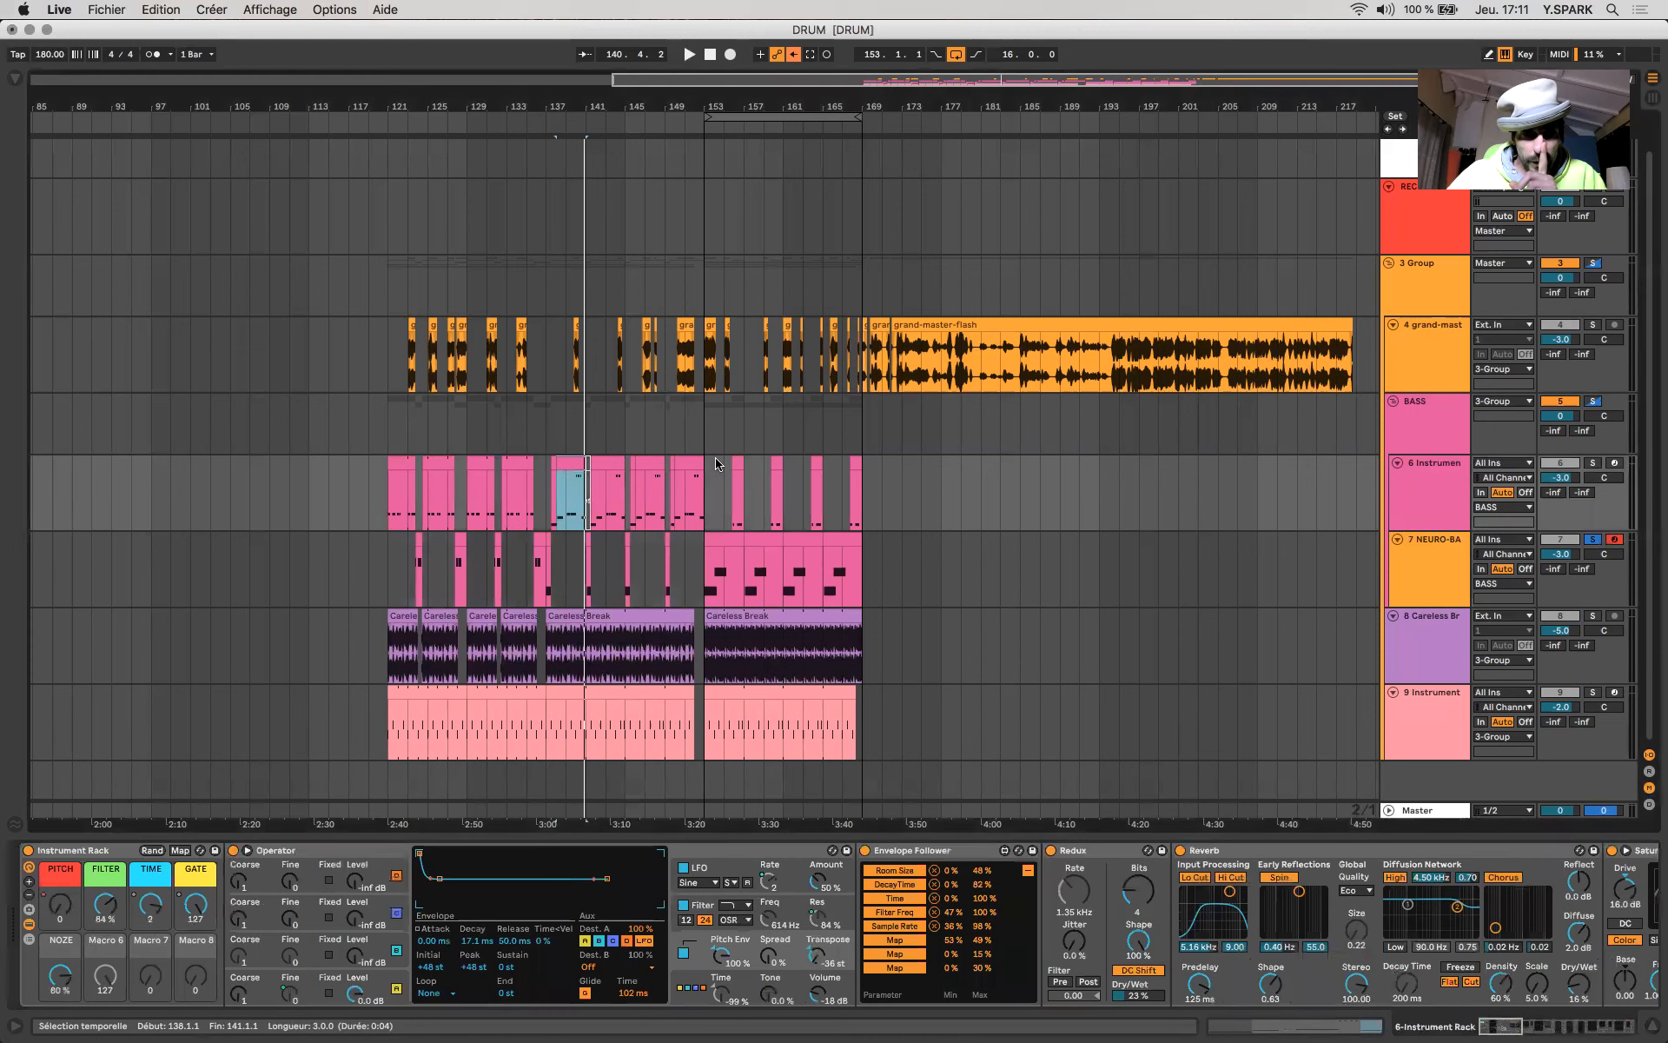
click(545, 483)
click(1593, 539)
key(space)
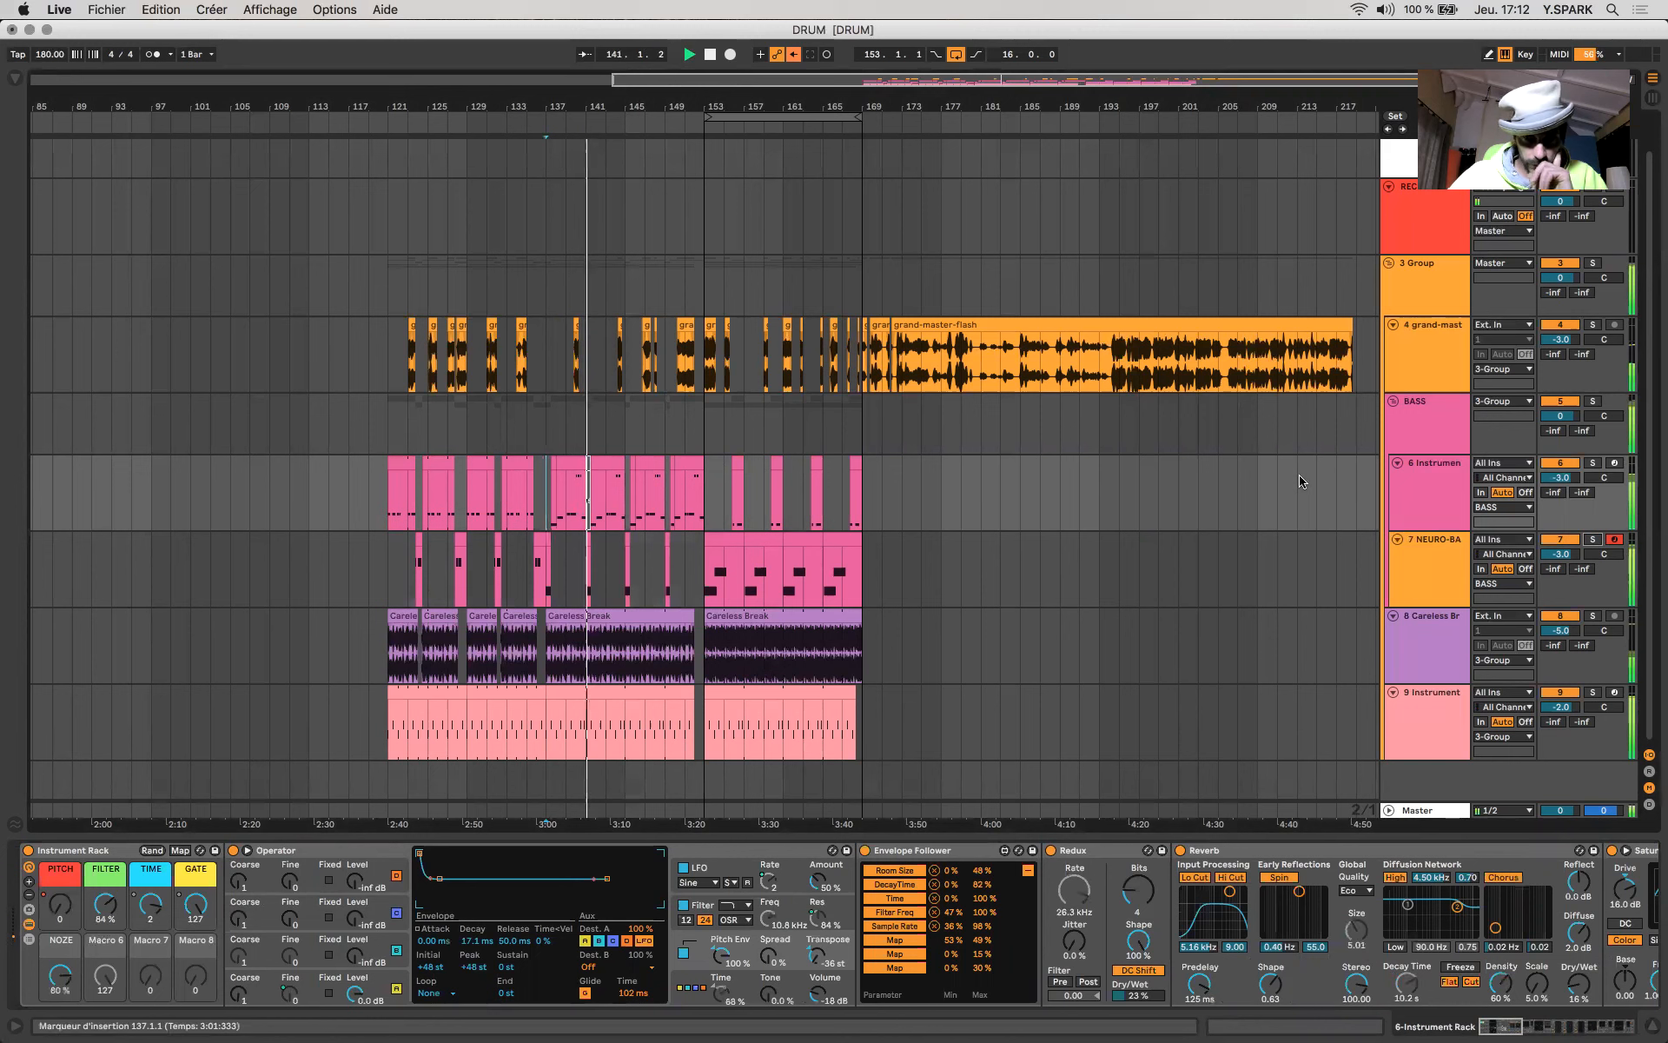
click(606, 504)
click(607, 505)
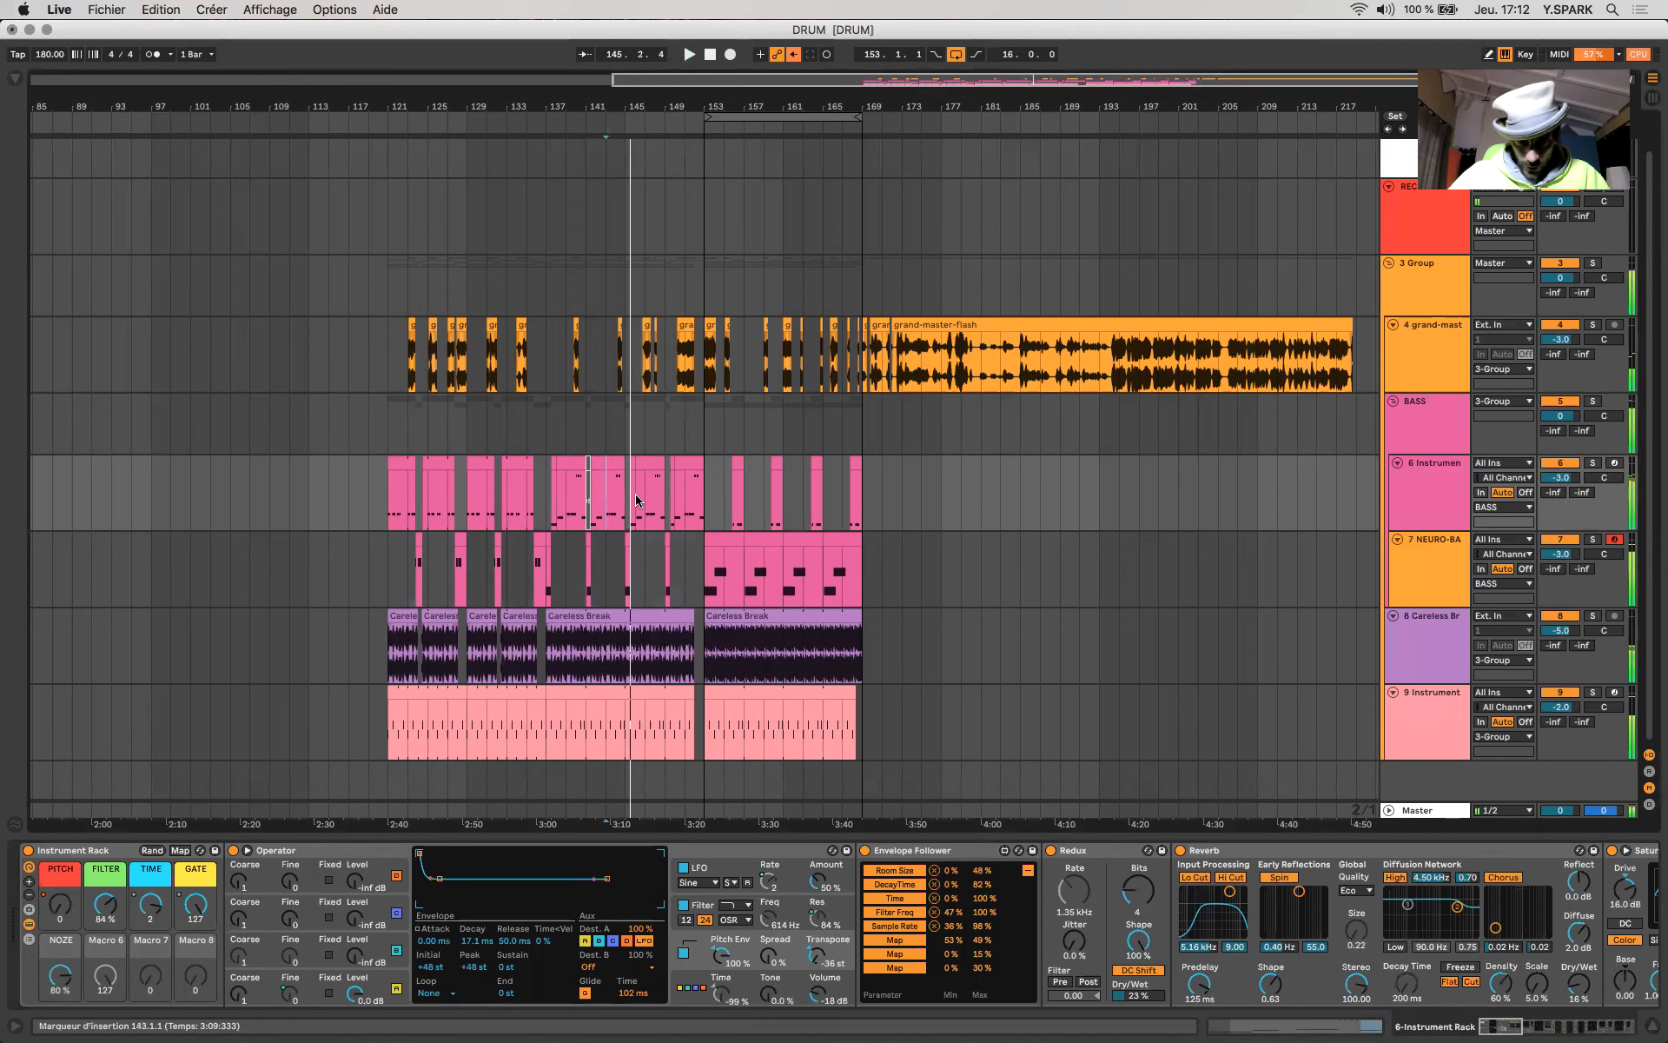
- Solo the 6-Instrument Rack bass track, play it from bar 146 and review its effects chain from Limiter back to Operator
scroll(772, 936, right, 15)
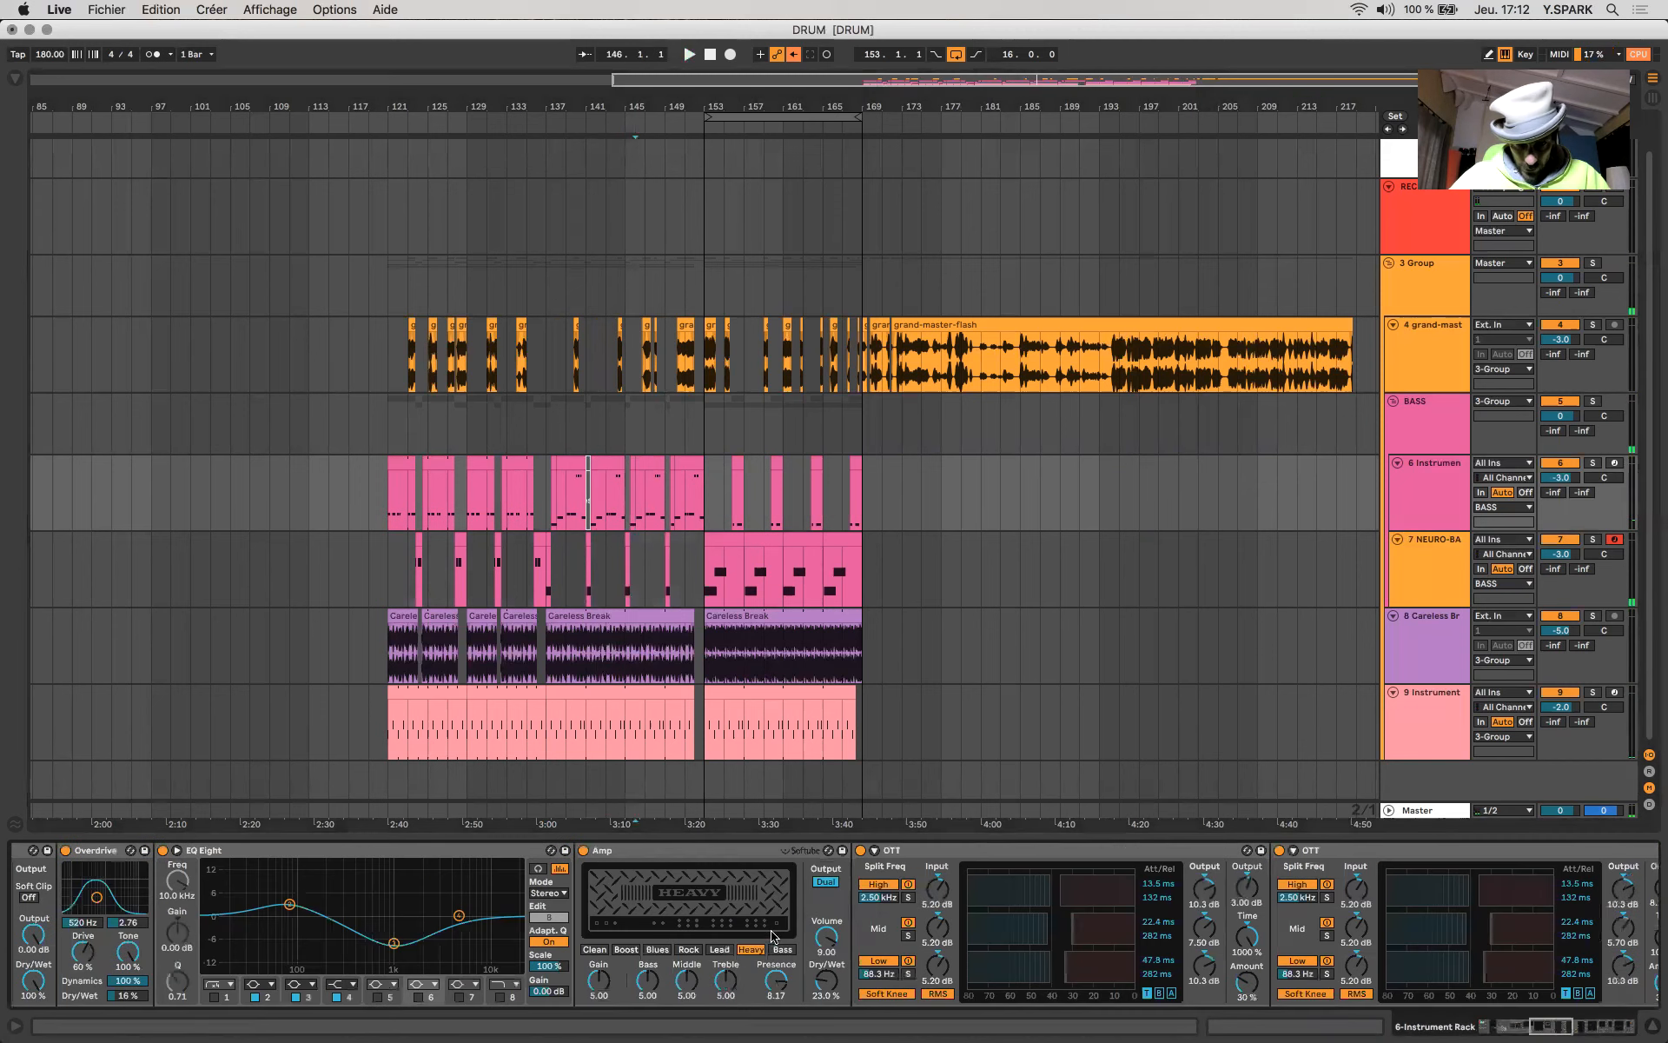
scroll(771, 936, right, 10)
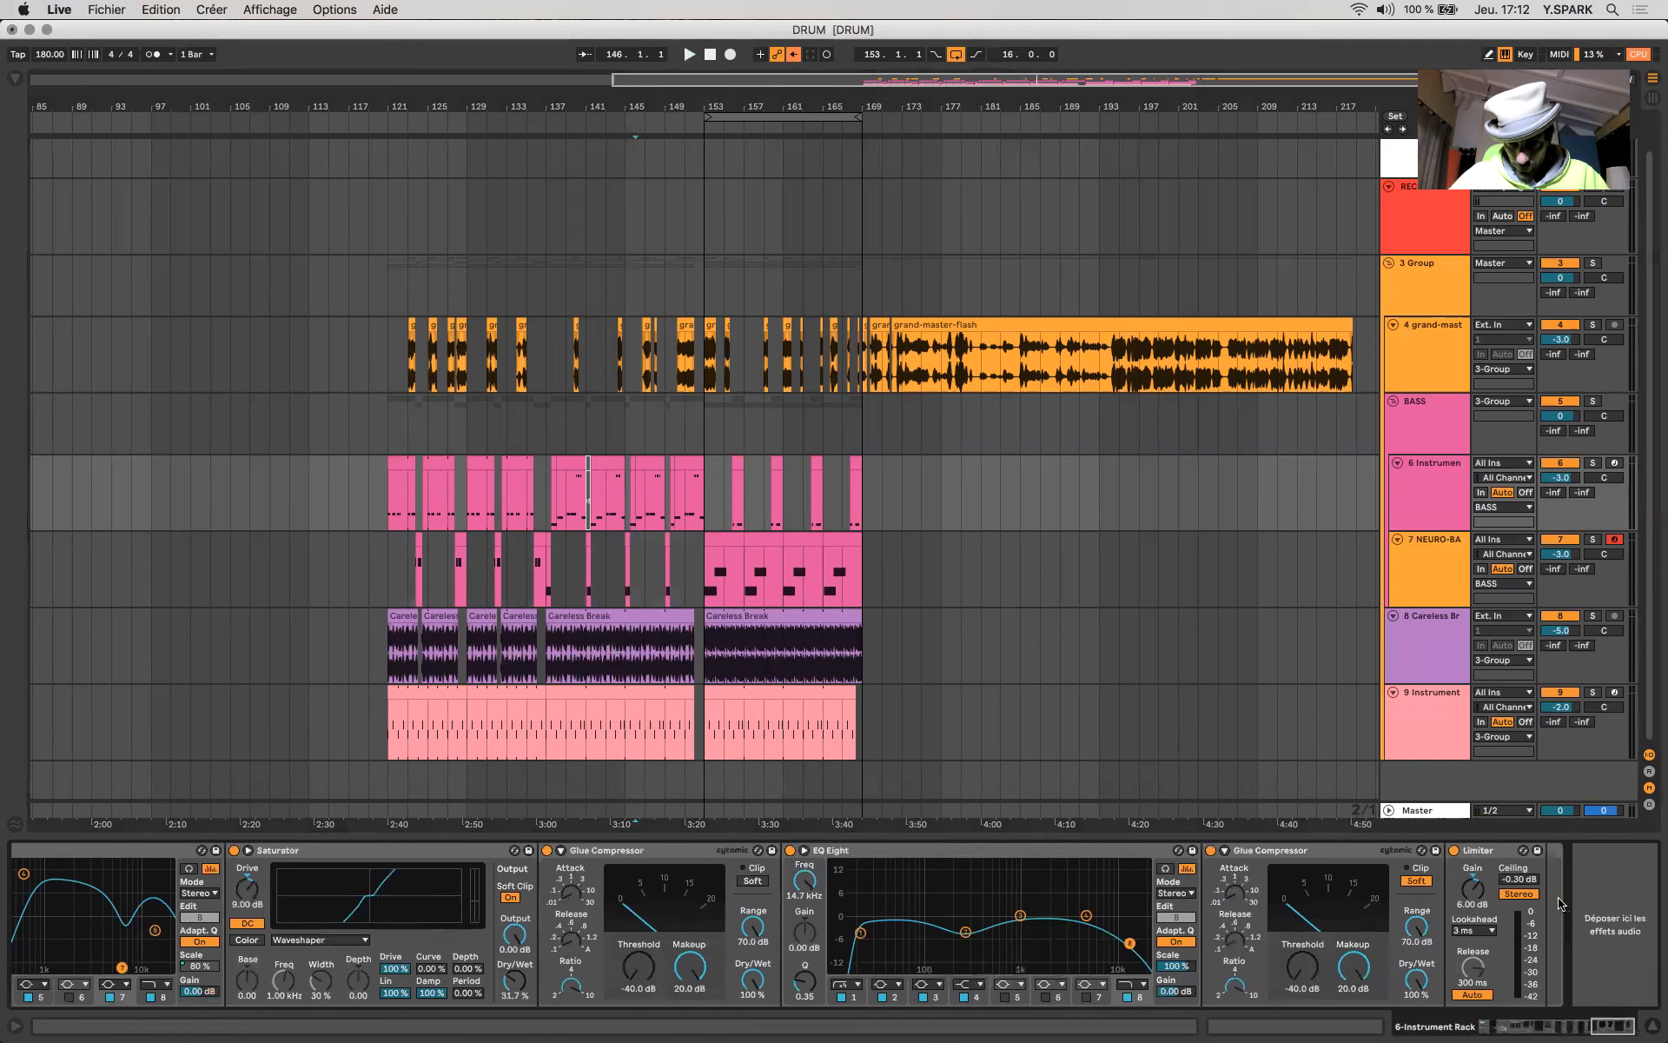
click(1593, 463)
key(space)
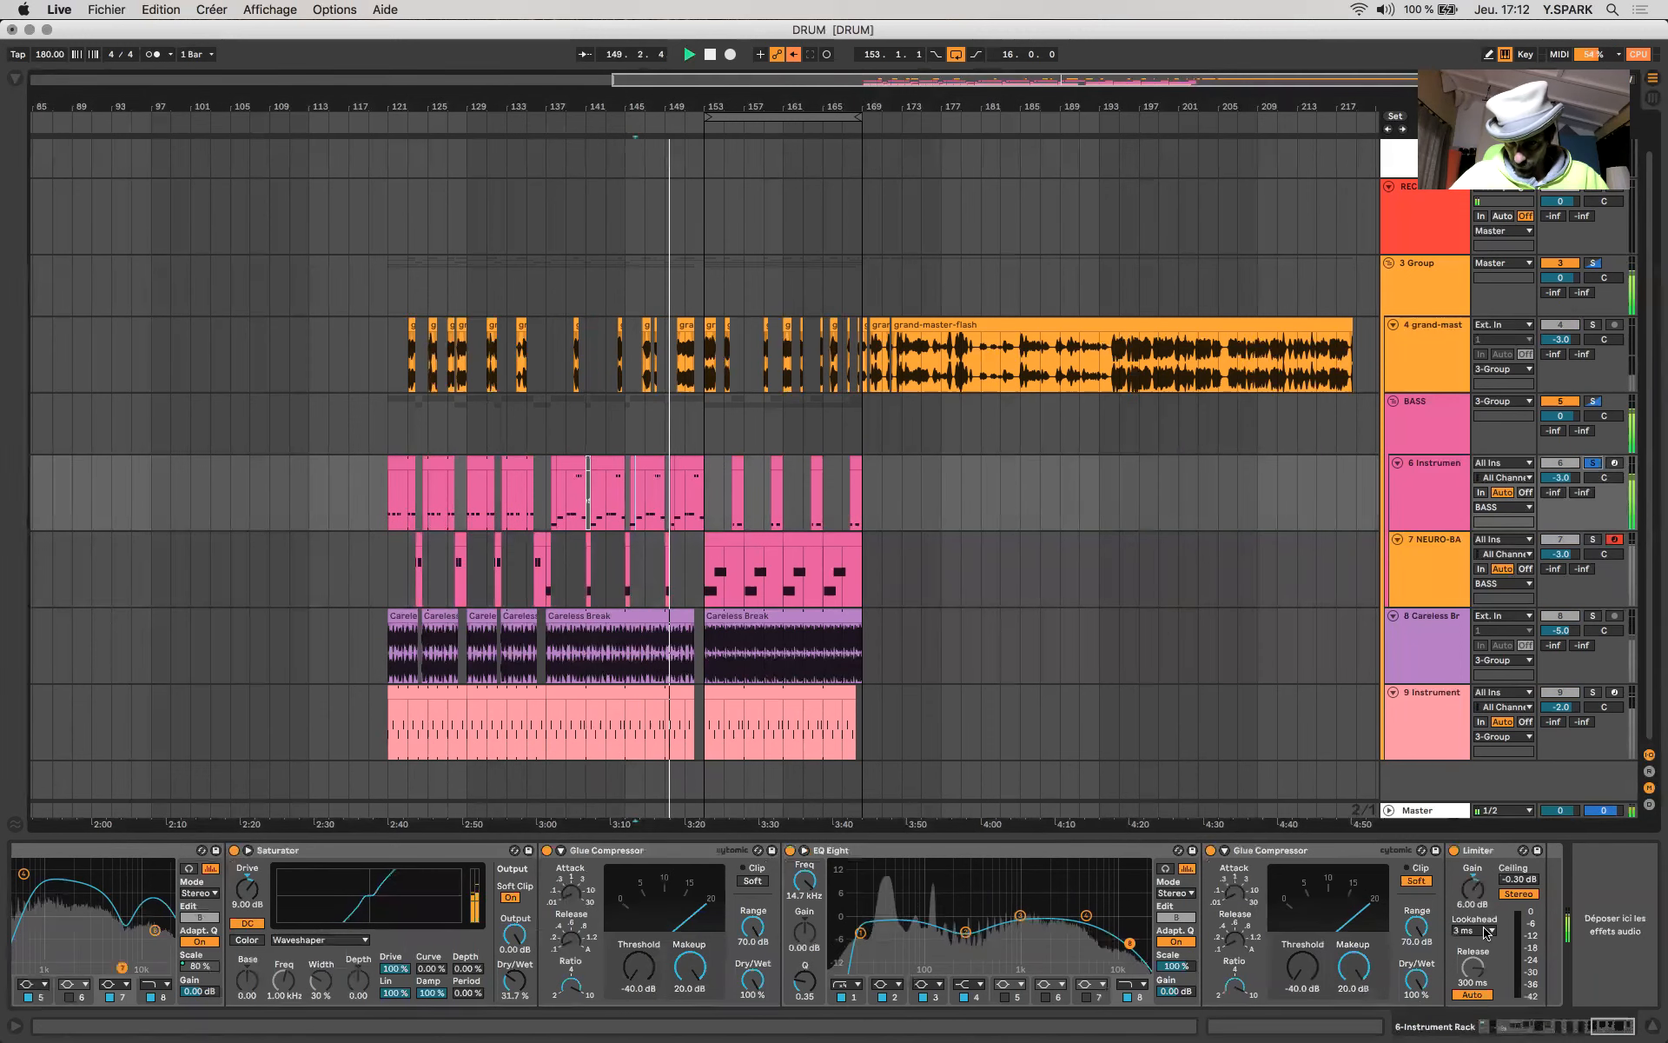
scroll(1220, 972, left, 3)
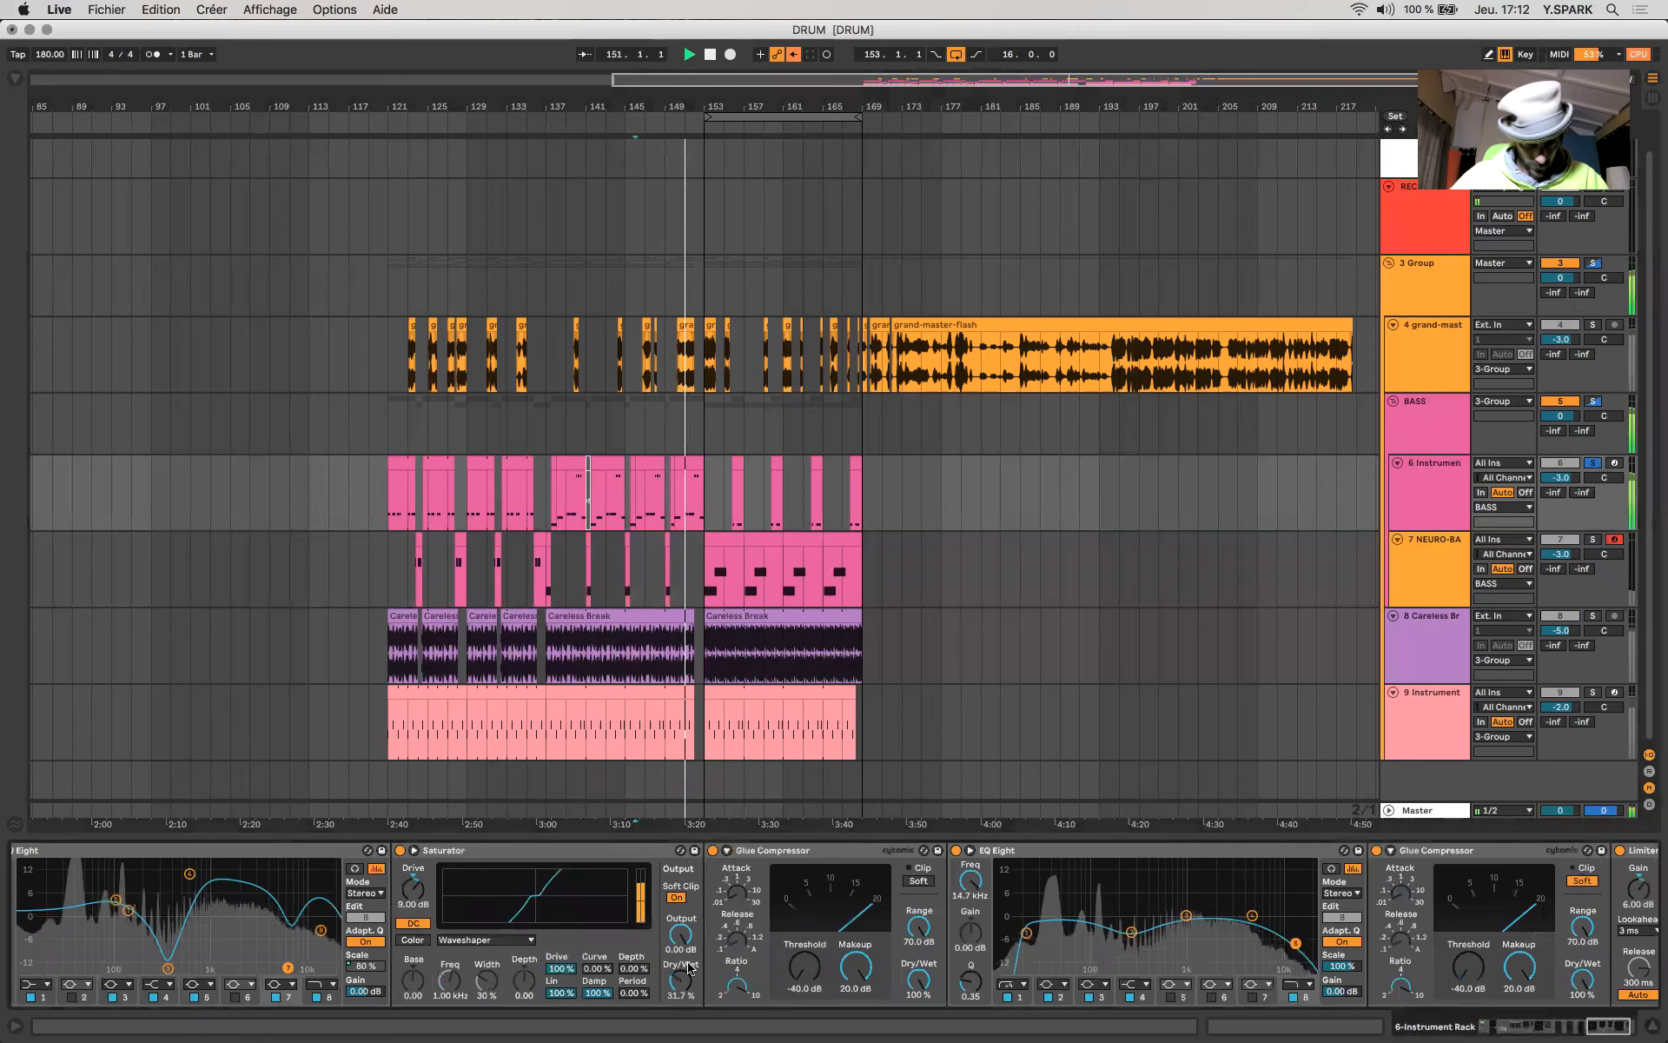
scroll(689, 968, left, 8)
scroll(689, 968, left, 15)
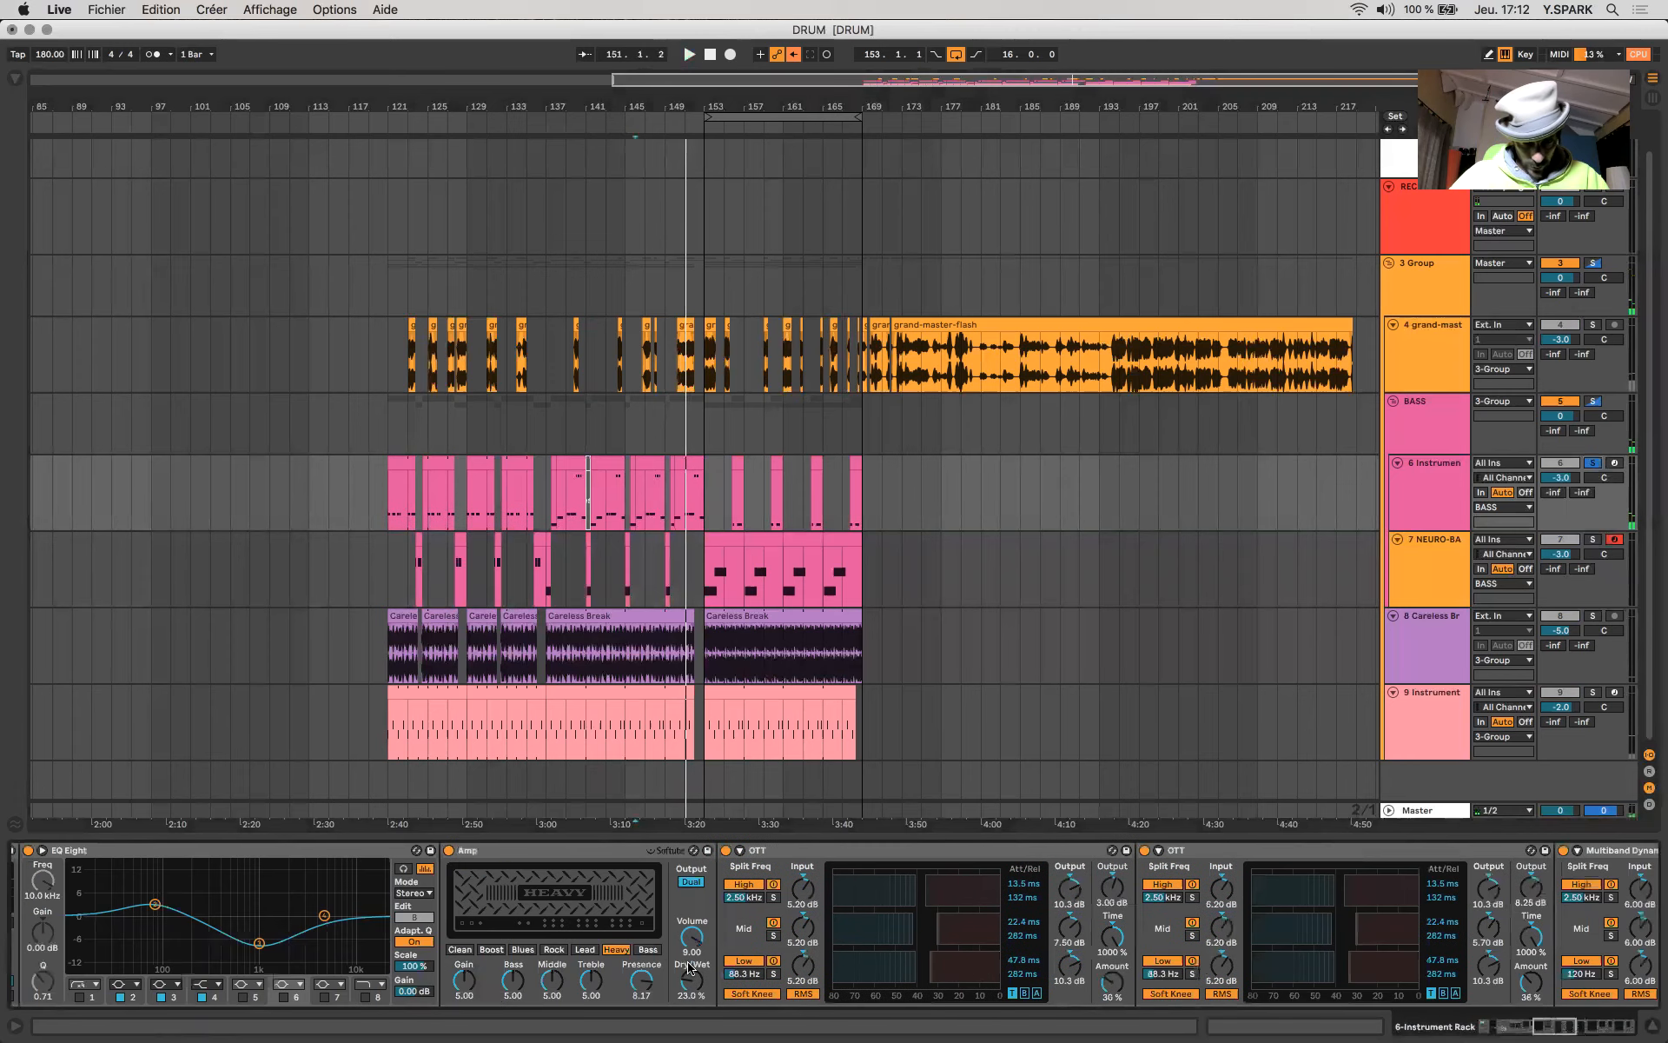
scroll(690, 968, left, 15)
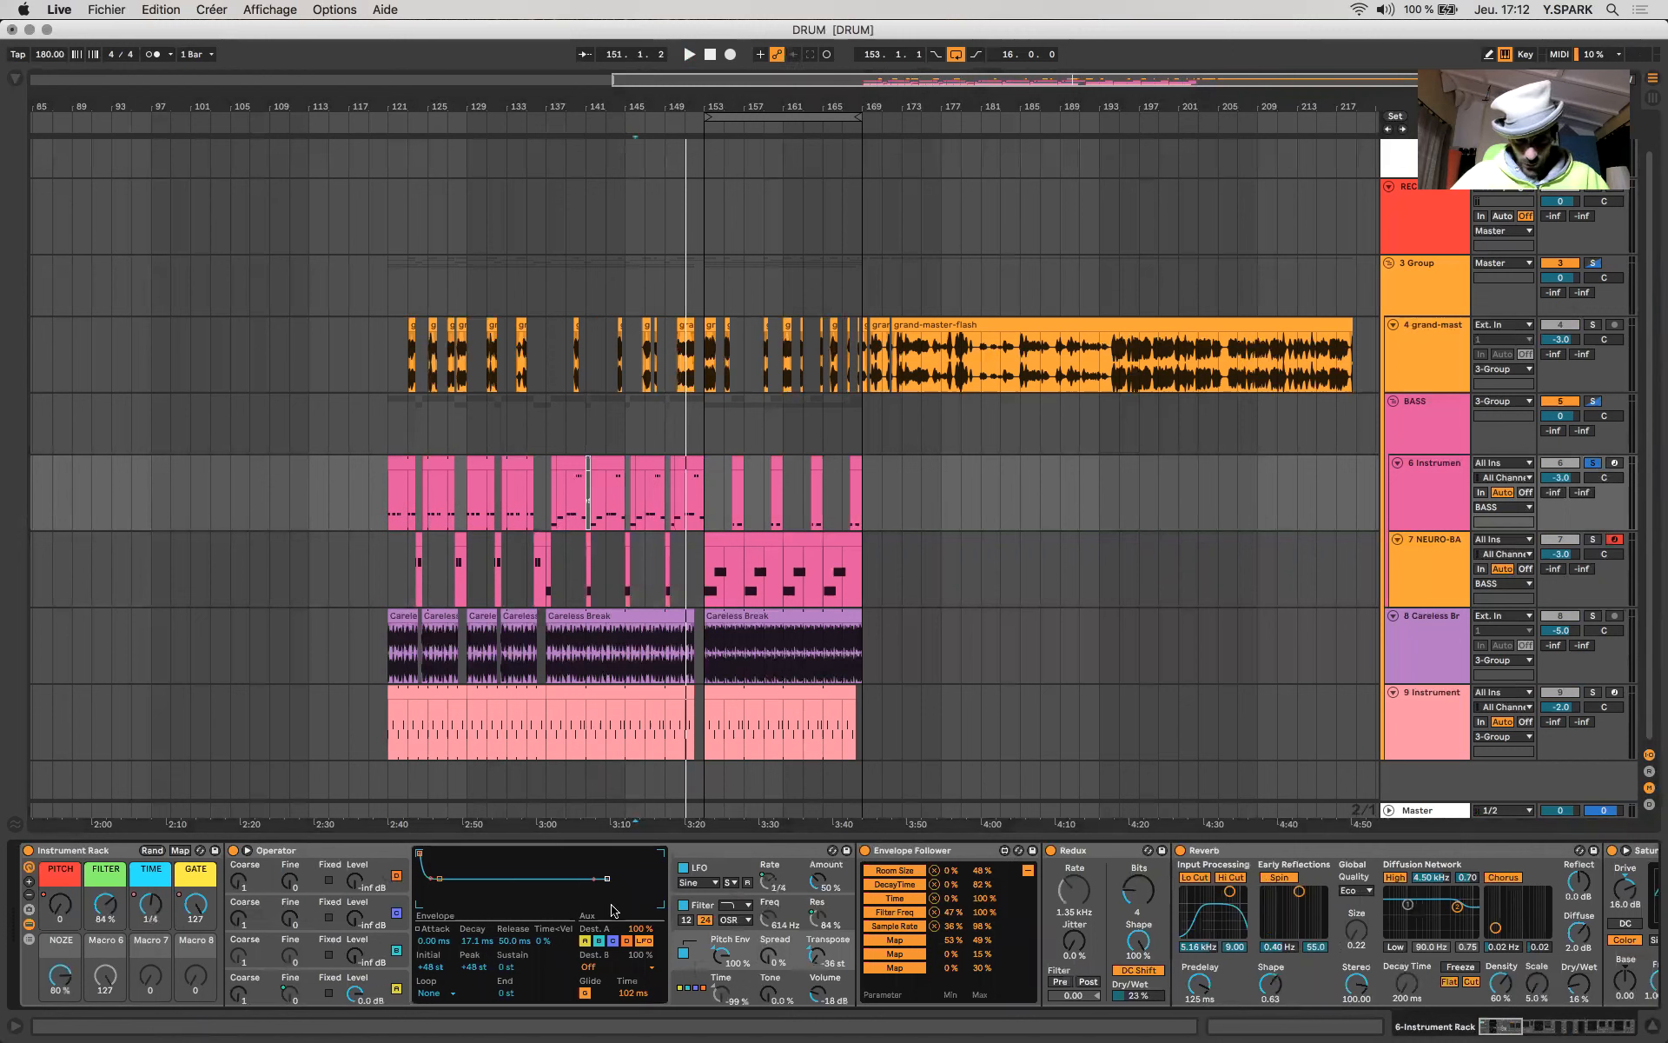
- Set the gain of the bass rack's final Limiter to 17.2 dB while playing from bar 146, and unsolo the track to hear the full mix
scroll(613, 910, right, 20)
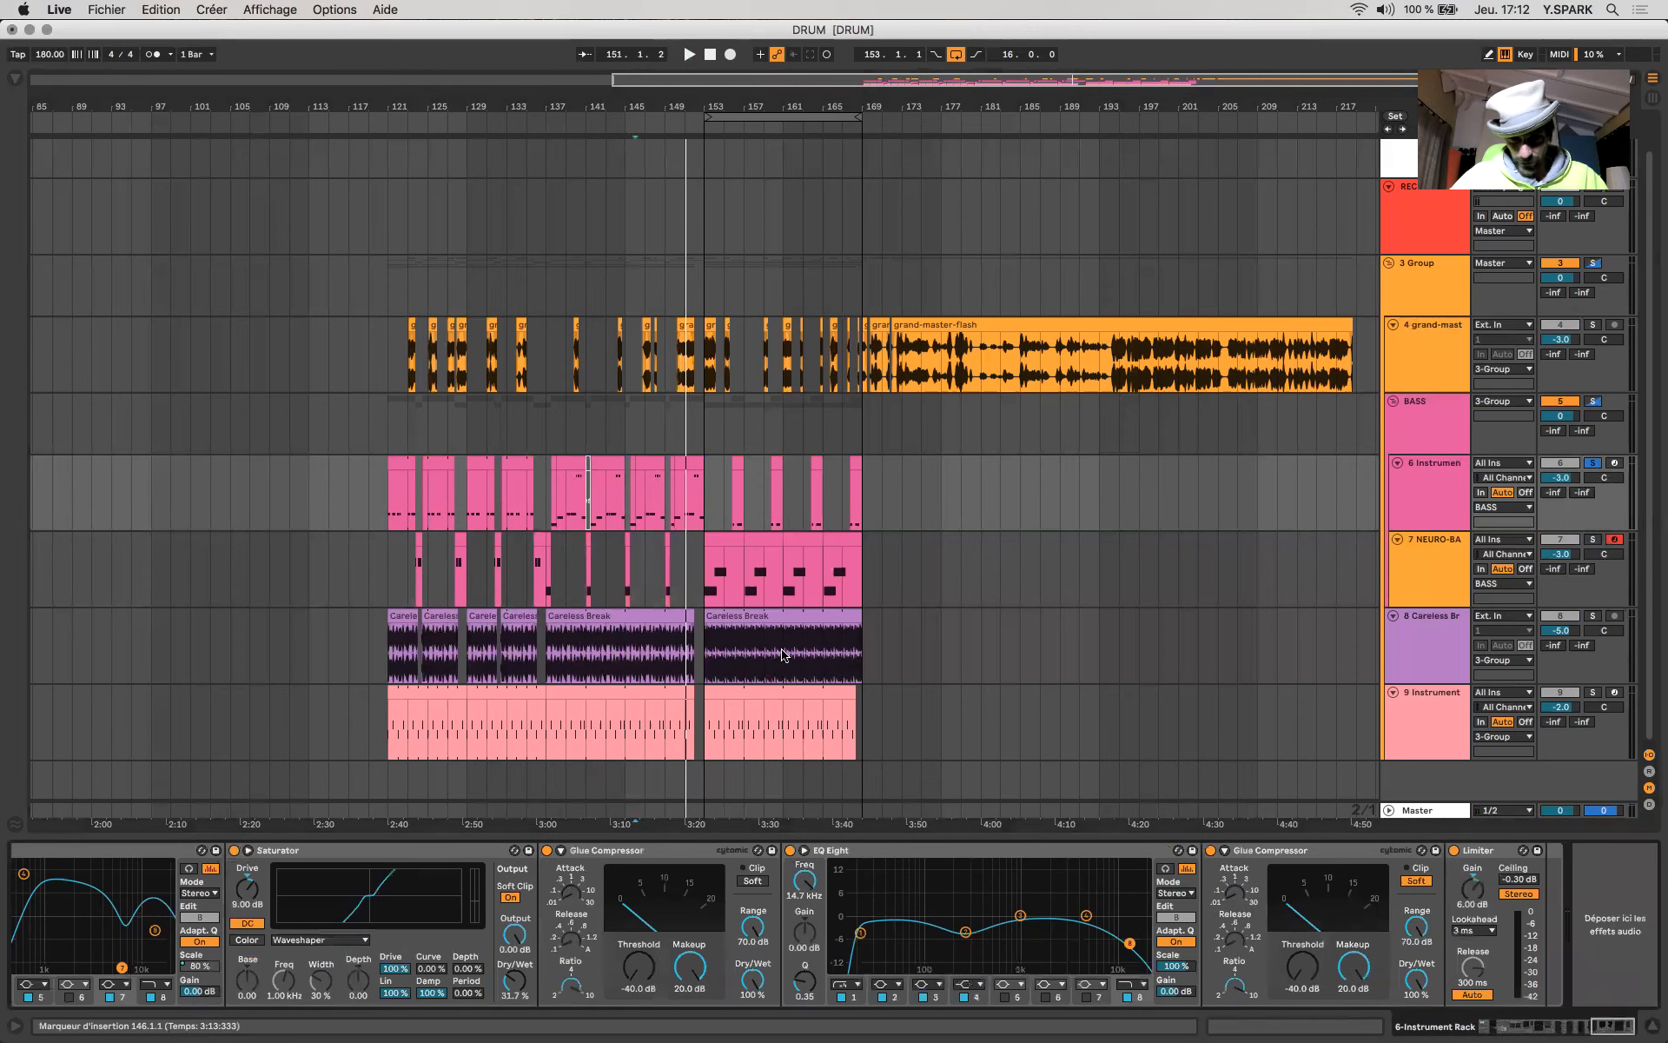
click(636, 495)
key(space)
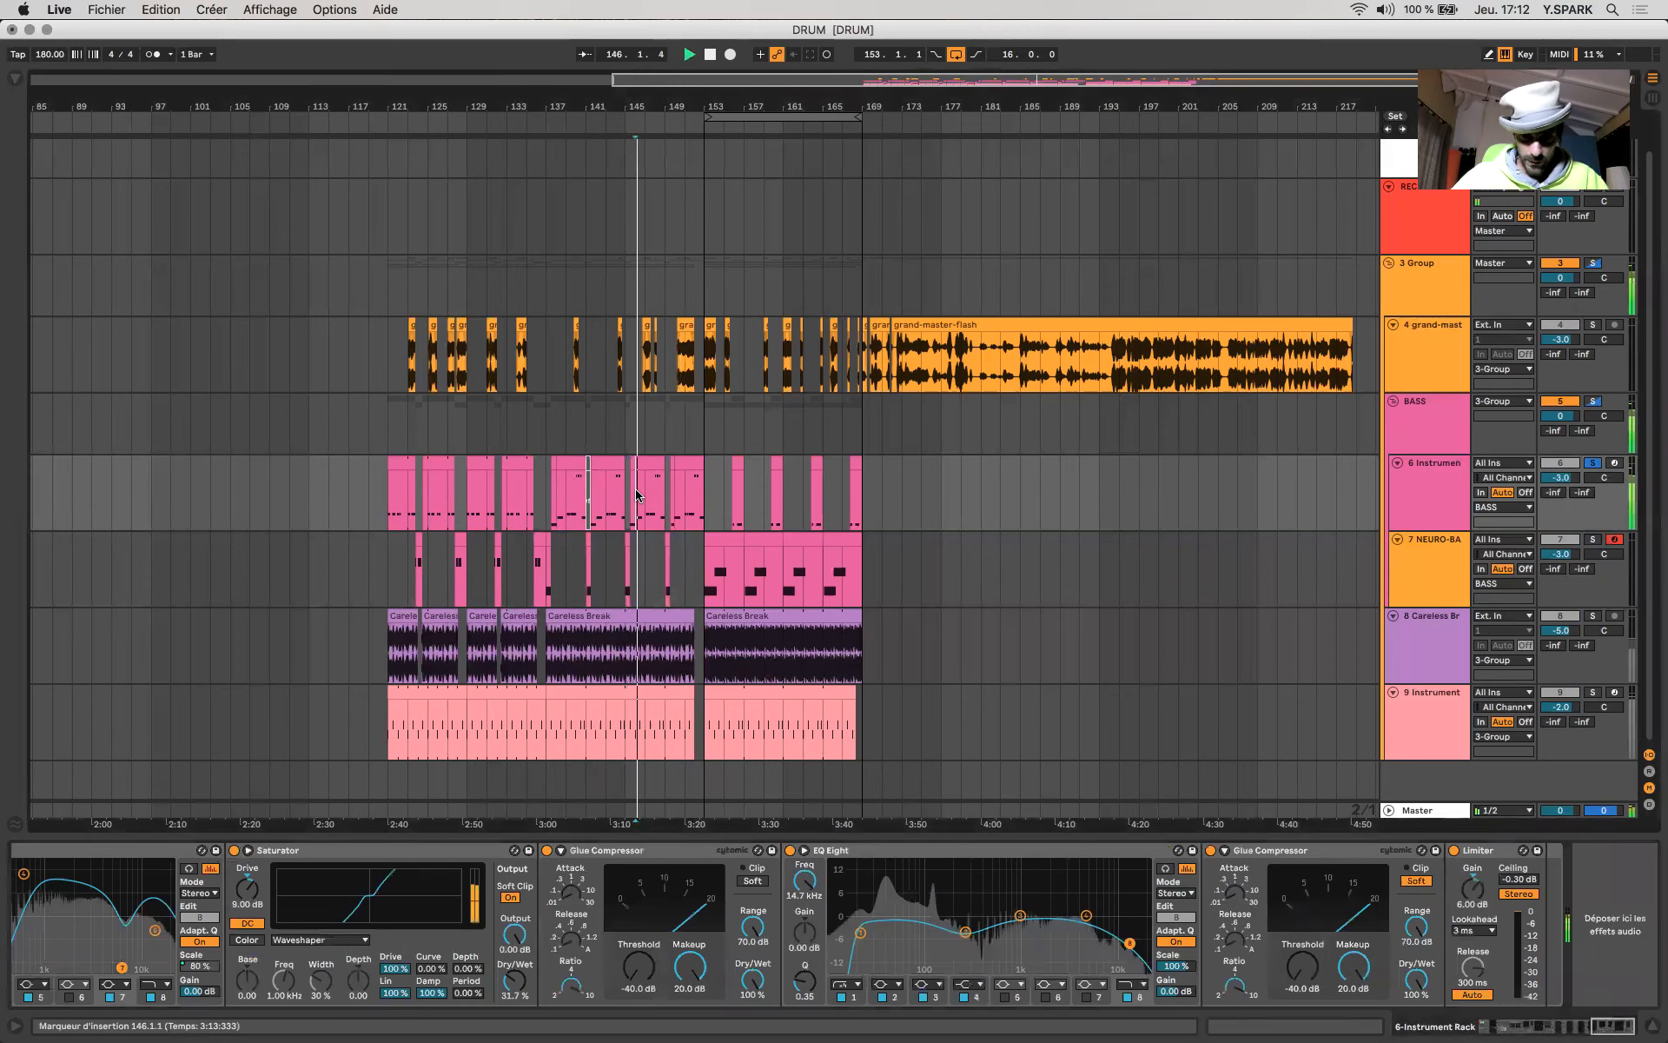
drag(1473, 889, 1472, 809)
key(space)
key(space)
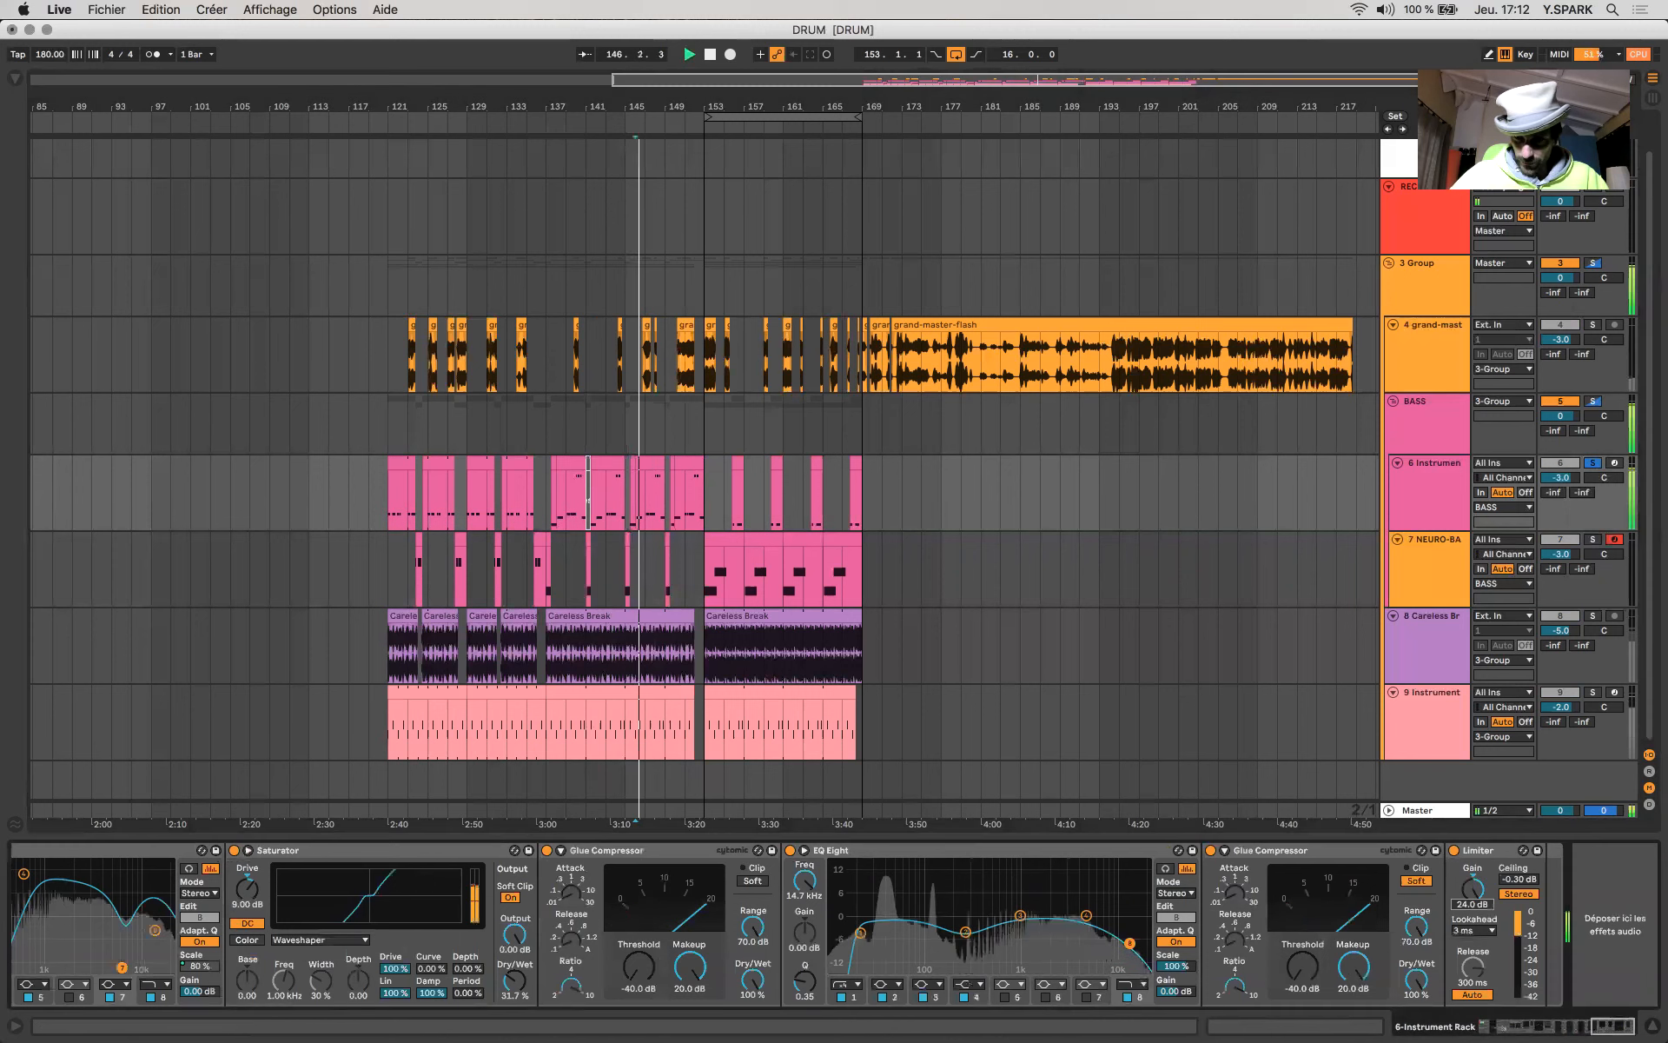
drag(1472, 889, 1472, 919)
key(space)
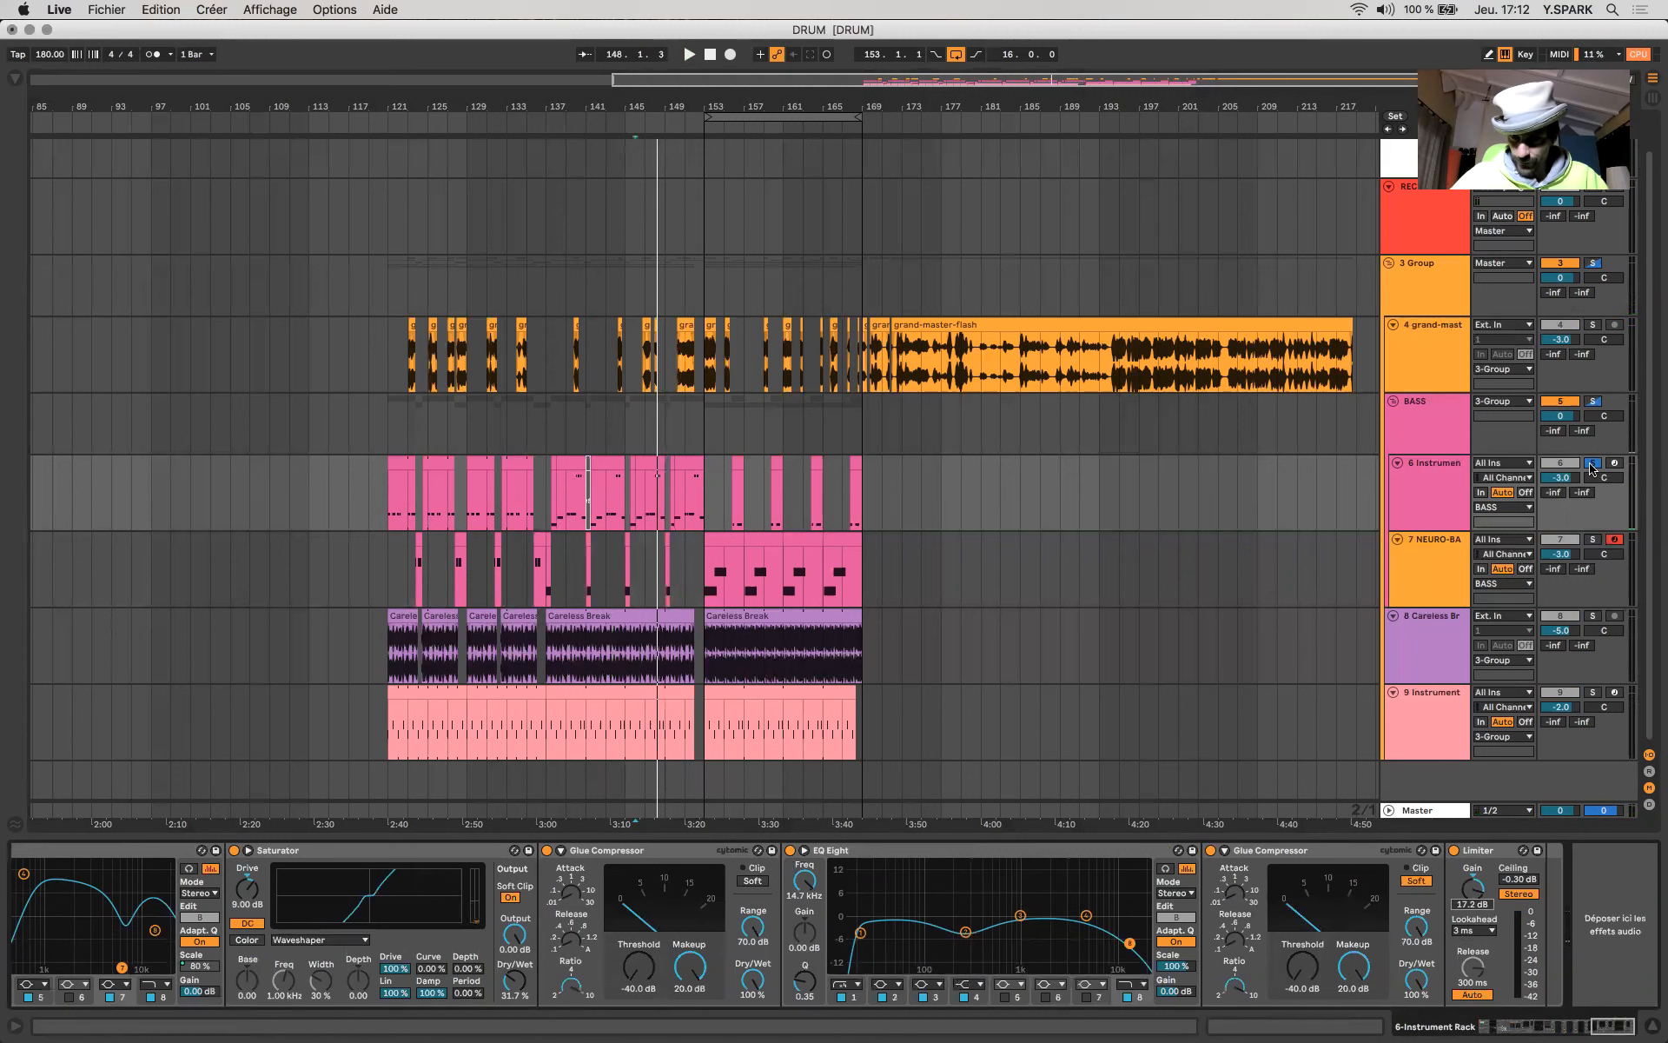
click(1592, 468)
key(space)
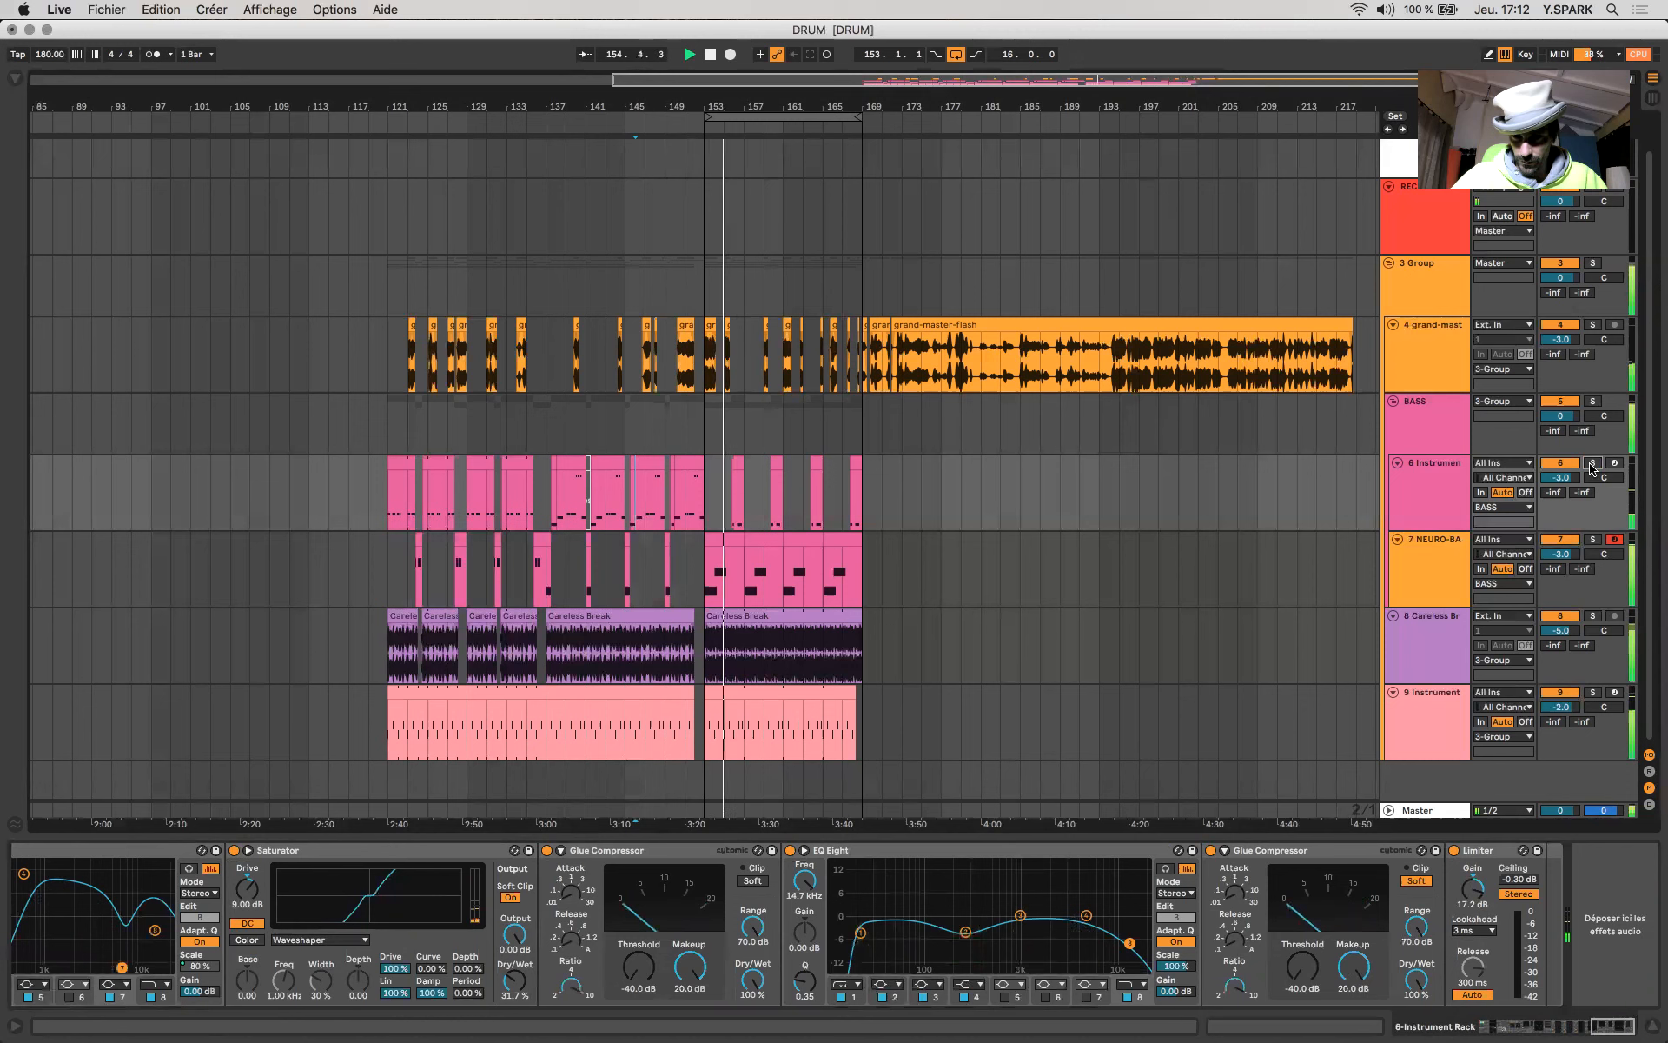
- Show the arrangement automation, display Vital's Oscillator 1 distortion automation on the NEURO-BASS-HORN track and re-enable the overridden automation
click(745, 576)
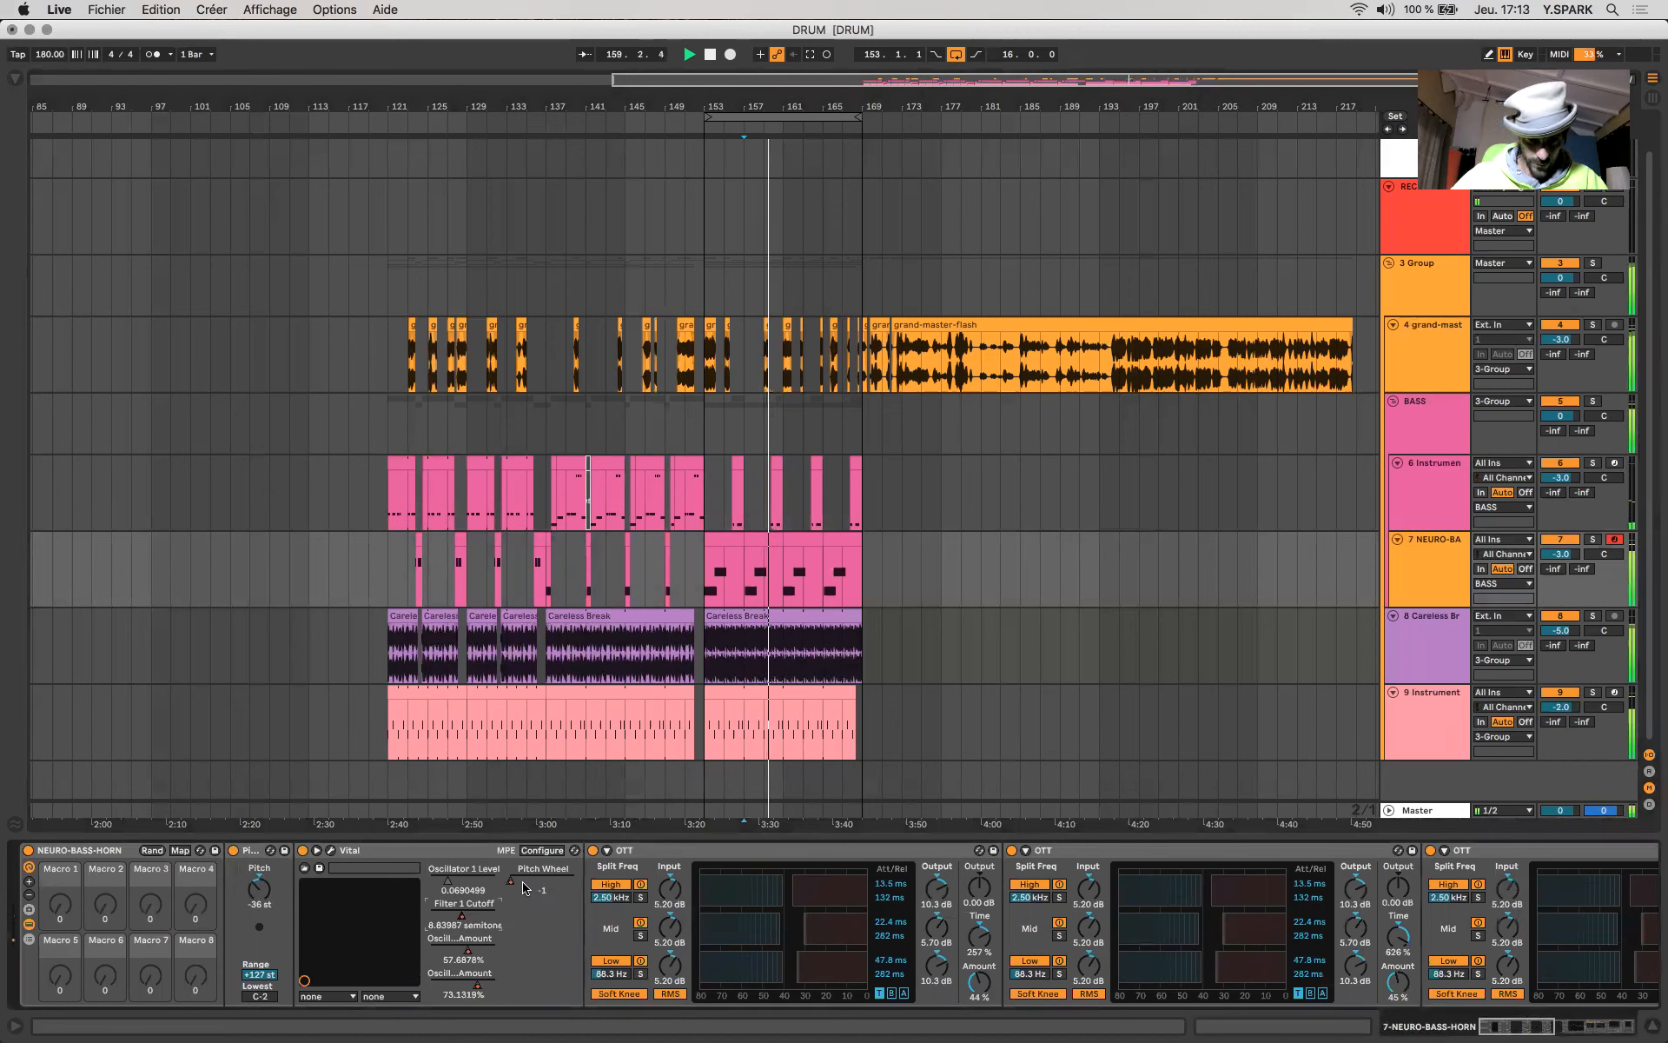
key(a)
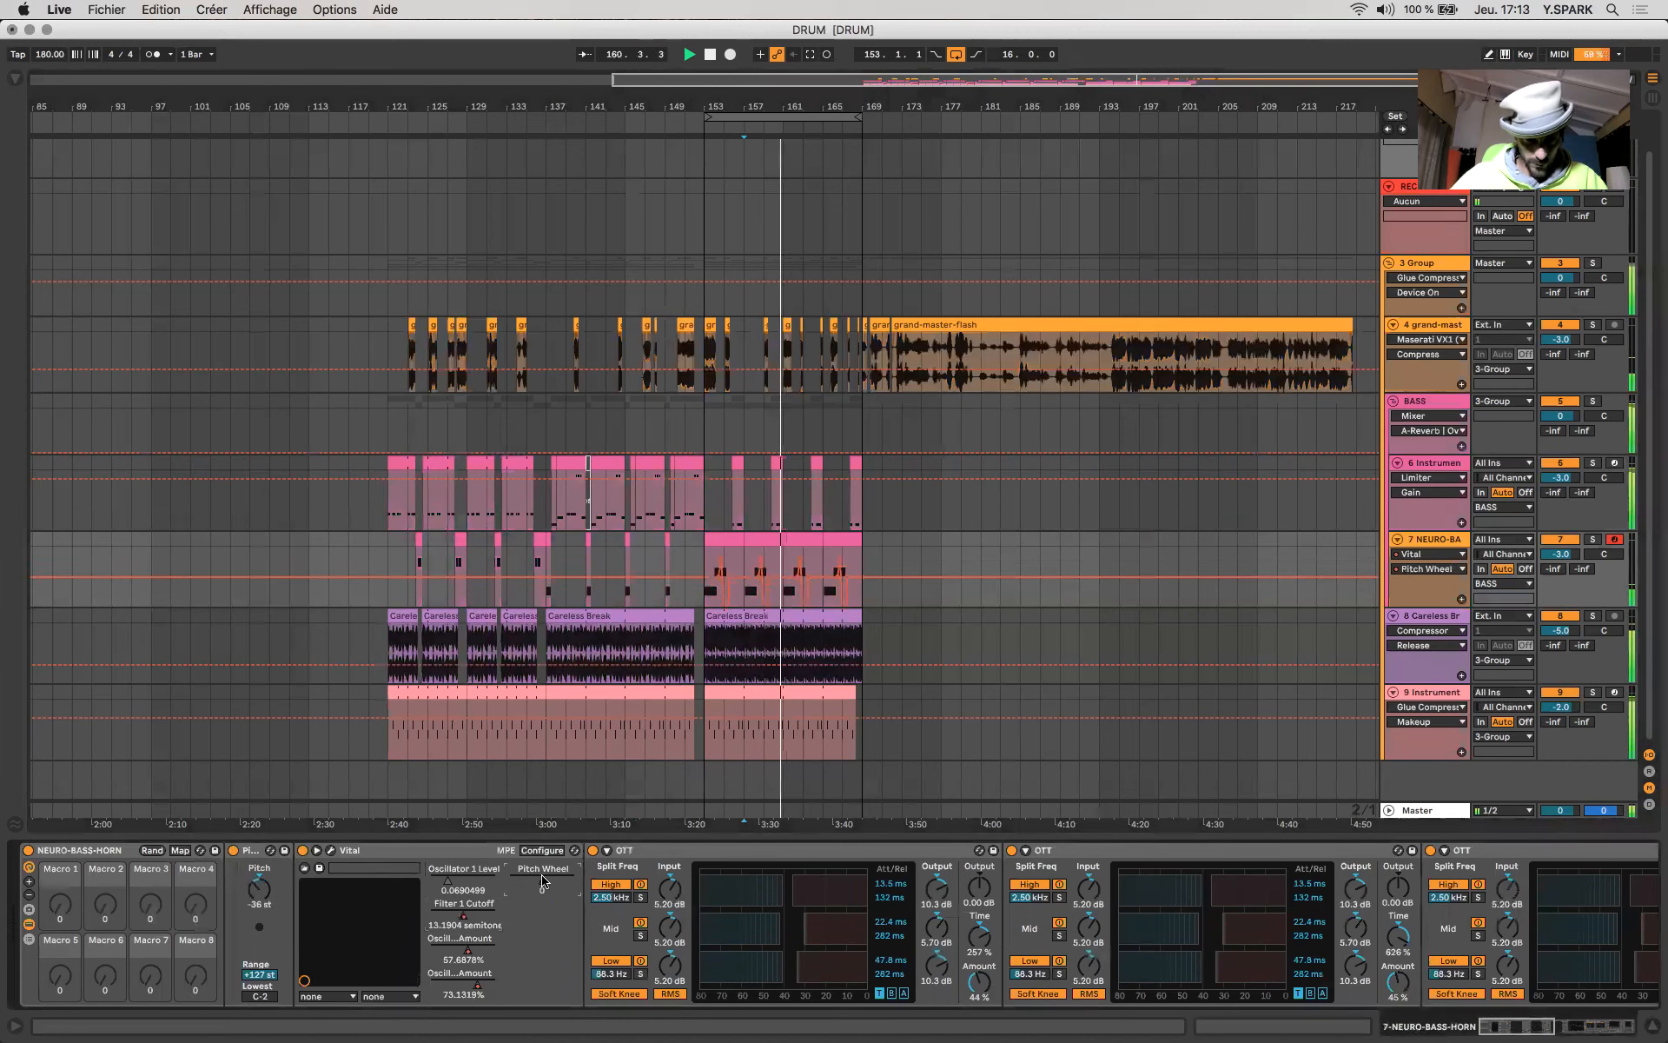
click(467, 956)
drag(477, 985, 472, 986)
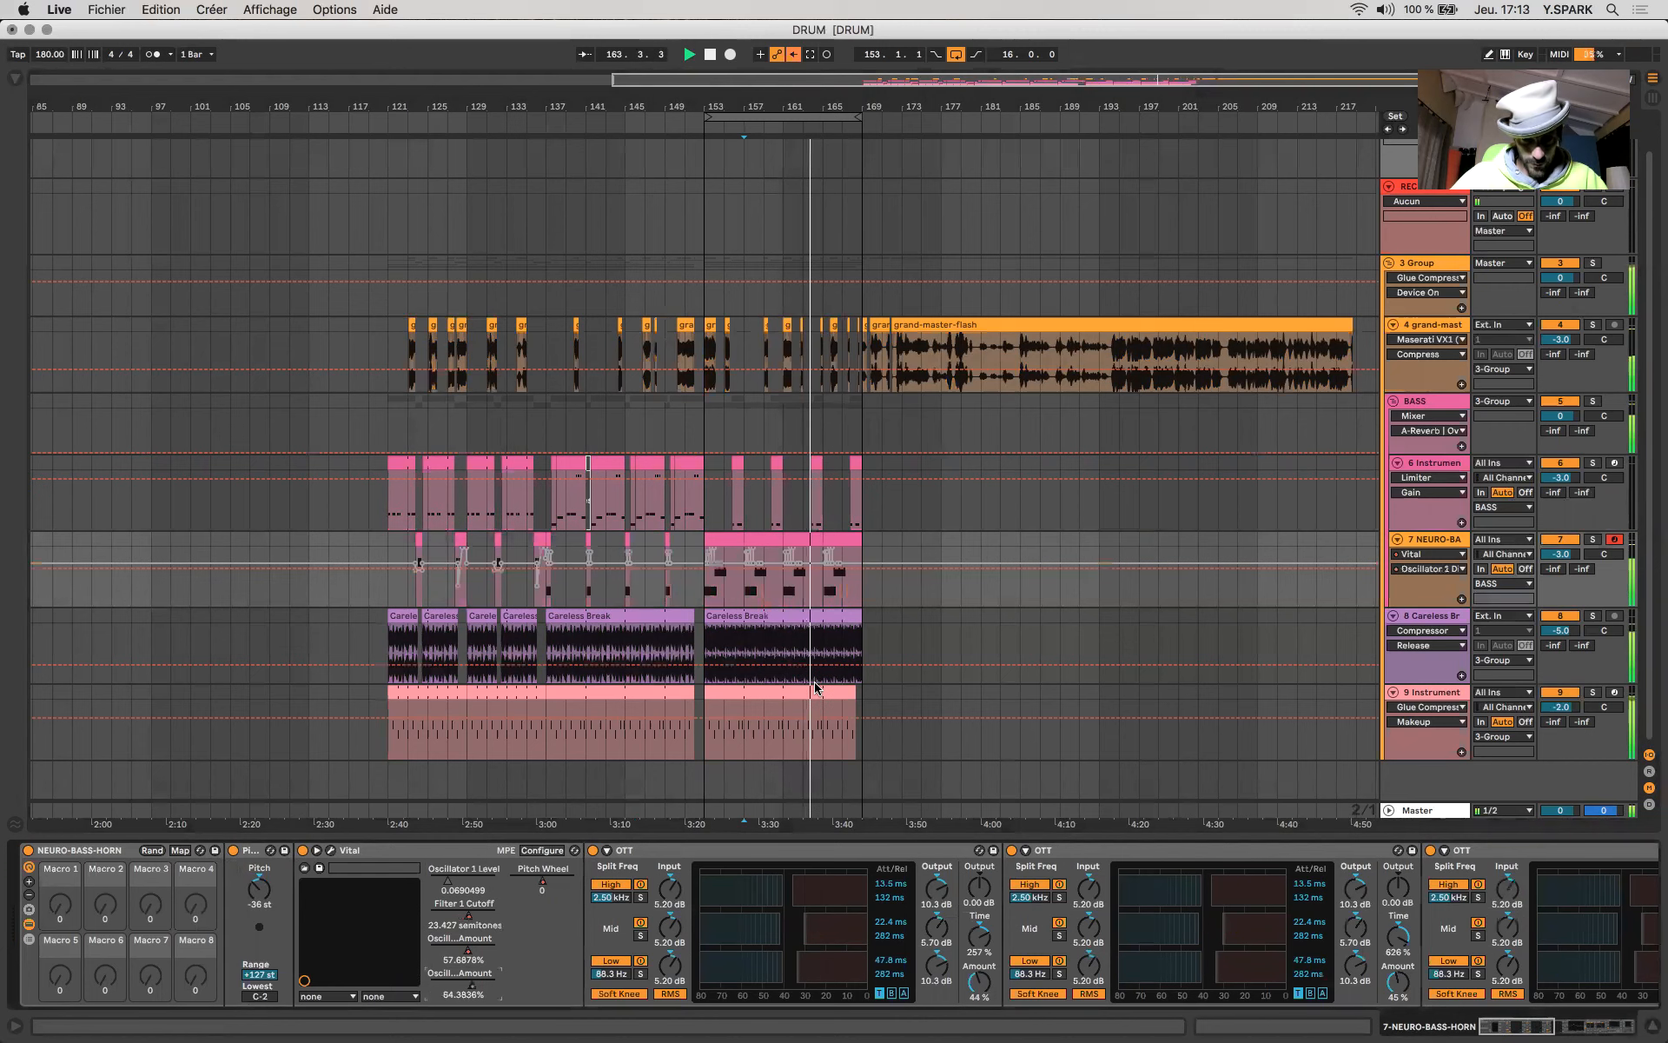
scroll(818, 685, up, 5)
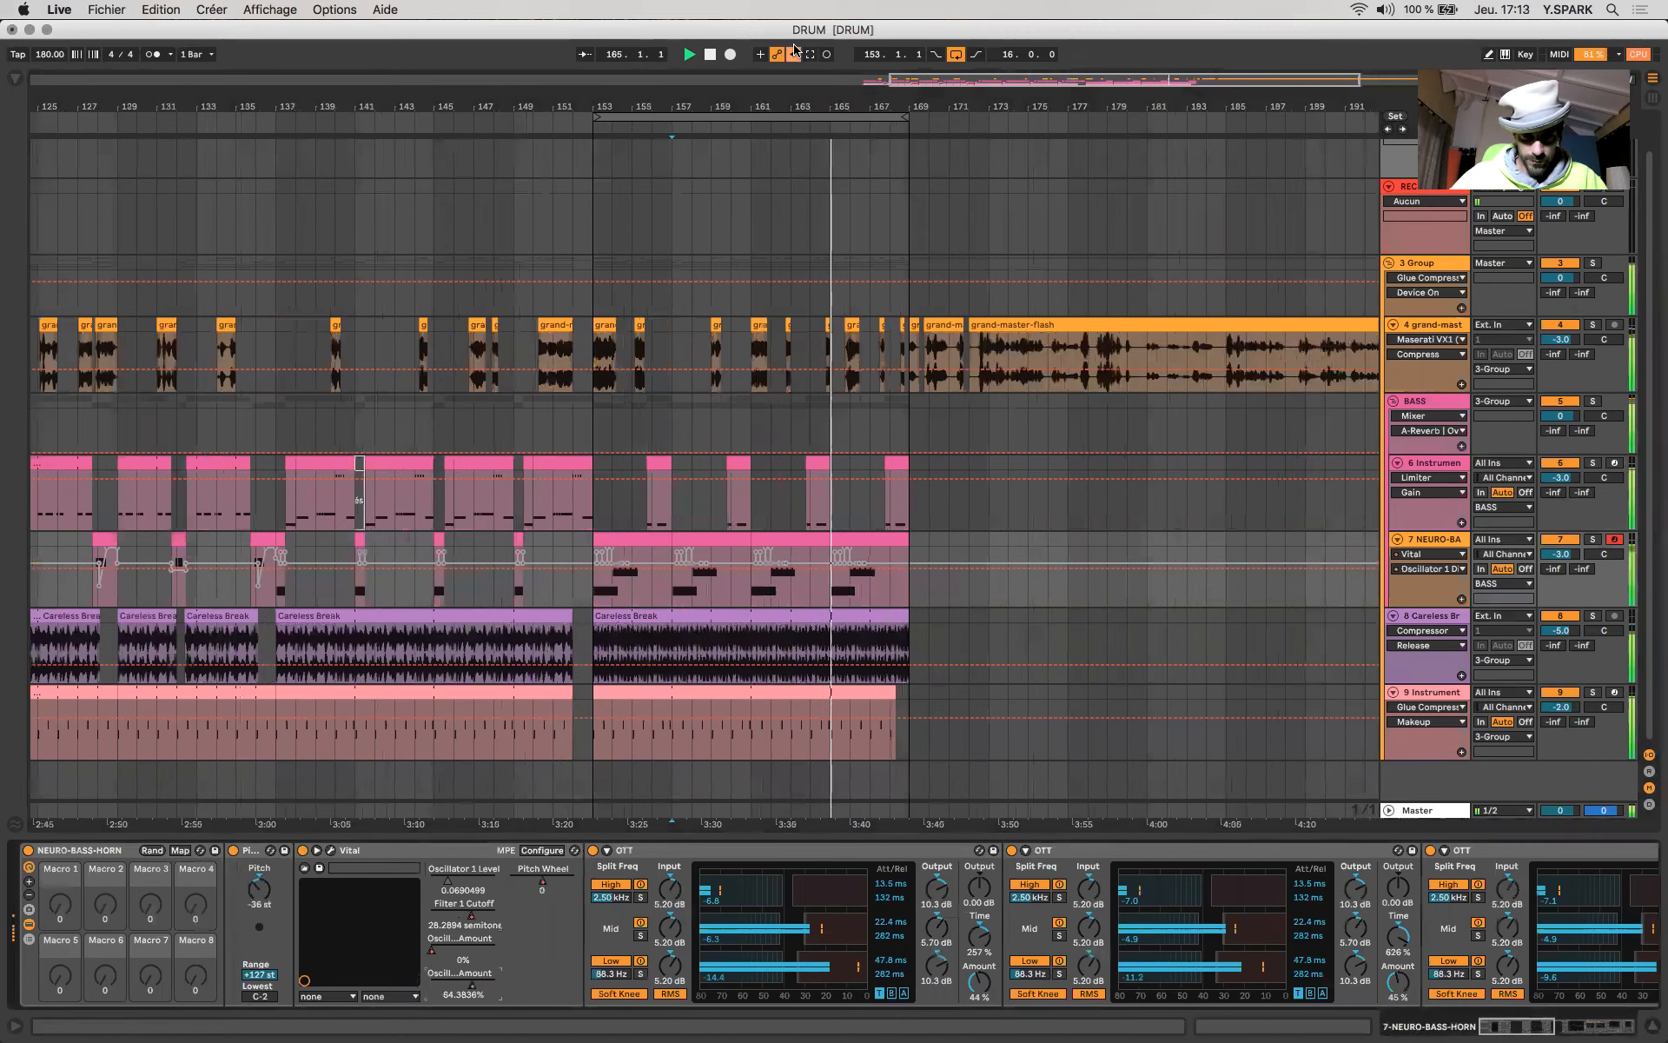
click(794, 54)
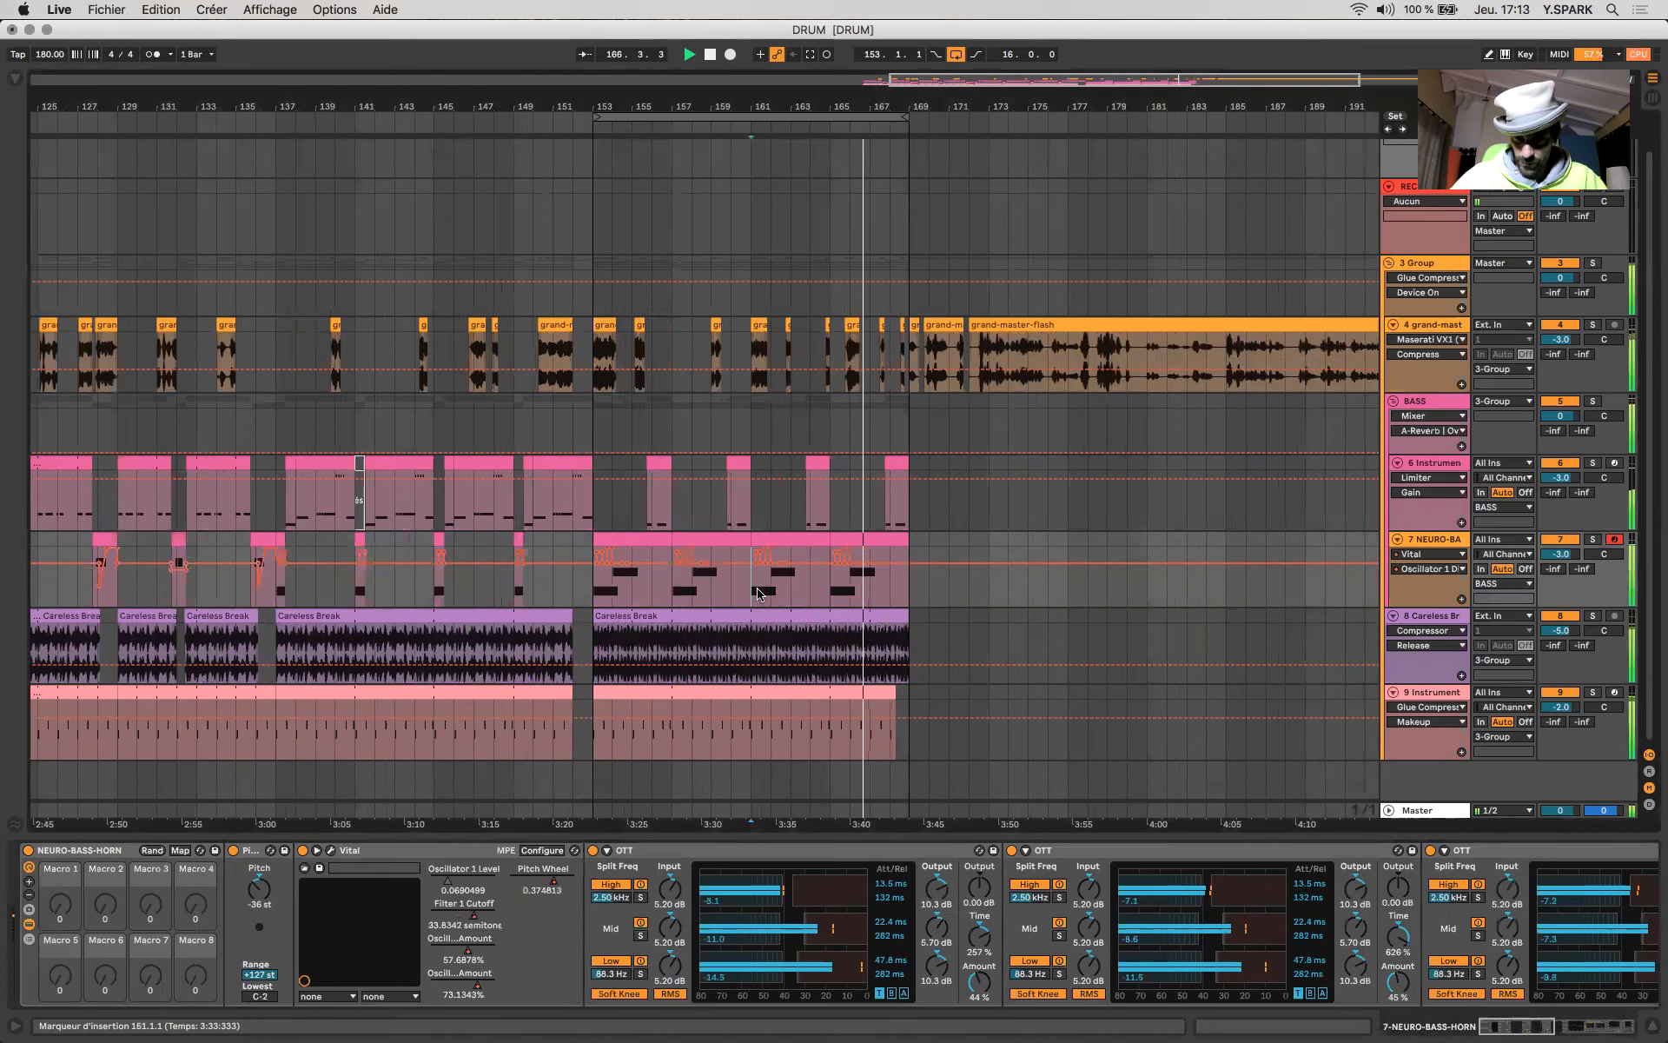
scroll(757, 594, down, 8)
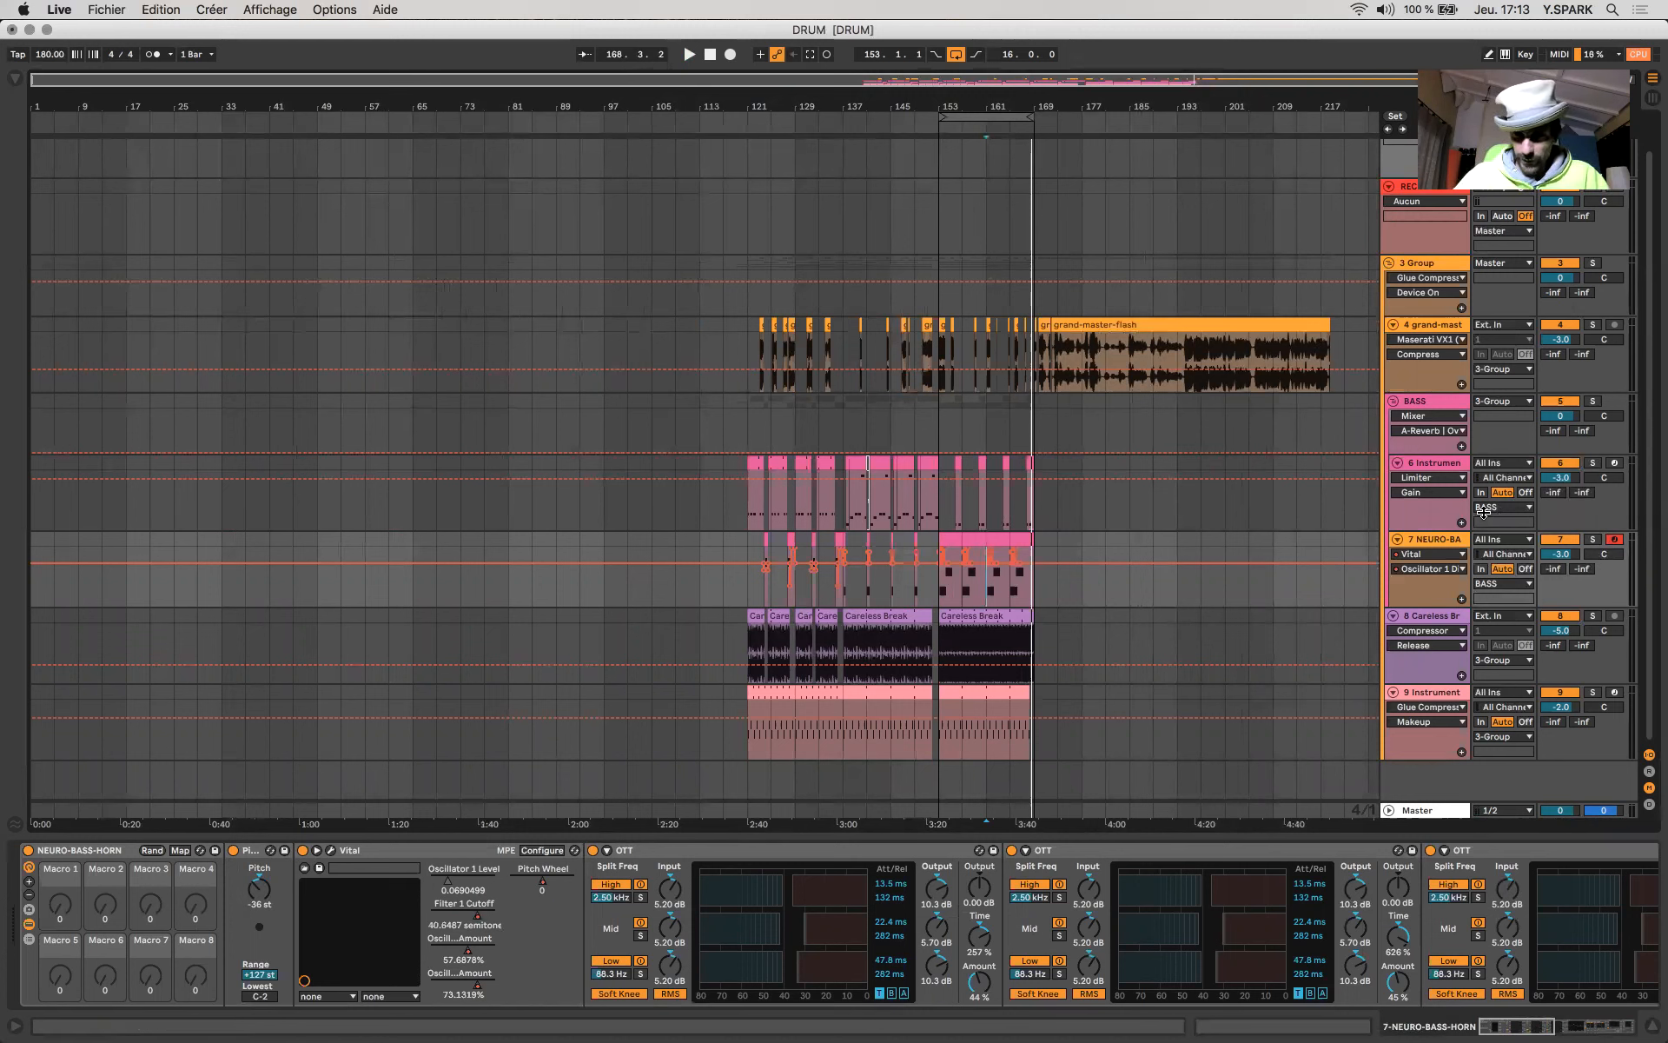
key(s)
key(m)
key(q)
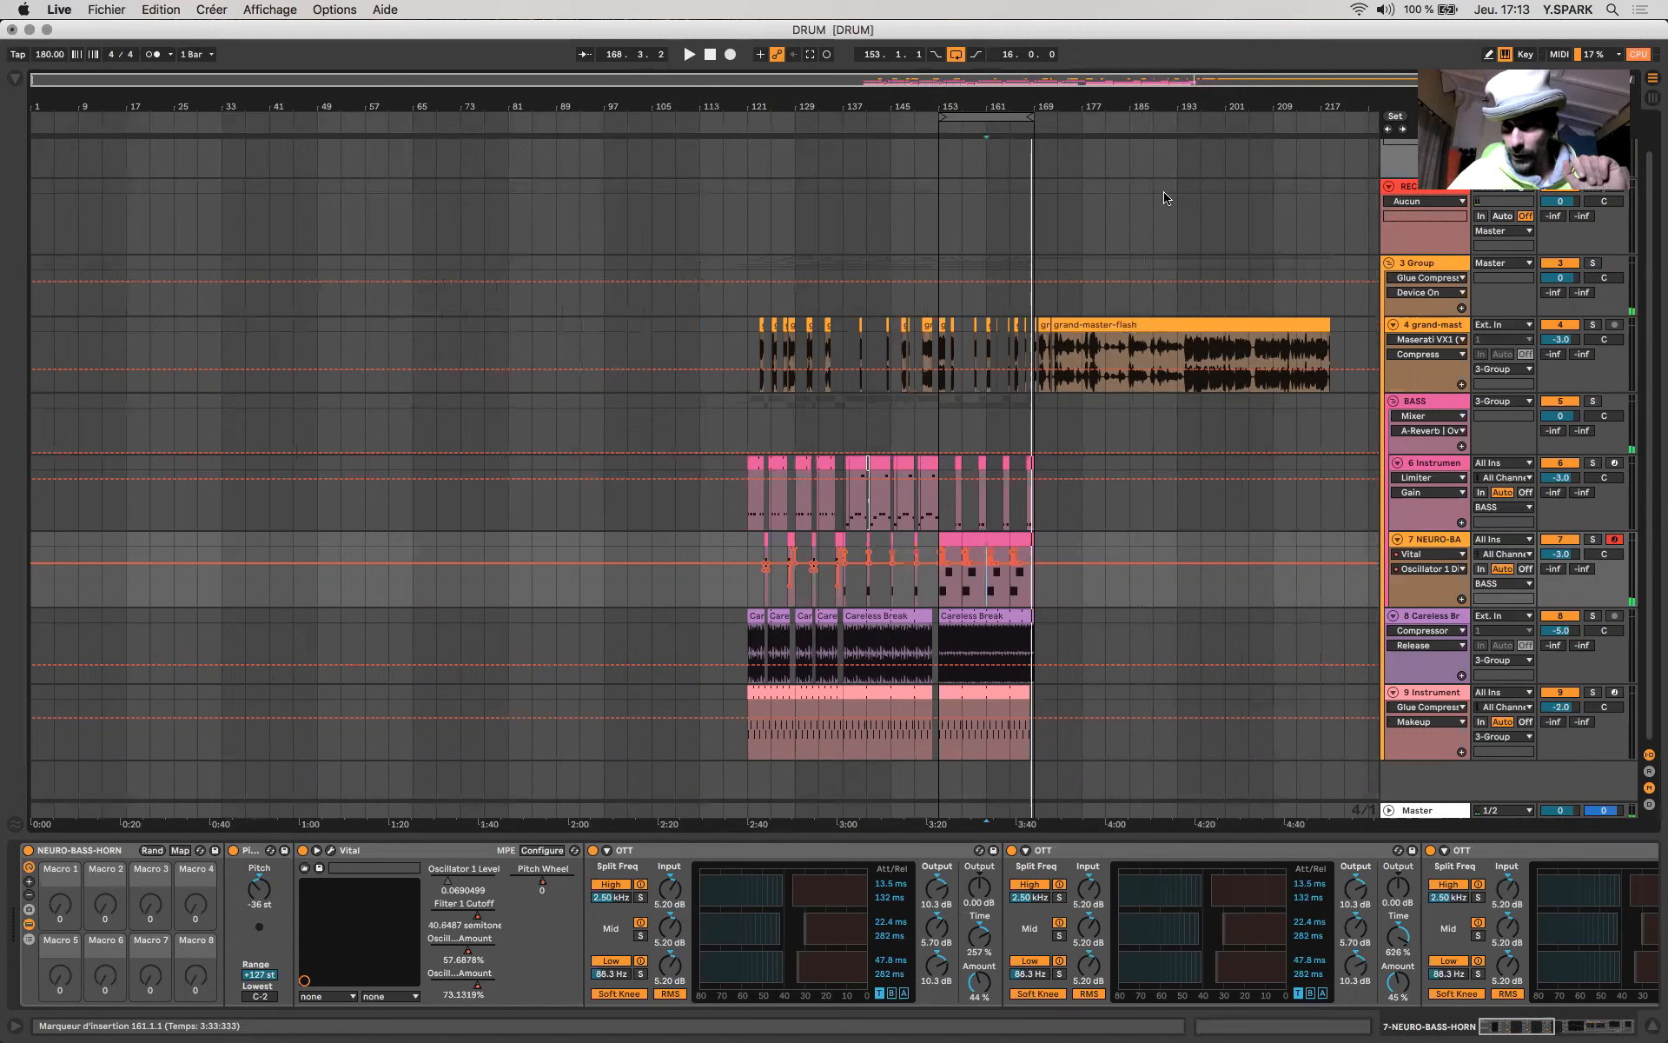
click(1343, 11)
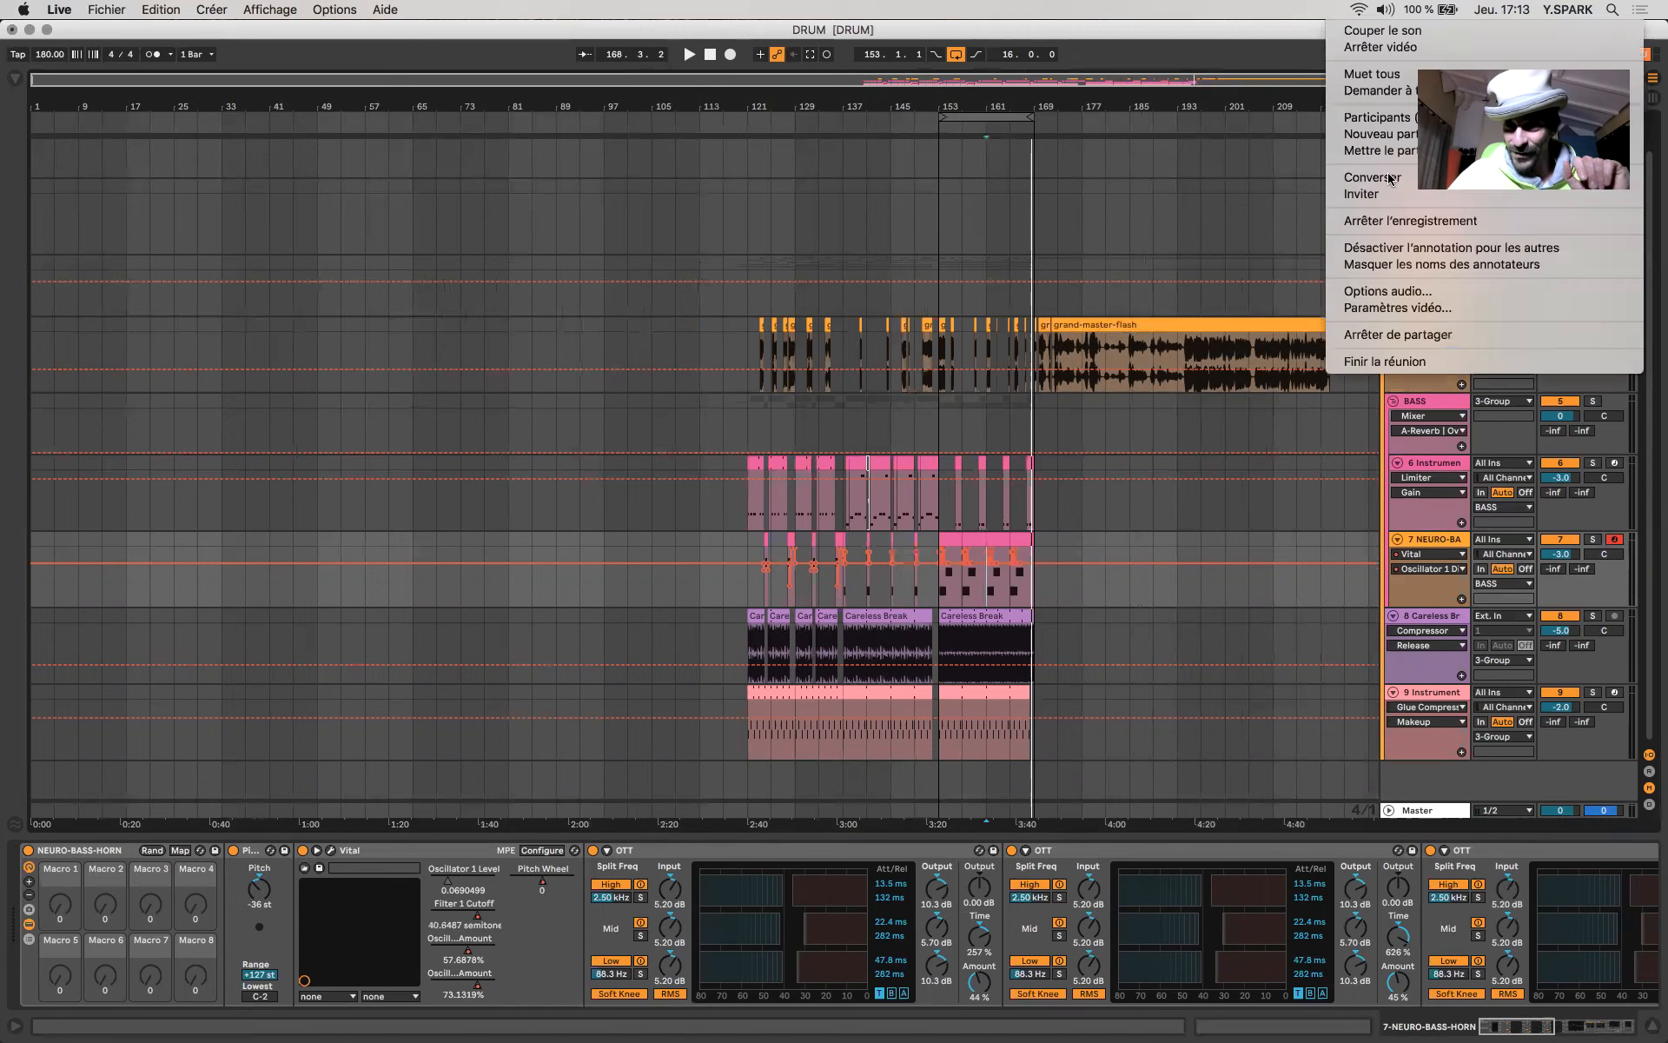